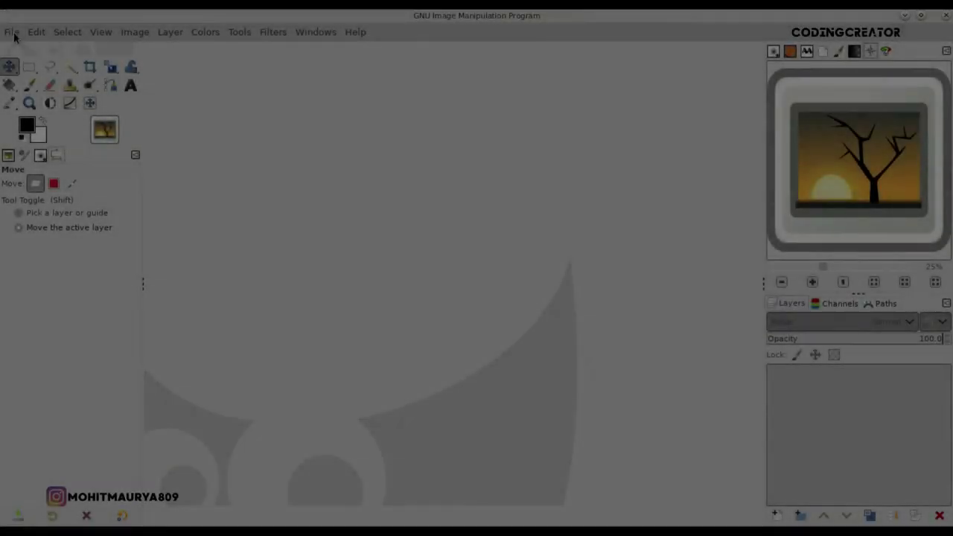
# Create a 1200 × 1800 px, 300 ppi canvas with transparent fill named Movie Poster.
pyautogui.click(11, 32)
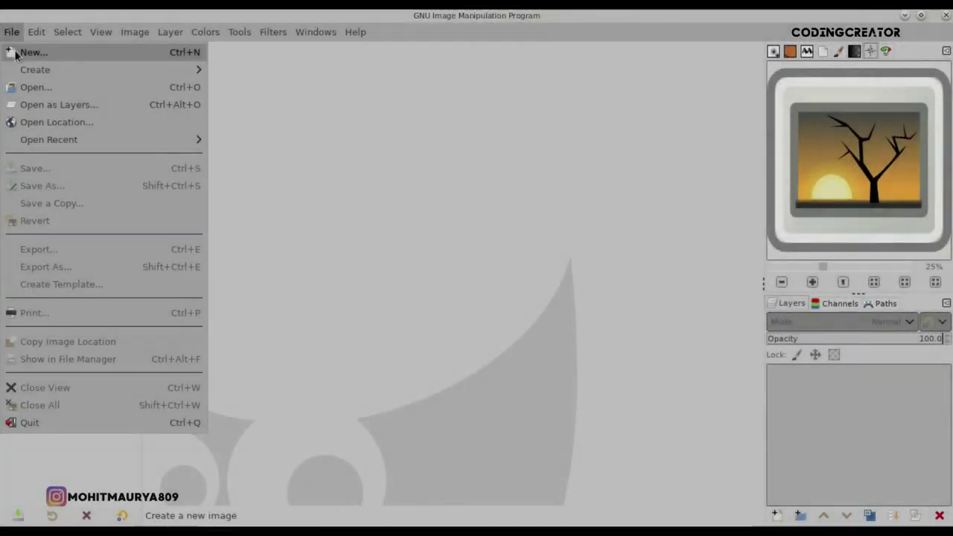
pyautogui.click(34, 53)
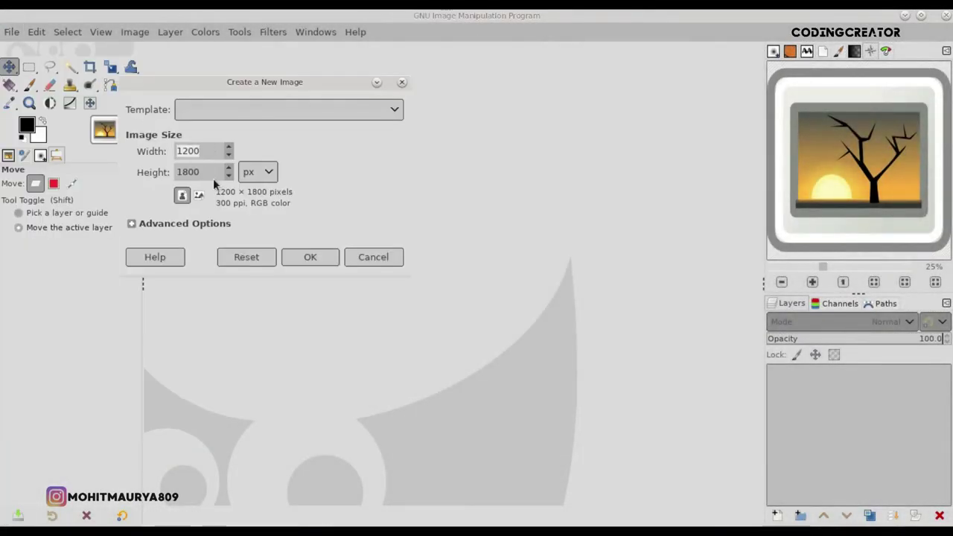
pyautogui.click(188, 224)
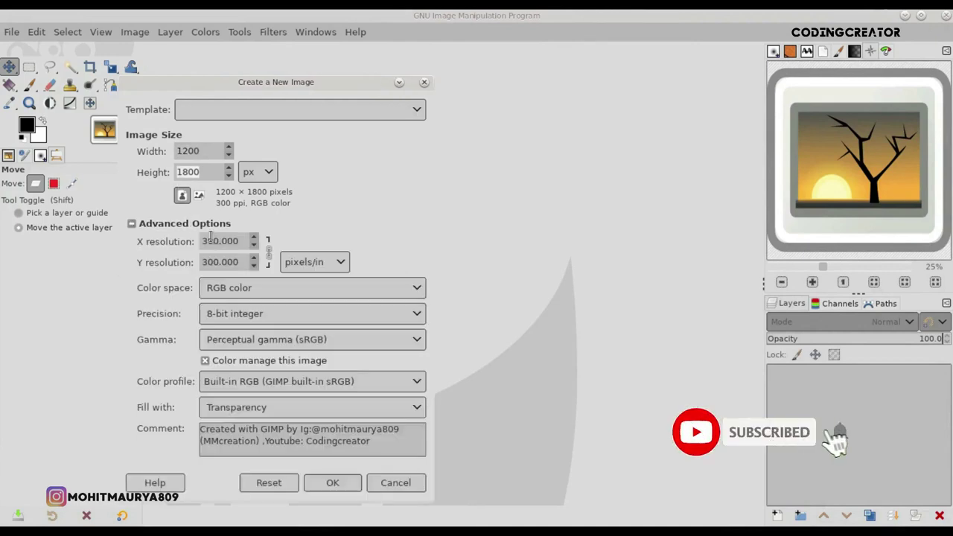
pyautogui.click(239, 262)
pyautogui.click(309, 268)
pyautogui.click(347, 484)
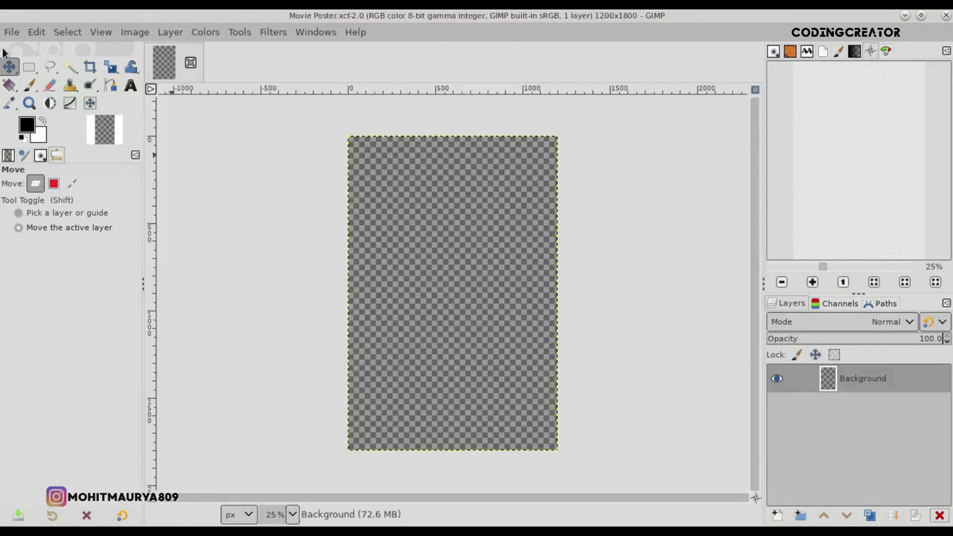
# Open texture-318907_1920.jpg as a new layer above the transparent background.
pyautogui.click(10, 32)
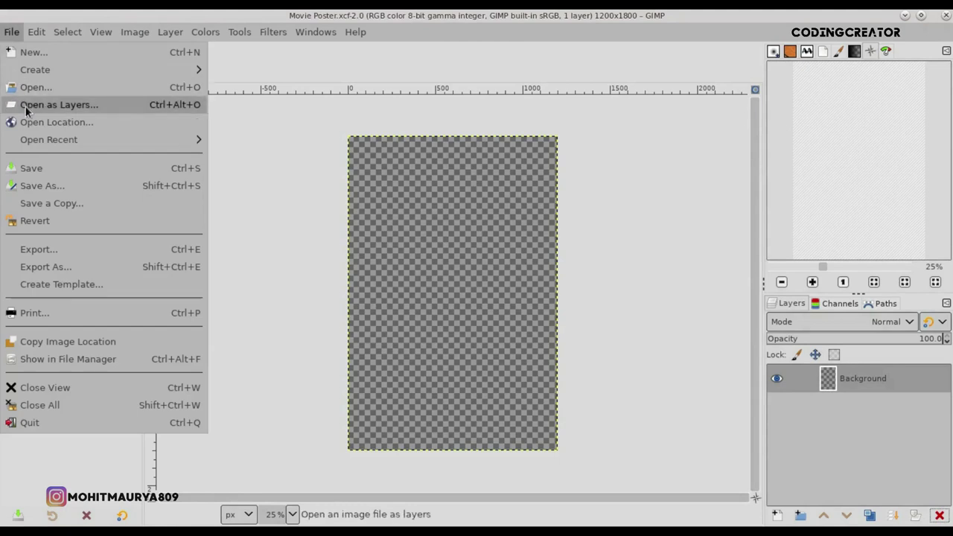
pyautogui.click(25, 108)
pyautogui.click(176, 191)
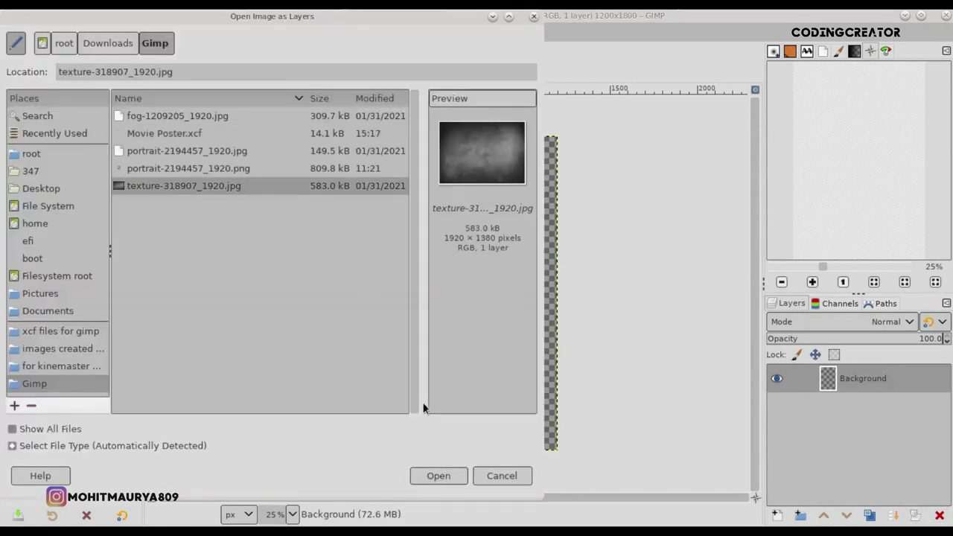
pyautogui.click(440, 476)
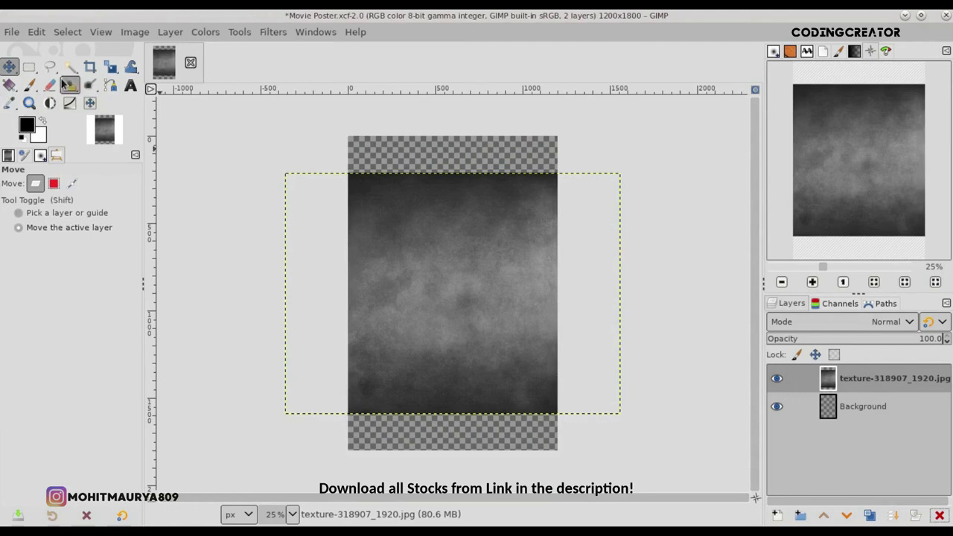
# Rotate the grunge texture layer -90 degrees into portrait orientation.
pyautogui.click(110, 67)
pyautogui.click(187, 87)
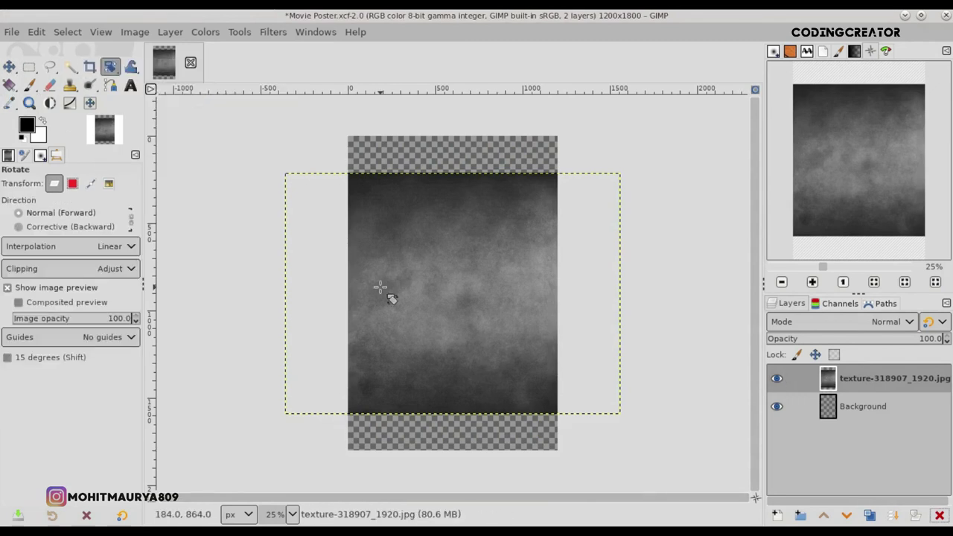
pyautogui.click(382, 286)
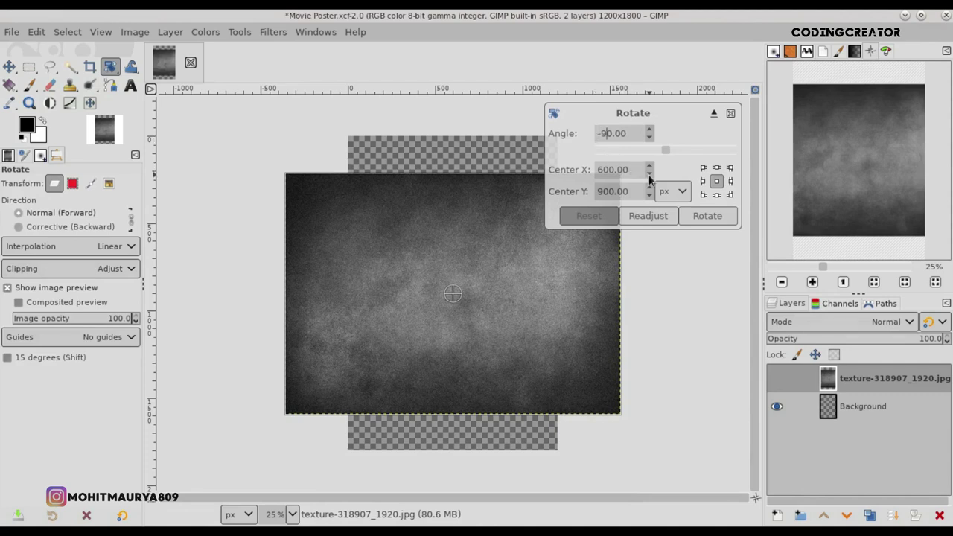
pyautogui.click(707, 215)
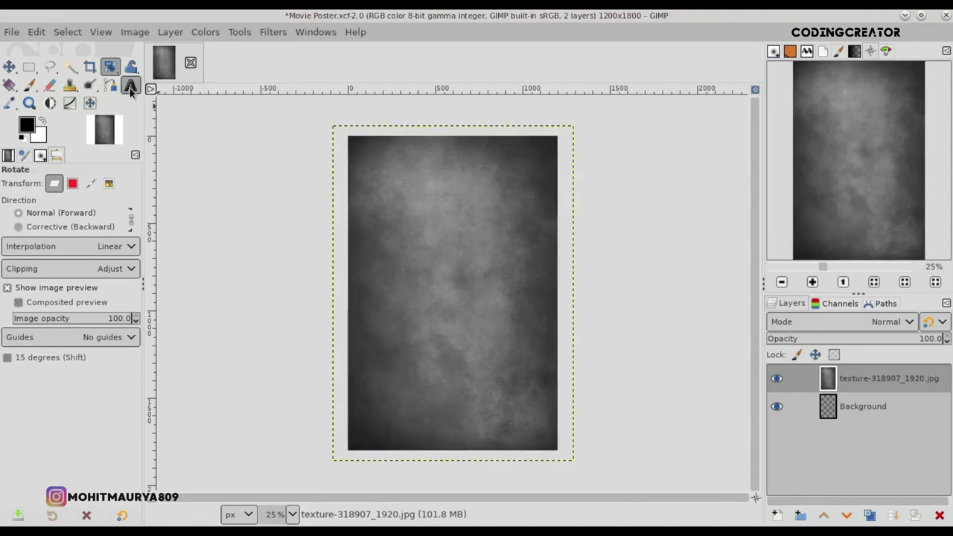
pyautogui.click(10, 67)
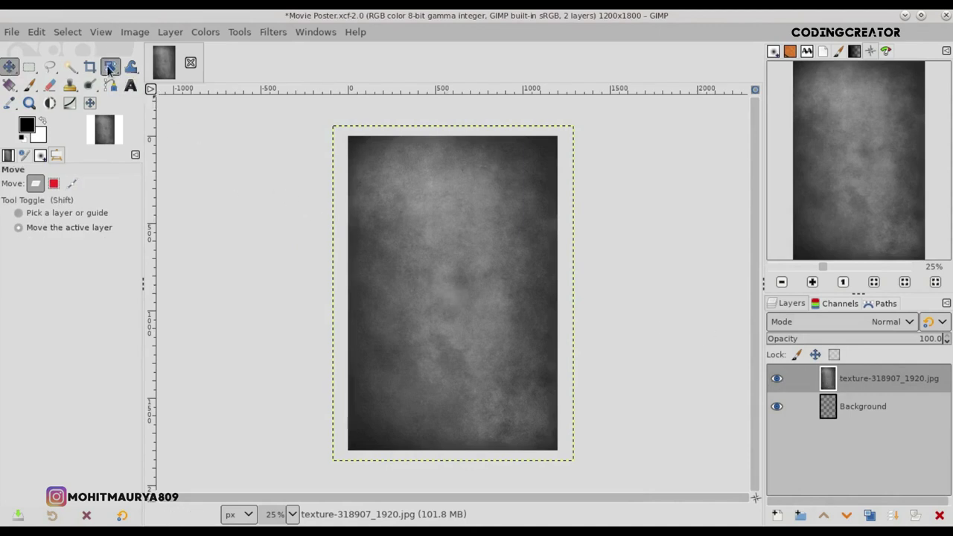
# Scale the texture layer so its left, right, top and bottom edges meet the canvas borders.
pyautogui.moveTo(110, 67); pyautogui.dragTo(159, 100)
pyautogui.click(431, 243)
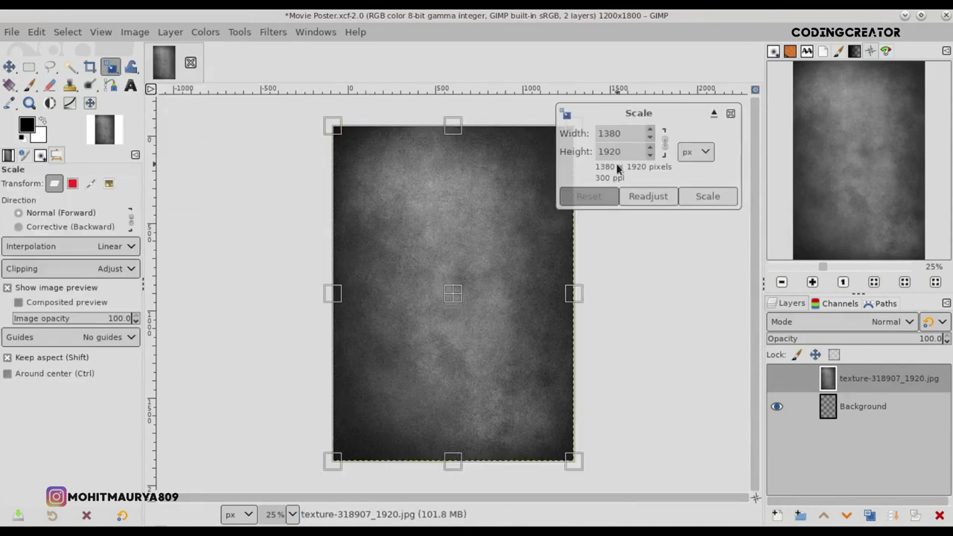
pyautogui.click(713, 115)
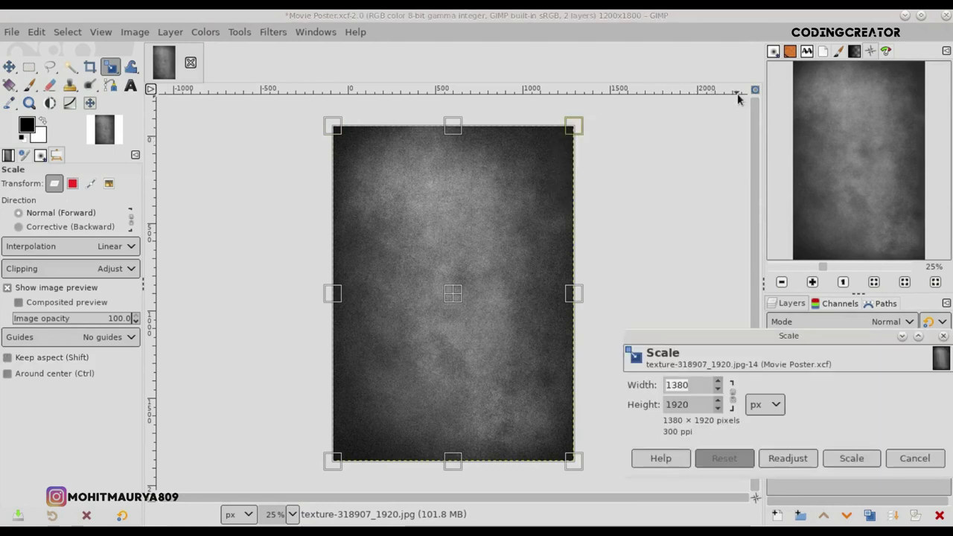
pyautogui.moveTo(572, 294); pyautogui.dragTo(566, 295)
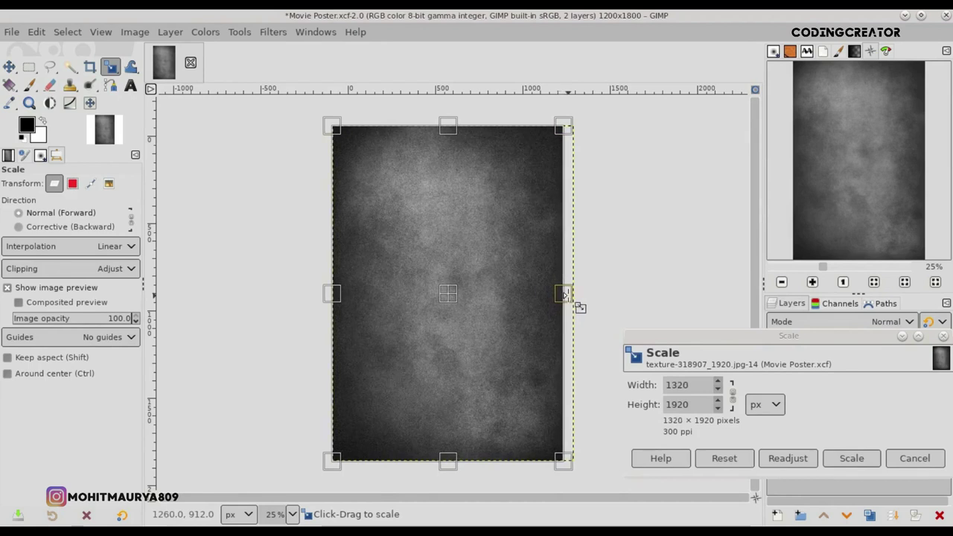
pyautogui.moveTo(338, 292); pyautogui.dragTo(339, 295)
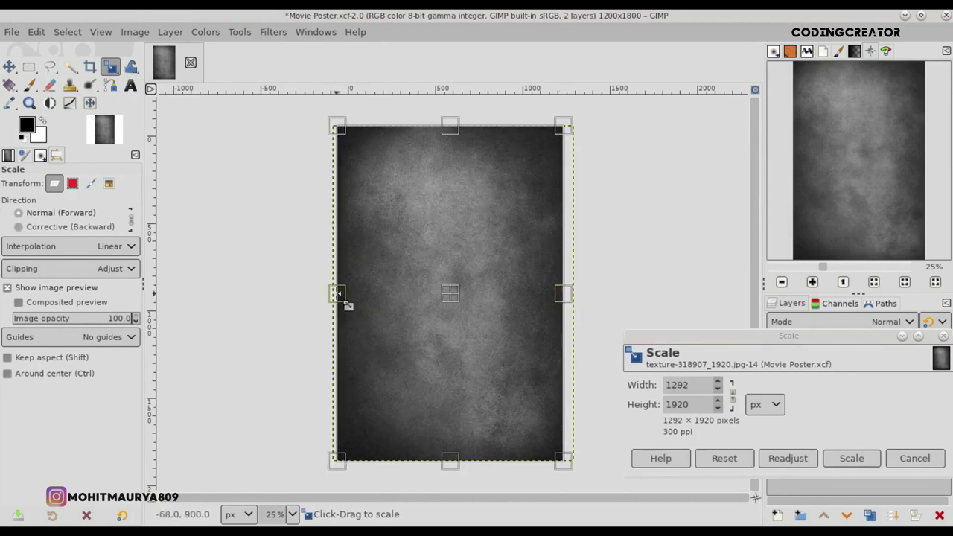
pyautogui.moveTo(451, 126); pyautogui.dragTo(451, 136)
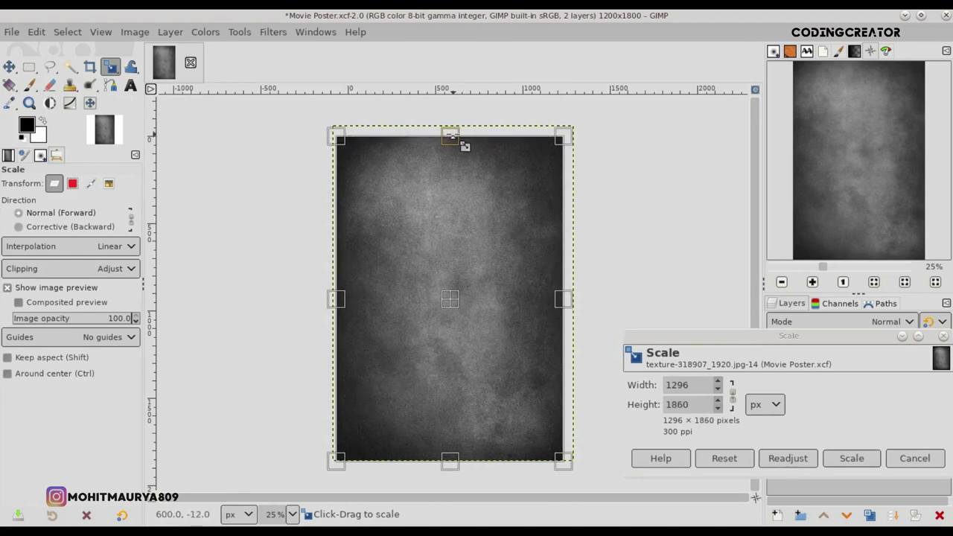
pyautogui.moveTo(451, 463); pyautogui.dragTo(457, 473)
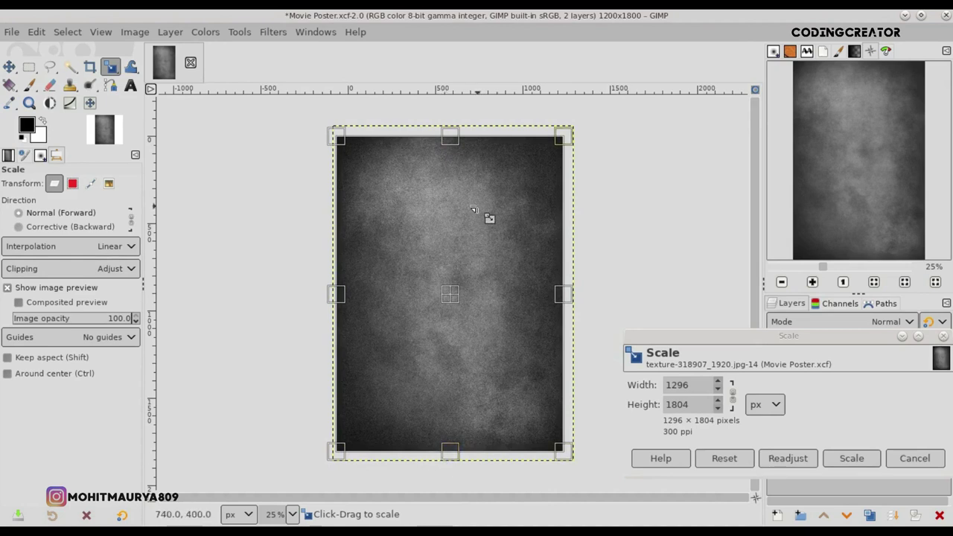
pyautogui.click(843, 459)
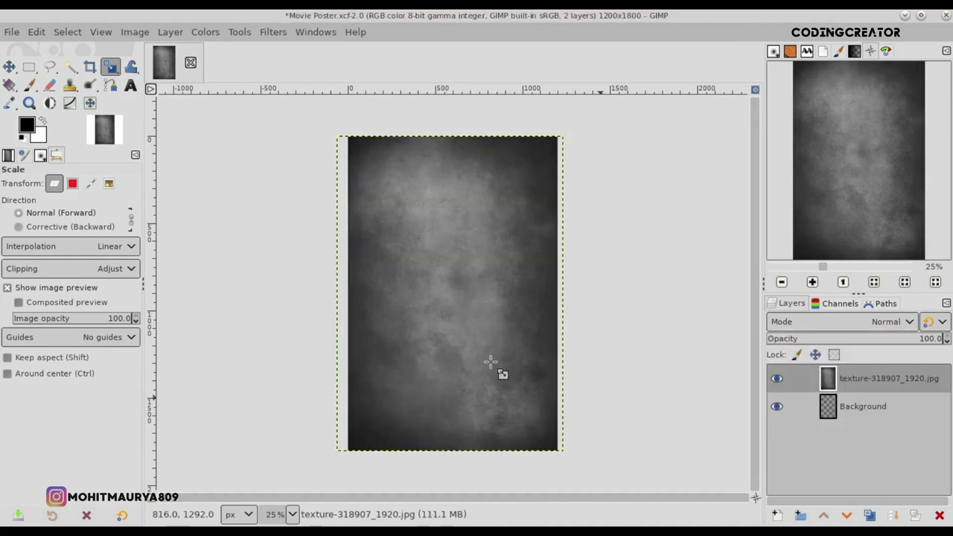
# Nudge the texture into alignment, inspect its edges zoomed in, and save the file.
pyautogui.press('m')
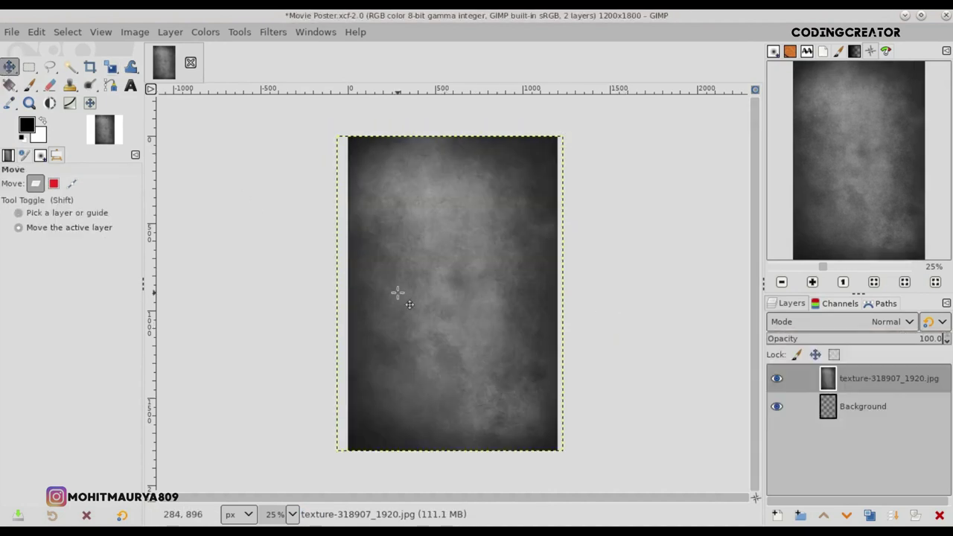
pyautogui.press('Right')
pyautogui.press('Right')
pyautogui.press('Right')
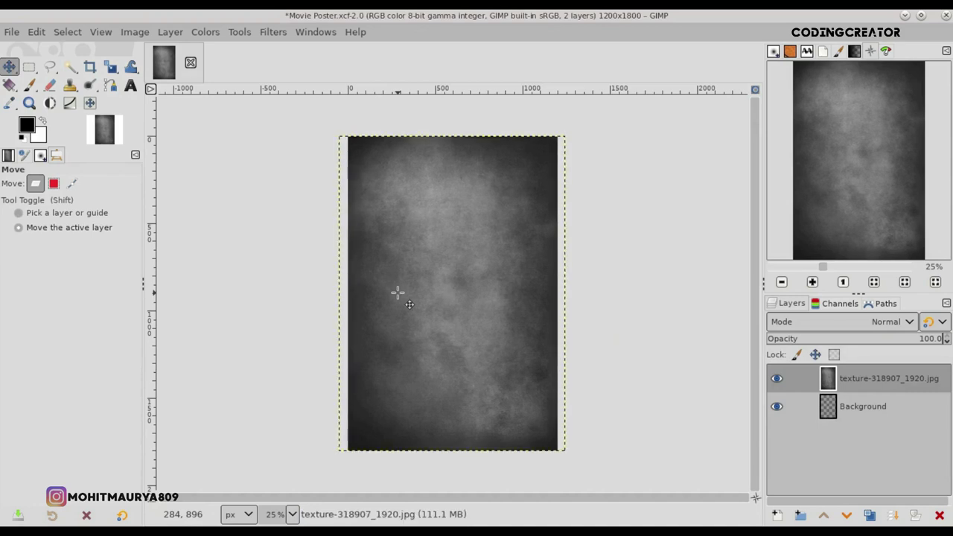
pyautogui.press('Left')
pyautogui.press('Left')
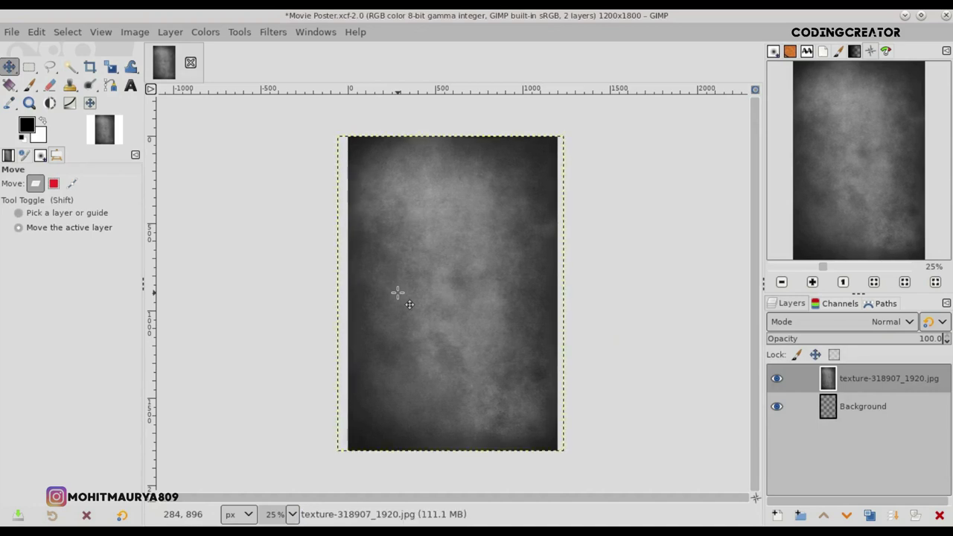
pyautogui.press('1')
pyautogui.moveTo(764, 498); pyautogui.dragTo(759, 521)
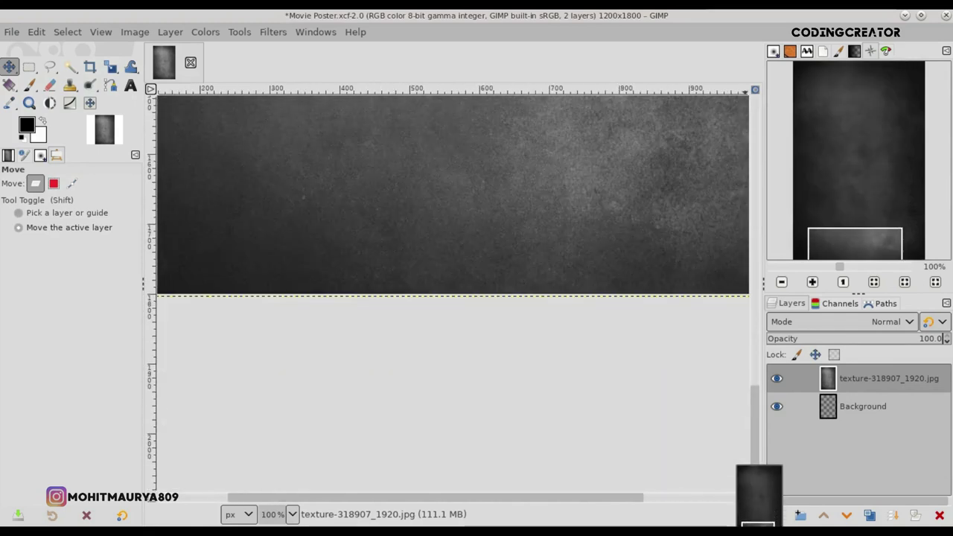
pyautogui.moveTo(758, 521); pyautogui.dragTo(750, 470)
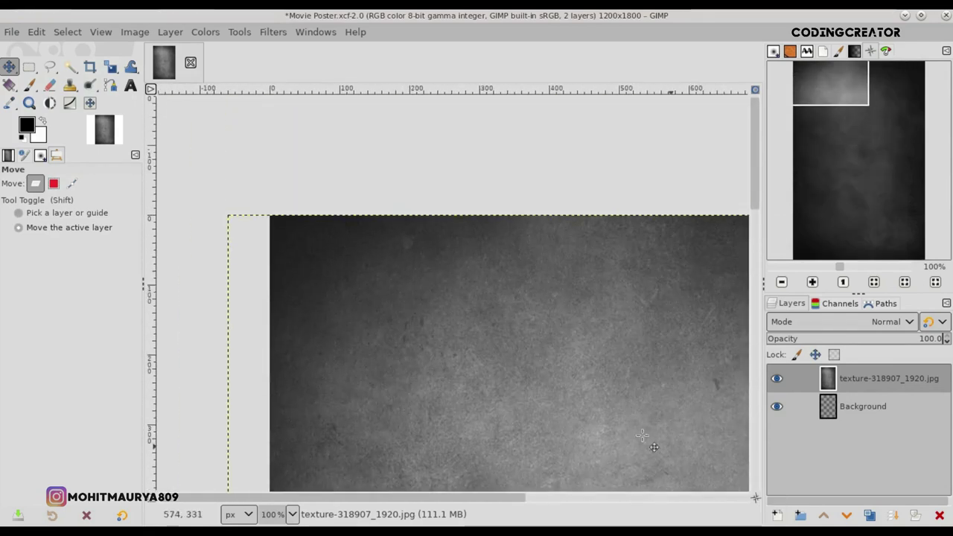
pyautogui.press('-')
pyautogui.press('-')
pyautogui.press('-')
pyautogui.press('-')
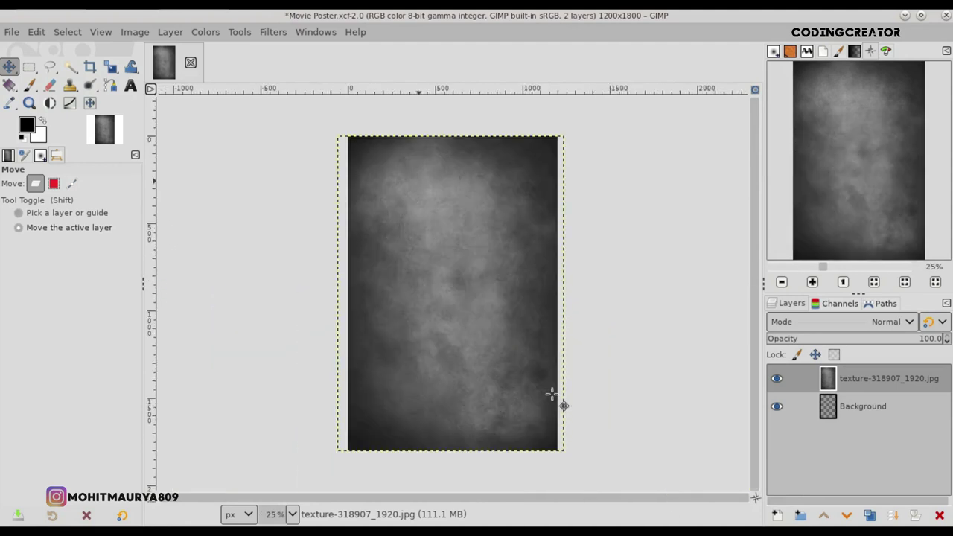
pyautogui.hotkey('ctrl', 's')
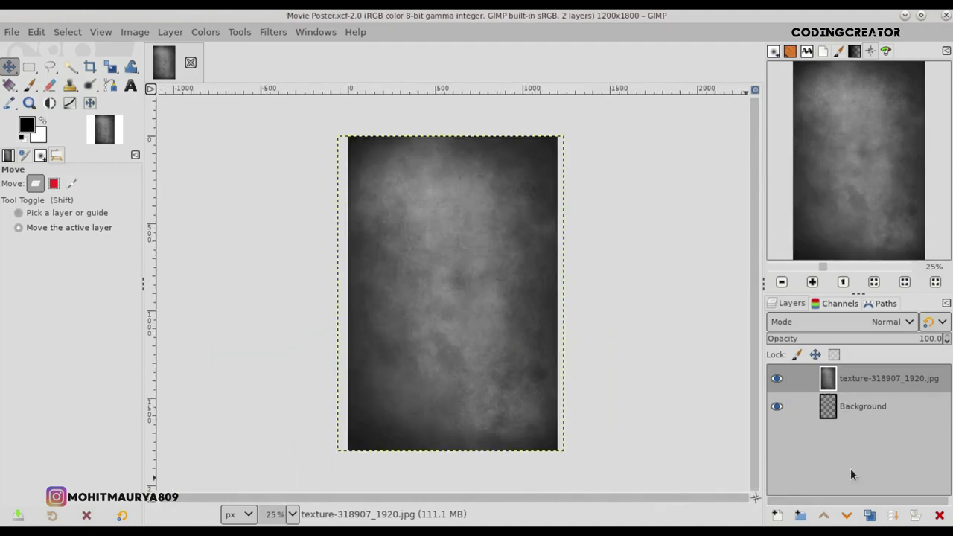
# Duplicate the texture, hide the original below Background, and select the top copy.
pyautogui.click(869, 515)
pyautogui.click(777, 406)
pyautogui.moveTo(829, 406)
pyautogui.mouseDown()
pyautogui.moveTo(841, 456)
pyautogui.moveTo(843, 447)
pyautogui.mouseUp()
pyautogui.click(886, 378)
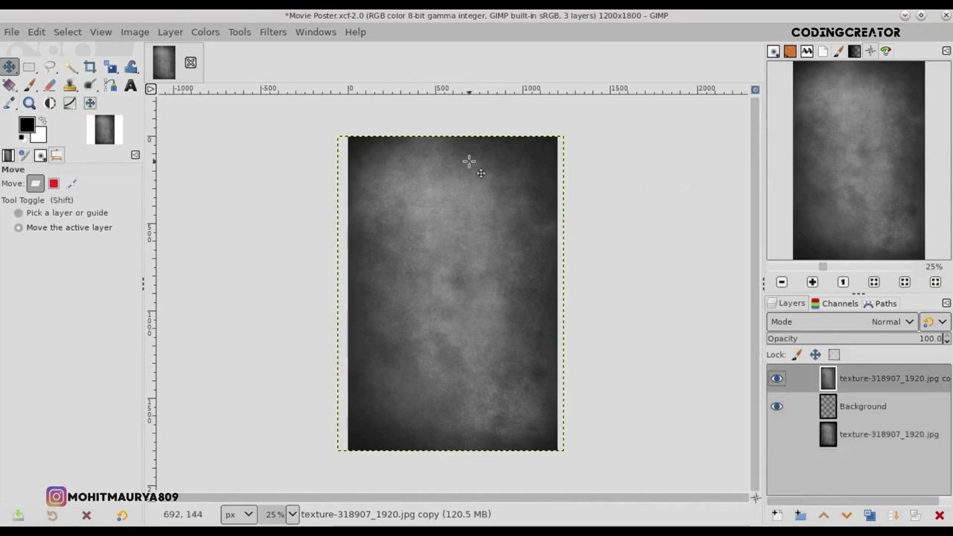
# Tint the texture copy blue with Color Balance by raising the Yellow–Blue slider.
pyautogui.click(205, 32)
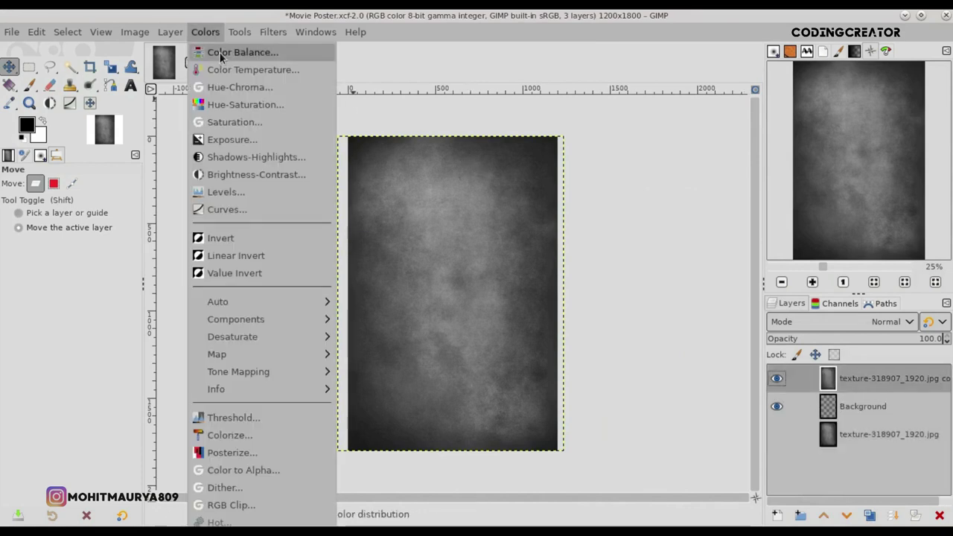
pyautogui.click(220, 53)
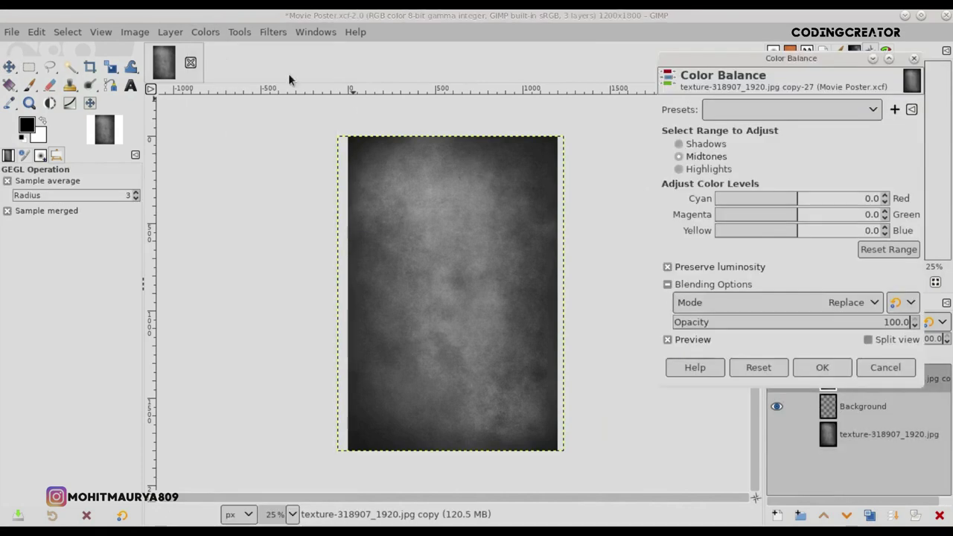
pyautogui.click(886, 234)
pyautogui.click(699, 340)
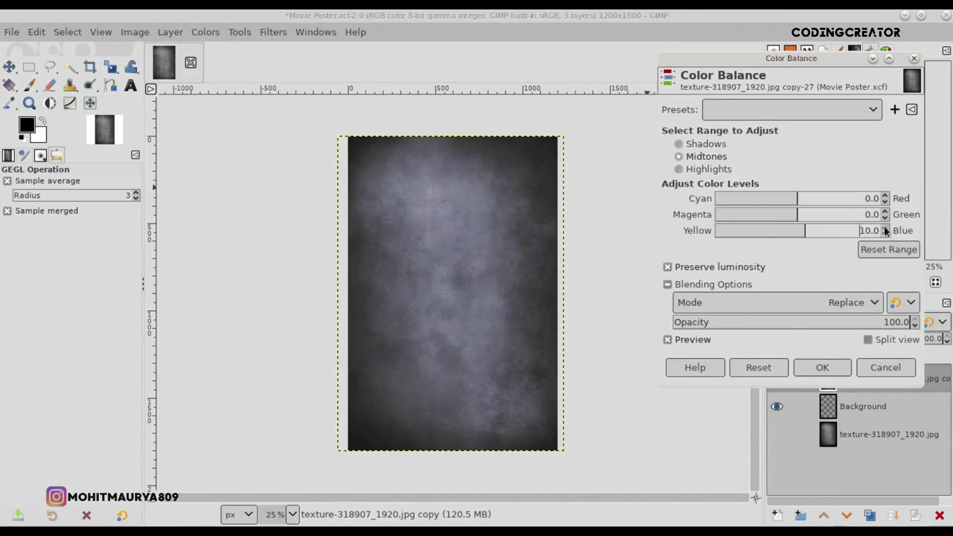
pyautogui.click(690, 341)
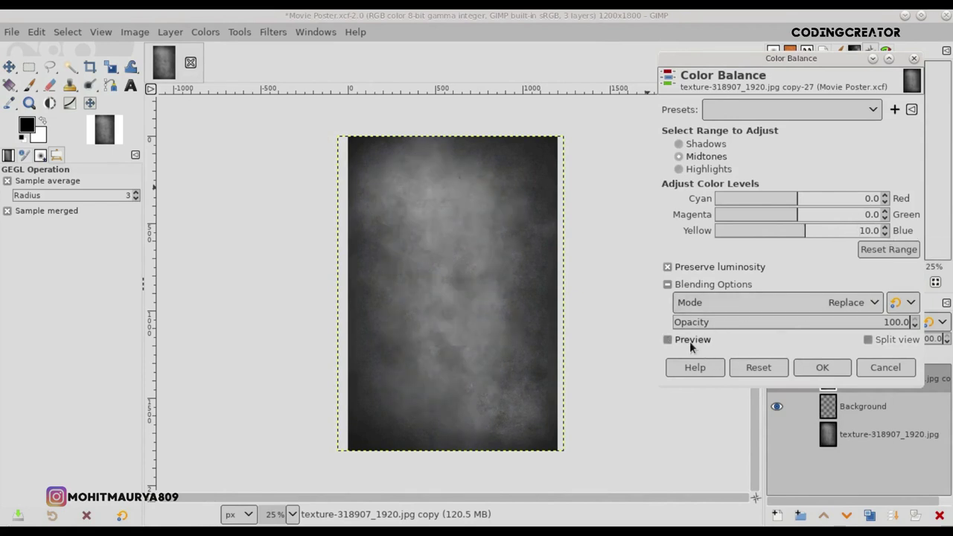
pyautogui.click(886, 236)
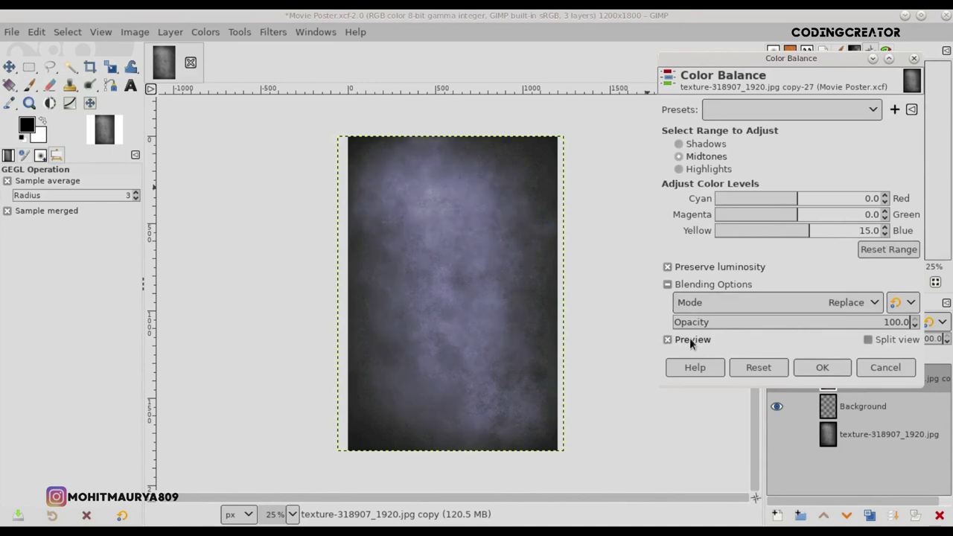
pyautogui.click(823, 367)
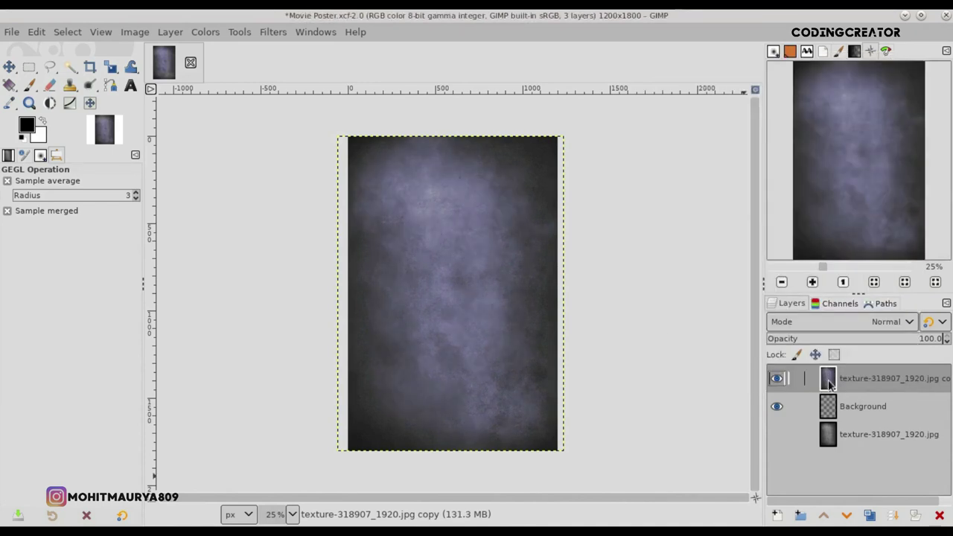
# Open the foggy field photo as a new layer.
pyautogui.click(11, 31)
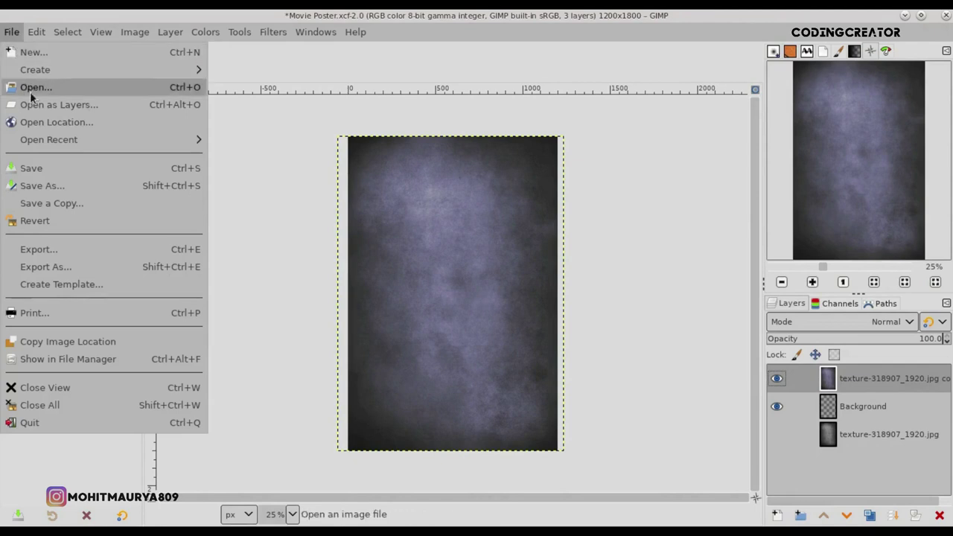
pyautogui.click(45, 102)
pyautogui.click(207, 119)
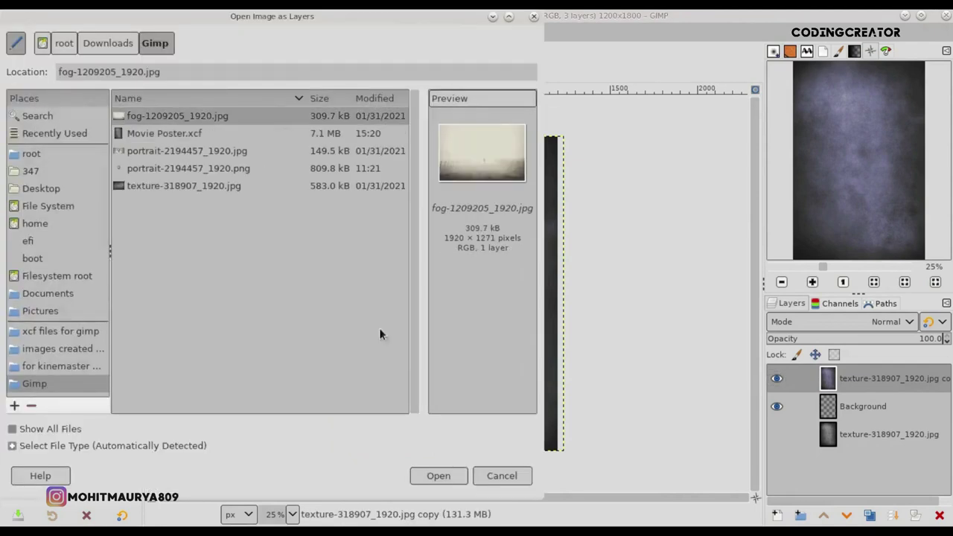
pyautogui.click(437, 476)
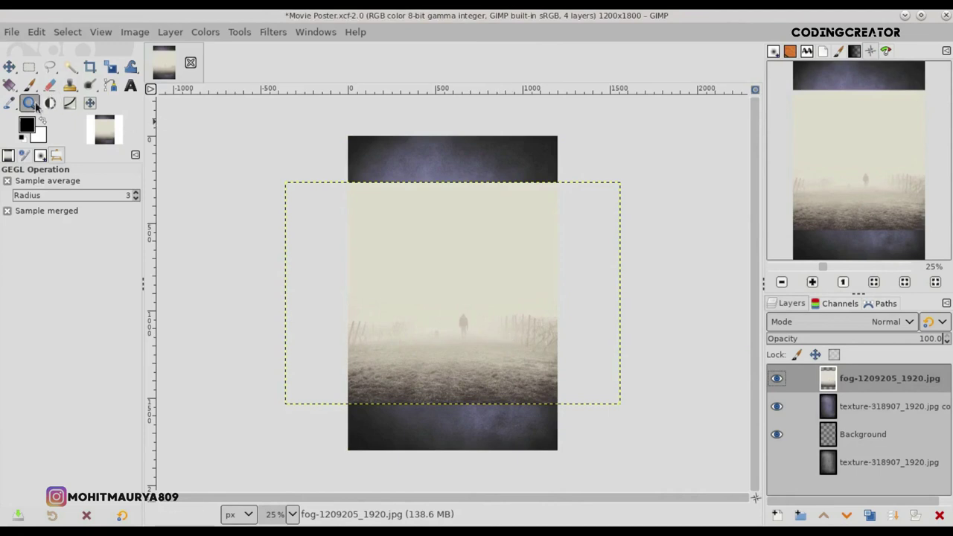
# Scale the fog layer, stretching top and bottom to the canvas and pulling both sides in.
pyautogui.moveTo(110, 67); pyautogui.dragTo(166, 112)
pyautogui.click(163, 106)
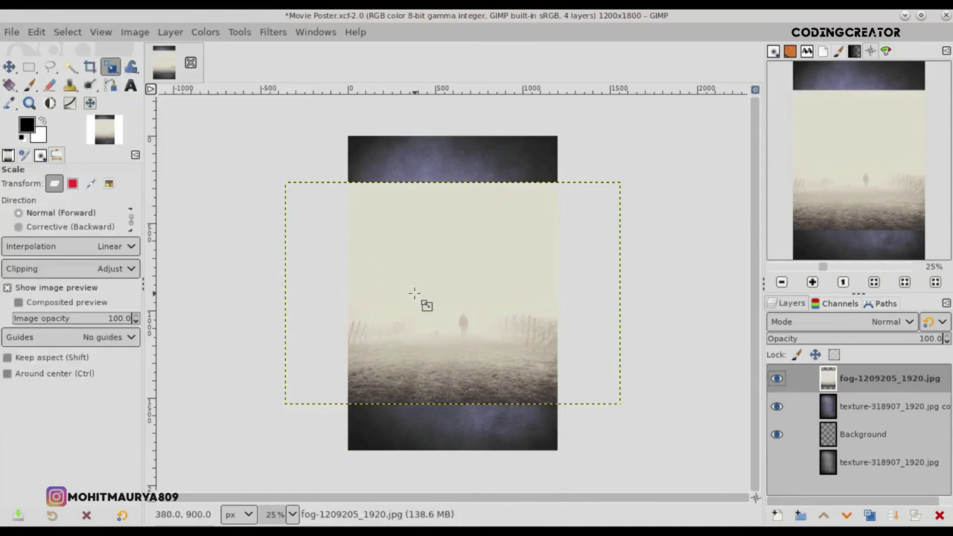
pyautogui.click(425, 300)
pyautogui.click(714, 113)
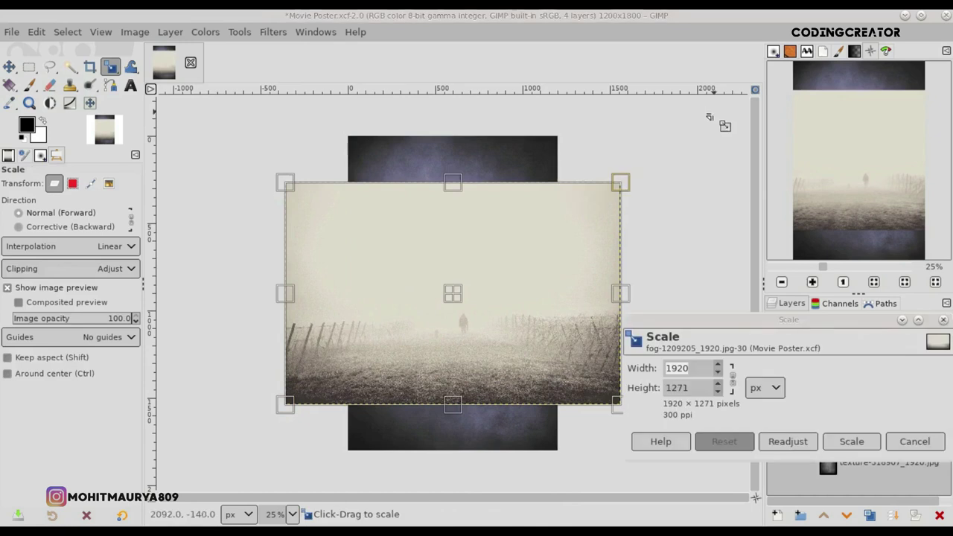
pyautogui.moveTo(452, 183); pyautogui.dragTo(450, 136)
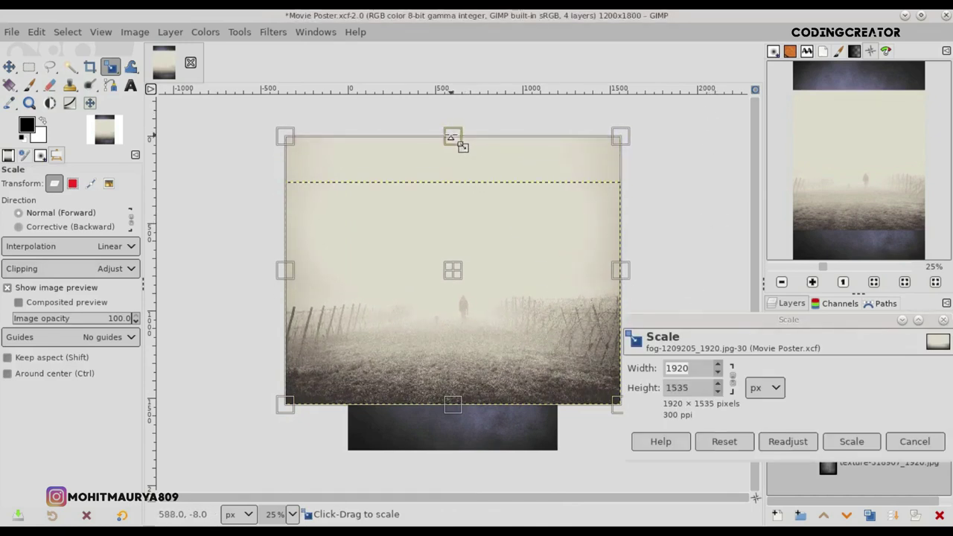
pyautogui.moveTo(453, 408); pyautogui.dragTo(457, 455)
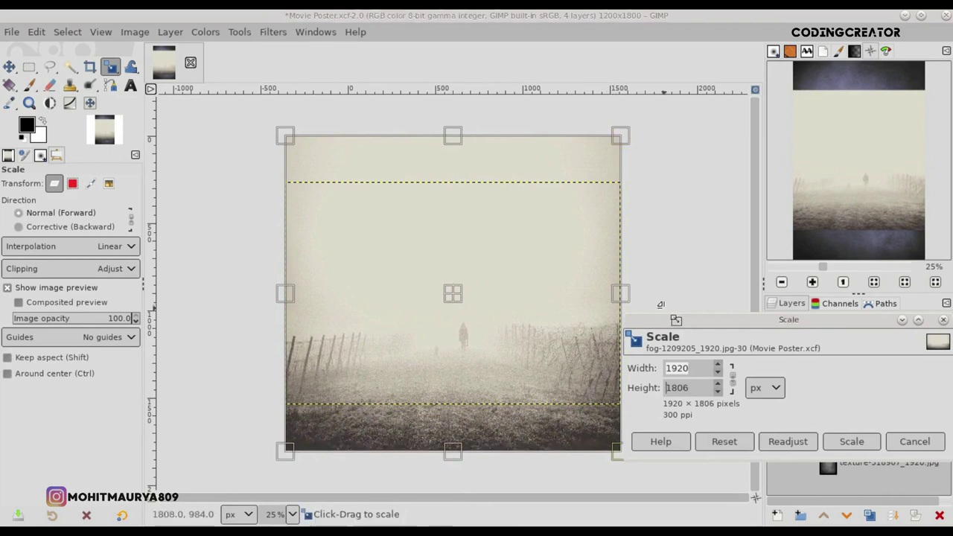
pyautogui.moveTo(621, 295); pyautogui.dragTo(592, 301)
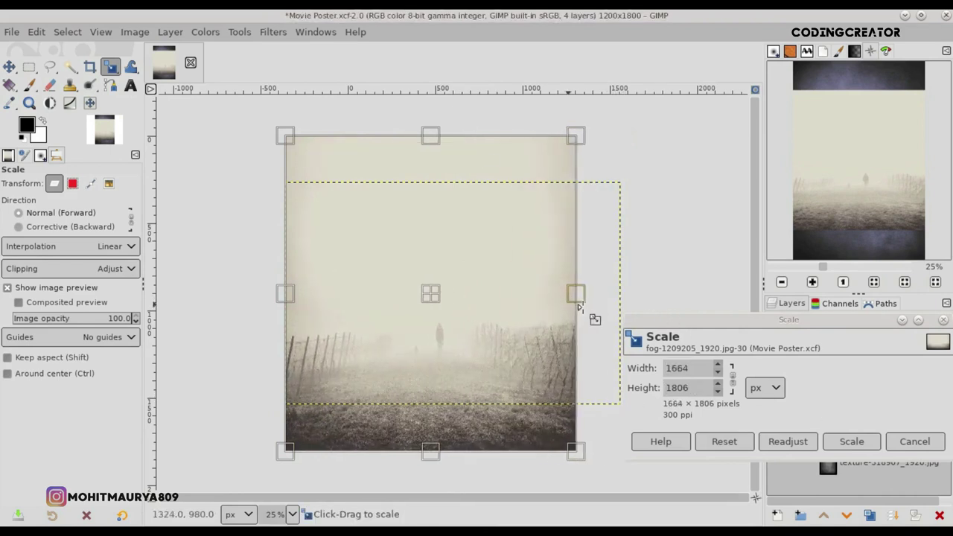
pyautogui.moveTo(283, 293)
pyautogui.mouseDown()
pyautogui.moveTo(414, 294)
pyautogui.moveTo(298, 294)
pyautogui.mouseUp()
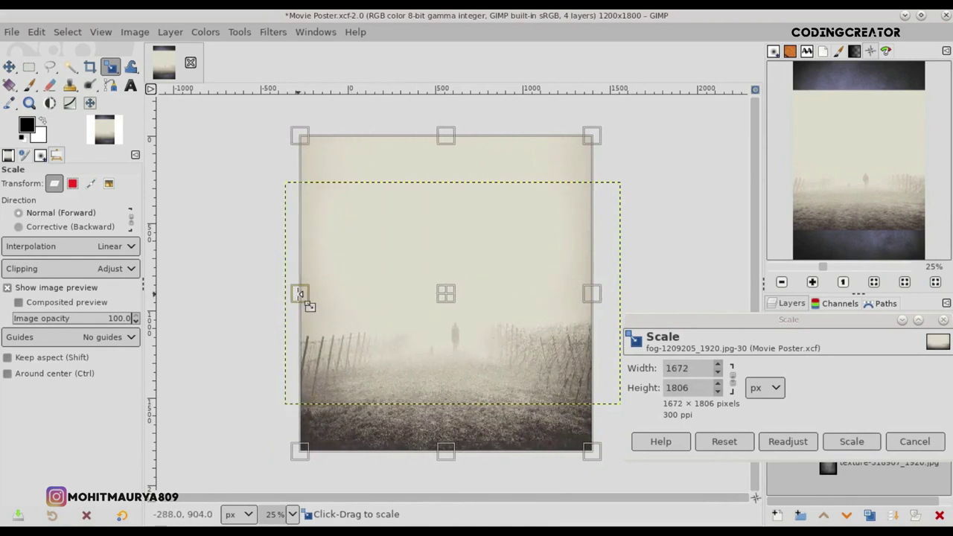
pyautogui.click(852, 442)
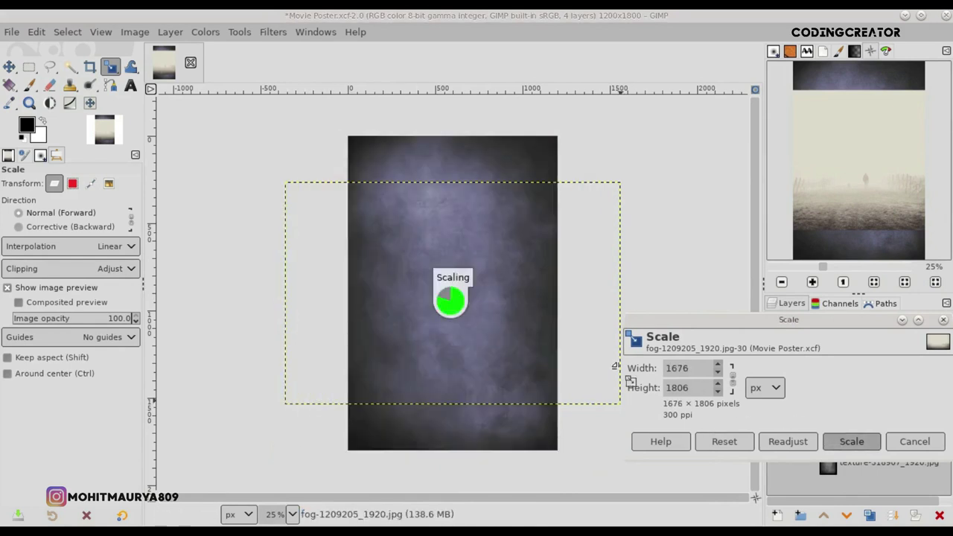
pyautogui.press('m')
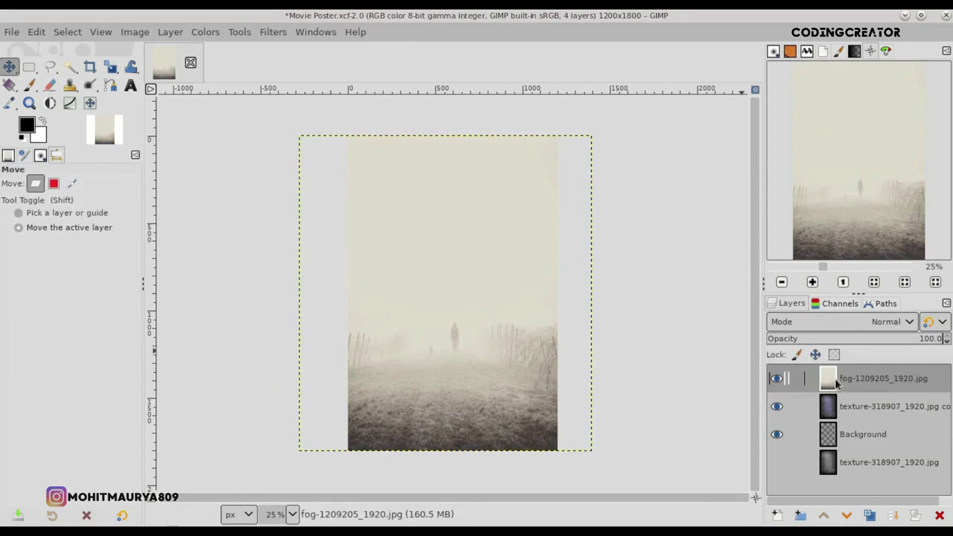
# Shift the fog layer a few pixels right and save the file.
pyautogui.moveTo(486, 370); pyautogui.dragTo(489, 369)
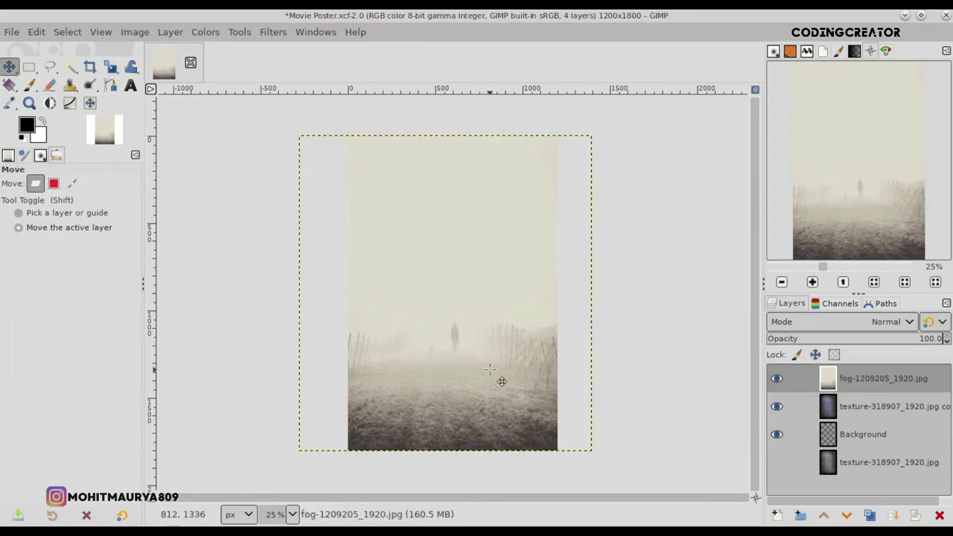
pyautogui.hotkey('shift', 'Right')
pyautogui.hotkey('shift', 'Right')
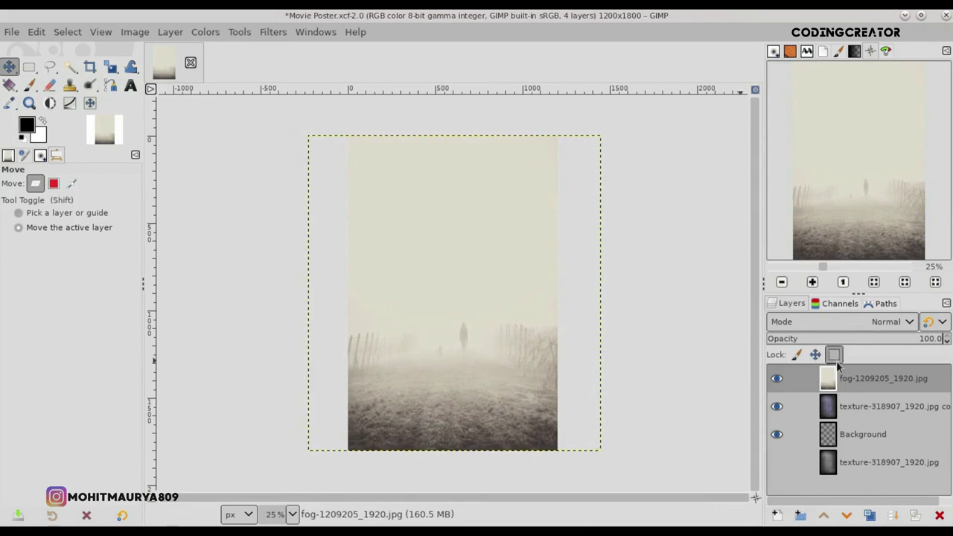
pyautogui.hotkey('ctrl', 's')
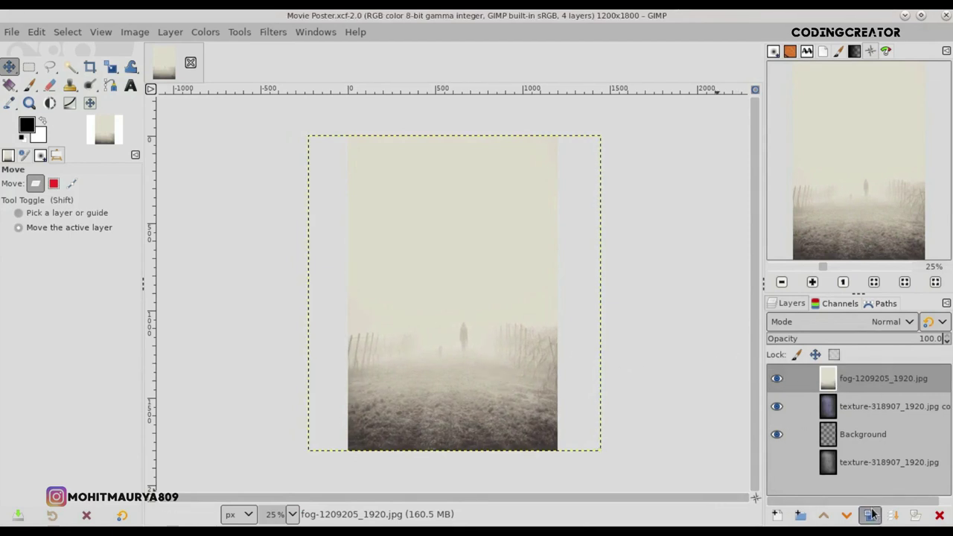
# Duplicate the fog layer, move the original to the bottom, and add a white mask to the copy.
pyautogui.click(871, 514)
pyautogui.moveTo(854, 406); pyautogui.dragTo(852, 491)
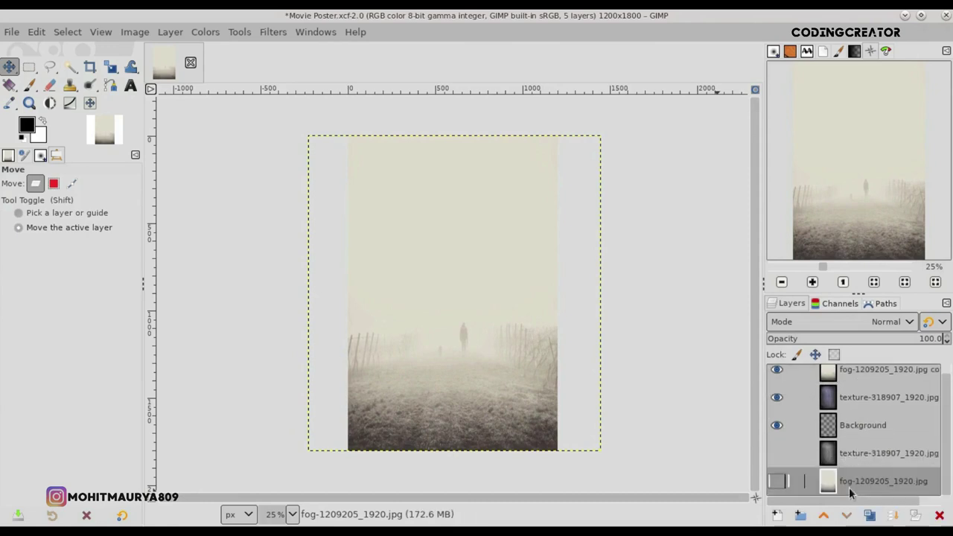
pyautogui.scroll(1, 950, 454)
pyautogui.click(863, 379)
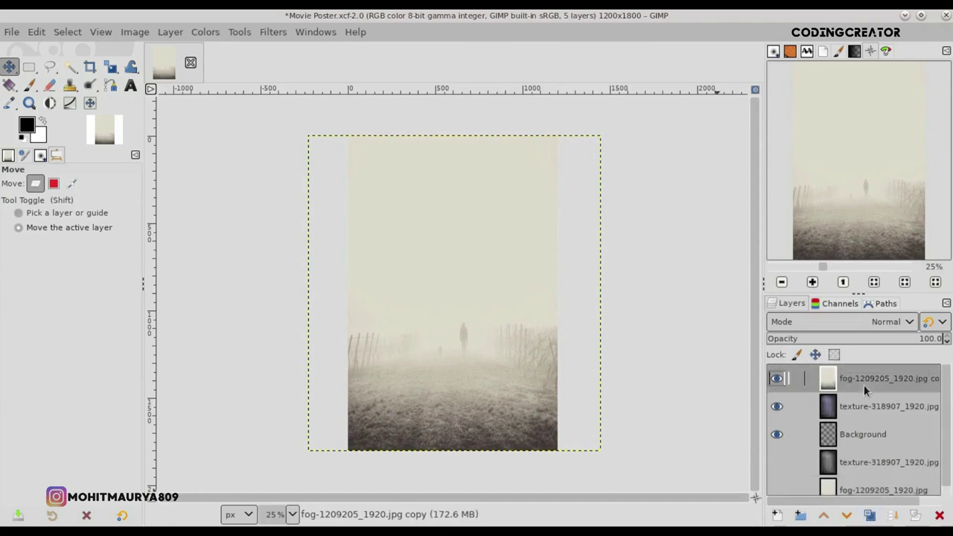
pyautogui.click(916, 515)
pyautogui.click(851, 505)
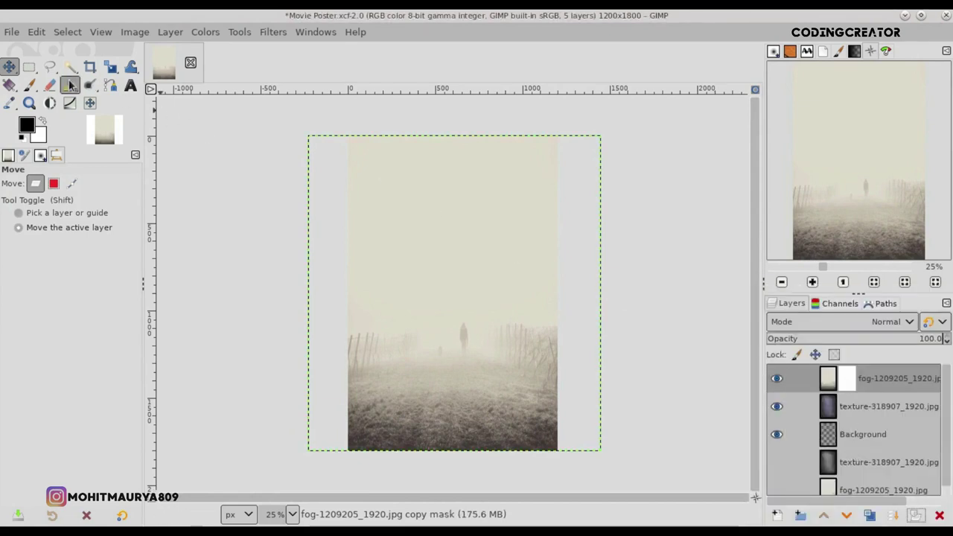
# Draw Custom gradients on the fog copy's mask, from the top down and from the bottom up.
pyautogui.press('g')
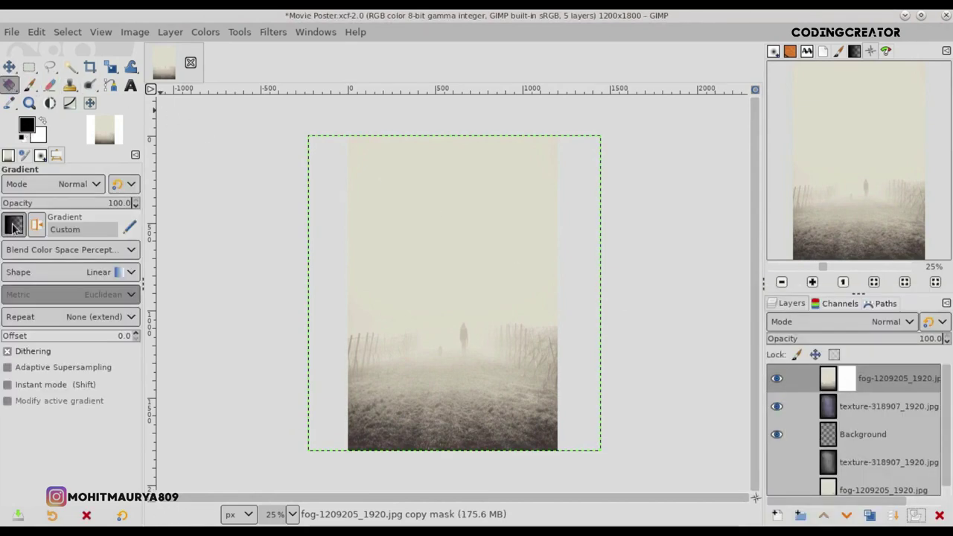
pyautogui.click(13, 226)
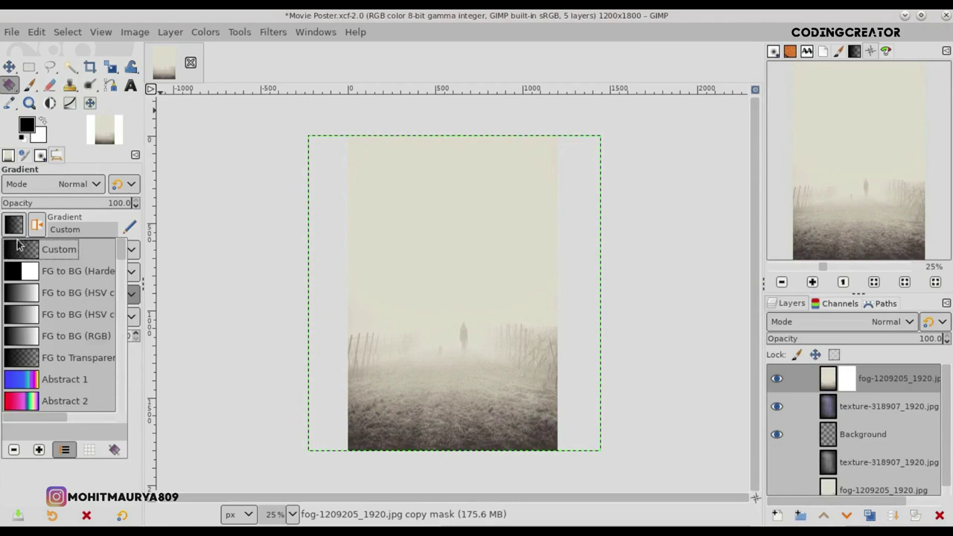
pyautogui.click(17, 247)
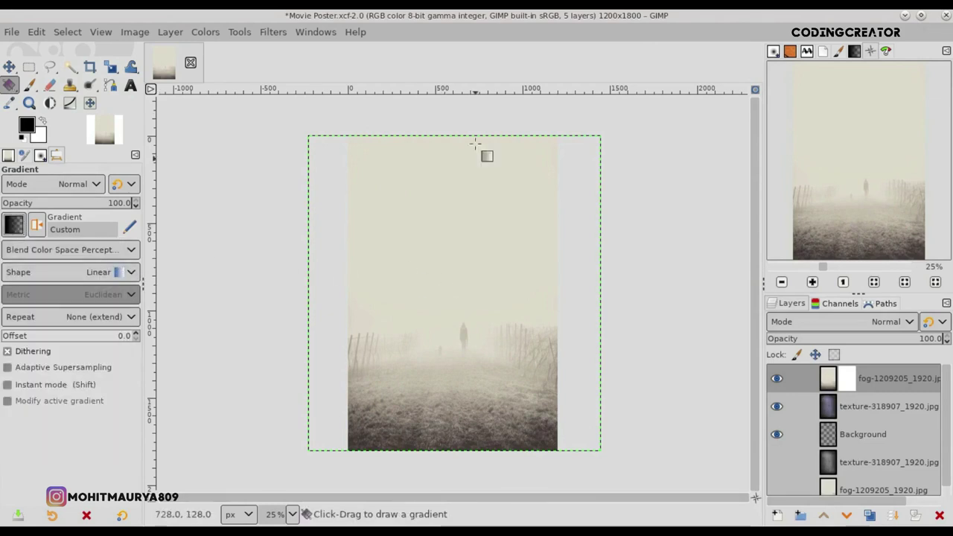
pyautogui.moveTo(444, 108); pyautogui.dragTo(446, 302)
pyautogui.press('Return')
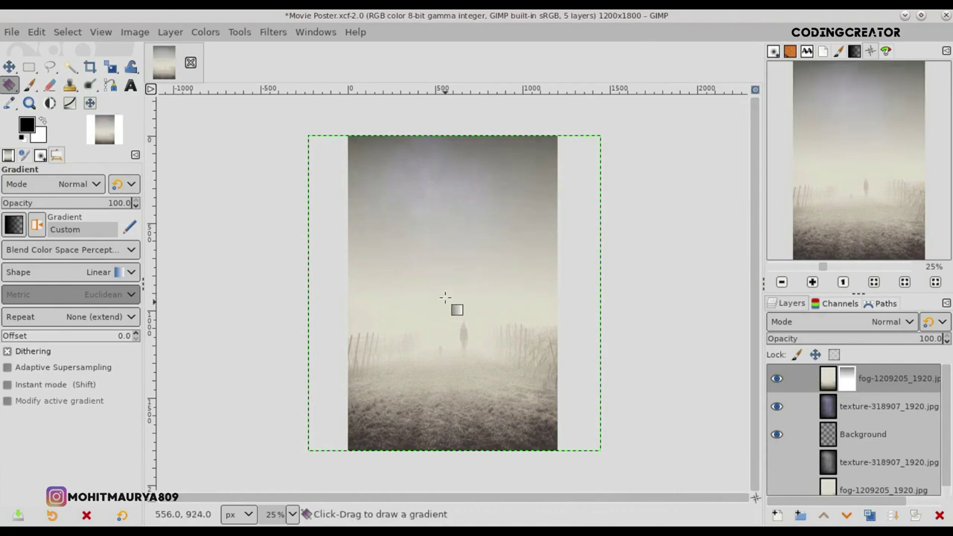
pyautogui.moveTo(456, 136); pyautogui.dragTo(457, 314)
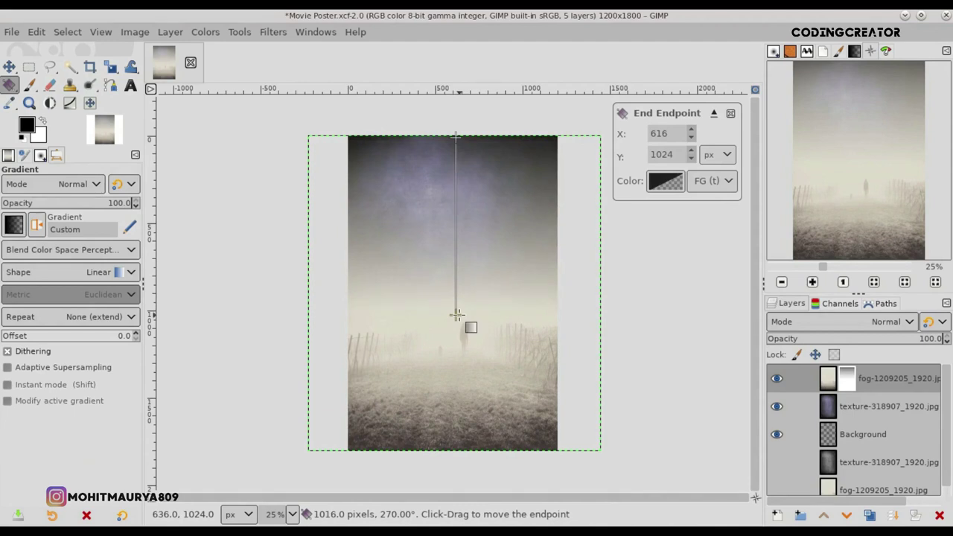
pyautogui.press('Return')
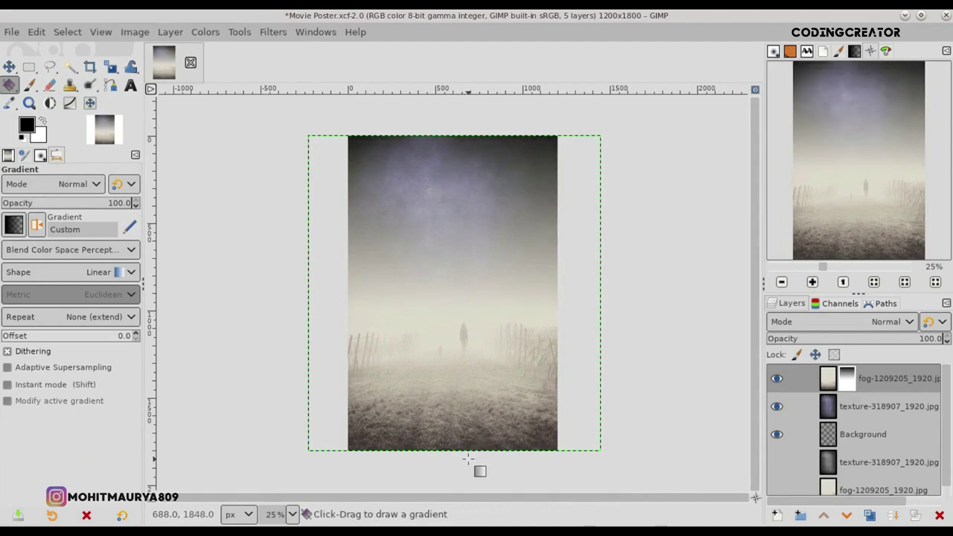
pyautogui.press('-')
pyautogui.moveTo(451, 443); pyautogui.dragTo(449, 378)
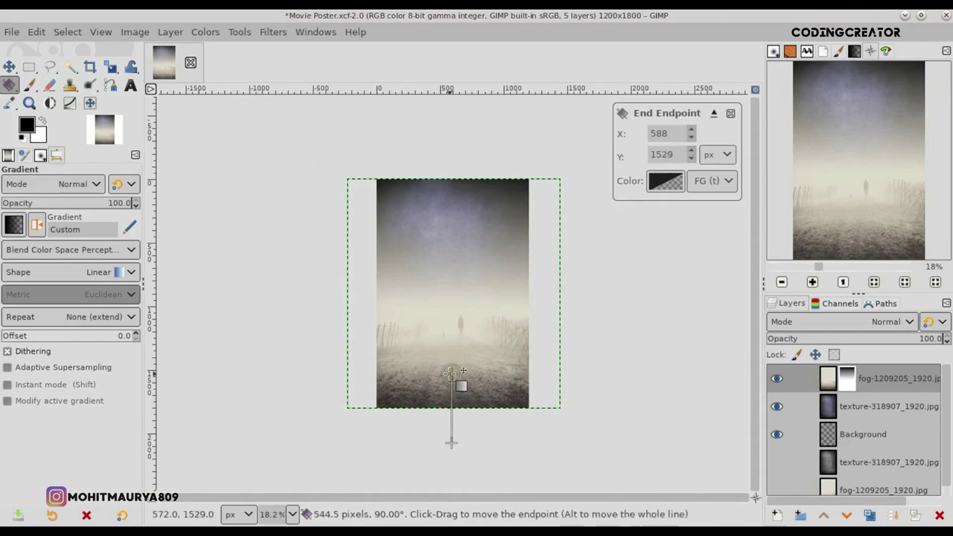
pyautogui.press('Return')
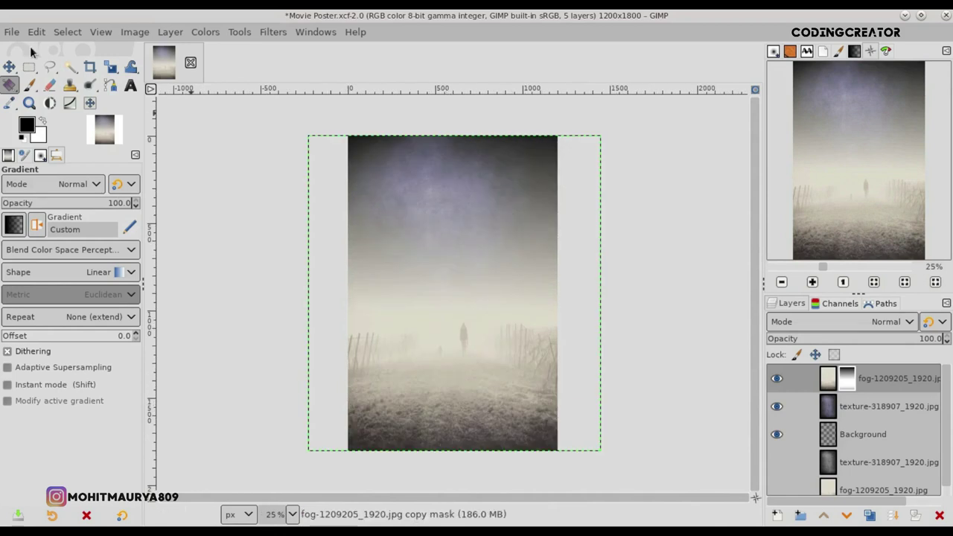
# Redraw a shorter top-to-middle fade on the mask, then reselect the fog copy's image.
pyautogui.press('m')
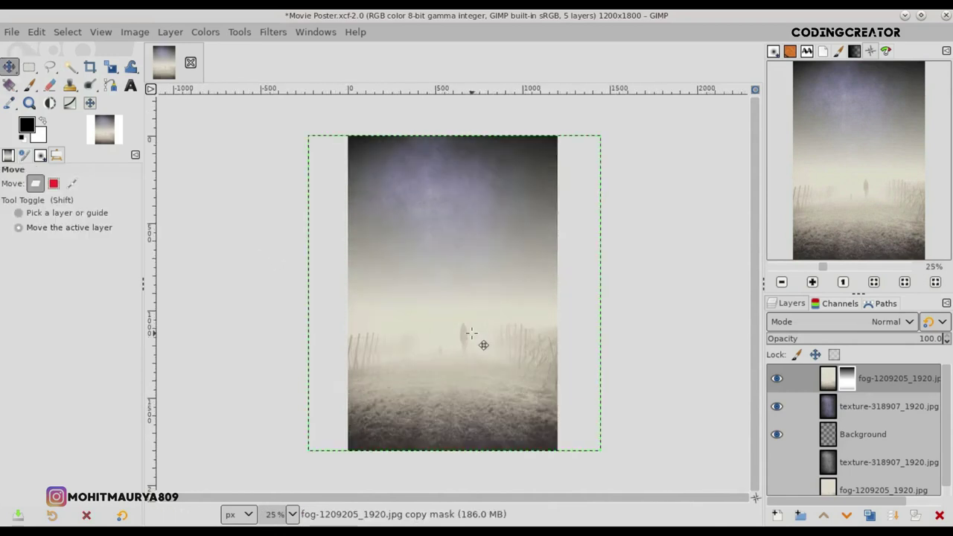
pyautogui.click(828, 381)
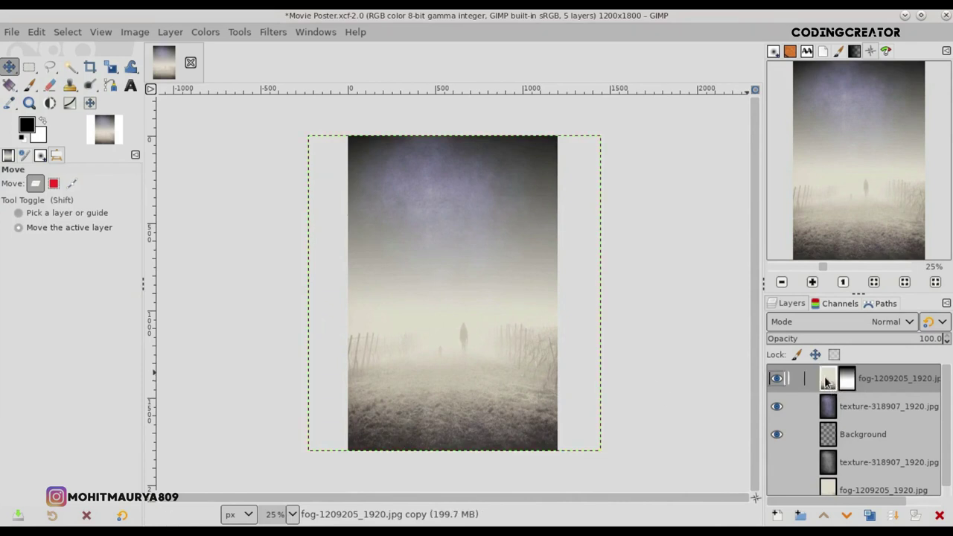
pyautogui.click(849, 379)
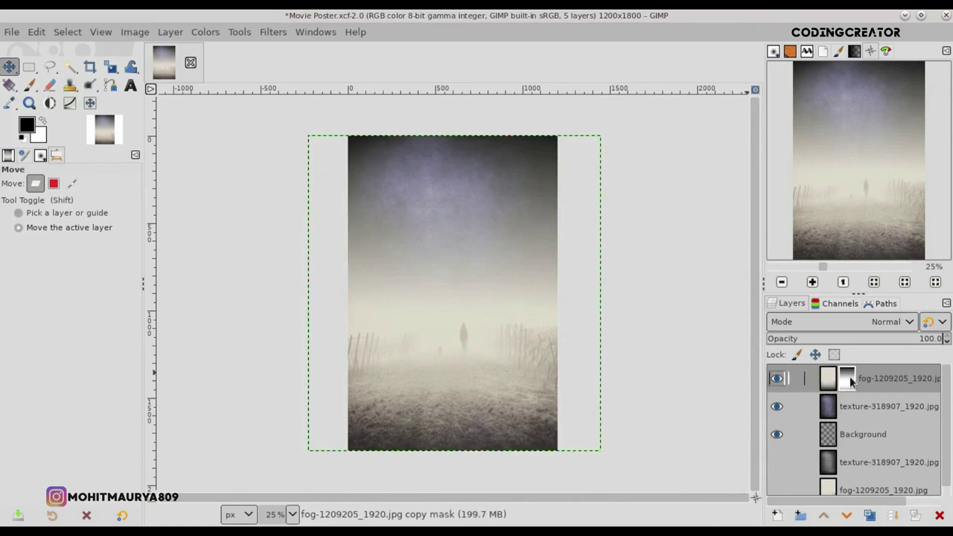
pyautogui.click(5, 81)
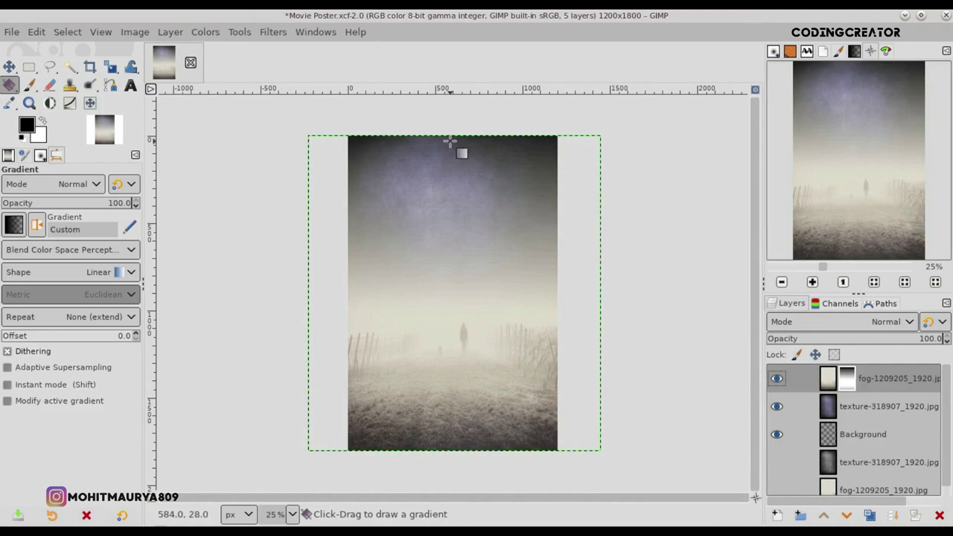
pyautogui.moveTo(453, 137); pyautogui.dragTo(453, 316)
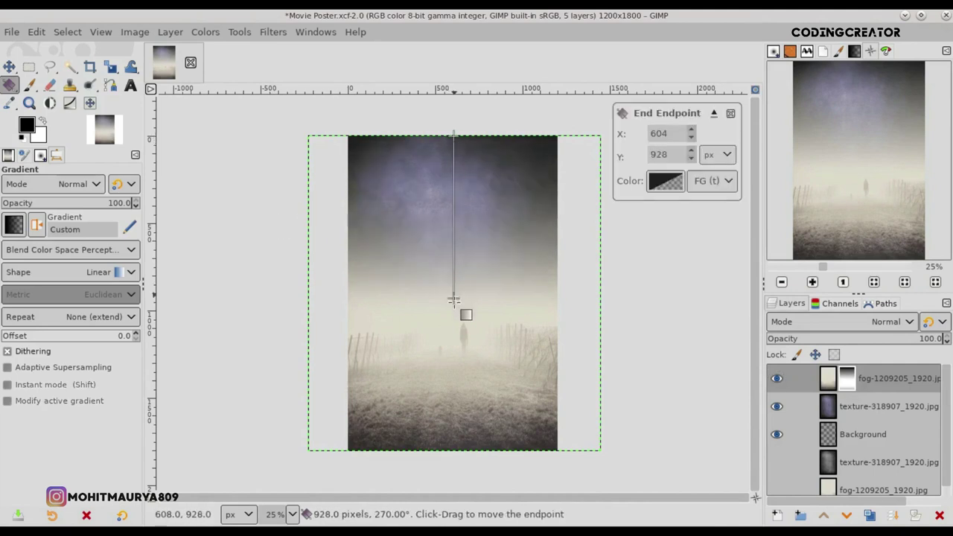
pyautogui.press('Return')
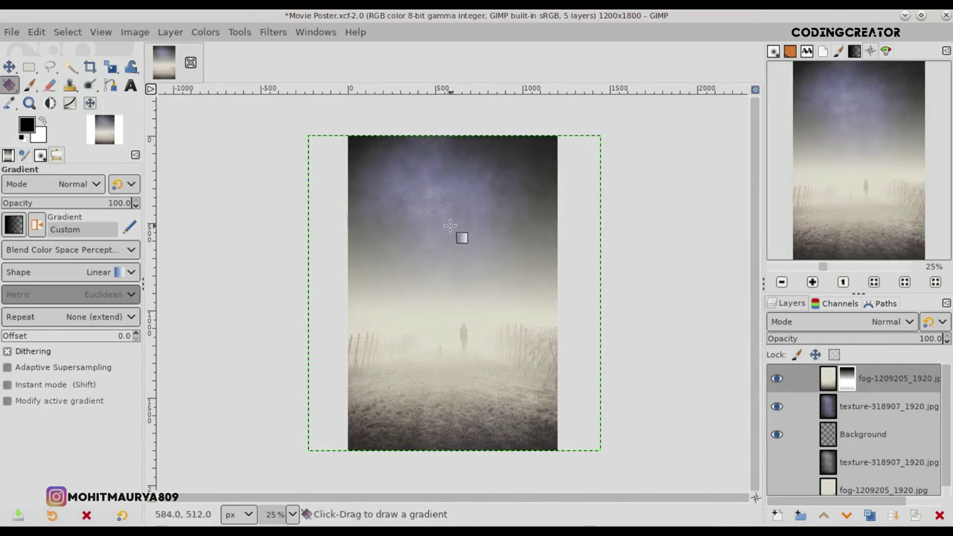
pyautogui.moveTo(440, 207)
pyautogui.mouseDown()
pyautogui.moveTo(440, 336)
pyautogui.moveTo(440, 324)
pyautogui.mouseUp()
pyautogui.moveTo(440, 207); pyautogui.dragTo(441, 187)
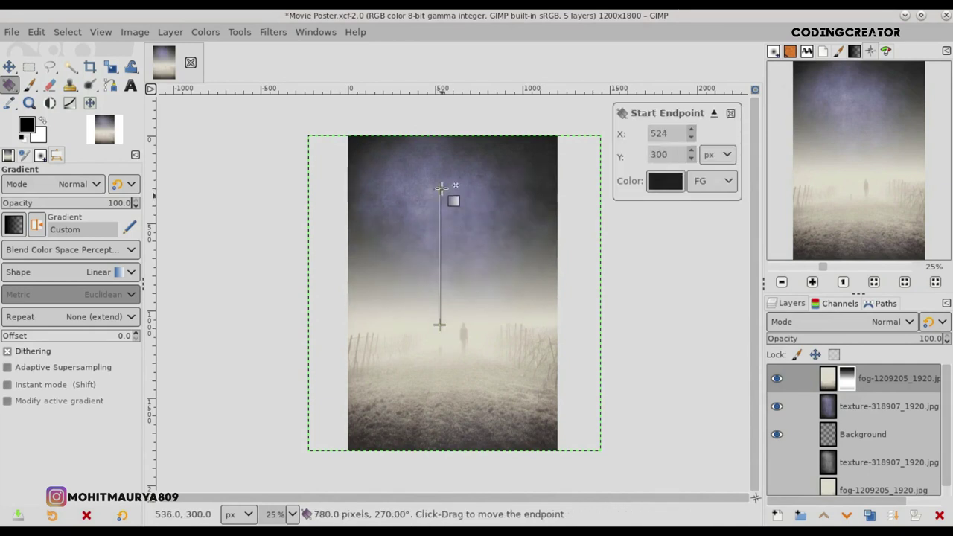
pyautogui.press('Return')
pyautogui.press('m')
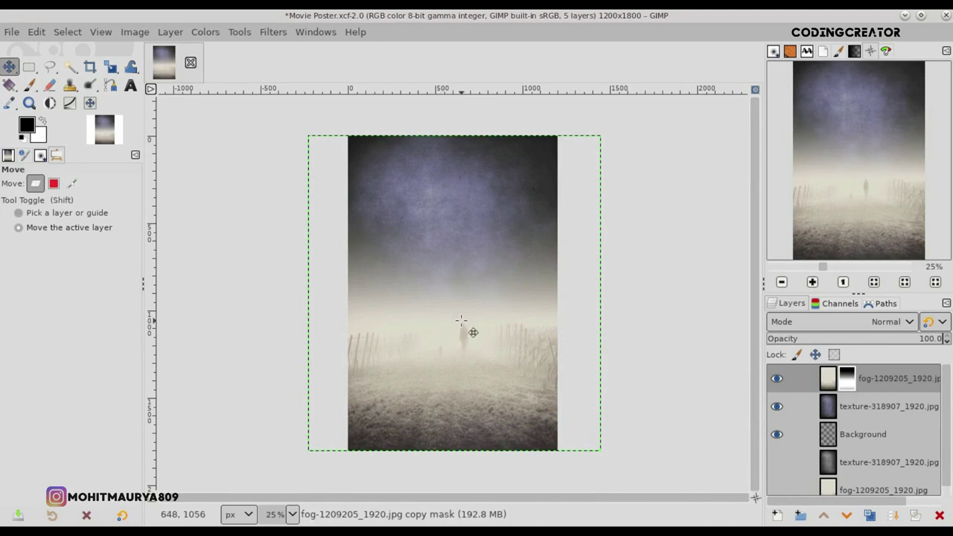
pyautogui.click(828, 382)
# Save, then apply Levels to the fog copy: black input raised, gamma 0.65, output black 22.
pyautogui.hotkey('ctrl', 's')
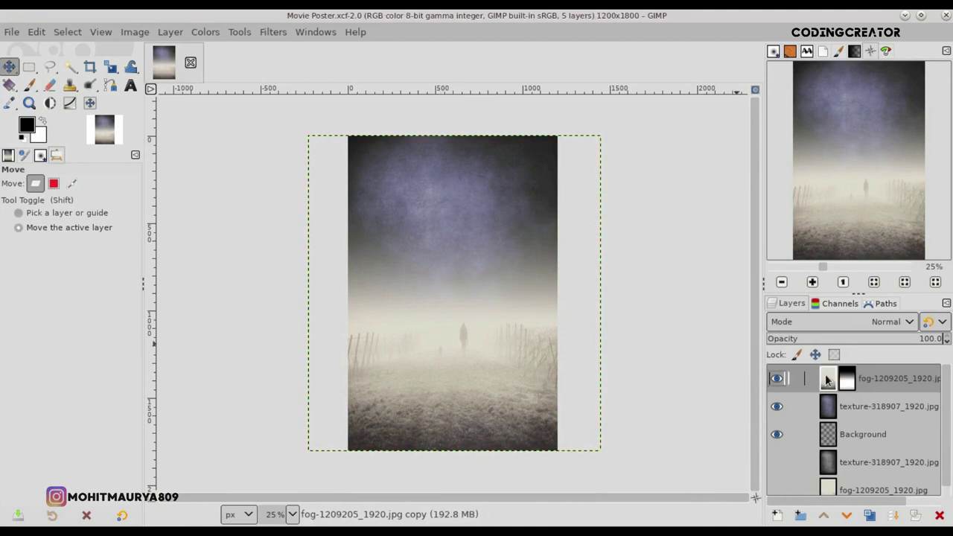
pyautogui.click(209, 32)
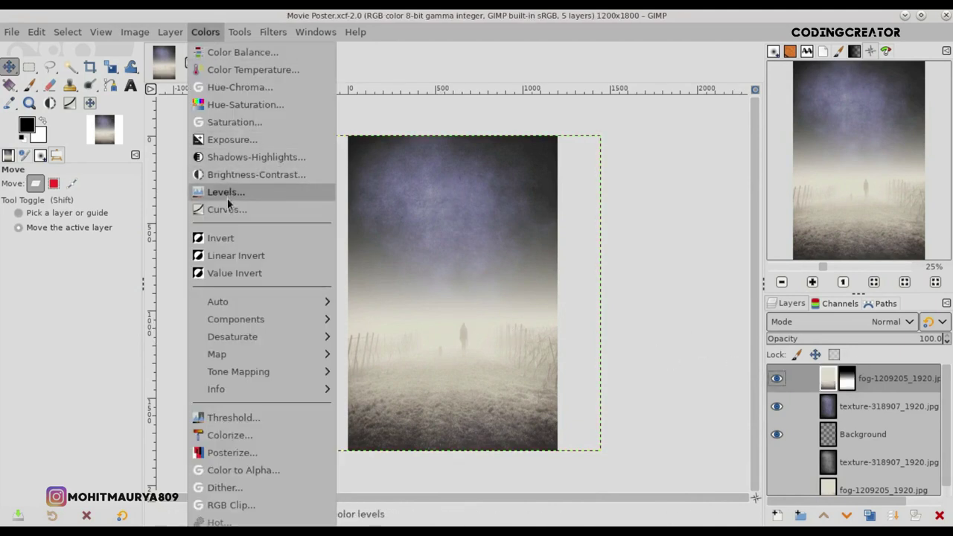
pyautogui.press('Return')
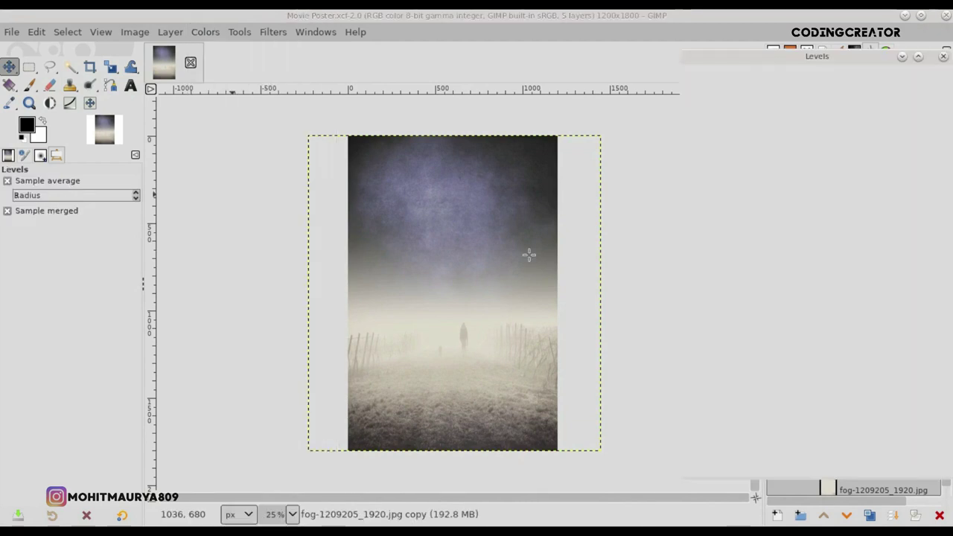
pyautogui.moveTo(713, 257); pyautogui.dragTo(758, 257)
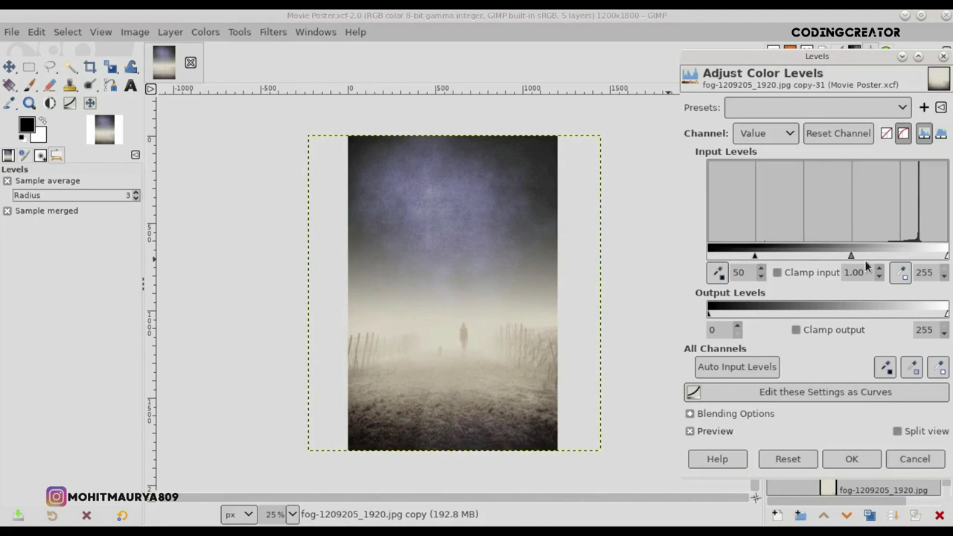
pyautogui.moveTo(855, 257); pyautogui.dragTo(870, 257)
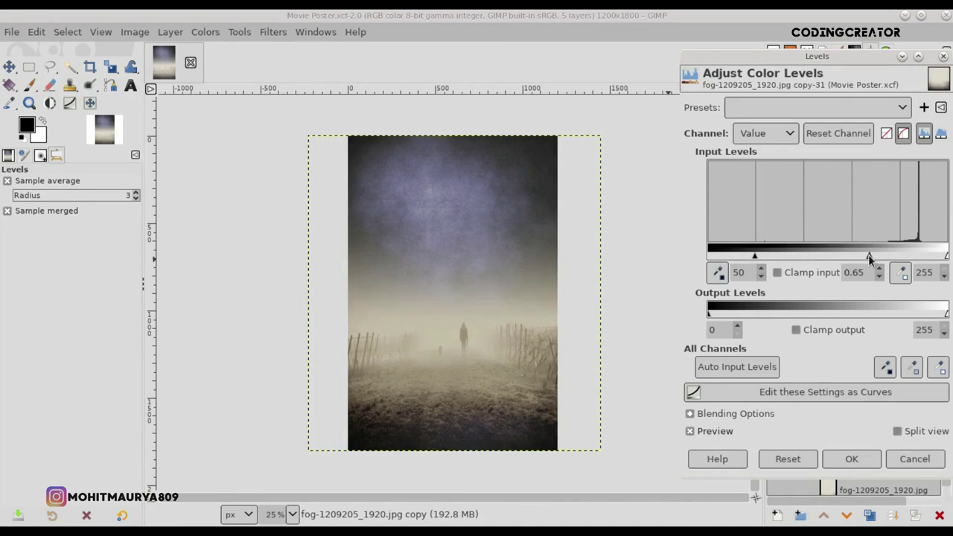
pyautogui.moveTo(869, 257); pyautogui.dragTo(872, 257)
pyautogui.moveTo(734, 316); pyautogui.dragTo(730, 316)
pyautogui.click(690, 431)
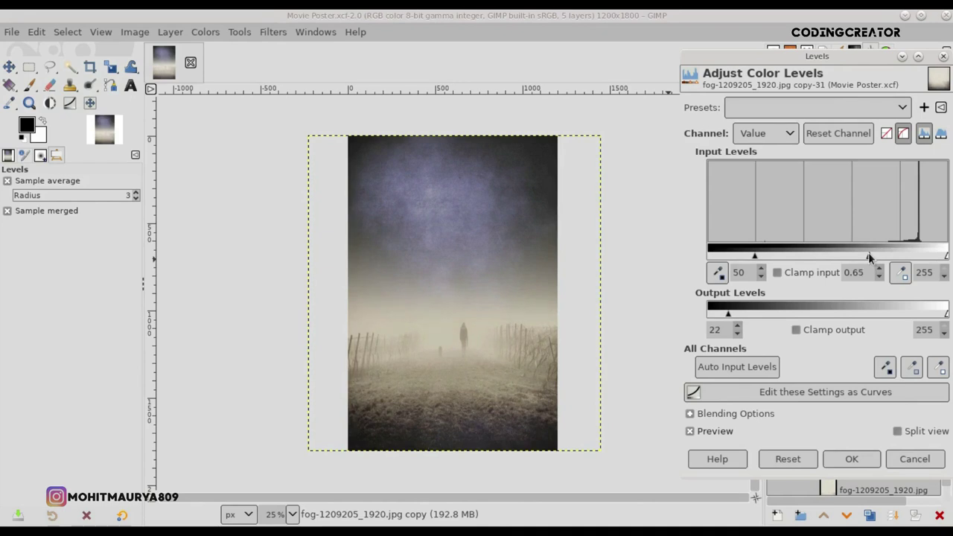
pyautogui.click(714, 435)
pyautogui.click(850, 459)
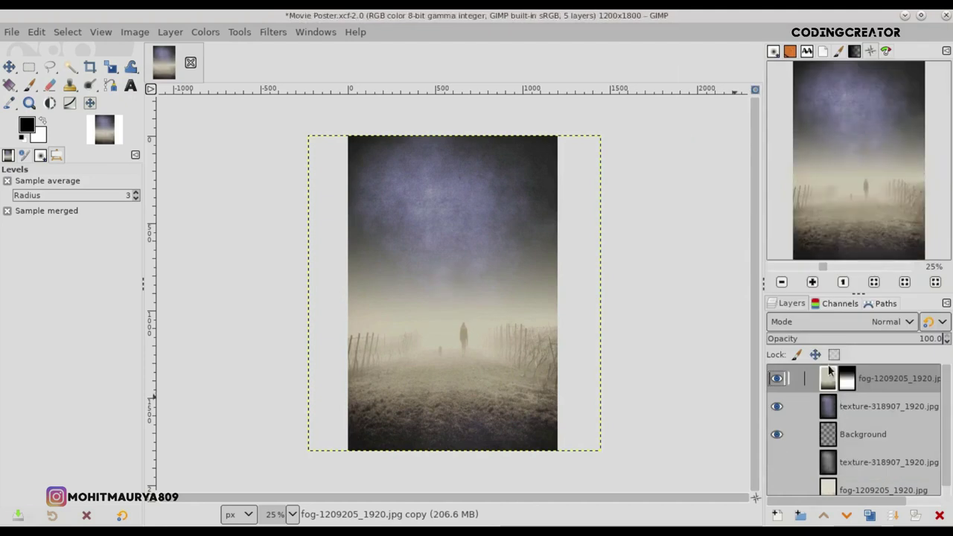
# Set the fog copy to Hard light, scale its left edge inward, and save.
pyautogui.click(858, 324)
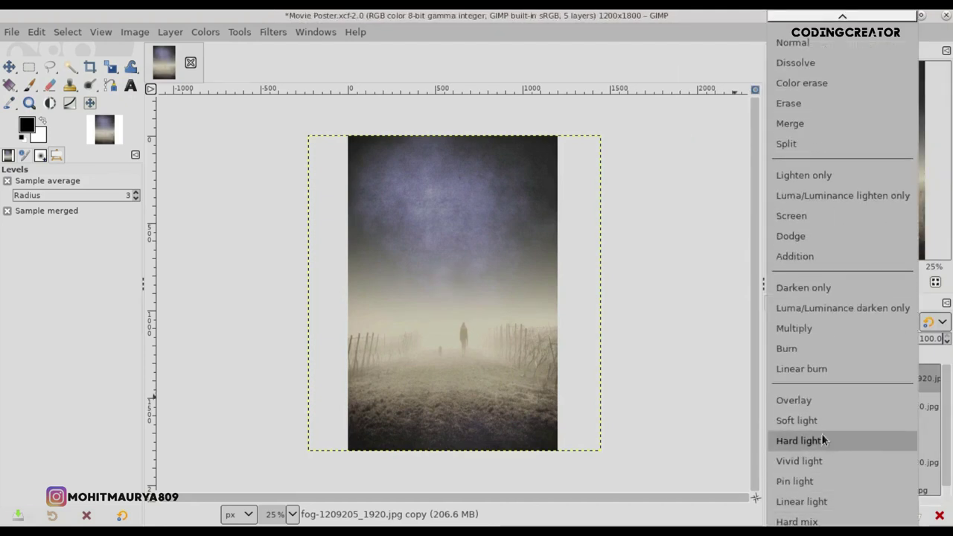
pyautogui.click(822, 440)
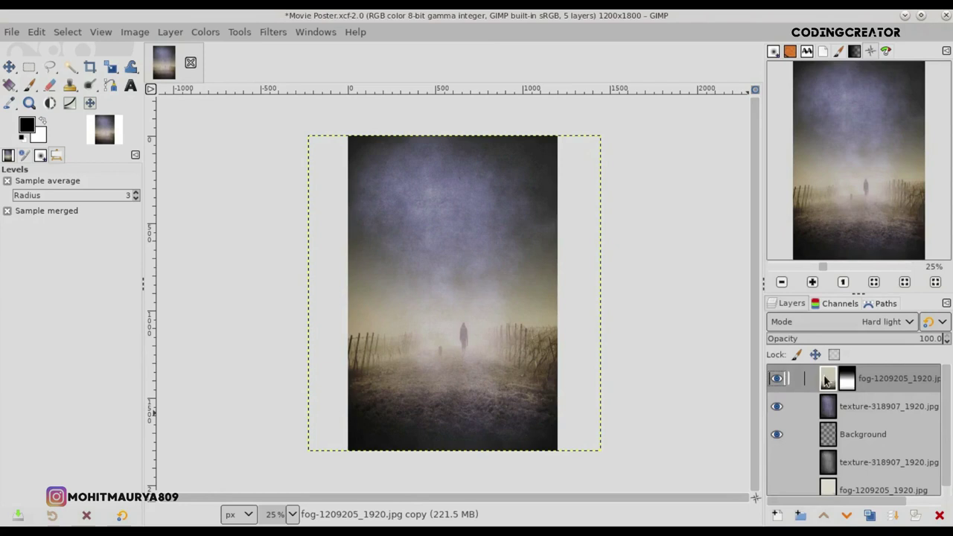
pyautogui.hotkey('shift', 's')
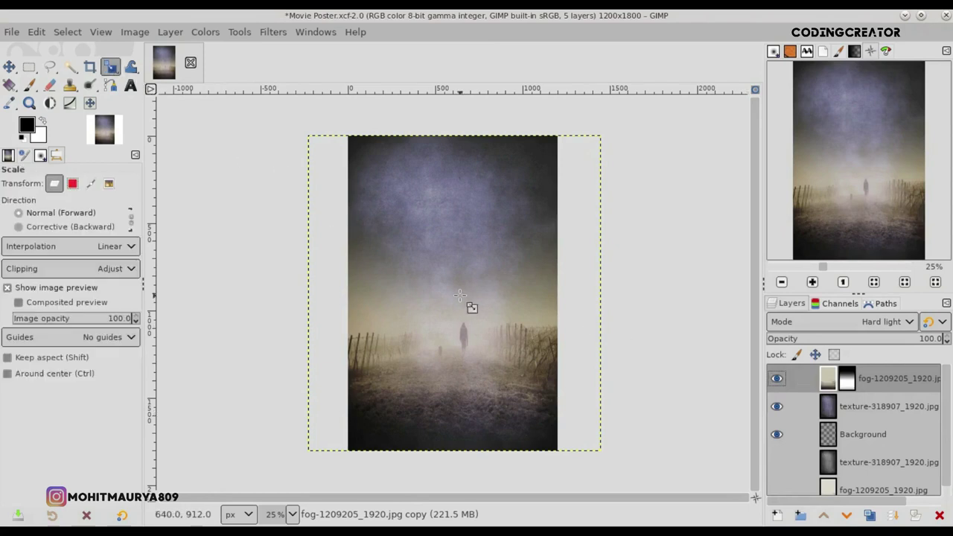
pyautogui.click(471, 308)
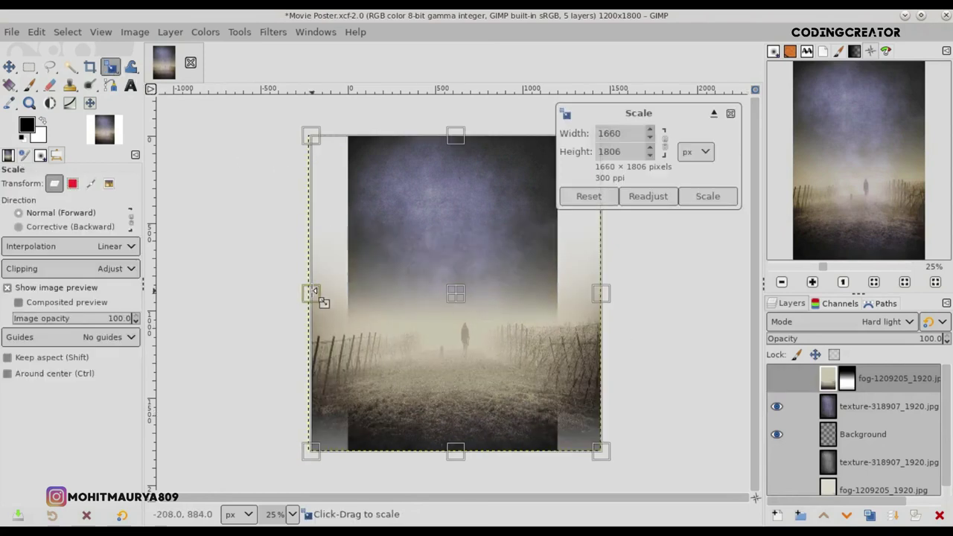
pyautogui.moveTo(313, 292); pyautogui.dragTo(324, 291)
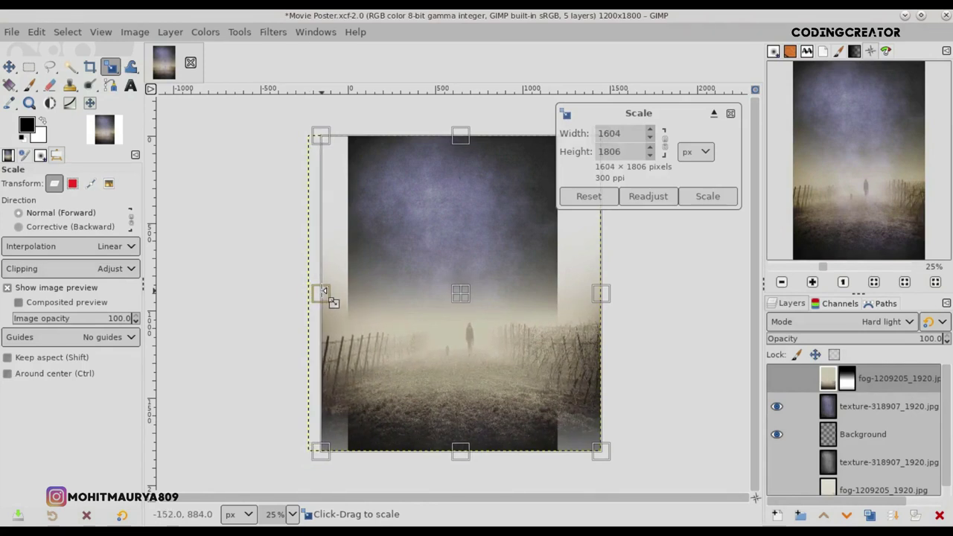
pyautogui.click(707, 197)
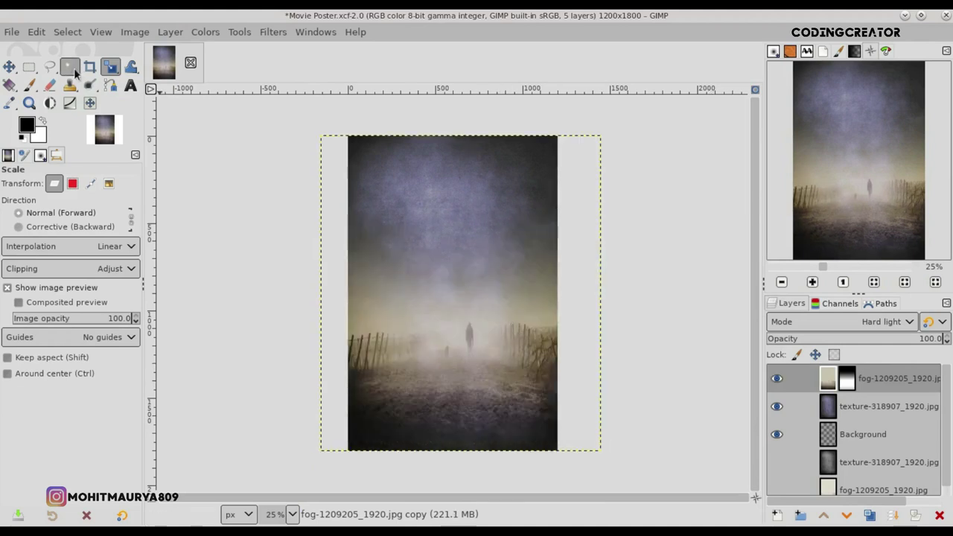
pyautogui.click(9, 67)
pyautogui.hotkey('ctrl', 's')
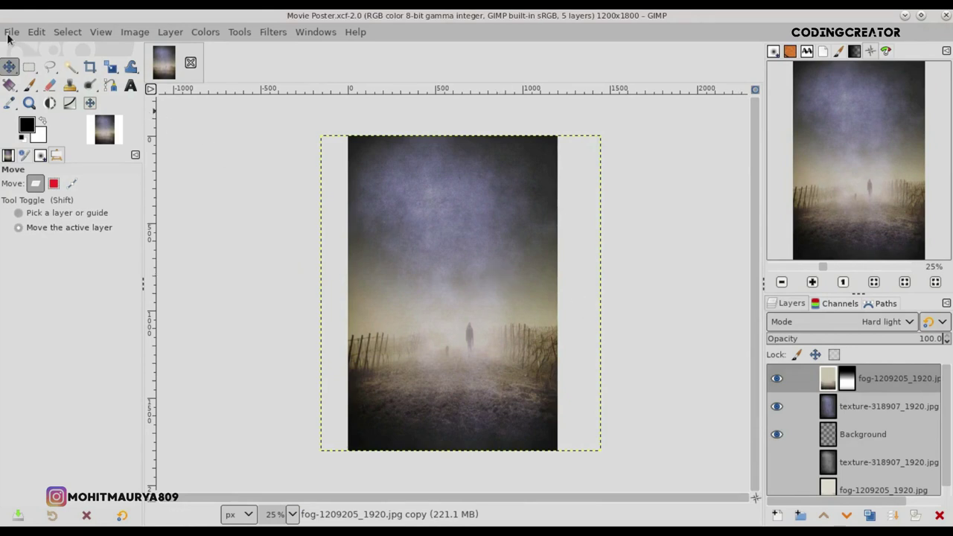
# Open portrait-2194457_1920.jpg as a separate image and zoom out to fit it.
pyautogui.click(11, 32)
pyautogui.press('Return')
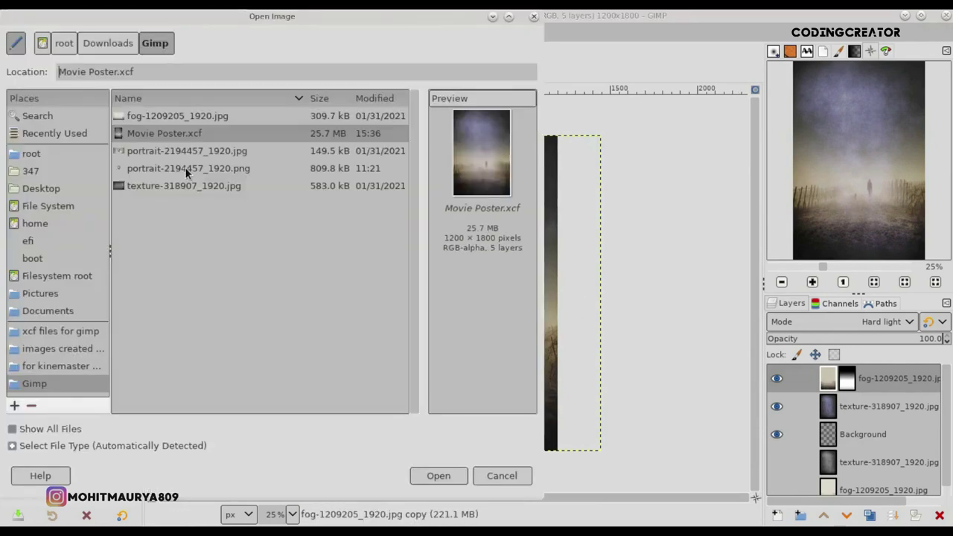
pyautogui.click(171, 152)
pyautogui.click(430, 475)
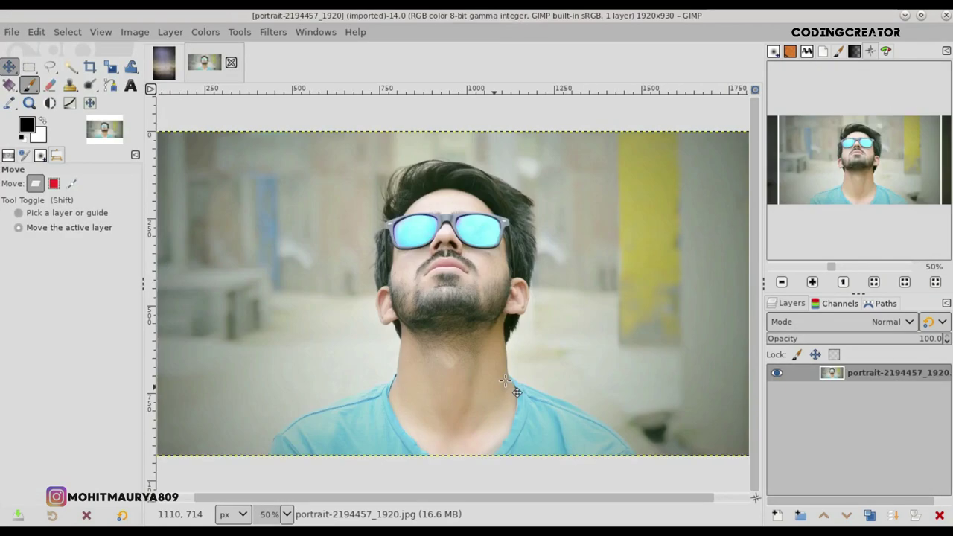
pyautogui.scroll(-1, 501, 366)
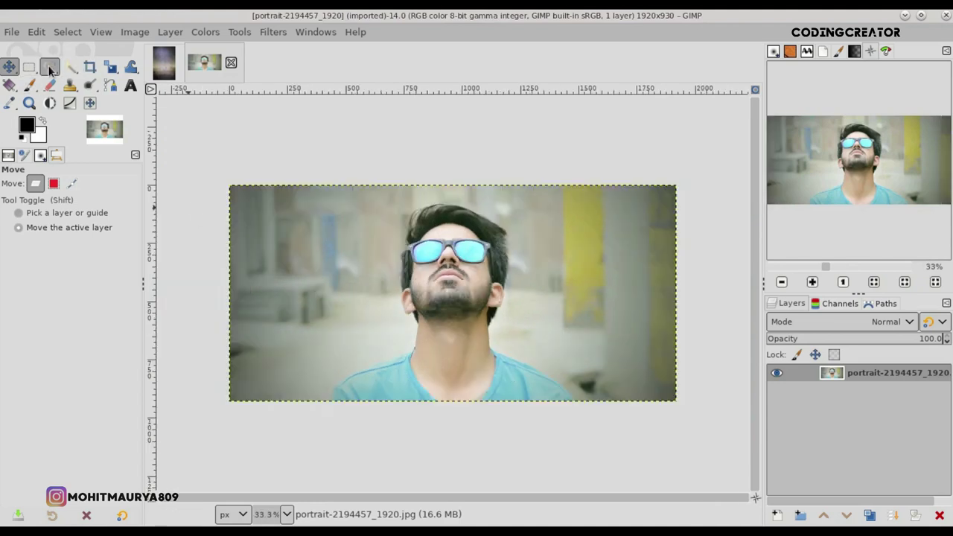
# Select the Free Select tool, add an alpha channel to the portrait layer, and duplicate it.
pyautogui.click(51, 67)
pyautogui.rightClick(826, 374)
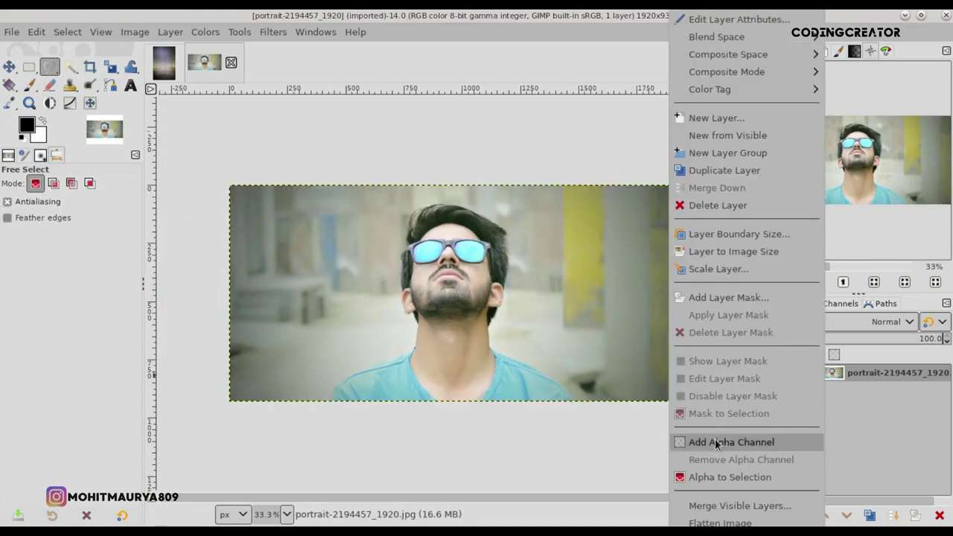
pyautogui.click(730, 443)
pyautogui.click(869, 514)
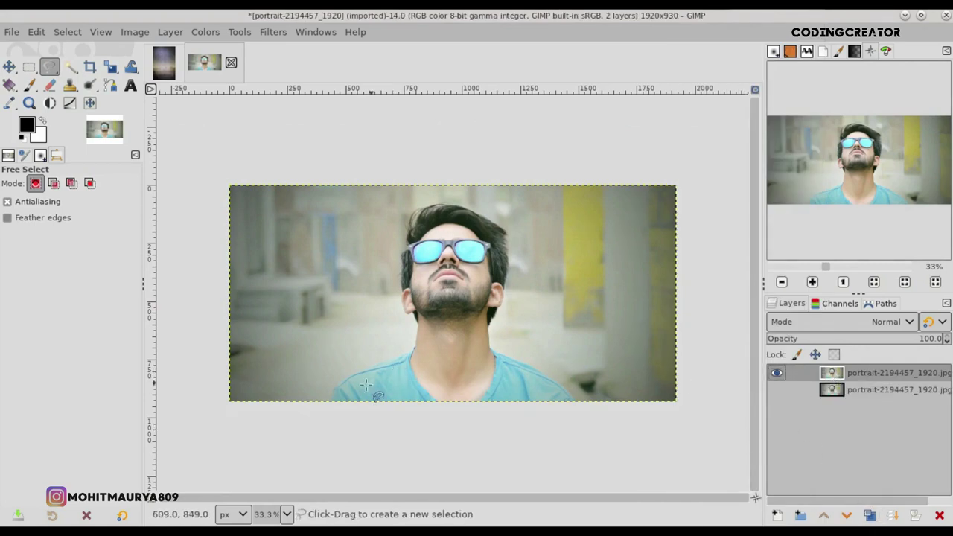
# Begin the Free Select outline at the shirt's bottom and trace up the shirt edge.
pyautogui.scroll(2, 330, 405)
pyautogui.scroll(1, 330, 405)
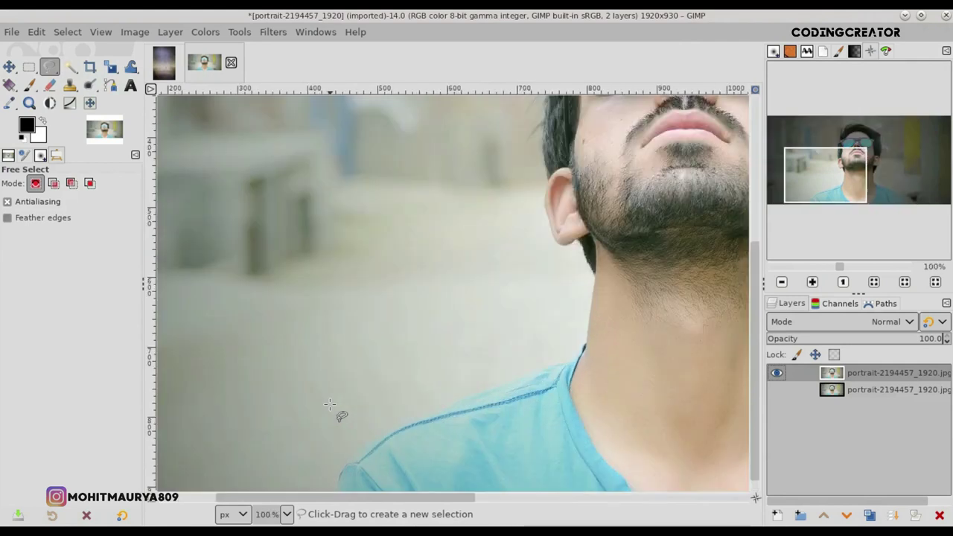
pyautogui.scroll(-1, 754, 433)
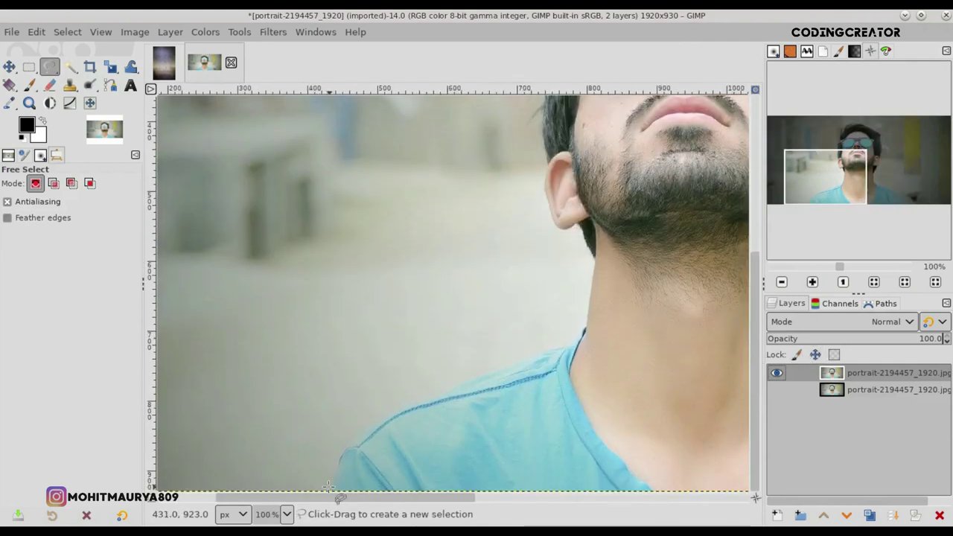
pyautogui.scroll(2, 323, 487)
pyautogui.scroll(1, 324, 488)
pyautogui.scroll(-1, 755, 447)
pyautogui.moveTo(756, 497); pyautogui.dragTo(754, 499)
pyautogui.click(472, 385)
pyautogui.click(484, 344)
pyautogui.moveTo(497, 309)
pyautogui.mouseDown()
pyautogui.moveTo(519, 249)
pyautogui.moveTo(544, 221)
pyautogui.moveTo(645, 146)
pyautogui.mouseUp()
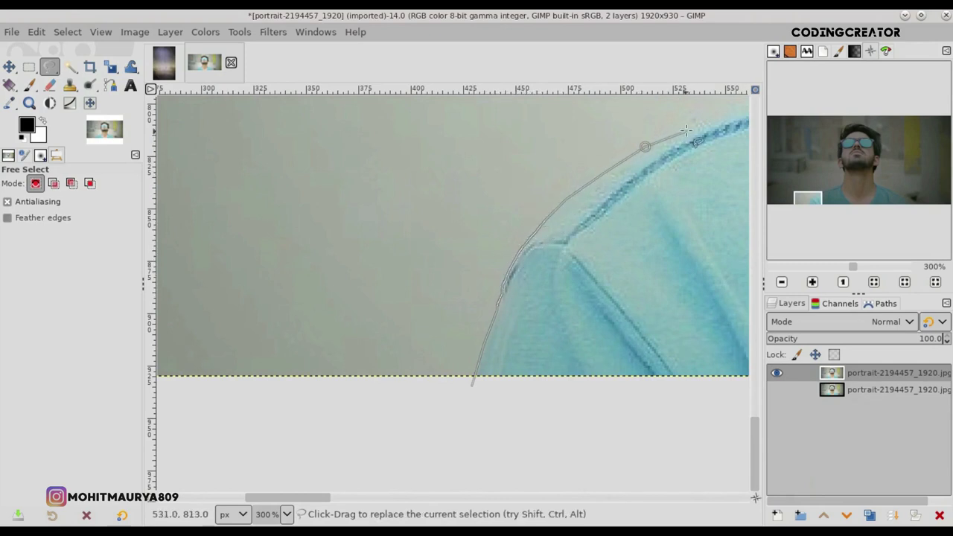
pyautogui.moveTo(341, 501); pyautogui.dragTo(402, 498)
pyautogui.moveTo(754, 438); pyautogui.dragTo(753, 411)
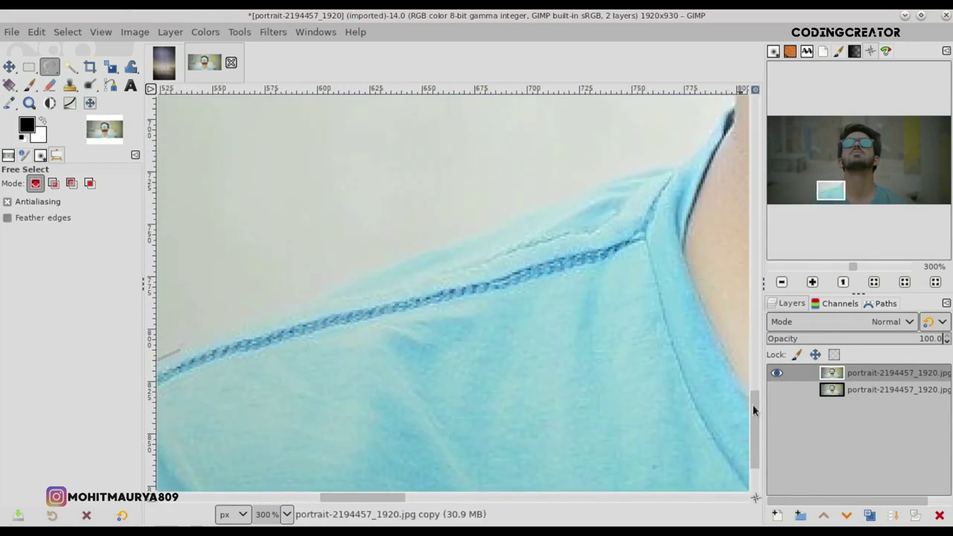
# Continue the outline along the shoulder and up the neck.
pyautogui.click(251, 327)
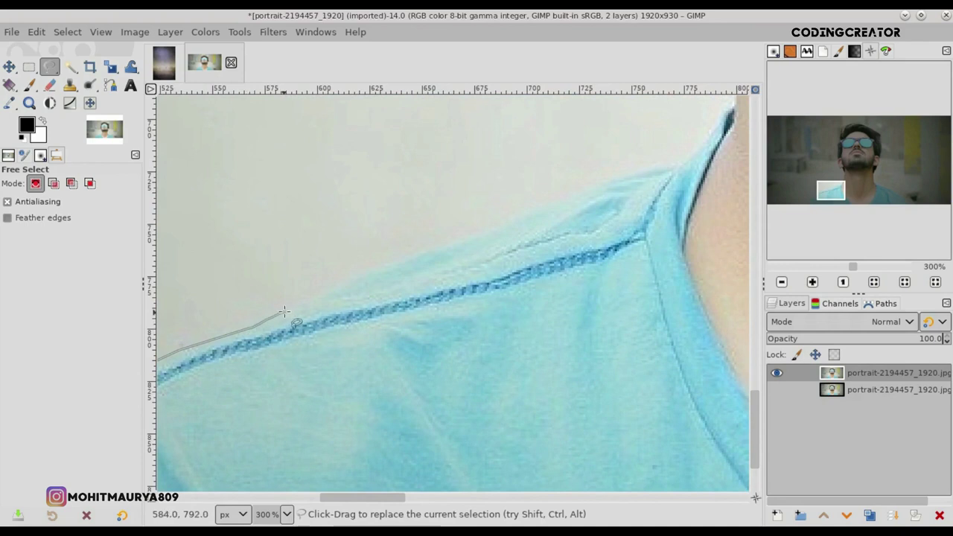
pyautogui.moveTo(318, 299); pyautogui.dragTo(351, 280)
pyautogui.moveTo(434, 253); pyautogui.dragTo(511, 221)
pyautogui.moveTo(564, 199); pyautogui.dragTo(640, 169)
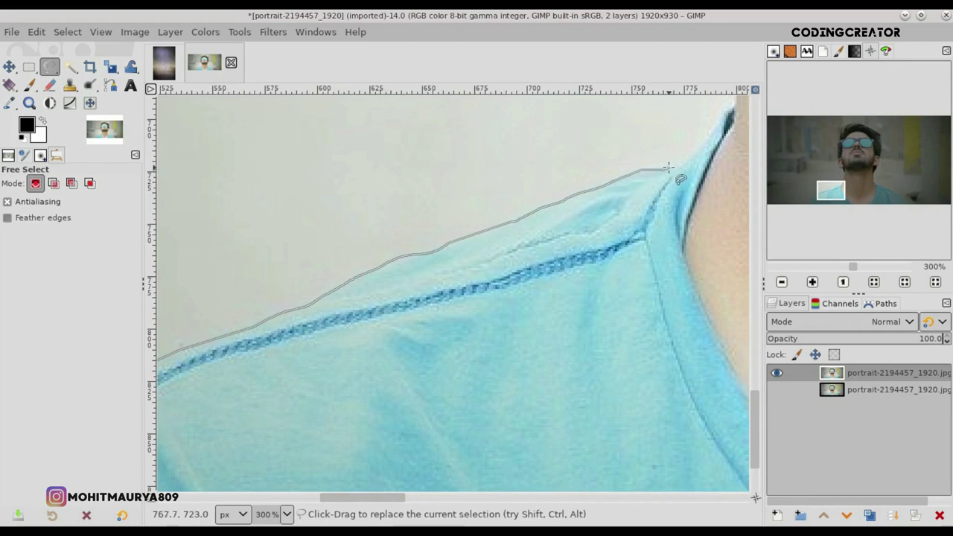
pyautogui.moveTo(712, 129); pyautogui.dragTo(722, 111)
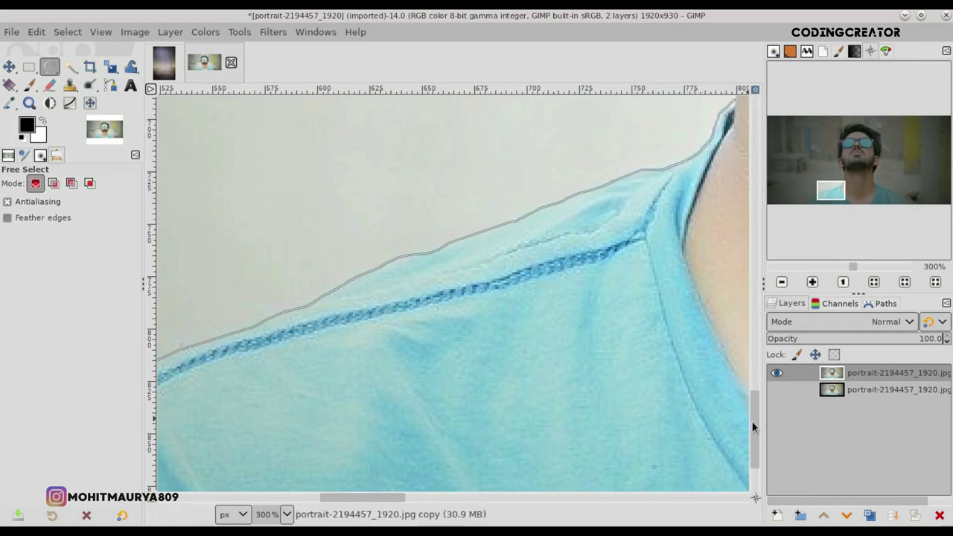
pyautogui.moveTo(754, 428); pyautogui.dragTo(754, 376)
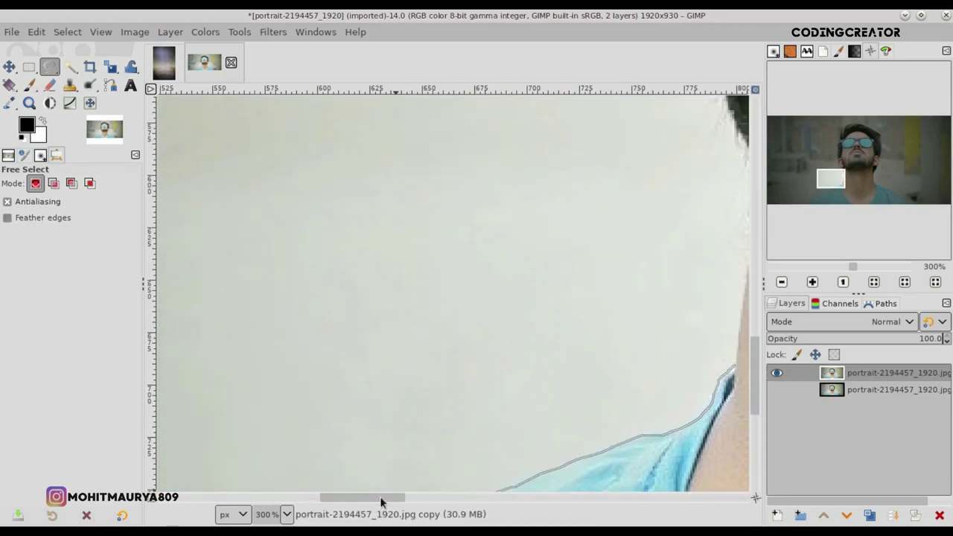
pyautogui.moveTo(380, 496); pyautogui.dragTo(430, 495)
# Trace the outline up the other side of the neck and around the ear.
pyautogui.click(419, 232)
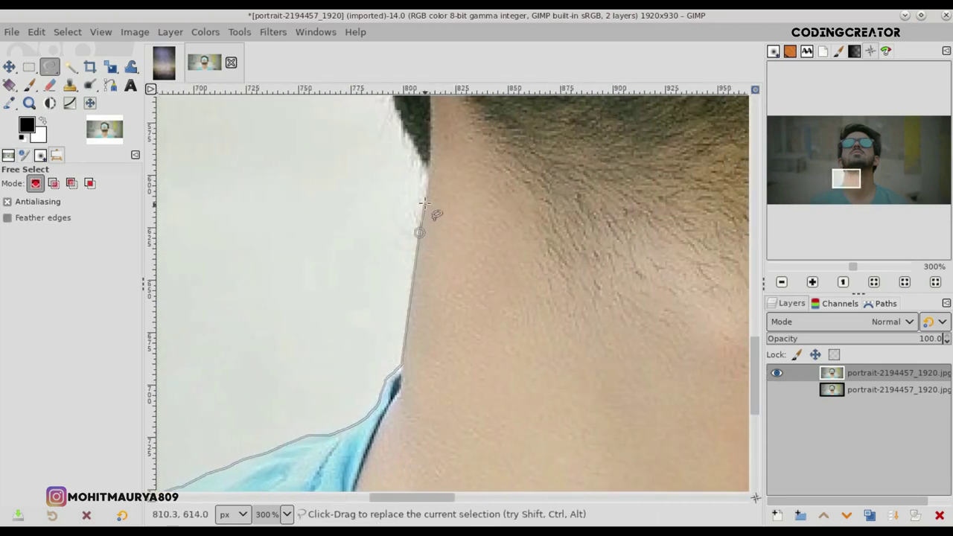
pyautogui.click(429, 174)
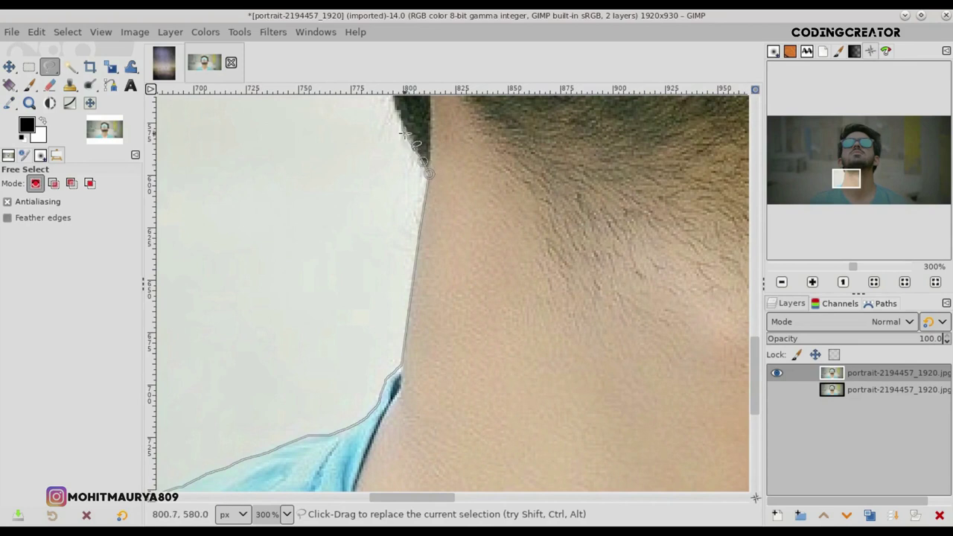
pyautogui.moveTo(753, 381); pyautogui.dragTo(754, 325)
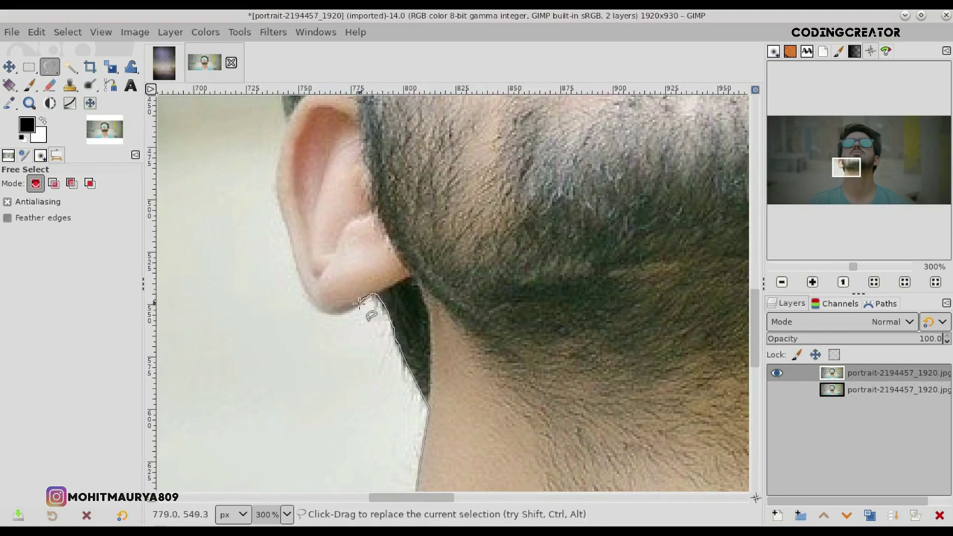
pyautogui.click(311, 300)
pyautogui.click(298, 269)
pyautogui.click(289, 229)
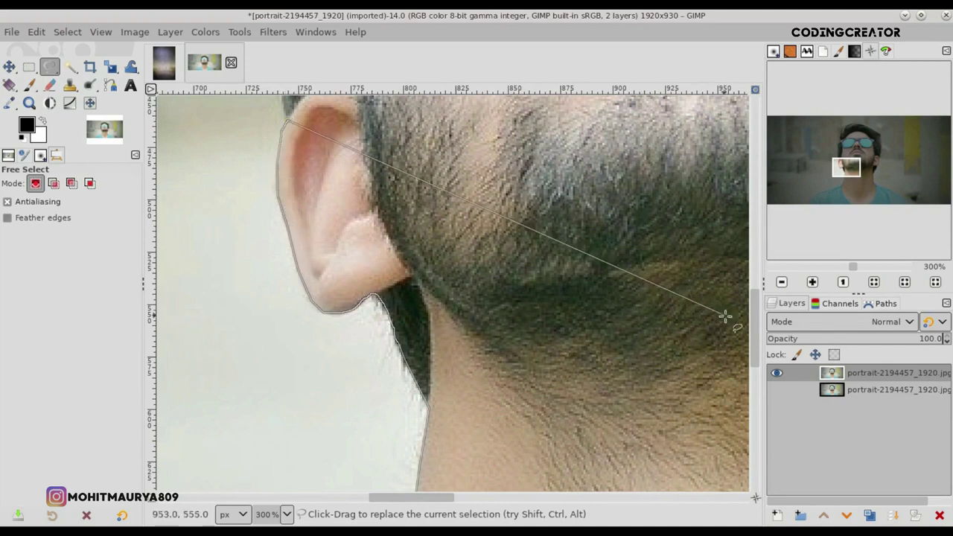
pyautogui.scroll(5, 759, 298)
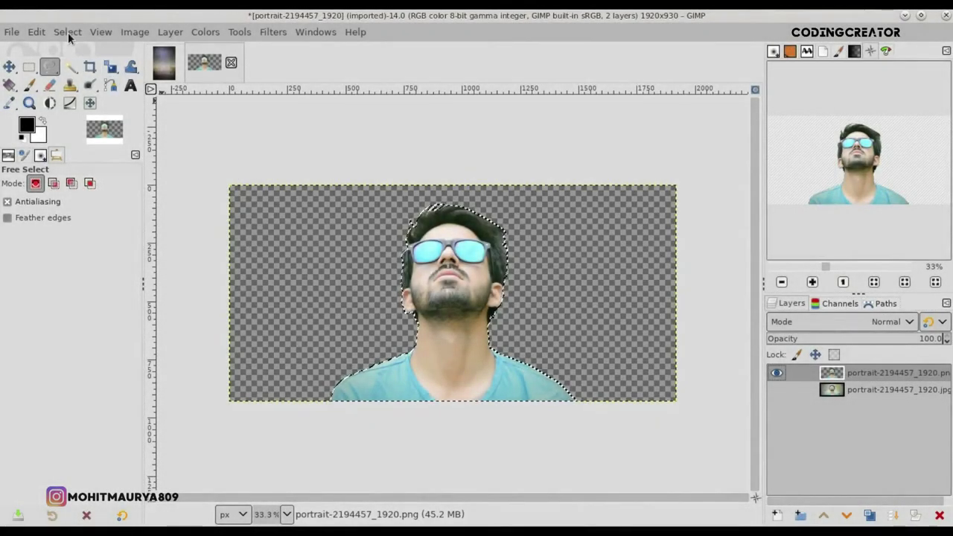
# Clear the selection and hide the original backdrop layer.
pyautogui.click(68, 32)
pyautogui.click(78, 69)
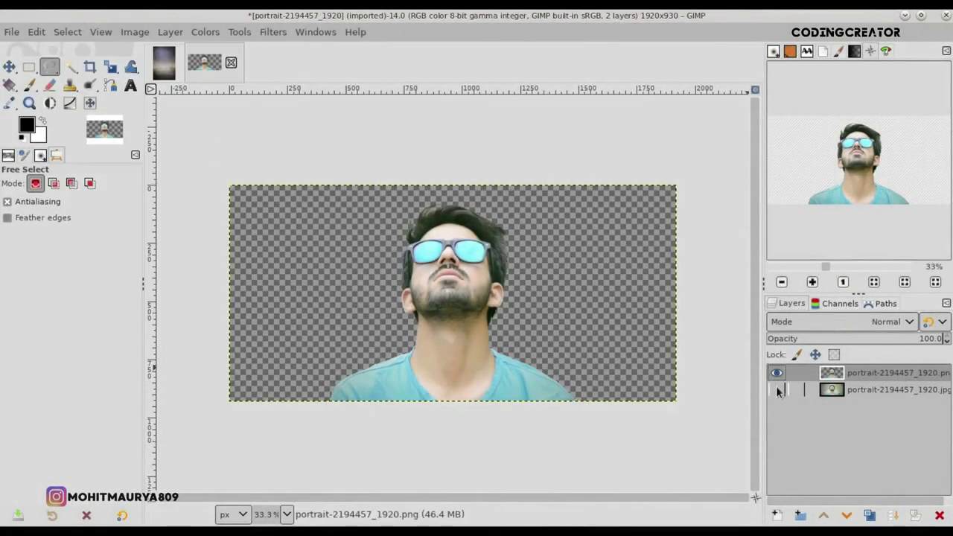
pyautogui.click(776, 390)
pyautogui.click(778, 390)
pyautogui.click(777, 391)
pyautogui.click(777, 391)
# Crop the cut-out portrait layer to its content with Layer > Crop to Content.
pyautogui.click(160, 34)
pyautogui.click(227, 317)
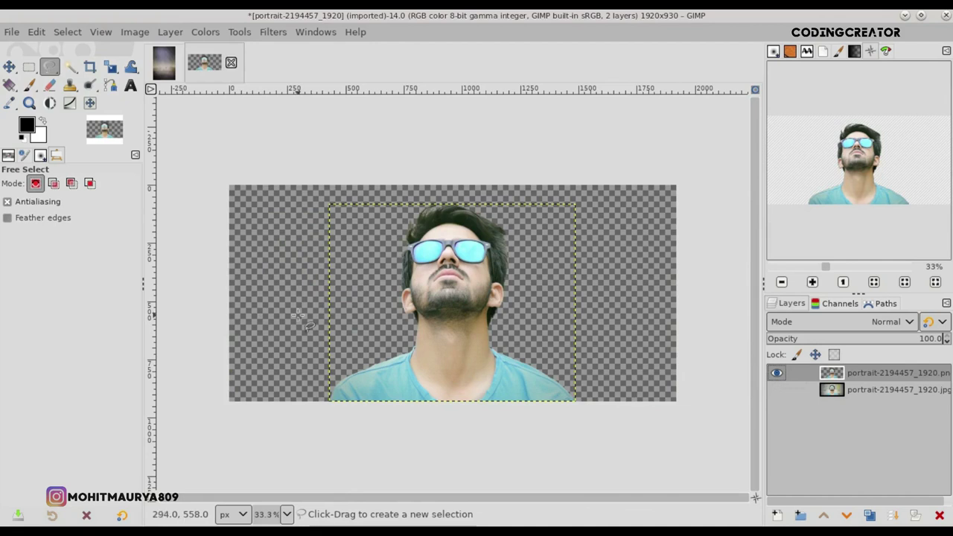
pyautogui.press('m')
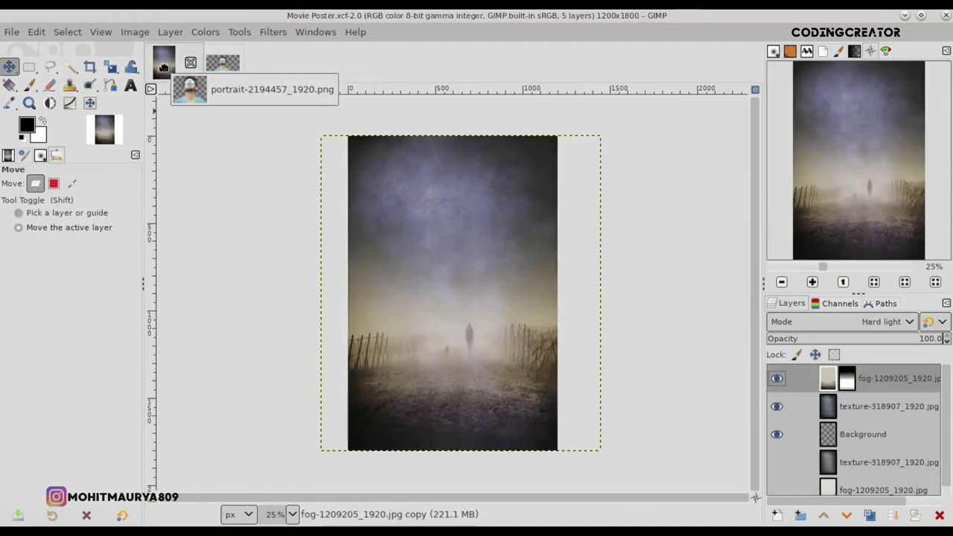
# Drag the cut-out man into the Movie Poster, move him up slightly, and save.
pyautogui.moveTo(833, 374); pyautogui.dragTo(441, 378)
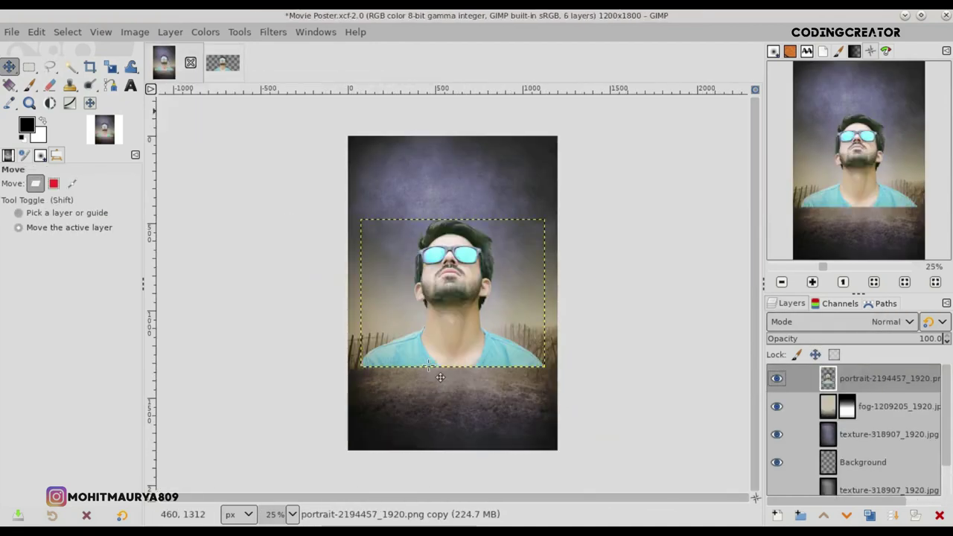
pyautogui.moveTo(445, 343); pyautogui.dragTo(445, 327)
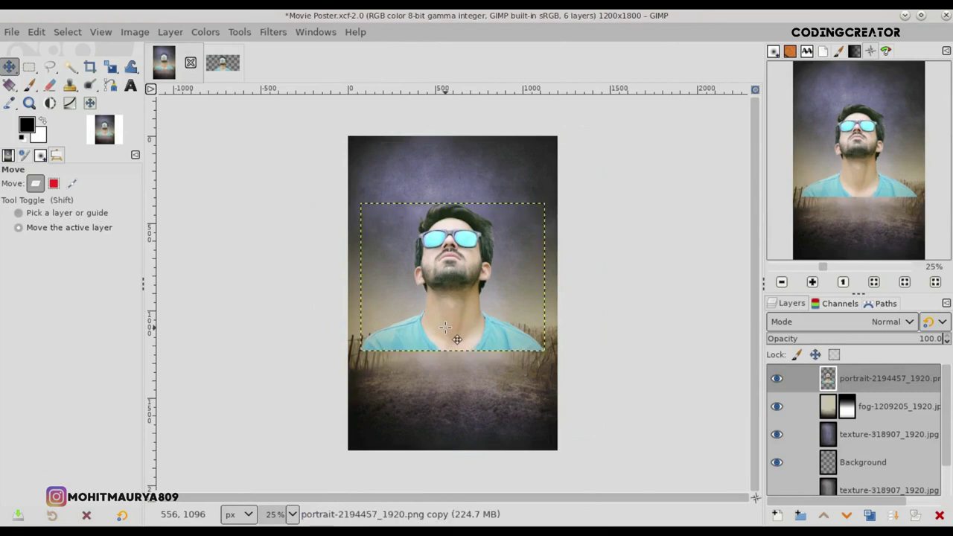
pyautogui.hotkey('ctrl', 's')
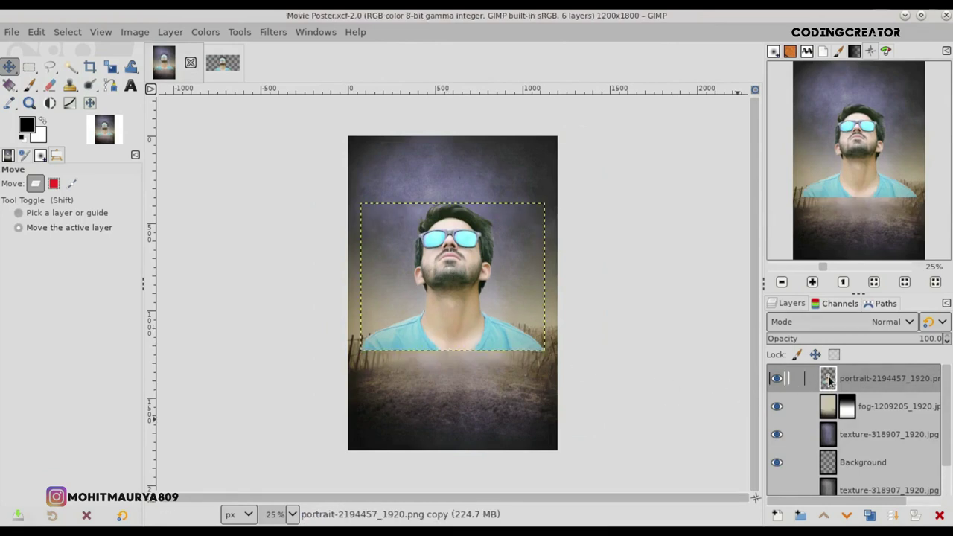
# Duplicate the man's layer, hide the copy, and lower it to the bottom of the stack.
pyautogui.click(870, 515)
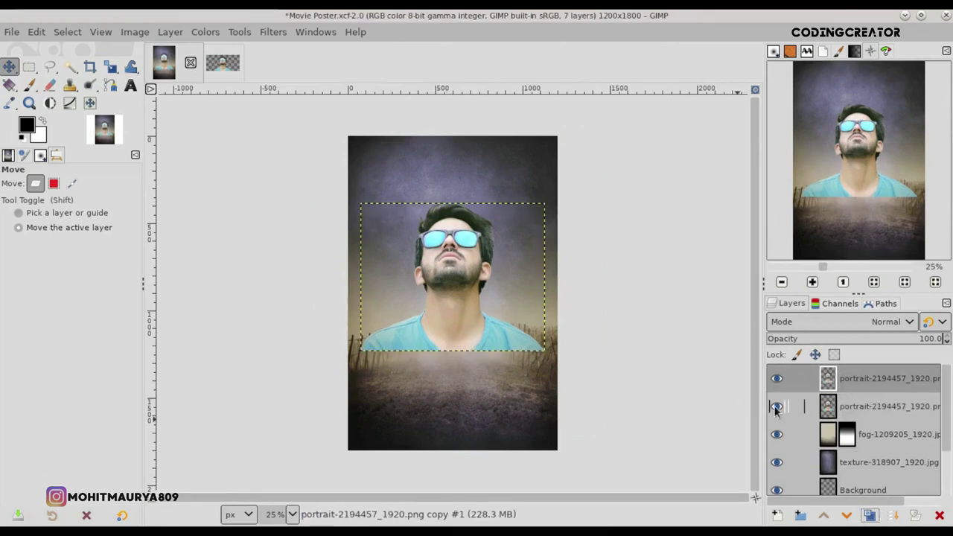
pyautogui.click(777, 406)
pyautogui.click(846, 405)
pyautogui.keyDown('shift'); pyautogui.click(847, 514); pyautogui.keyUp('shift')
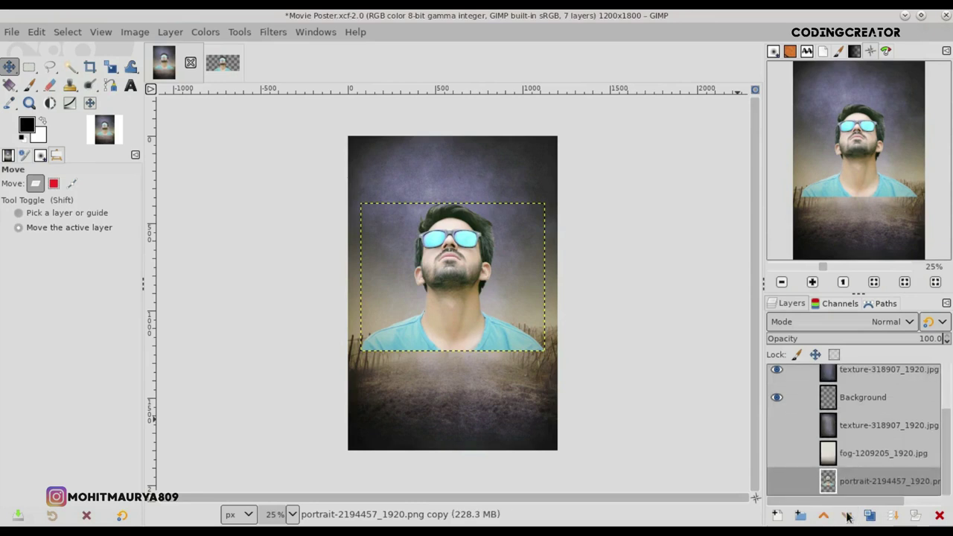
pyautogui.moveTo(951, 465)
pyautogui.mouseDown()
pyautogui.moveTo(949, 452)
pyautogui.moveTo(865, 386)
pyautogui.mouseUp()
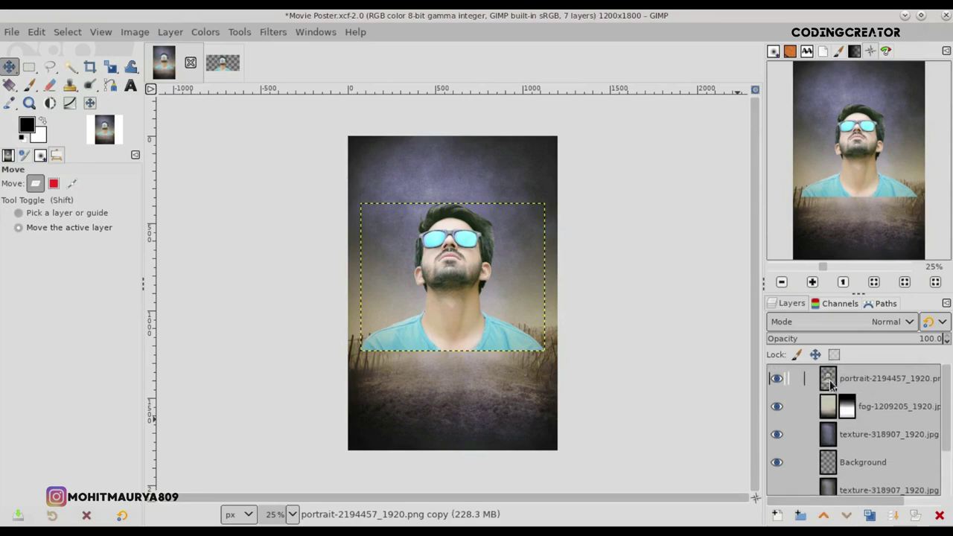
pyautogui.click(831, 381)
pyautogui.click(133, 33)
pyautogui.moveTo(153, 405)
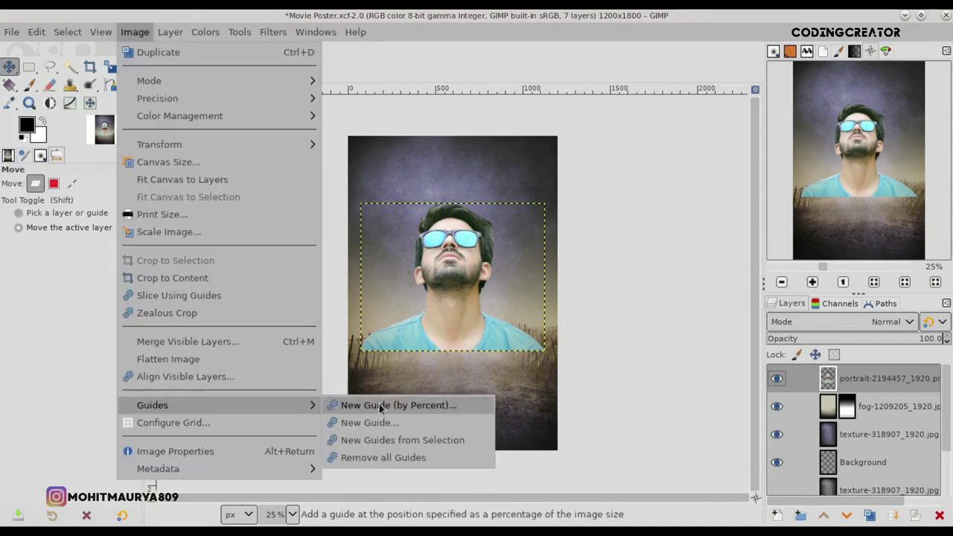
# Add a vertical guide at 50% through the poster's centre.
pyautogui.press('Escape')
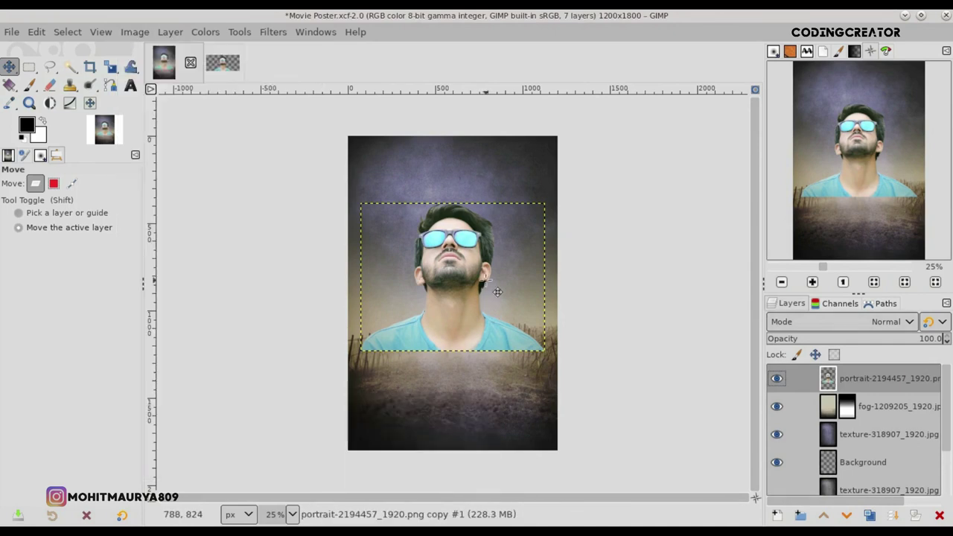
pyautogui.click(479, 224)
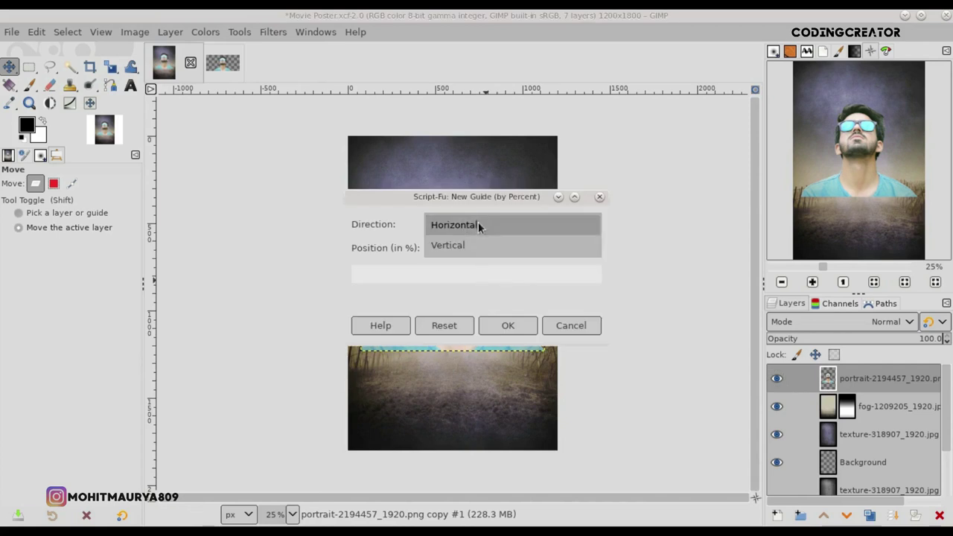
pyautogui.click(477, 245)
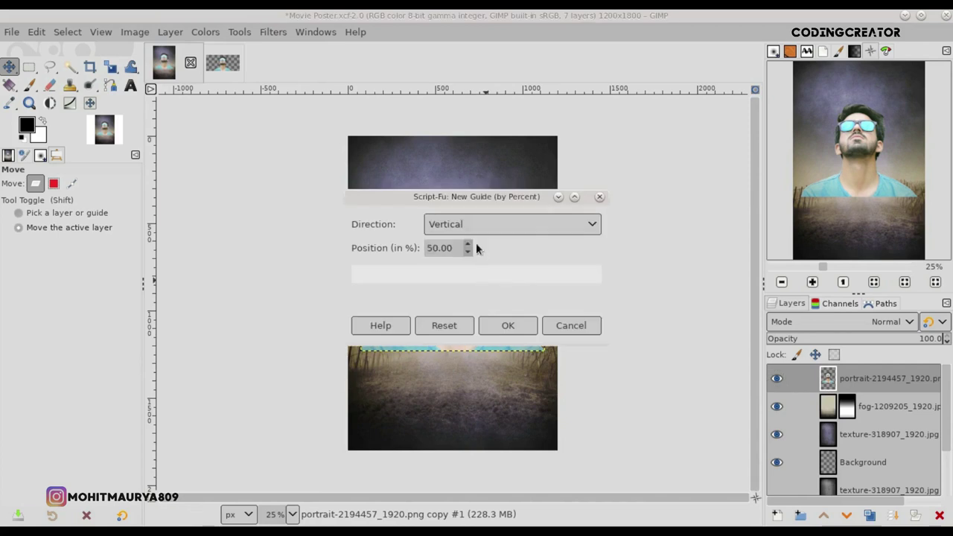
pyautogui.click(508, 325)
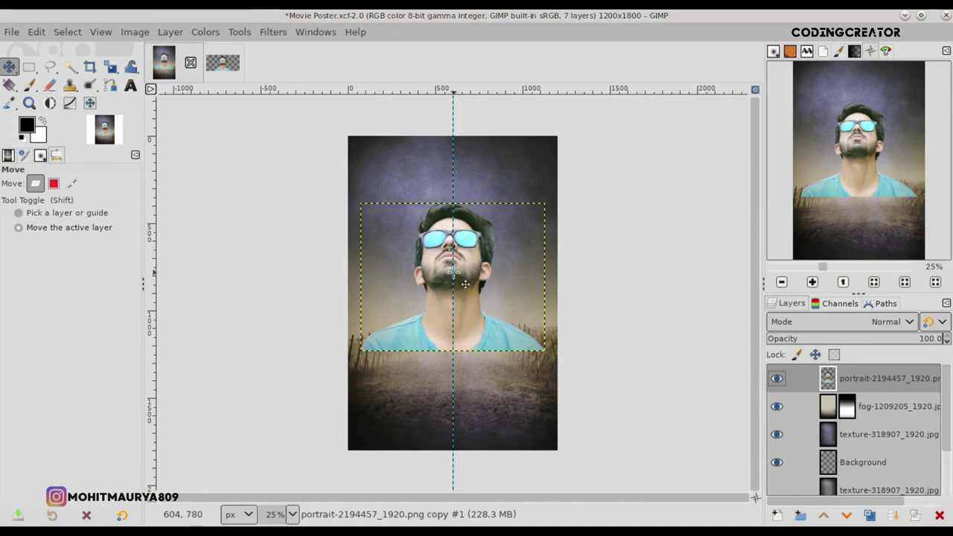
pyautogui.click(110, 67)
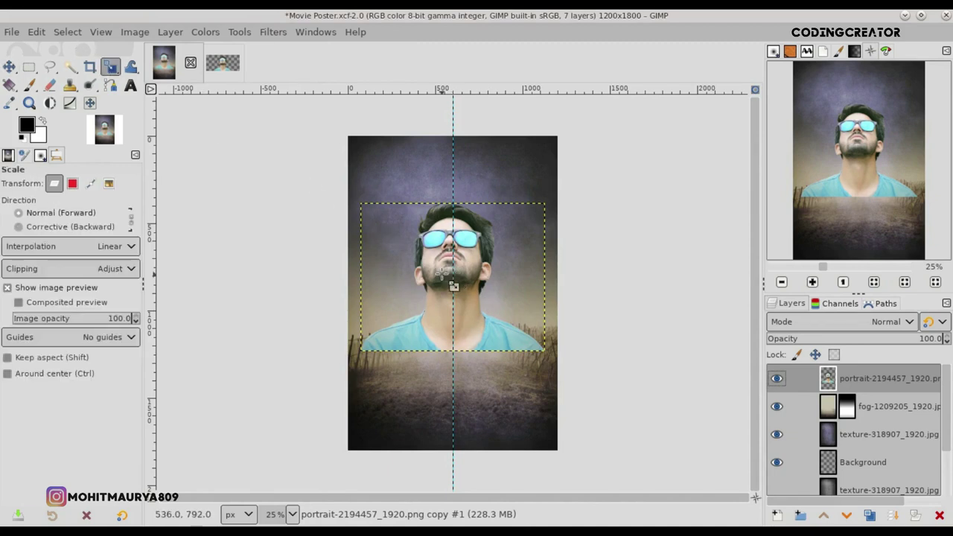
# Scale the man proportionally, aspect ratio locked, to about 1329 × 1068 px.
pyautogui.click(453, 281)
pyautogui.moveTo(362, 203); pyautogui.dragTo(359, 200)
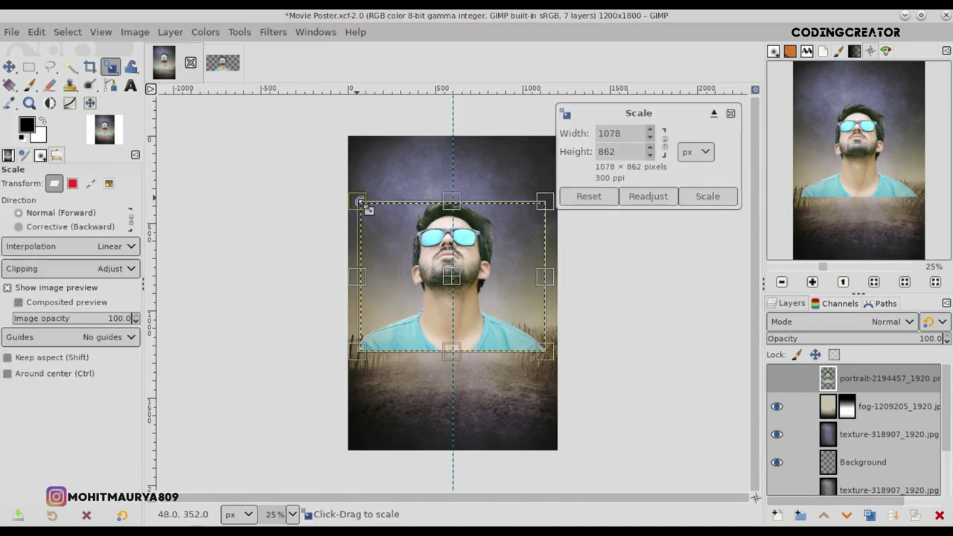
pyautogui.click(588, 195)
pyautogui.click(665, 143)
pyautogui.moveTo(360, 204)
pyautogui.mouseDown()
pyautogui.moveTo(342, 193)
pyautogui.moveTo(348, 201)
pyautogui.mouseUp()
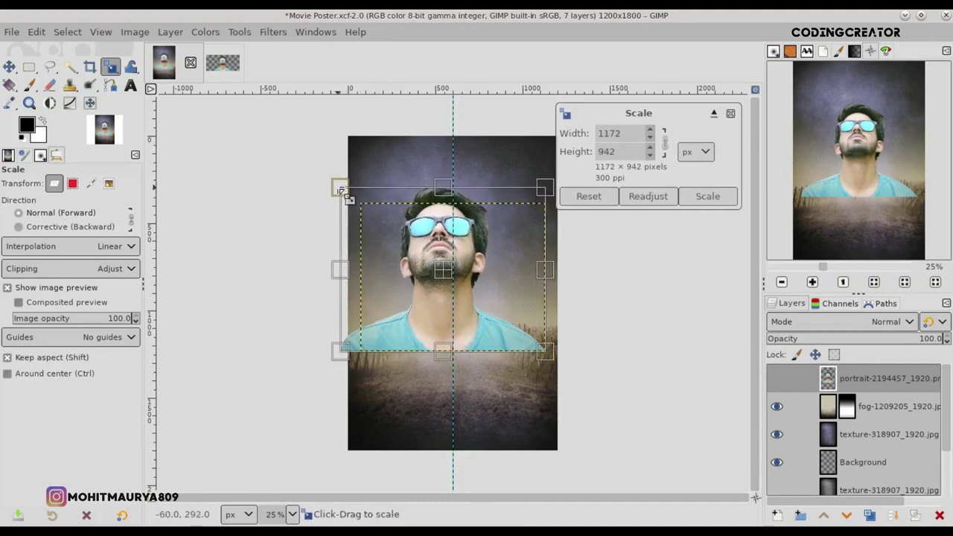
pyautogui.moveTo(547, 187); pyautogui.dragTo(575, 169)
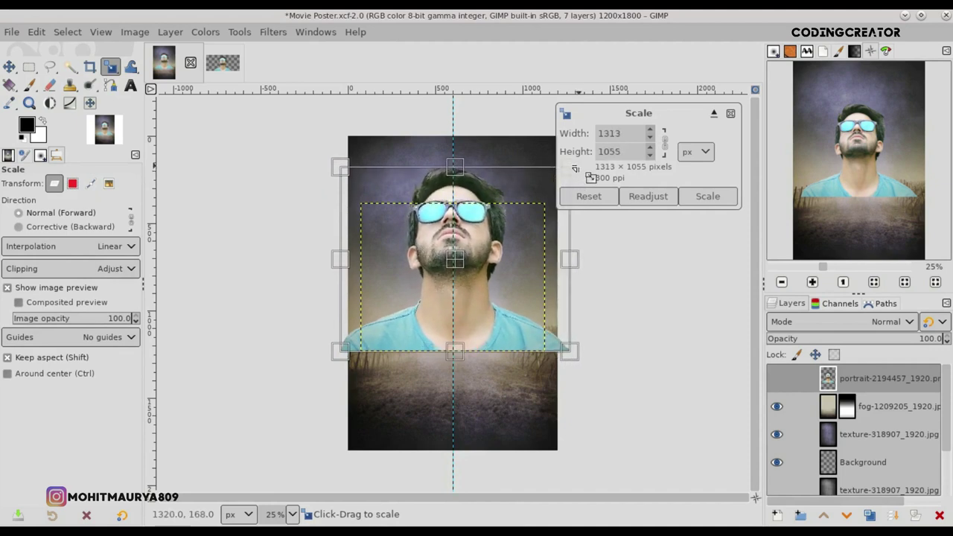
pyautogui.moveTo(340, 167); pyautogui.dragTo(339, 163)
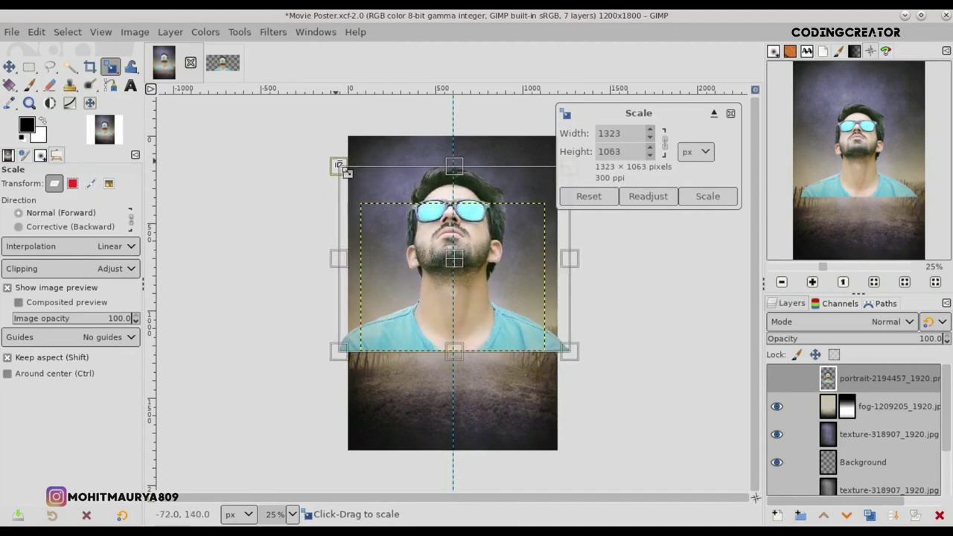
pyautogui.click(713, 113)
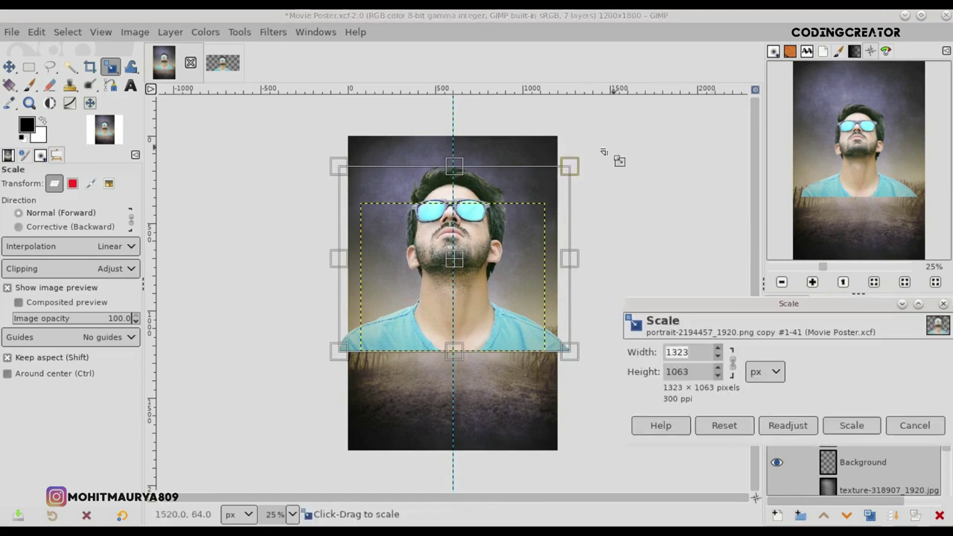
pyautogui.moveTo(568, 164); pyautogui.dragTo(569, 164)
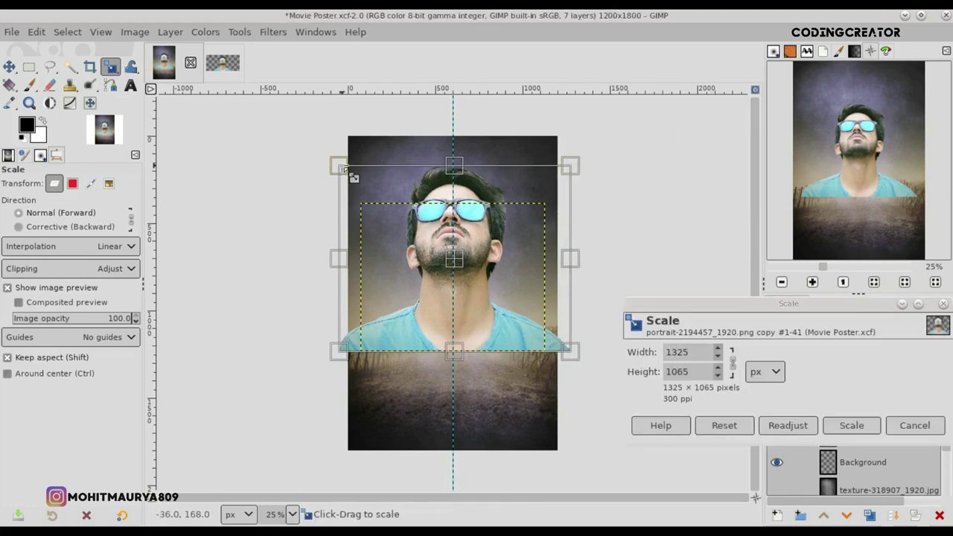
pyautogui.moveTo(344, 169); pyautogui.dragTo(339, 164)
pyautogui.click(833, 421)
# Nudge the man's layer up a few pixels with the Move tool and save the poster.
pyautogui.click(9, 65)
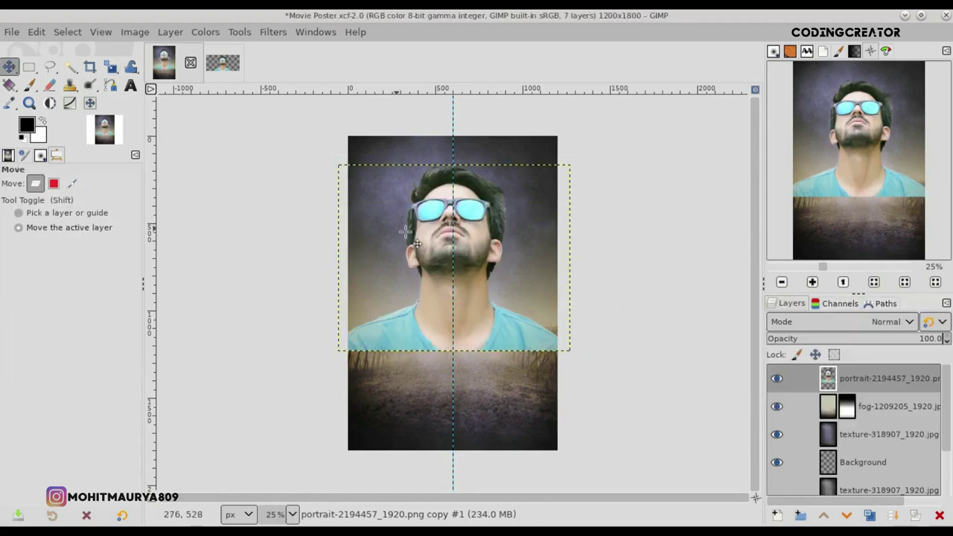
pyautogui.click(503, 281)
pyautogui.moveTo(502, 281); pyautogui.dragTo(499, 273)
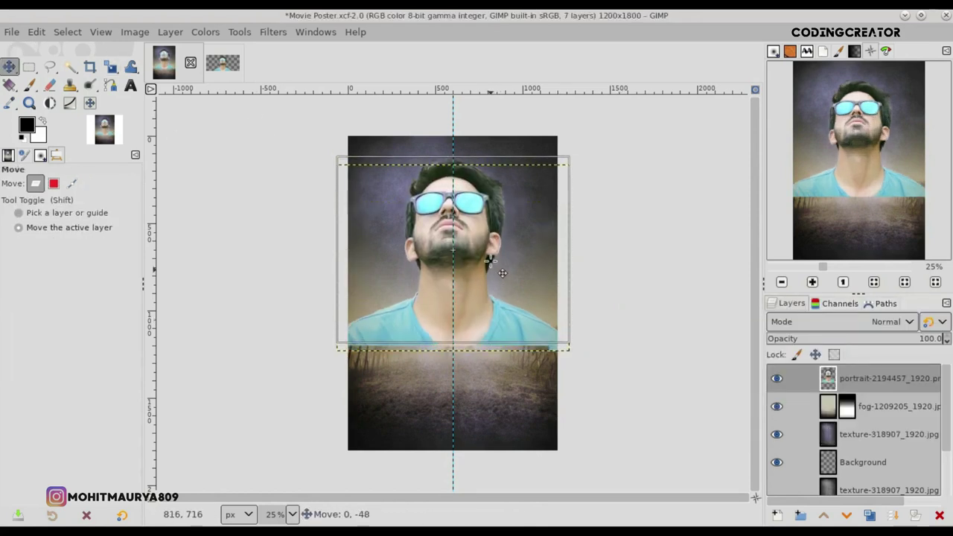
pyautogui.hotkey('ctrl', 's')
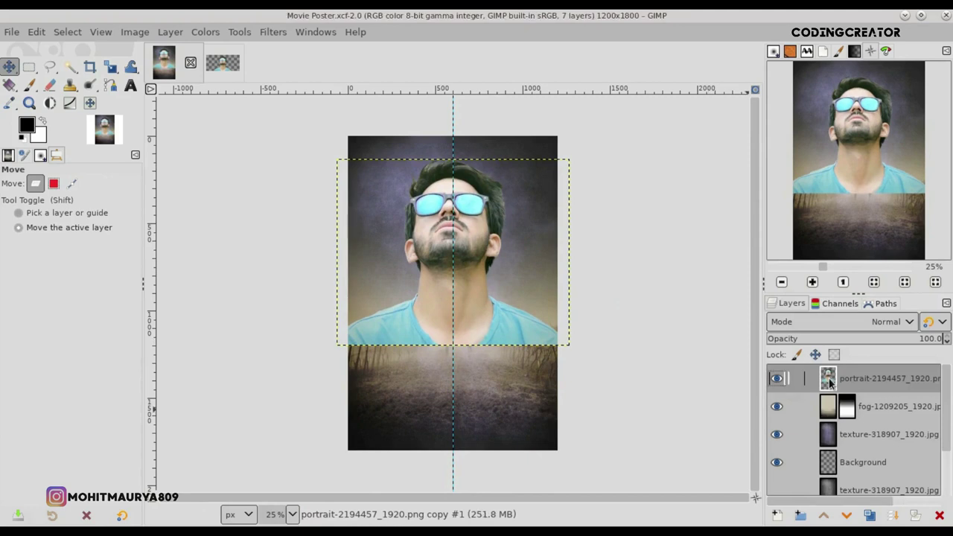
# Apply Shadows-Highlights: shadows -100, highlights -73.53, colour adjustment 13.53, white point -7.8, radius 115.9.
pyautogui.click(202, 33)
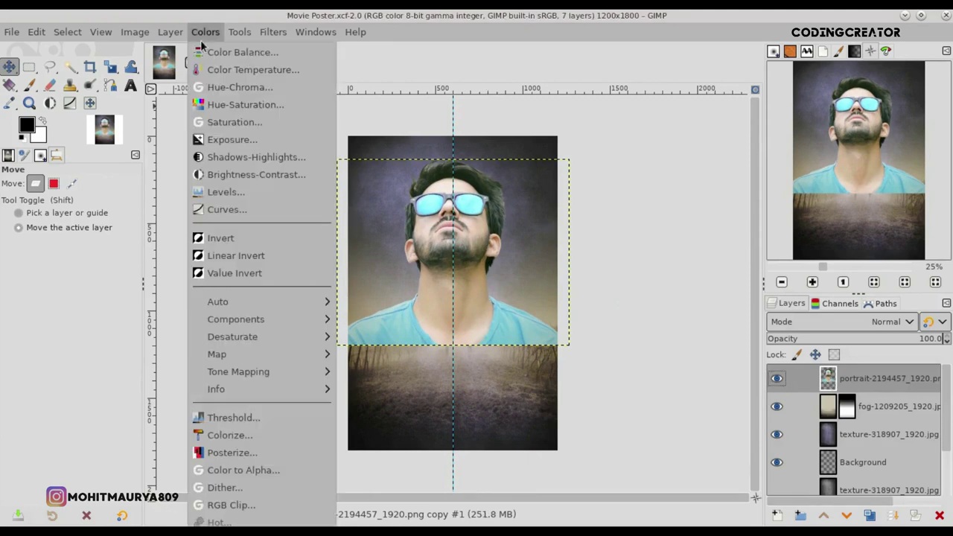
pyautogui.click(226, 152)
pyautogui.moveTo(716, 145); pyautogui.dragTo(624, 145)
pyautogui.moveTo(772, 195); pyautogui.dragTo(705, 199)
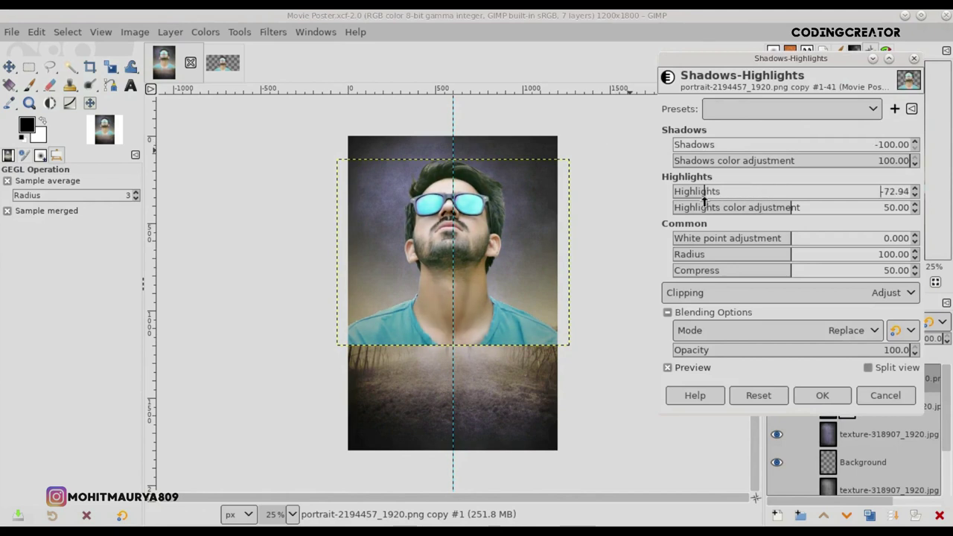
pyautogui.moveTo(770, 209); pyautogui.dragTo(706, 222)
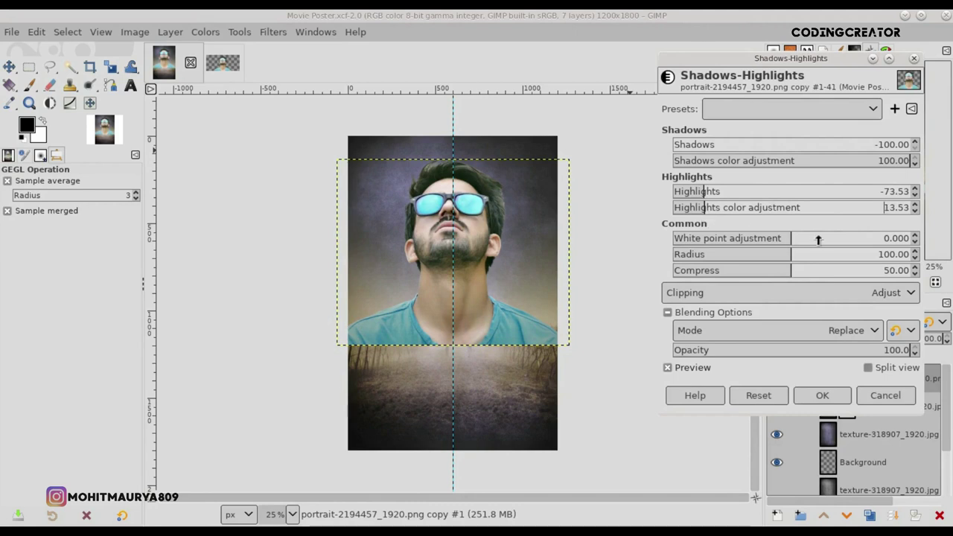
pyautogui.moveTo(786, 238)
pyautogui.mouseDown()
pyautogui.moveTo(687, 235)
pyautogui.moveTo(696, 252)
pyautogui.mouseUp()
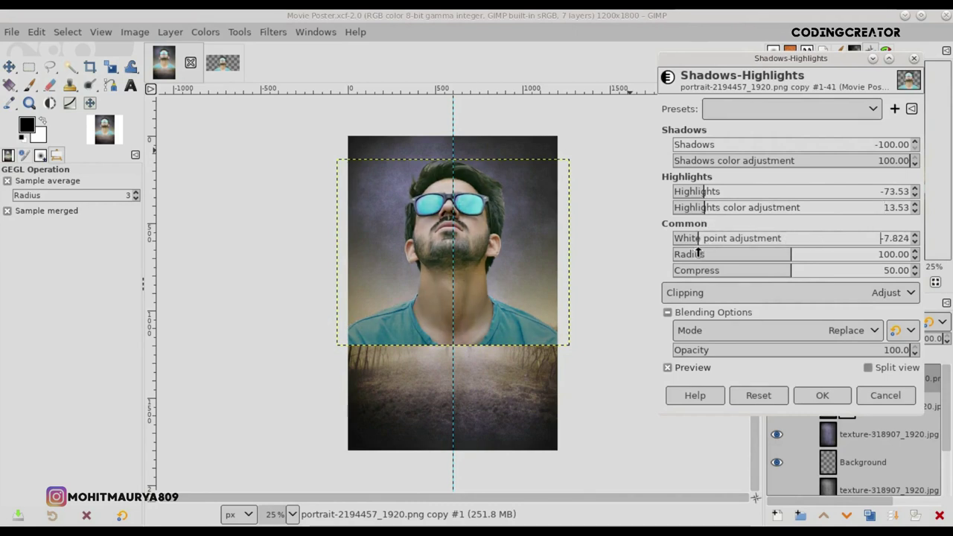
pyautogui.moveTo(792, 254); pyautogui.dragTo(811, 254)
pyautogui.click(697, 373)
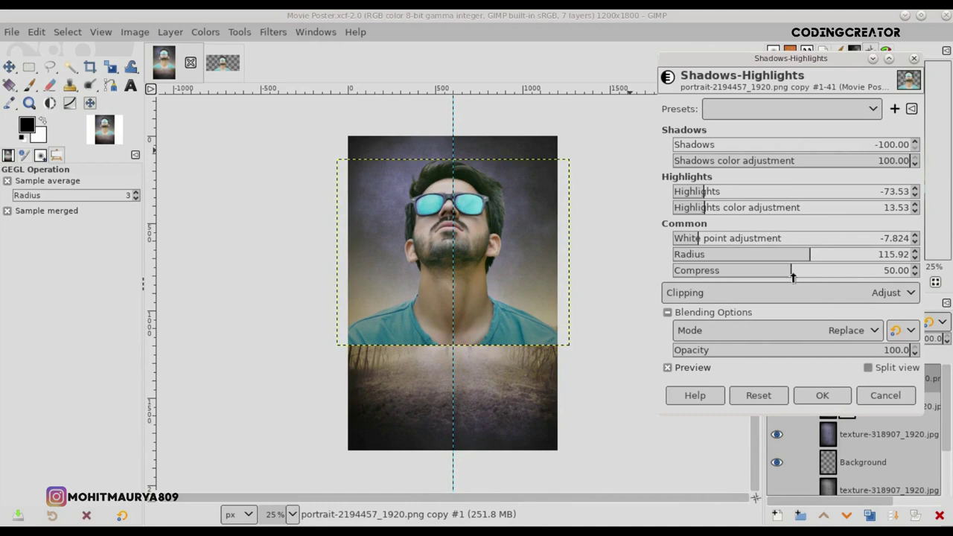
pyautogui.click(686, 375)
pyautogui.click(822, 396)
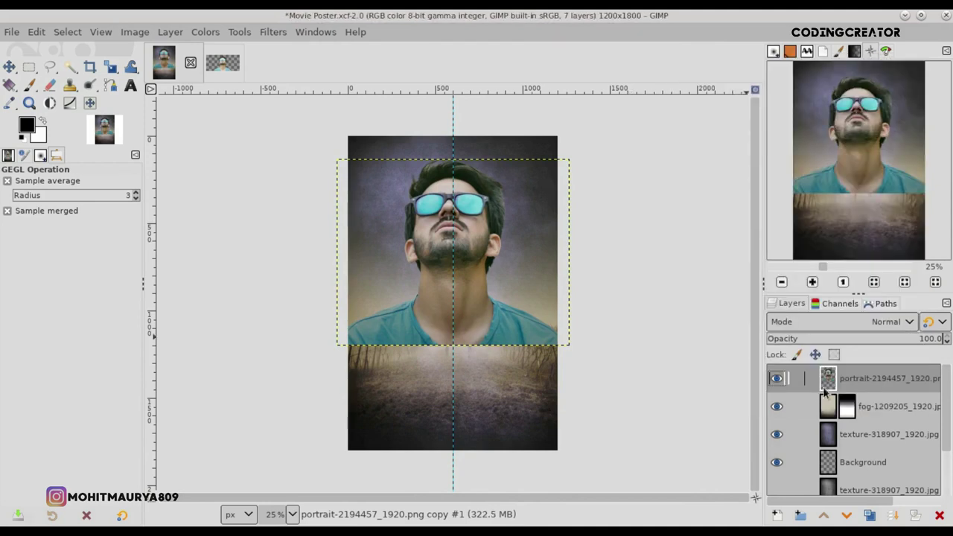
# Add a transparent layer above the portrait and rename the portrait layer 'model'.
pyautogui.click(777, 516)
pyautogui.click(851, 504)
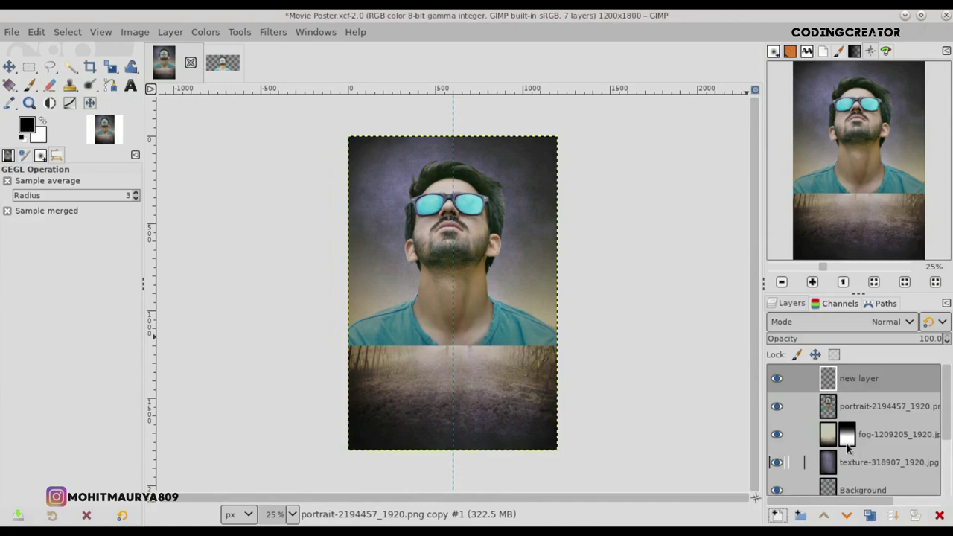
pyautogui.click(857, 408)
pyautogui.doubleClick(857, 408)
pyautogui.write('moel')
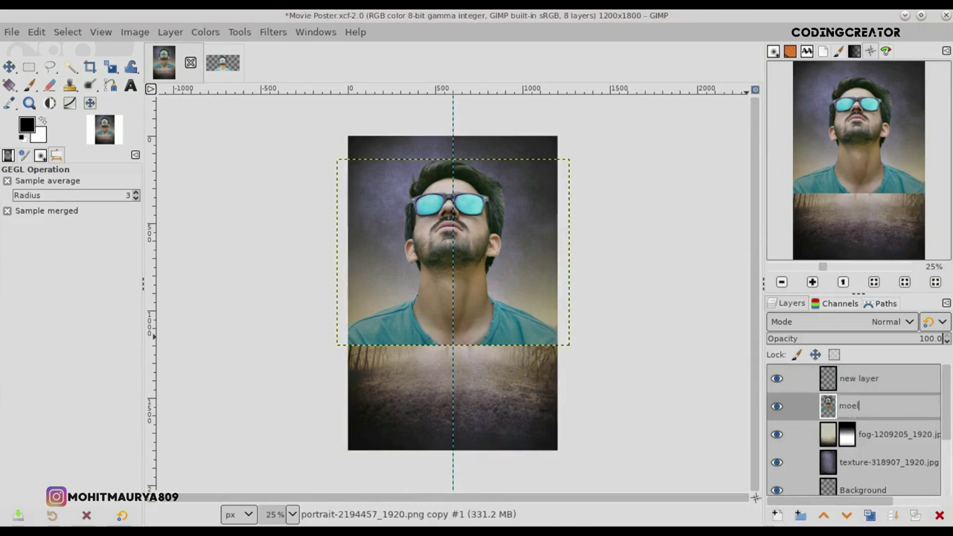
pyautogui.press('Return')
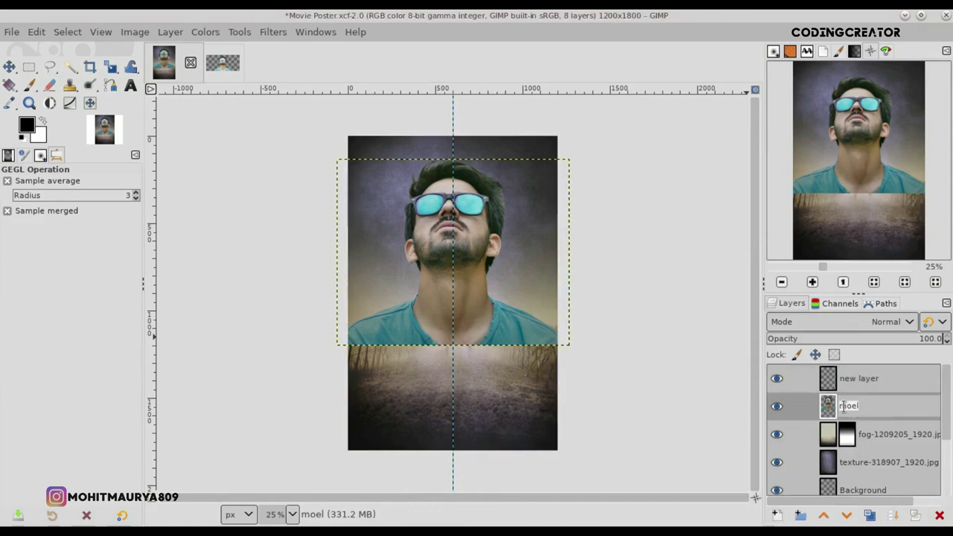
pyautogui.write('d')
pyautogui.press('Return')
pyautogui.click(849, 381)
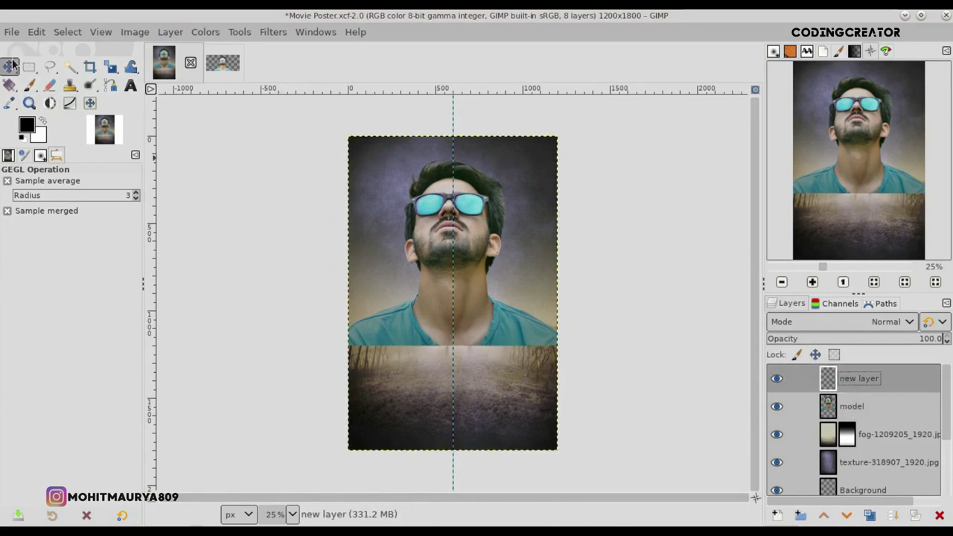
pyautogui.click(9, 67)
# Set the foreground colour to 50% grey 808080.
pyautogui.click(26, 126)
pyautogui.click(815, 418)
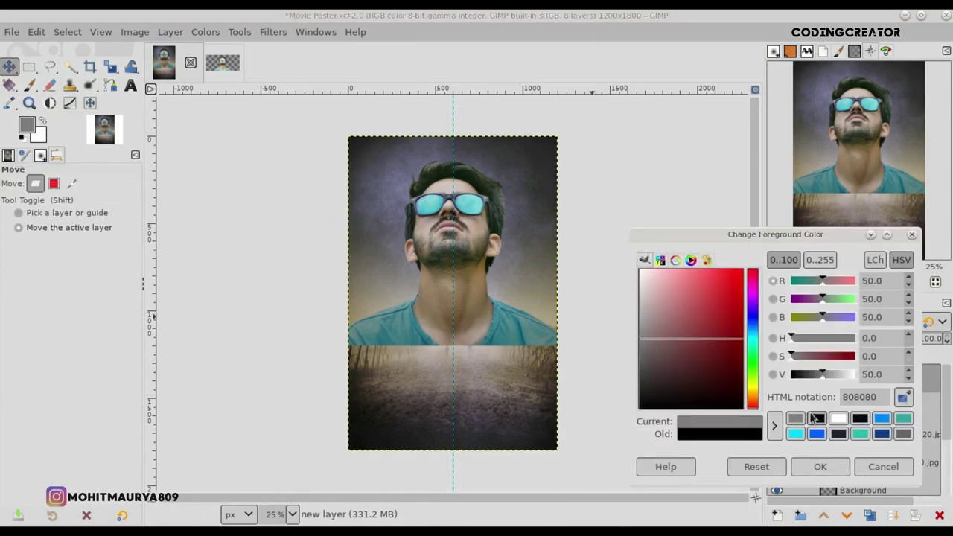
pyautogui.click(840, 469)
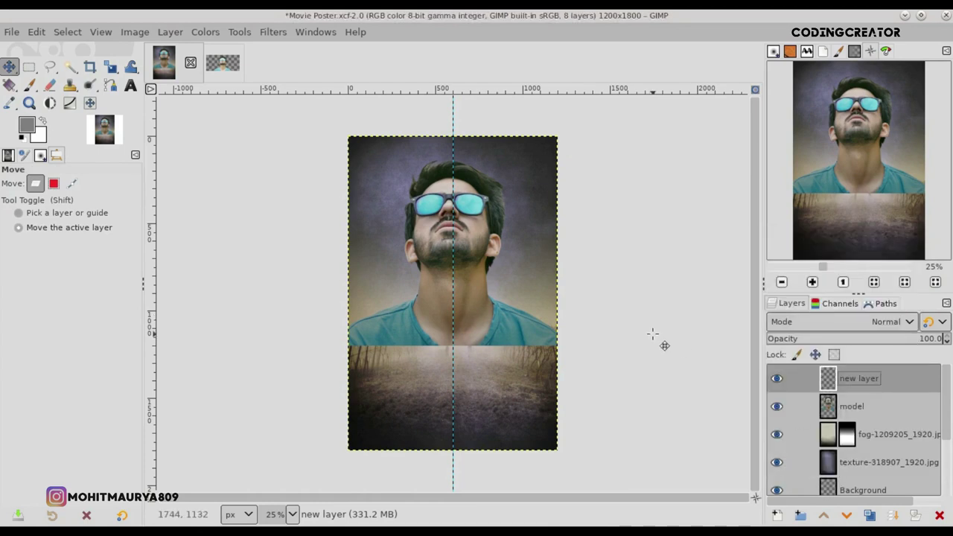
pyautogui.click(41, 31)
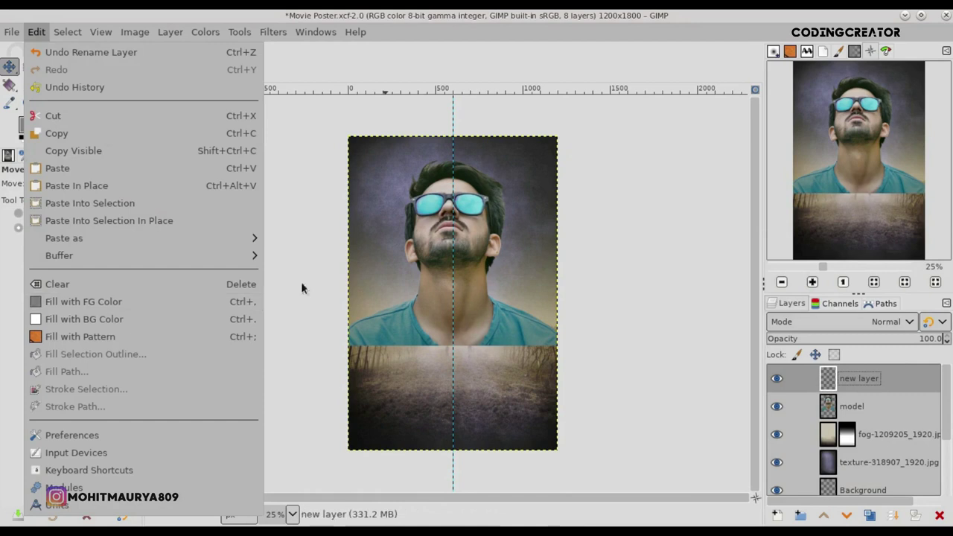
pyautogui.click(769, 371)
# Fill the new layer with grey inside the model's Alpha to Selection outline, then deselect.
pyautogui.rightClick(855, 406)
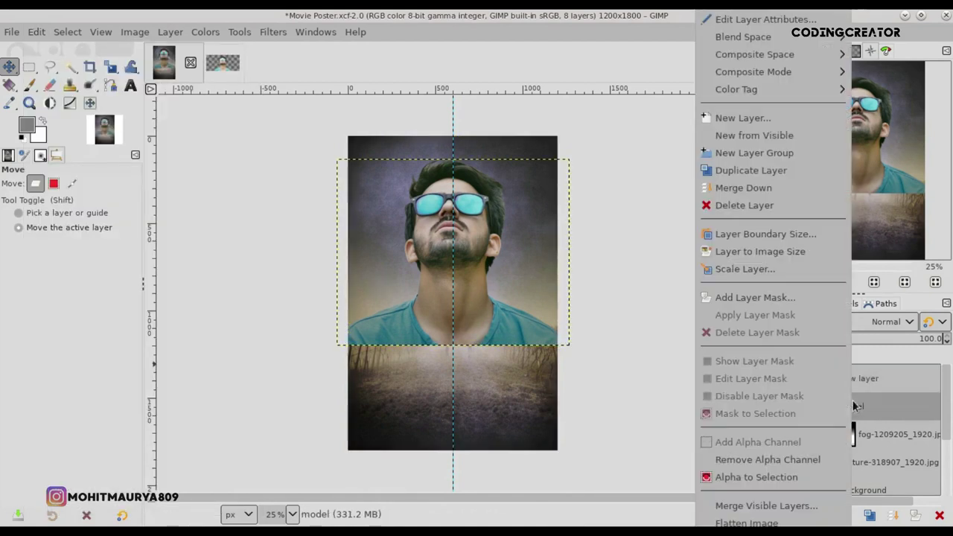
pyautogui.click(786, 460)
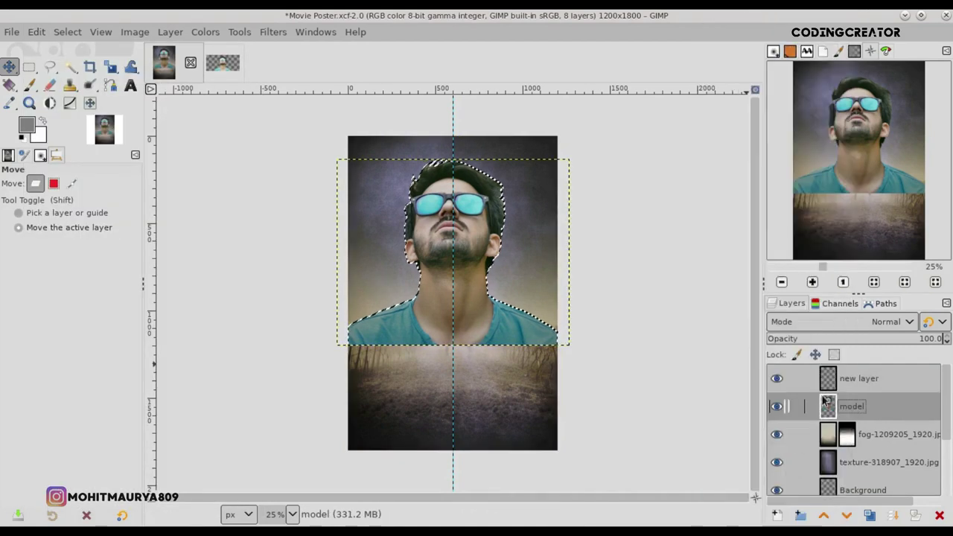
pyautogui.click(857, 379)
pyautogui.click(36, 32)
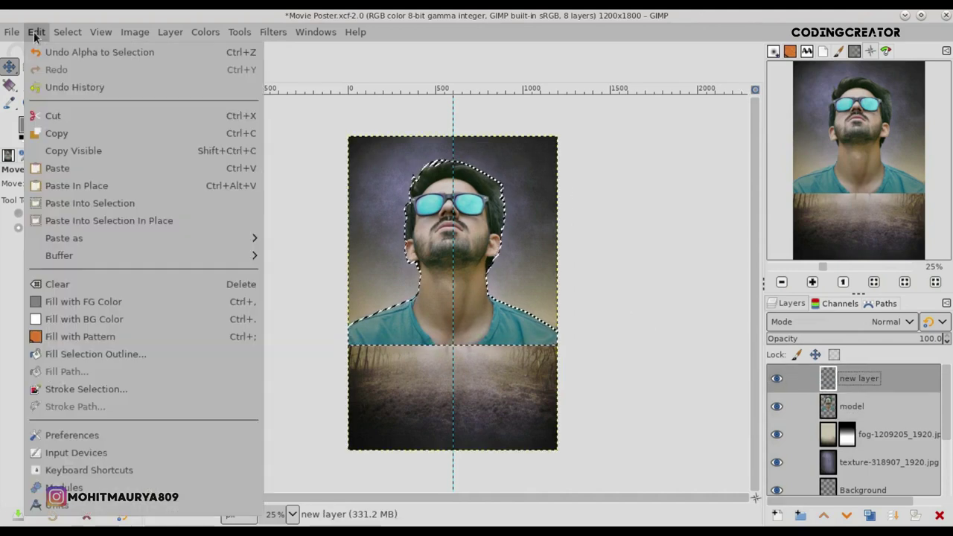
pyautogui.click(67, 301)
pyautogui.click(77, 28)
pyautogui.click(84, 68)
# With Dodge/Burn active, set the grey silhouette layer's mode to Overlay.
pyautogui.click(98, 87)
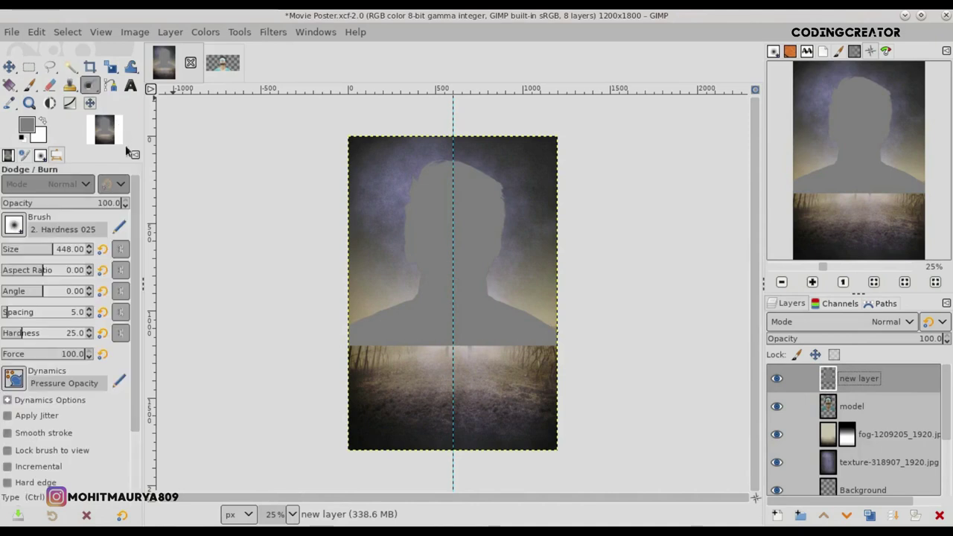
pyautogui.scroll(-3, 64, 354)
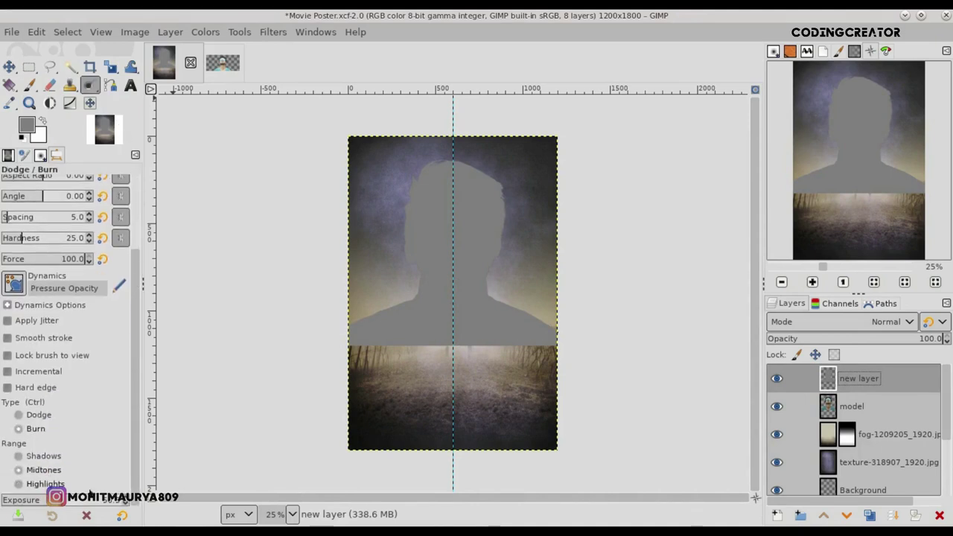
pyautogui.moveTo(130, 437); pyautogui.dragTo(127, 368)
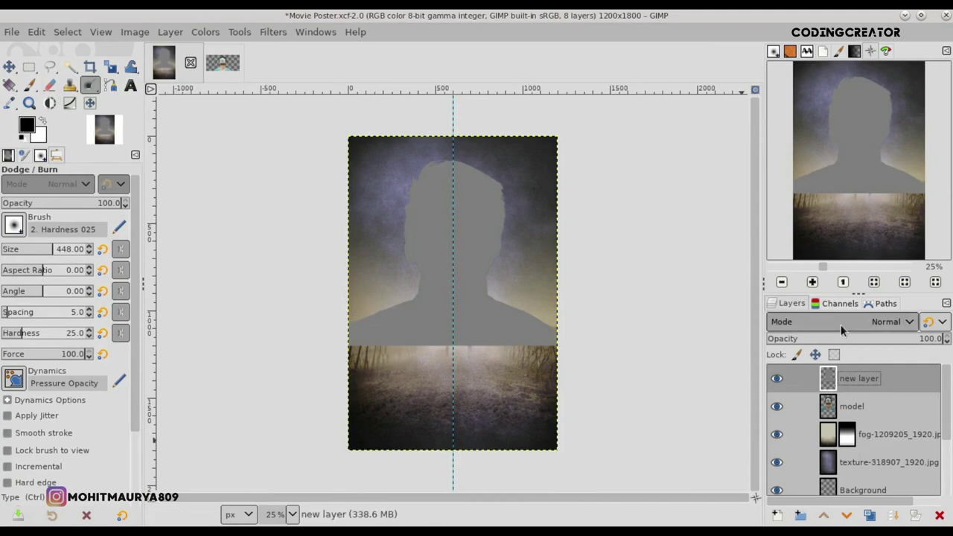
pyautogui.click(841, 324)
pyautogui.click(818, 430)
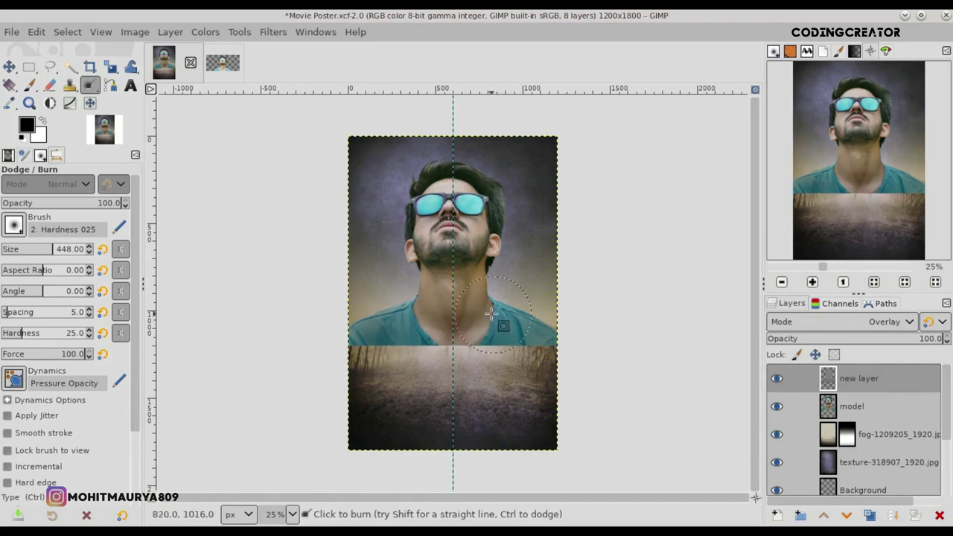
# Burn darker shading along the right and left jaw at about half strength.
pyautogui.click(62, 202)
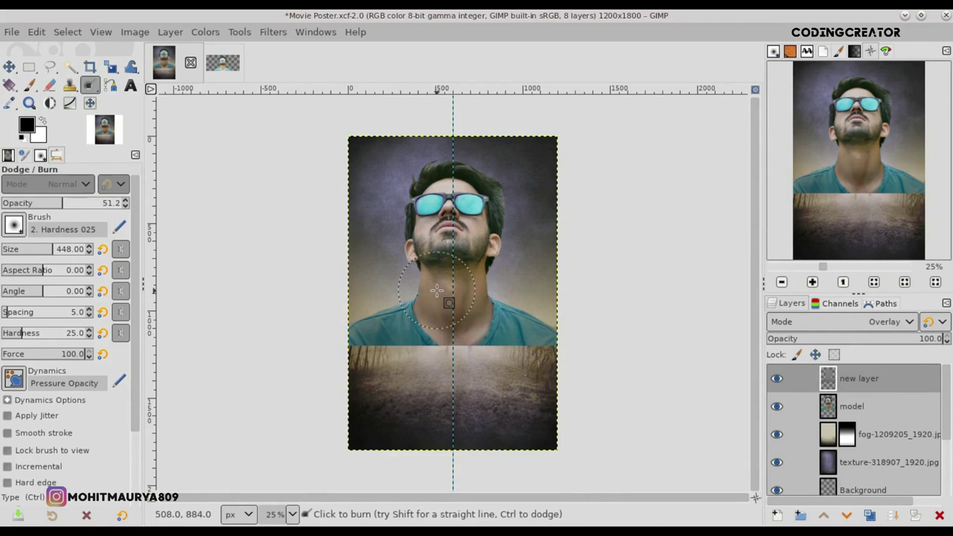
pyautogui.scroll(1, 443, 308)
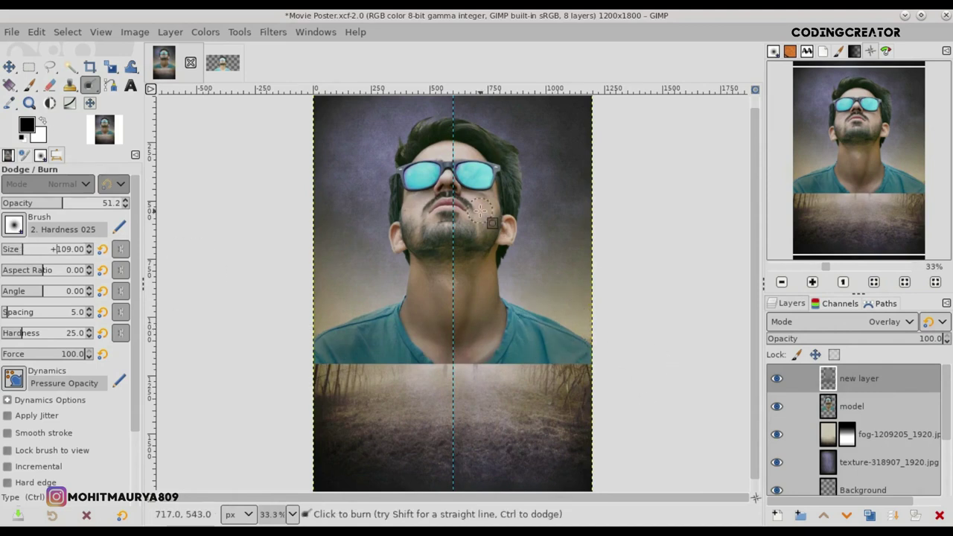
pyautogui.scroll(1, 481, 212)
pyautogui.moveTo(537, 239)
pyautogui.mouseDown()
pyautogui.moveTo(520, 253)
pyautogui.moveTo(510, 239)
pyautogui.mouseUp()
pyautogui.moveTo(385, 227)
pyautogui.mouseDown()
pyautogui.moveTo(391, 196)
pyautogui.moveTo(387, 260)
pyautogui.mouseUp()
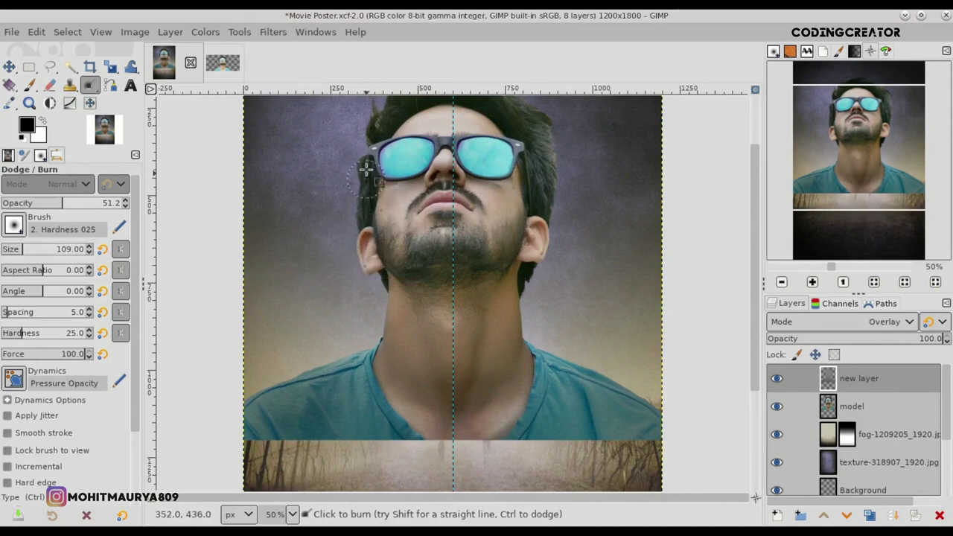
pyautogui.moveTo(366, 170); pyautogui.dragTo(376, 256)
# Burn the chin and beside the nose, shrink the brush, and zoom to 1:1 to compare.
pyautogui.moveTo(84, 203); pyautogui.dragTo(88, 203)
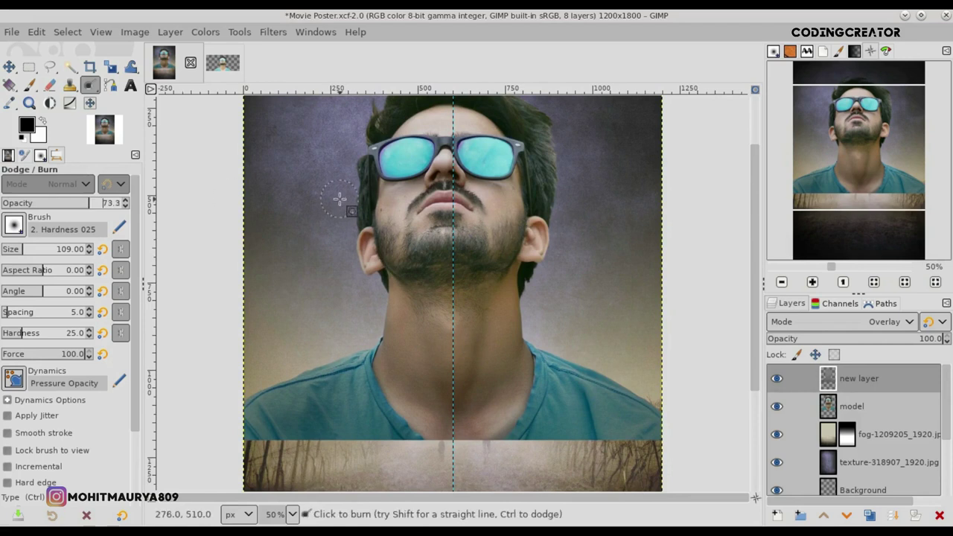
pyautogui.moveTo(399, 266)
pyautogui.mouseDown()
pyautogui.moveTo(384, 201)
pyautogui.moveTo(384, 238)
pyautogui.moveTo(428, 246)
pyautogui.moveTo(389, 272)
pyautogui.moveTo(468, 266)
pyautogui.moveTo(455, 257)
pyautogui.moveTo(472, 245)
pyautogui.moveTo(498, 261)
pyautogui.mouseUp()
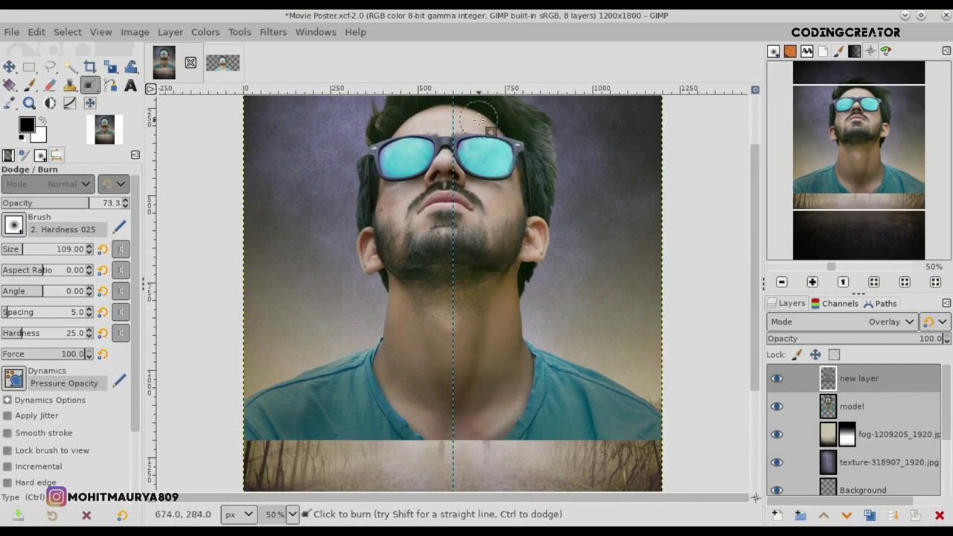
pyautogui.moveTo(447, 173); pyautogui.dragTo(426, 183)
pyautogui.moveTo(12, 249); pyautogui.dragTo(20, 249)
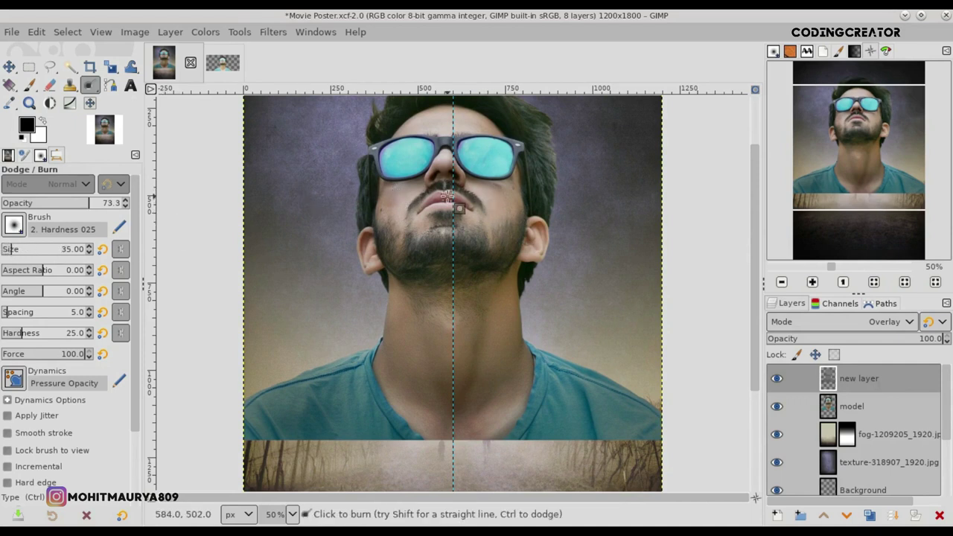
pyautogui.press('1')
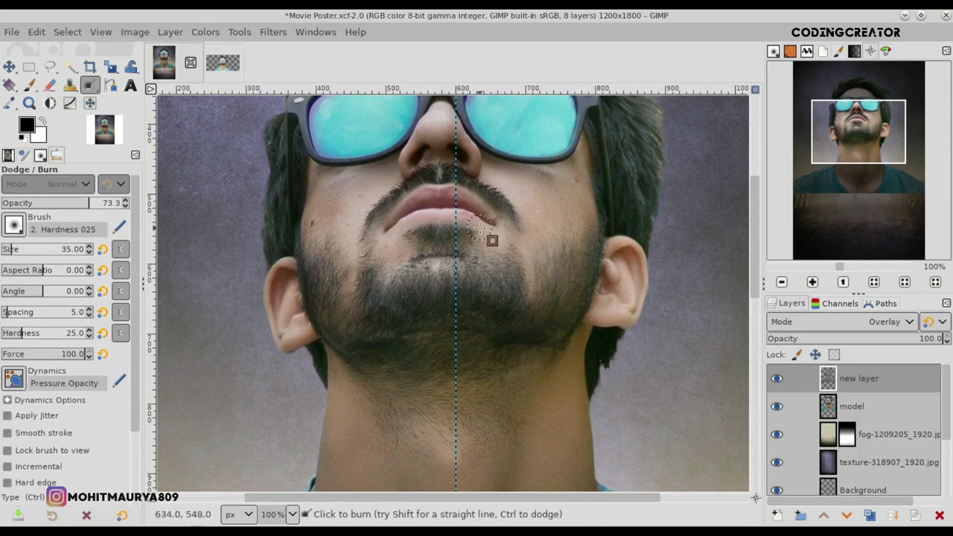
pyautogui.click(777, 378)
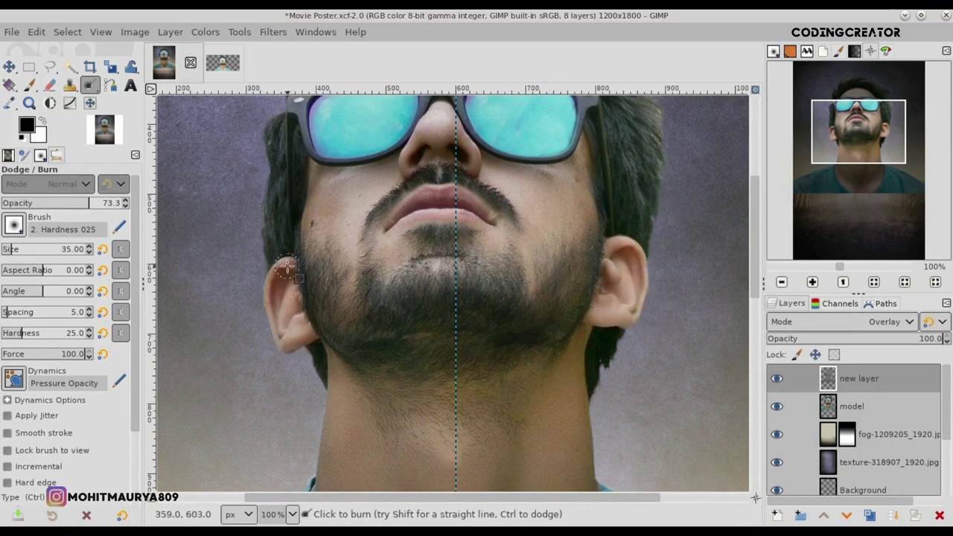
pyautogui.moveTo(98, 205); pyautogui.dragTo(114, 204)
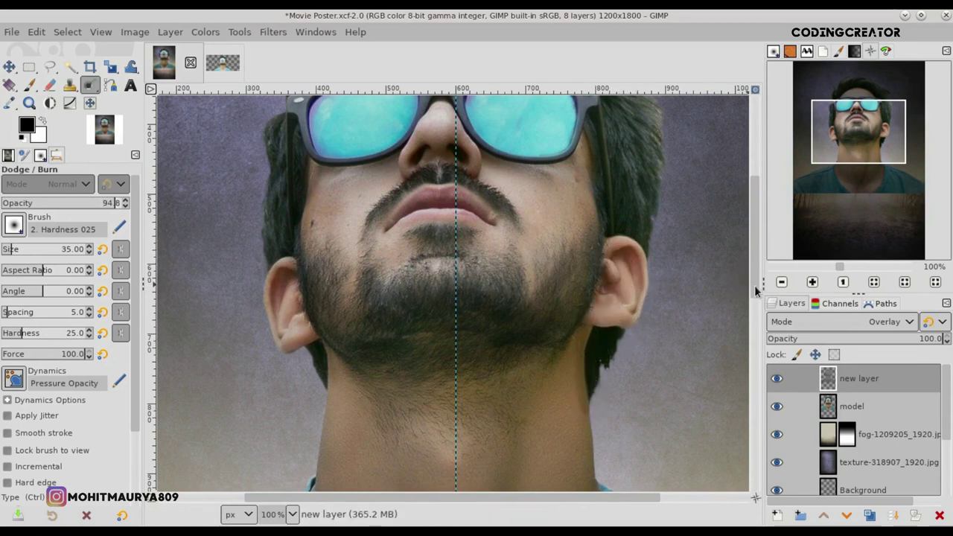
# Burn the hair across the top of the head and along the hairline.
pyautogui.moveTo(755, 289); pyautogui.dragTo(754, 259)
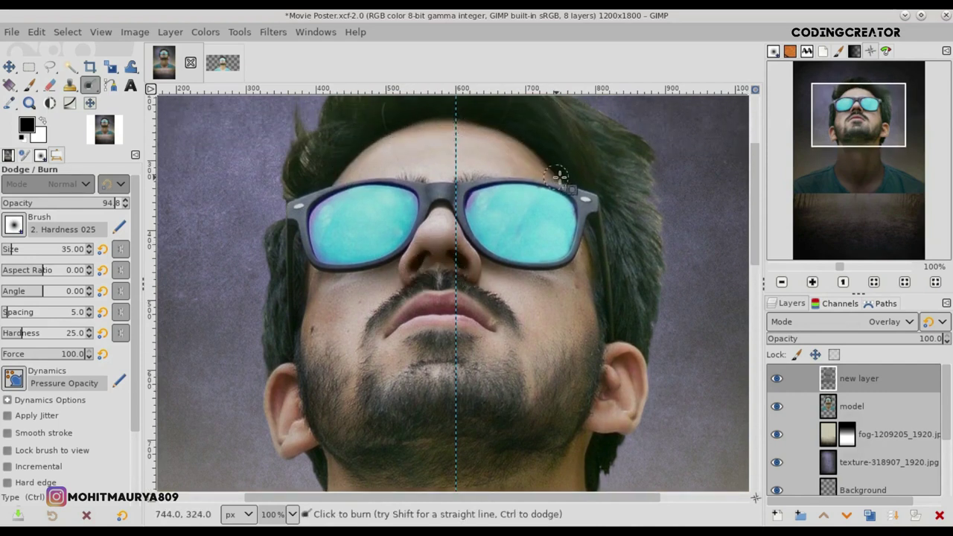
pyautogui.moveTo(752, 253); pyautogui.dragTo(752, 230)
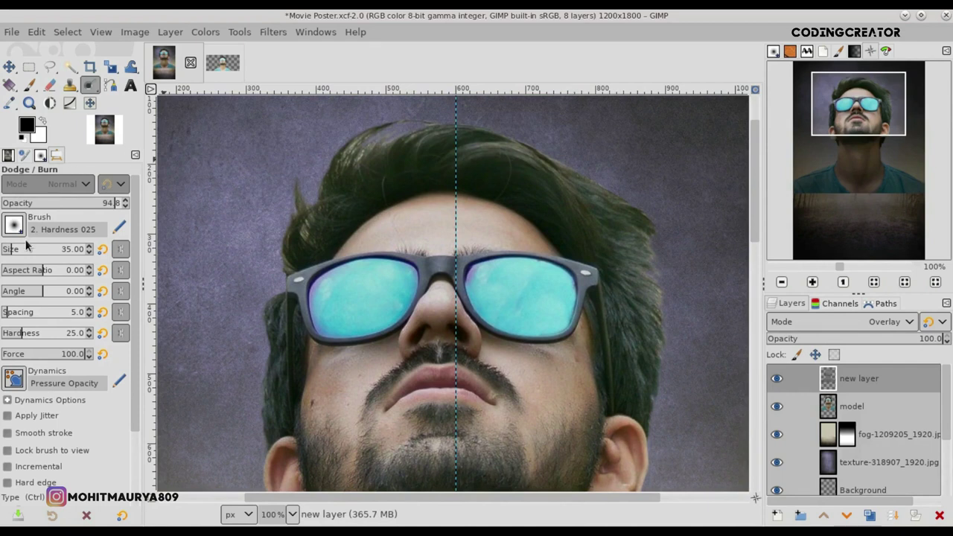
pyautogui.moveTo(27, 251); pyautogui.dragTo(28, 251)
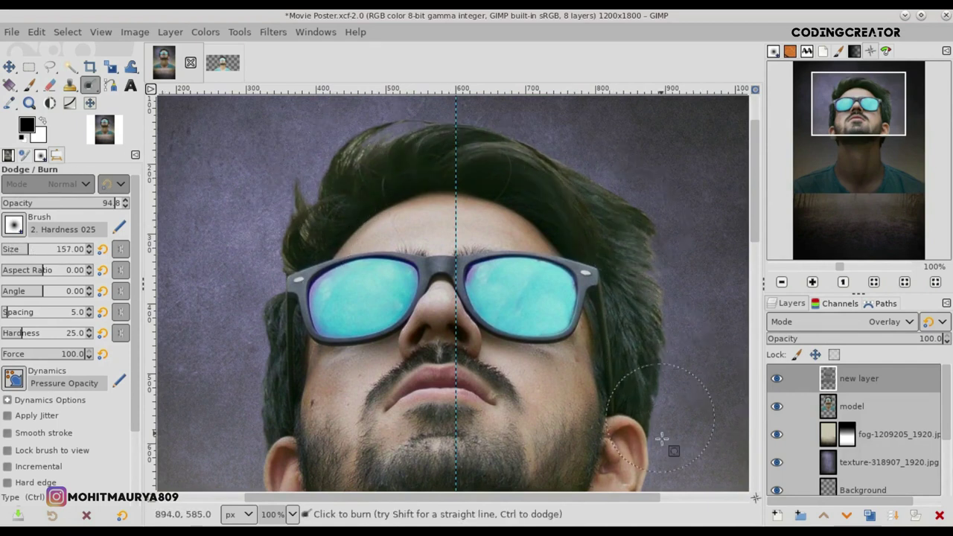
pyautogui.moveTo(598, 243); pyautogui.dragTo(362, 180)
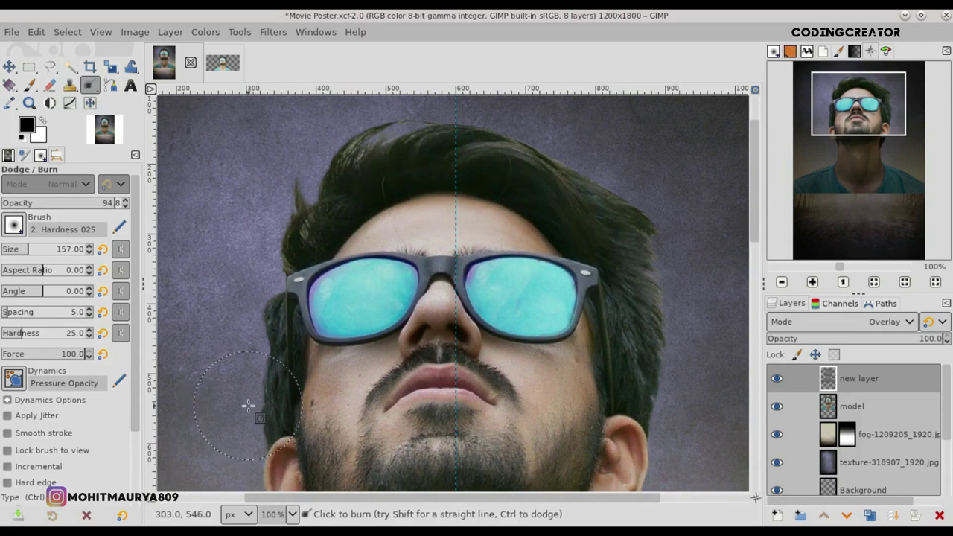
pyautogui.moveTo(393, 234); pyautogui.dragTo(512, 214)
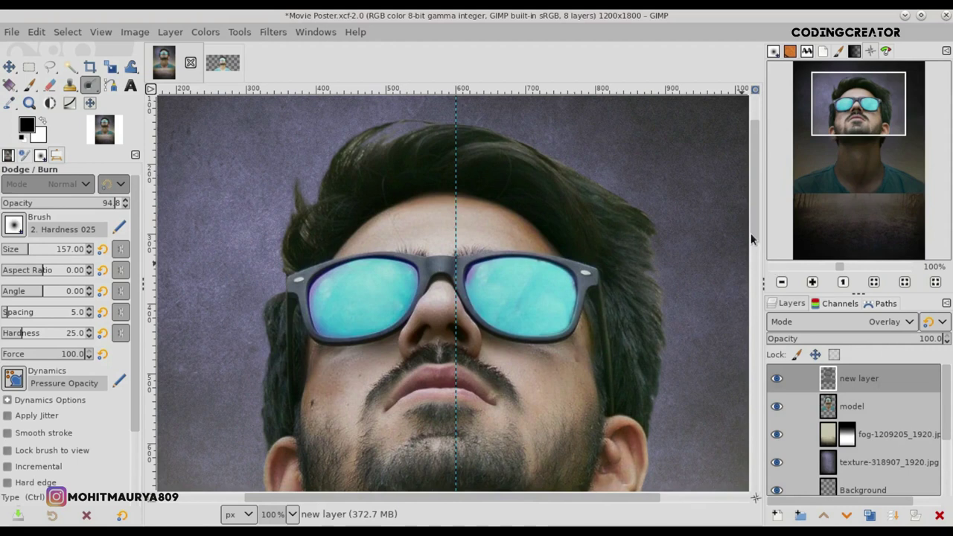
# Darken the right cheek, the beard along the jaw, and the neck, throat and collar.
pyautogui.scroll(-4, 675, 282)
pyautogui.moveTo(585, 224); pyautogui.dragTo(585, 330)
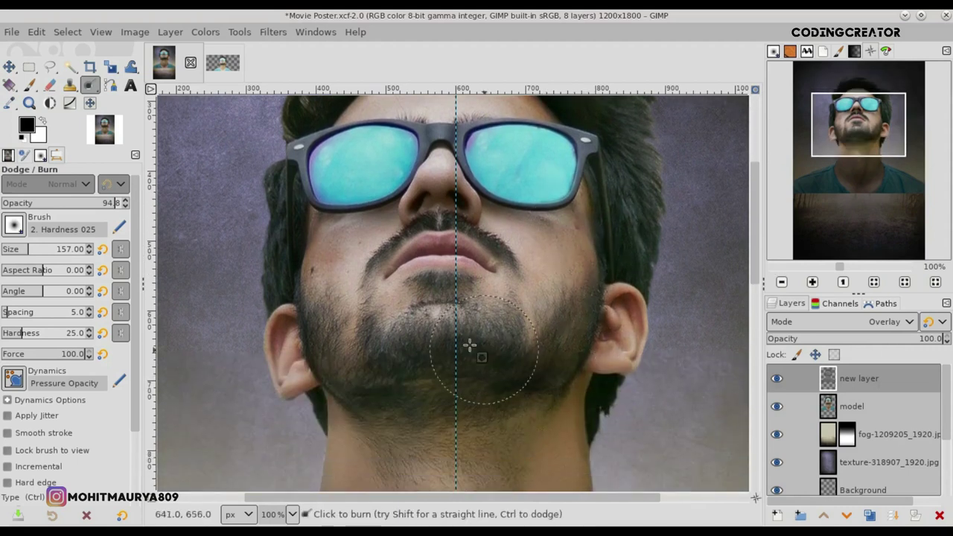
pyautogui.moveTo(610, 268); pyautogui.dragTo(510, 366)
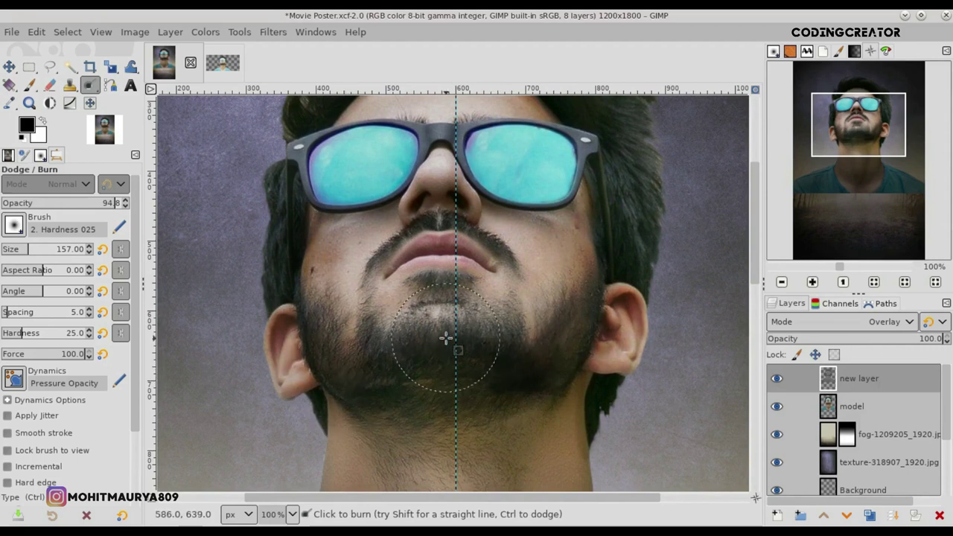
pyautogui.scroll(-1, 759, 279)
pyautogui.scroll(-5, 660, 207)
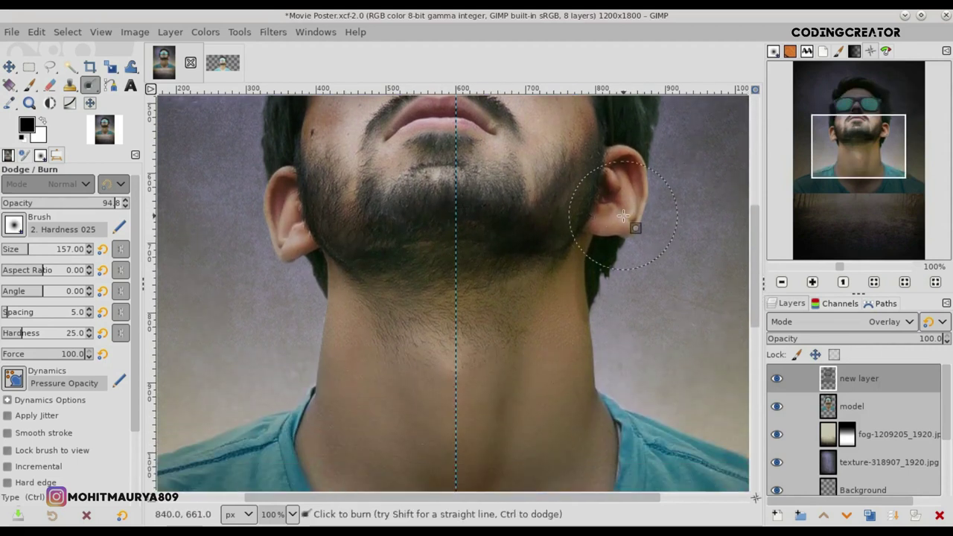
pyautogui.scroll(-1, 628, 215)
pyautogui.scroll(-1, 628, 215)
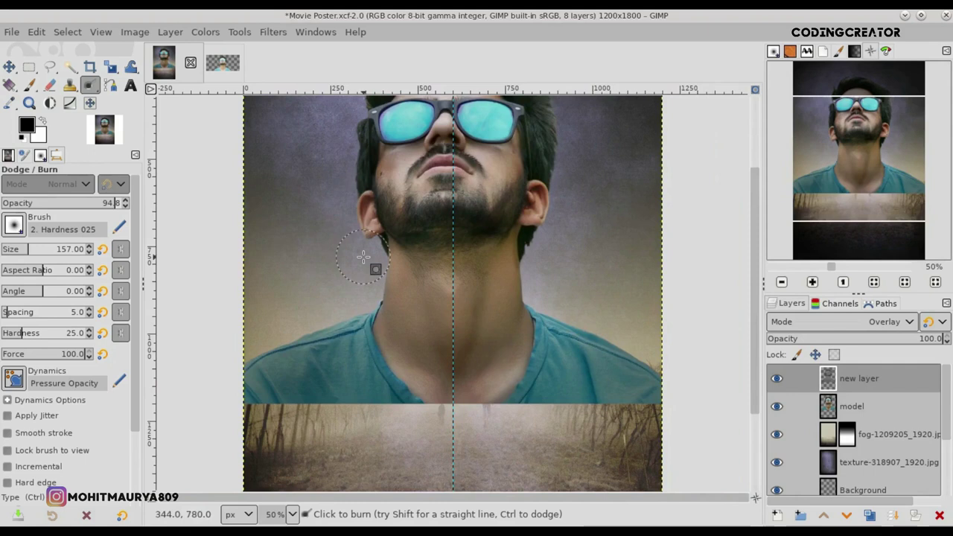
pyautogui.scroll(-1, 370, 264)
pyautogui.moveTo(395, 283)
pyautogui.mouseDown()
pyautogui.moveTo(410, 324)
pyautogui.moveTo(472, 315)
pyautogui.moveTo(505, 283)
pyautogui.moveTo(455, 365)
pyautogui.moveTo(513, 307)
pyautogui.mouseUp()
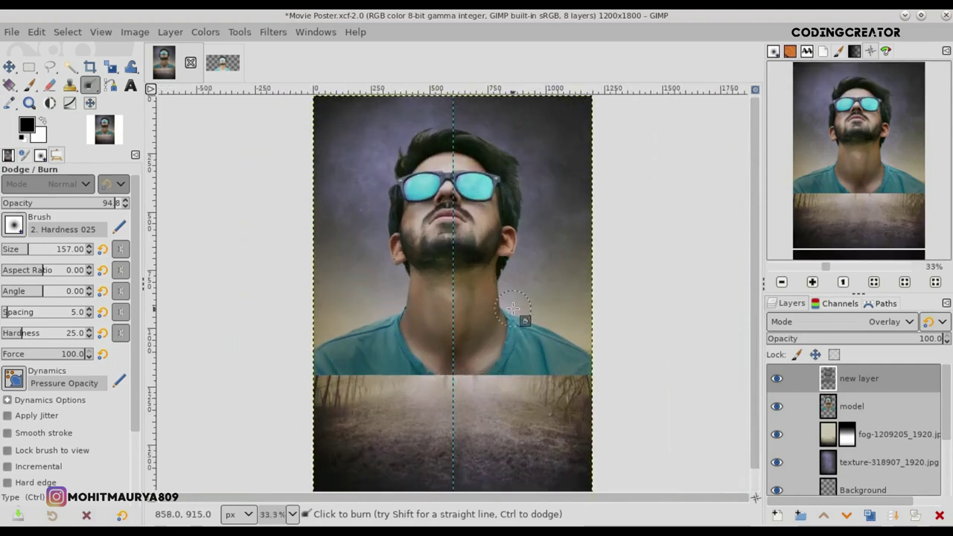
pyautogui.moveTo(478, 360)
pyautogui.mouseDown()
pyautogui.moveTo(491, 383)
pyautogui.moveTo(506, 386)
pyautogui.moveTo(493, 387)
pyautogui.moveTo(511, 338)
pyautogui.moveTo(407, 353)
pyautogui.mouseUp()
pyautogui.moveTo(322, 373)
pyautogui.mouseDown()
pyautogui.moveTo(426, 351)
pyautogui.moveTo(335, 345)
pyautogui.moveTo(406, 311)
pyautogui.mouseUp()
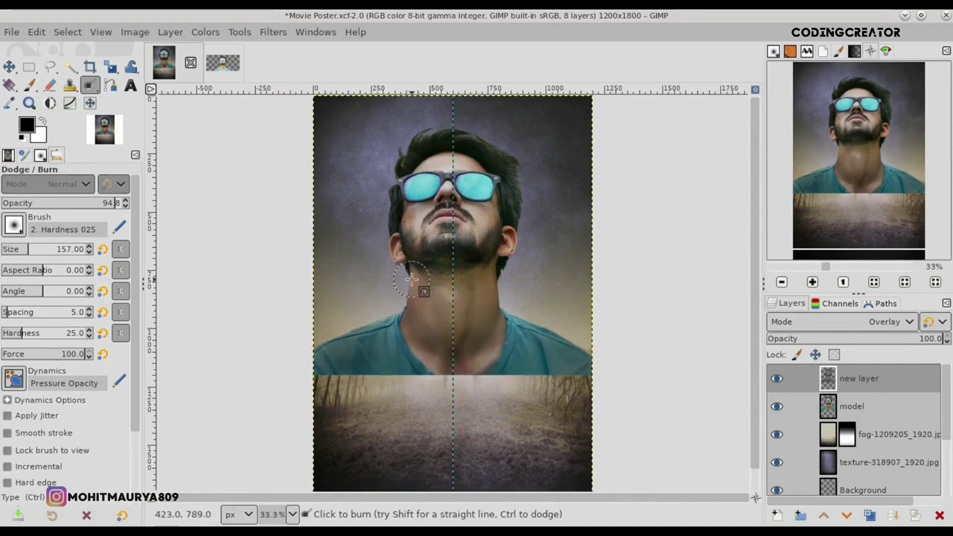
# Lower burn opacity to 34.9, zoom out, and compare the poster with and without new layer.
pyautogui.click(42, 204)
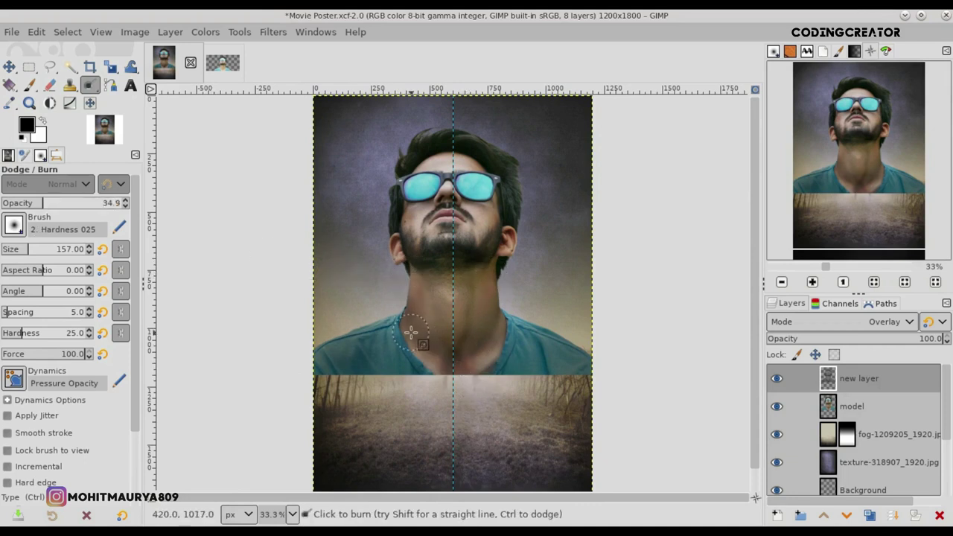
pyautogui.press('-')
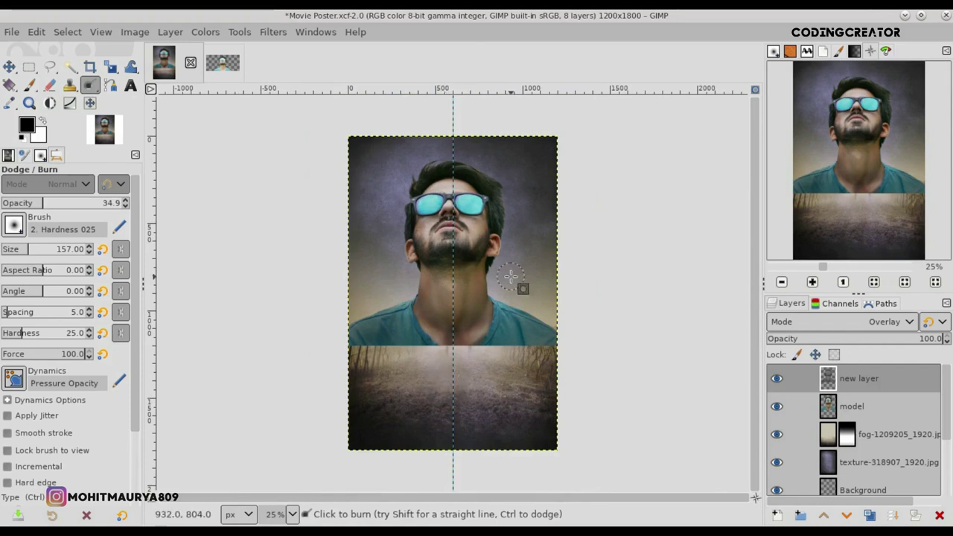
pyautogui.scroll(-3, 126, 412)
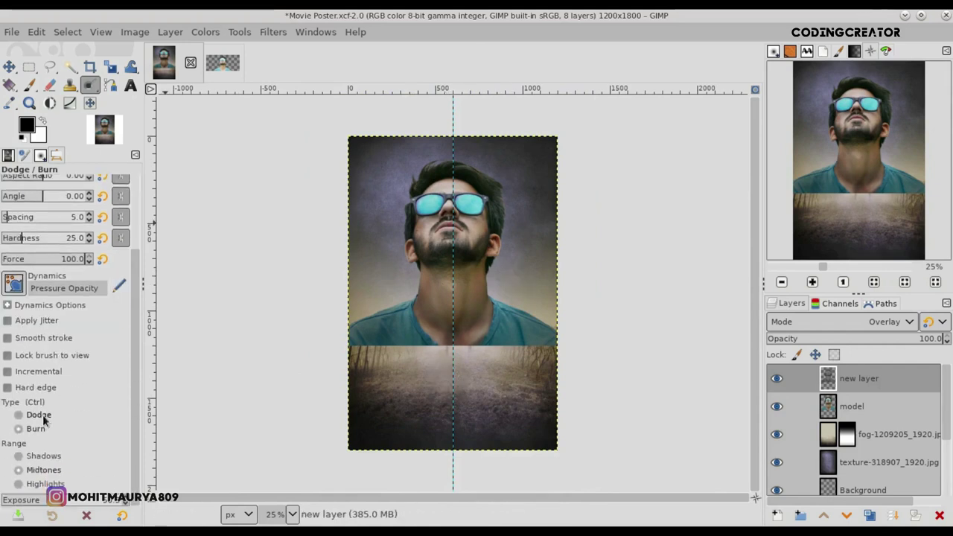
pyautogui.scroll(3, 127, 432)
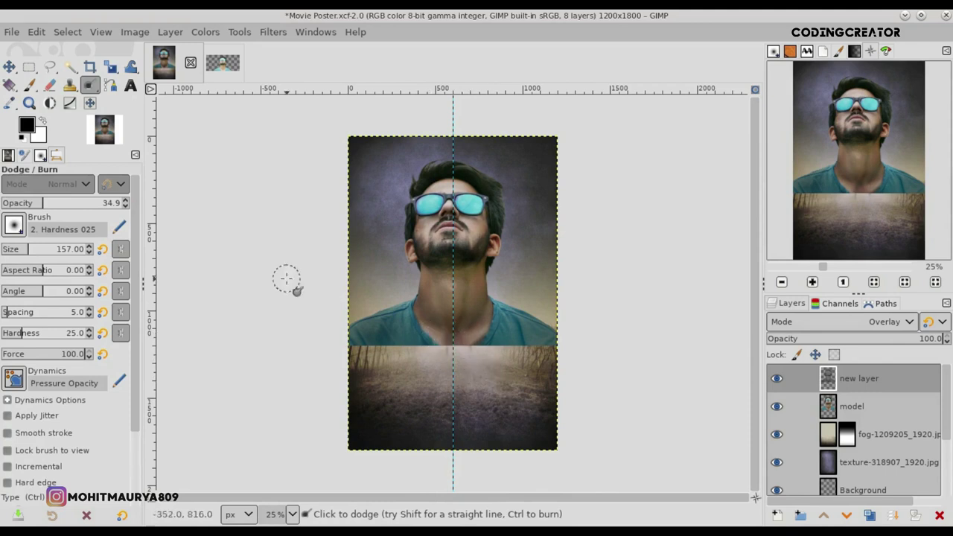
pyautogui.click(8, 69)
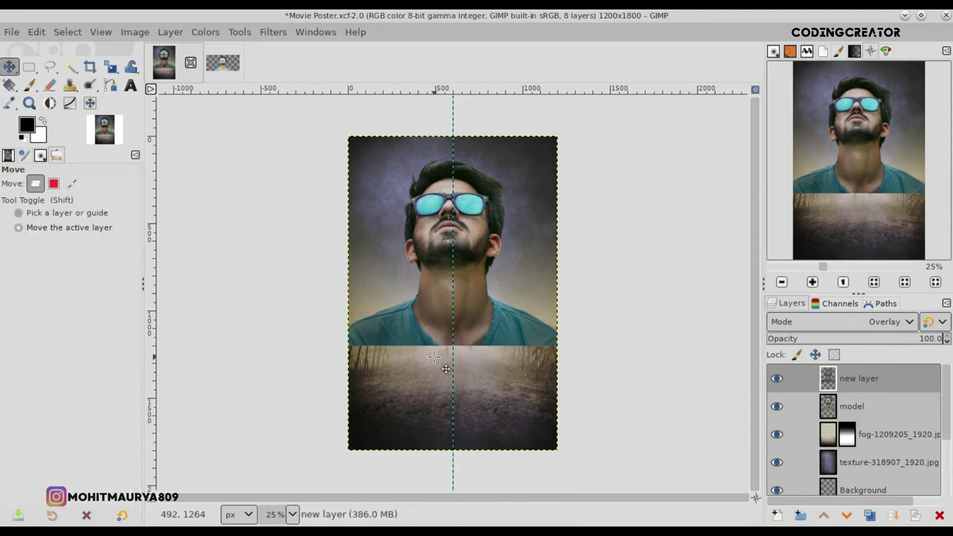
pyautogui.click(776, 379)
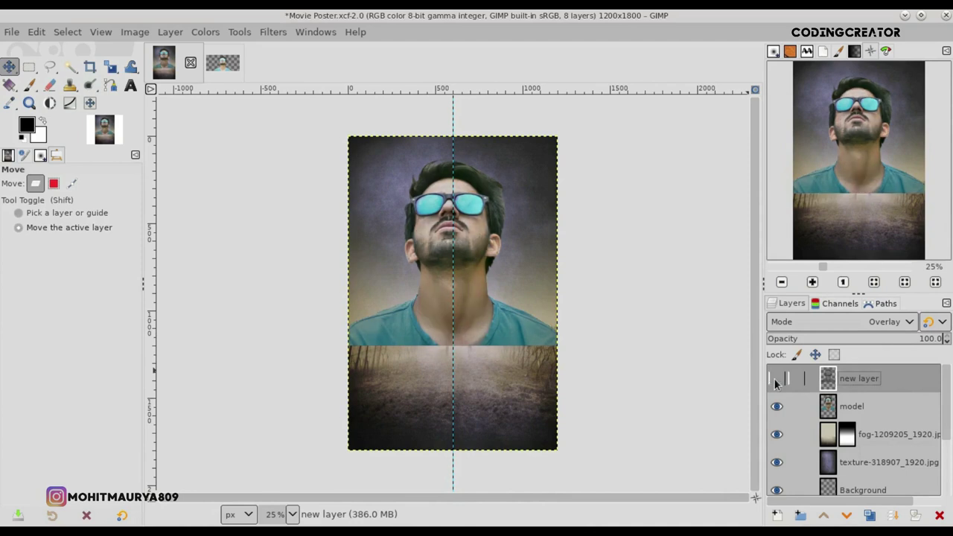
pyautogui.click(776, 380)
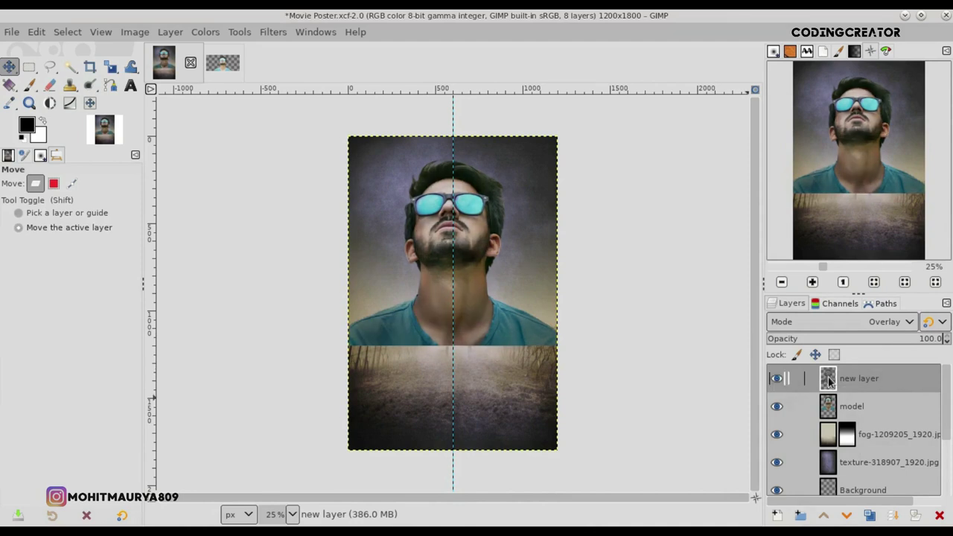
# Put new layer and model into a layer group named 'model #1'.
pyautogui.click(802, 515)
pyautogui.moveTo(833, 408); pyautogui.dragTo(835, 384)
pyautogui.moveTo(851, 420); pyautogui.dragTo(850, 421)
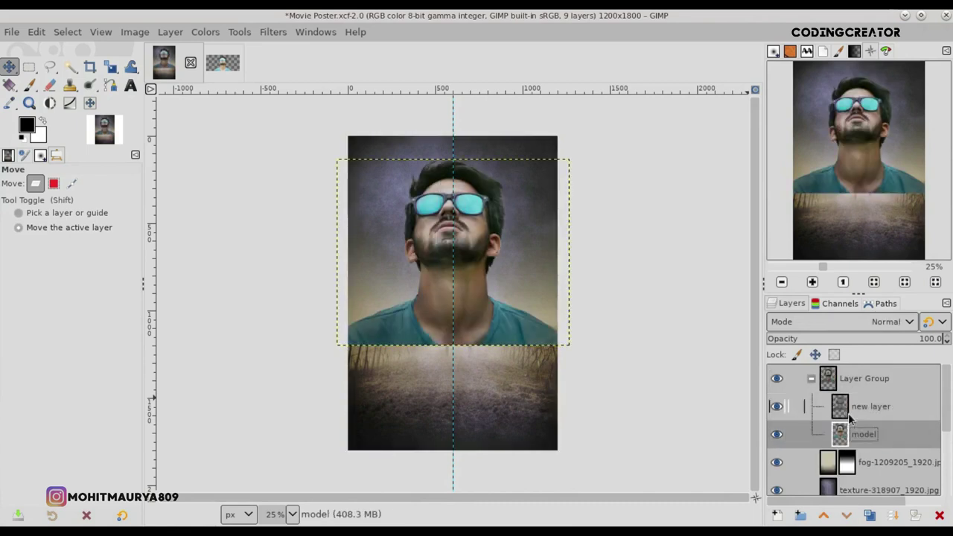
pyautogui.click(777, 379)
pyautogui.click(810, 379)
pyautogui.doubleClick(864, 378)
pyautogui.write('m')
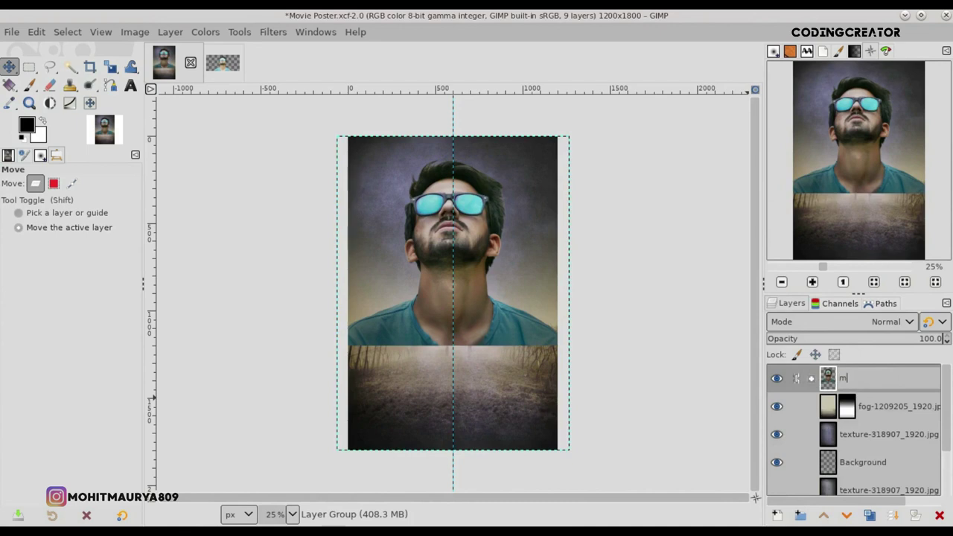
pyautogui.press('Return')
pyautogui.click(775, 380)
pyautogui.click(774, 380)
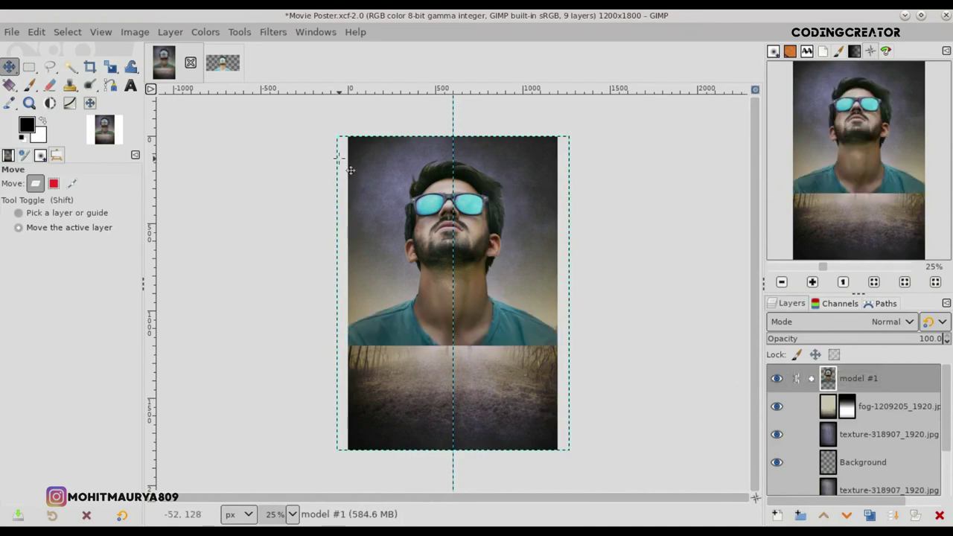
# Hide the guides via View > Show Guides and duplicate the model layer inside the group.
pyautogui.click(101, 32)
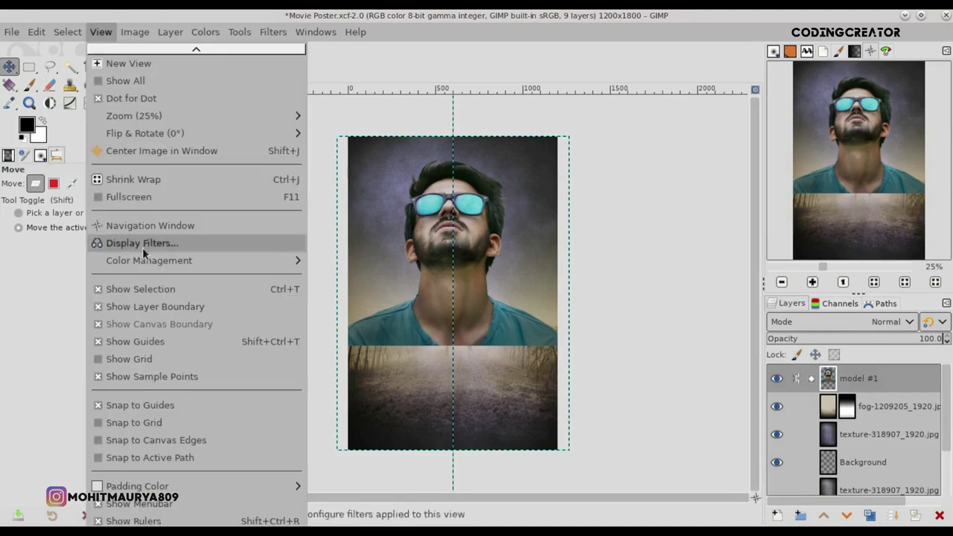
pyautogui.click(145, 340)
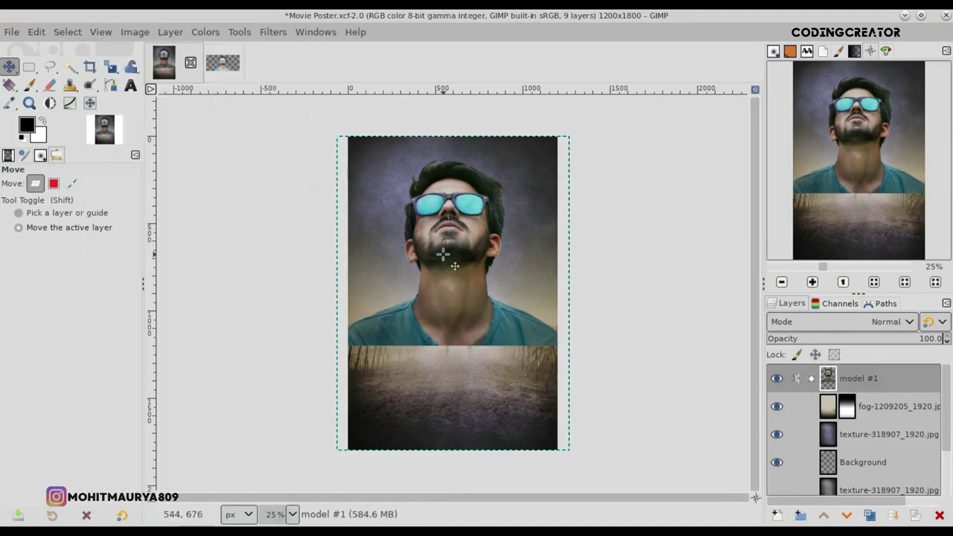
pyautogui.click(813, 379)
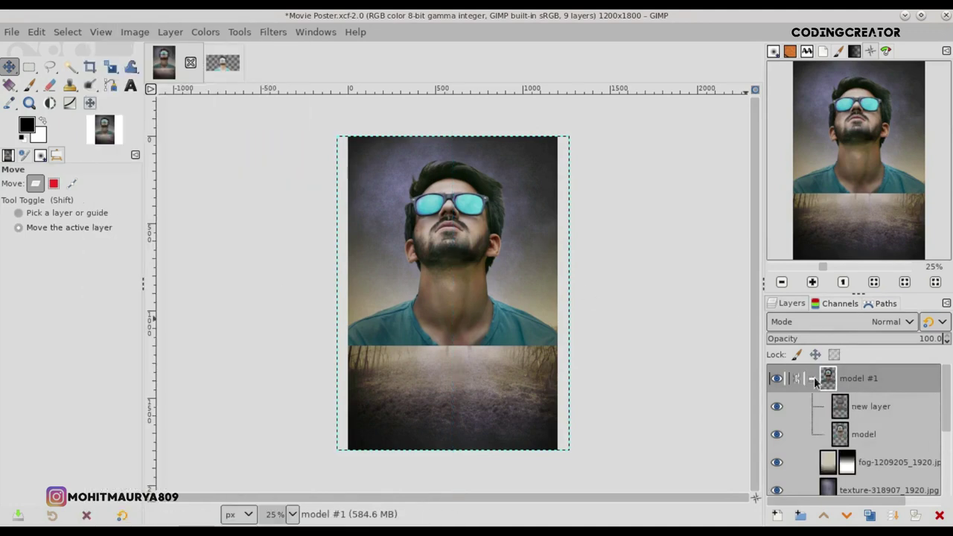
pyautogui.click(847, 426)
pyautogui.click(870, 515)
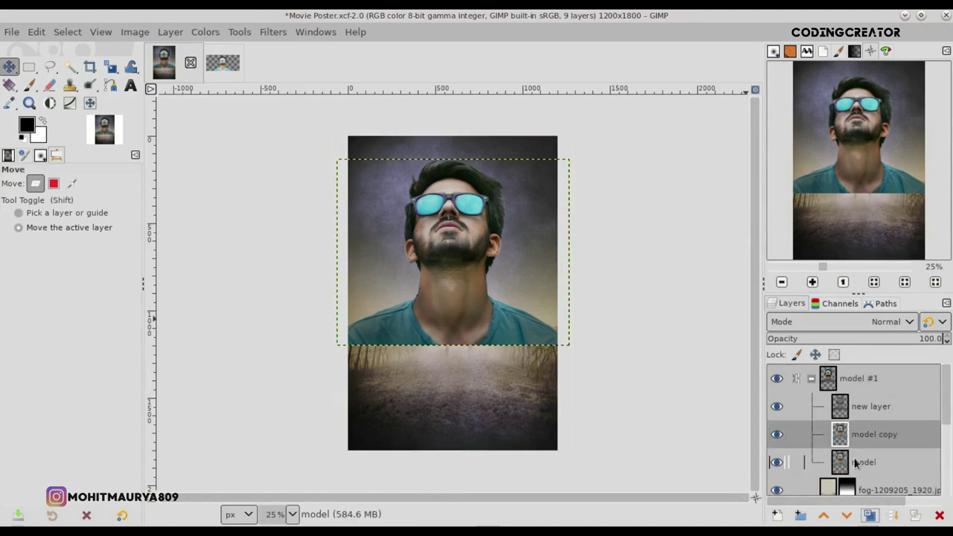
# Apply High Pass to model copy with Std. Dev. 2.8 and contrast about 1.42.
pyautogui.click(273, 32)
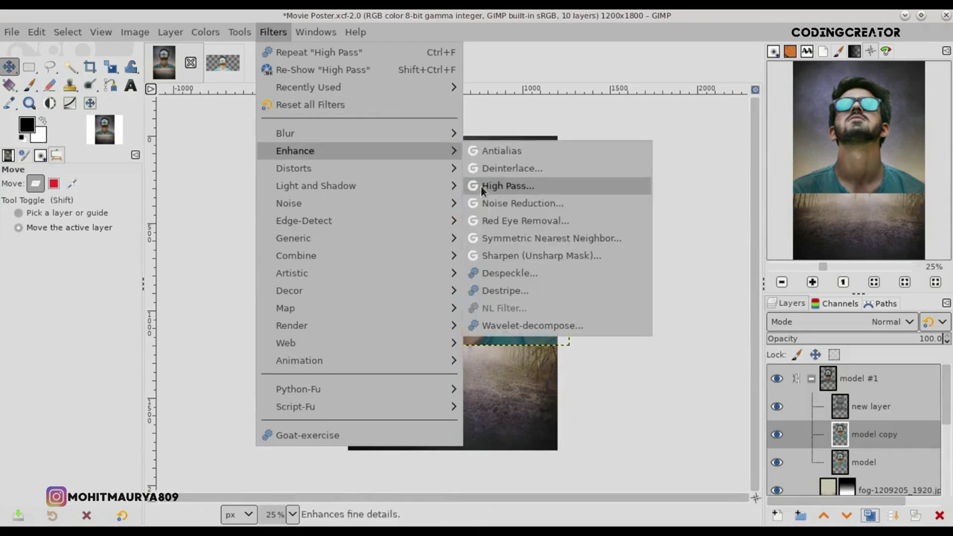
pyautogui.click(506, 186)
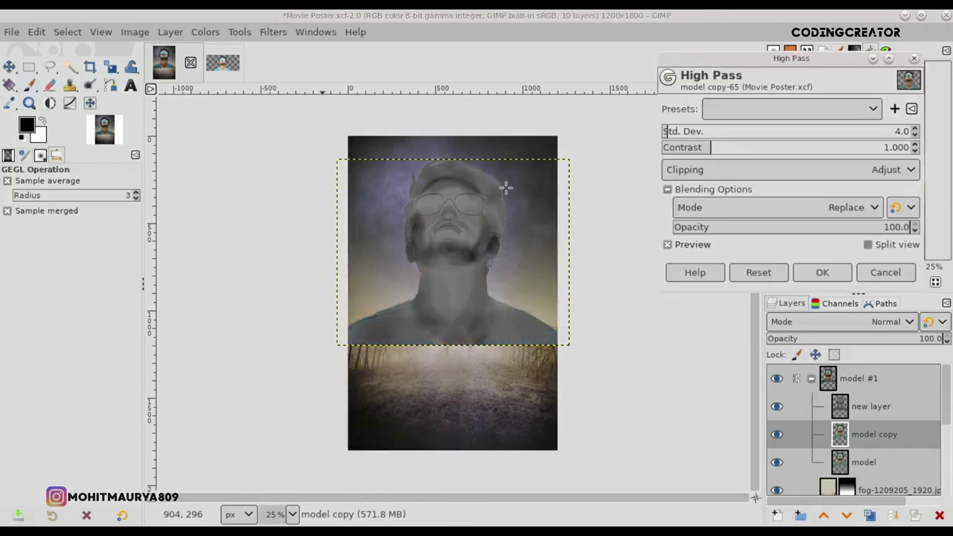
pyautogui.click(717, 148)
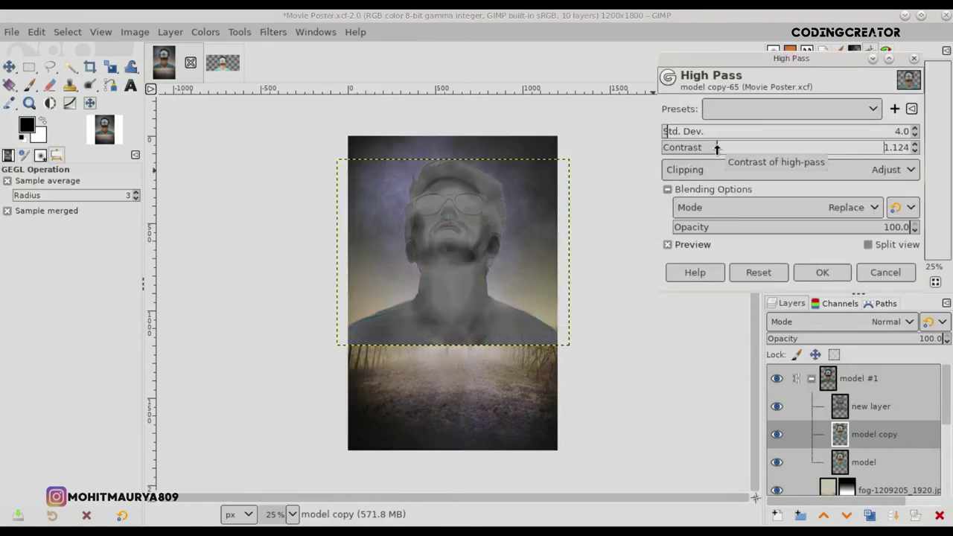
pyautogui.click(666, 133)
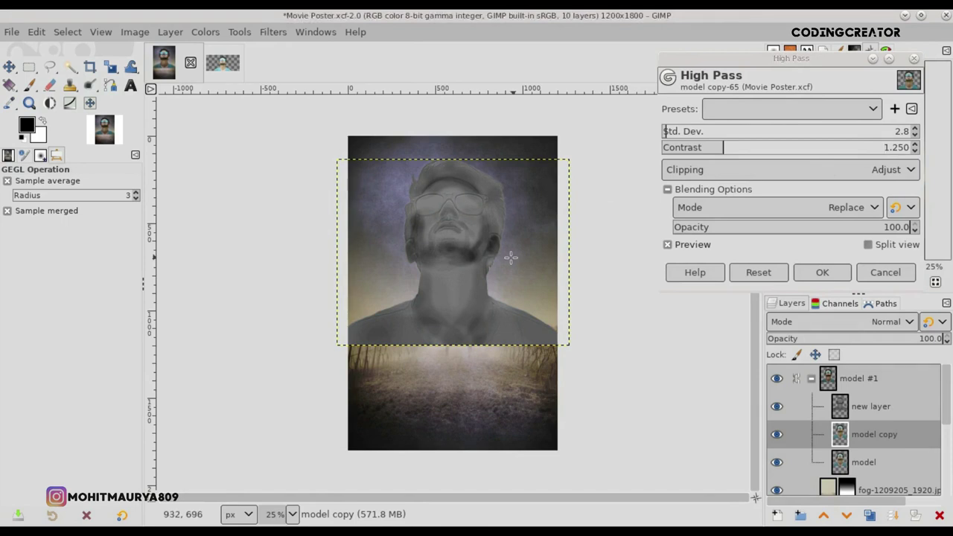
pyautogui.scroll(2, 511, 258)
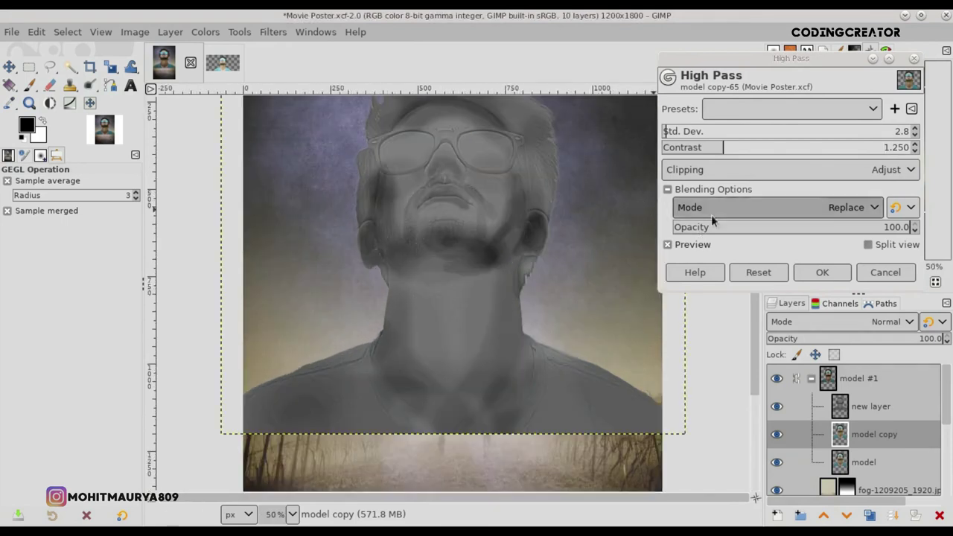
pyautogui.click(777, 406)
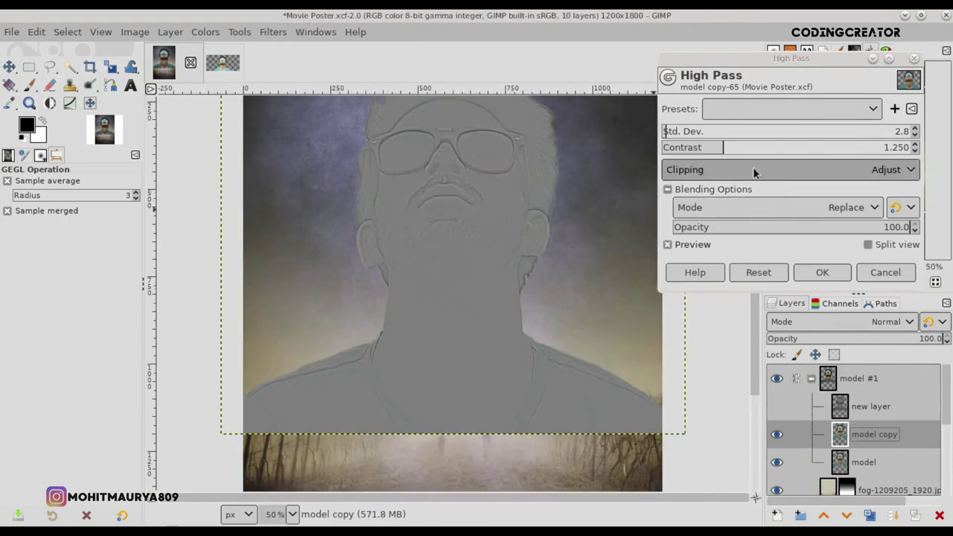
pyautogui.click(724, 147)
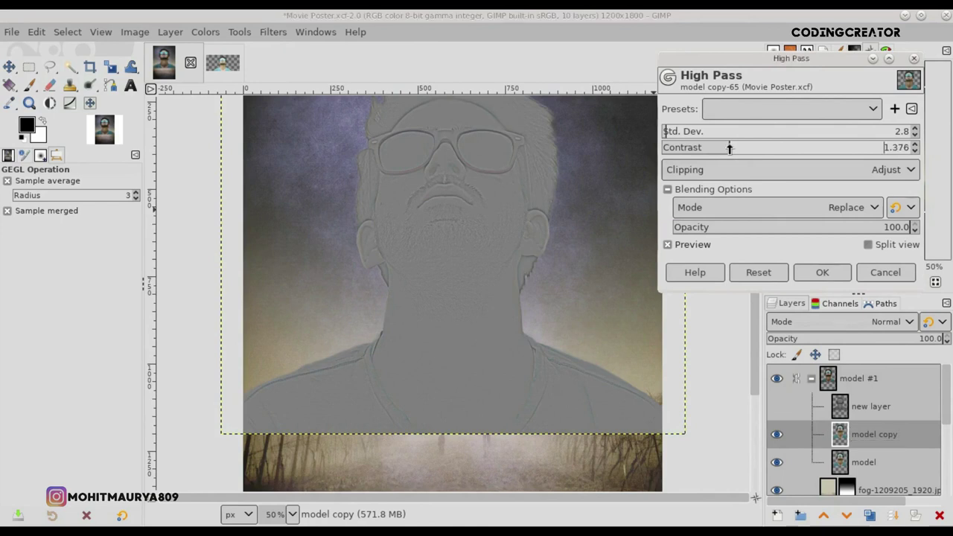
pyautogui.moveTo(729, 148); pyautogui.dragTo(733, 147)
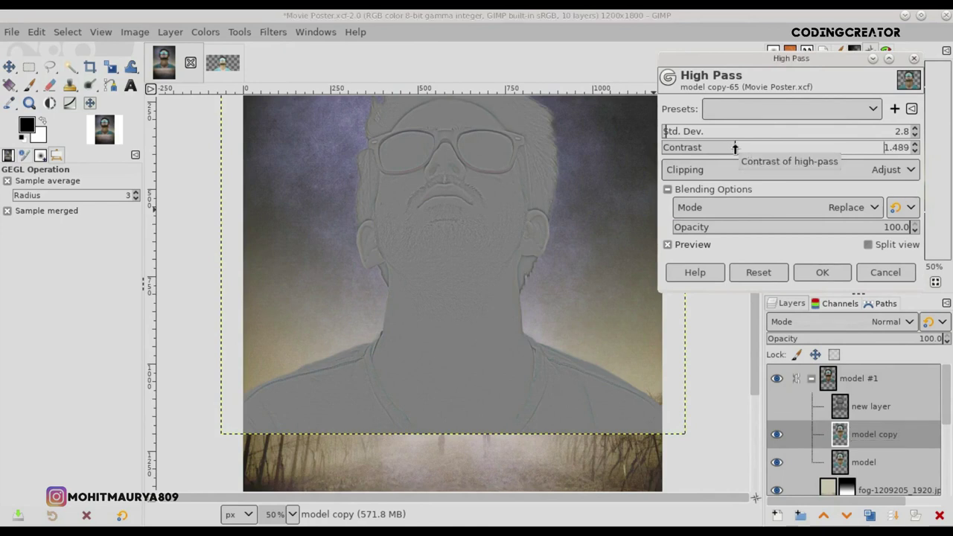
pyautogui.click(668, 244)
pyautogui.click(668, 245)
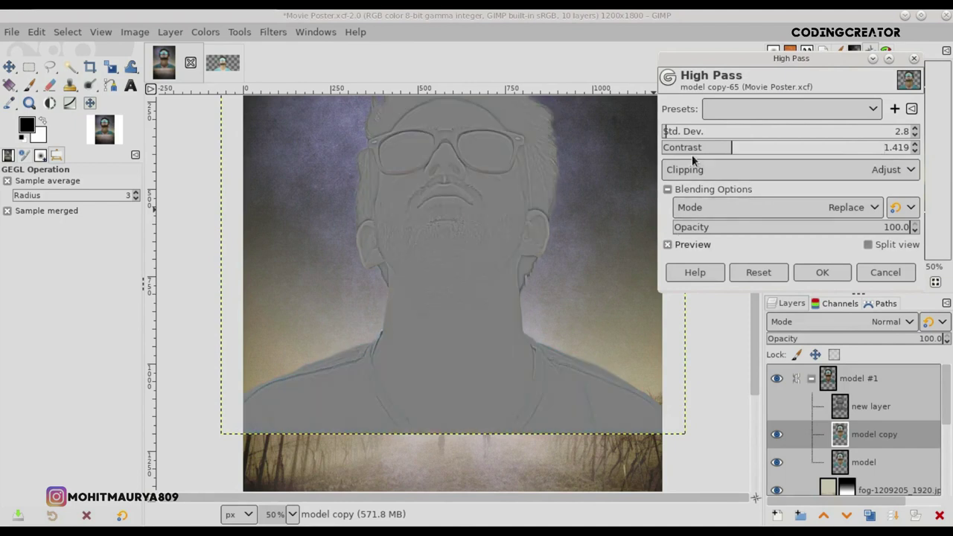
pyautogui.click(821, 273)
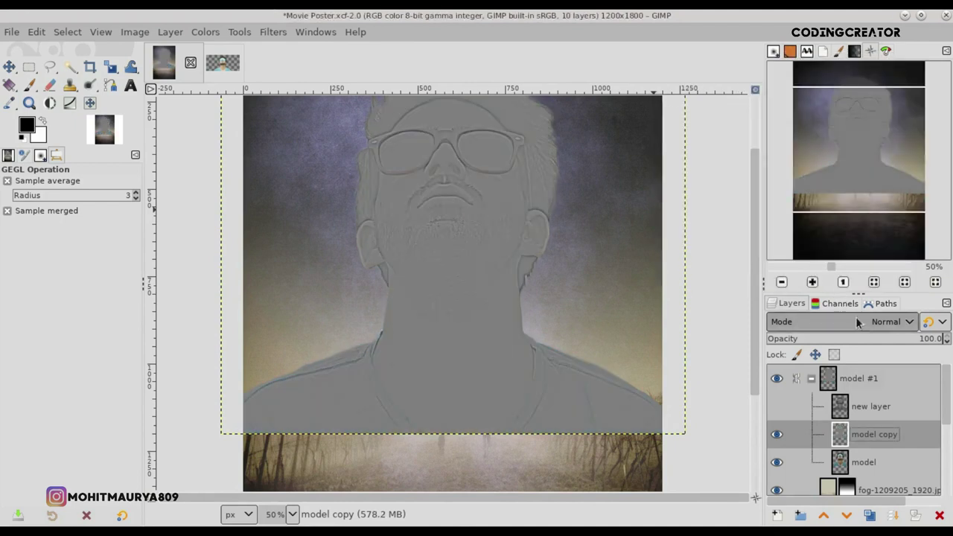
# Set model copy's mode to Linear light, compare the sharpening, and zoom out.
pyautogui.click(858, 322)
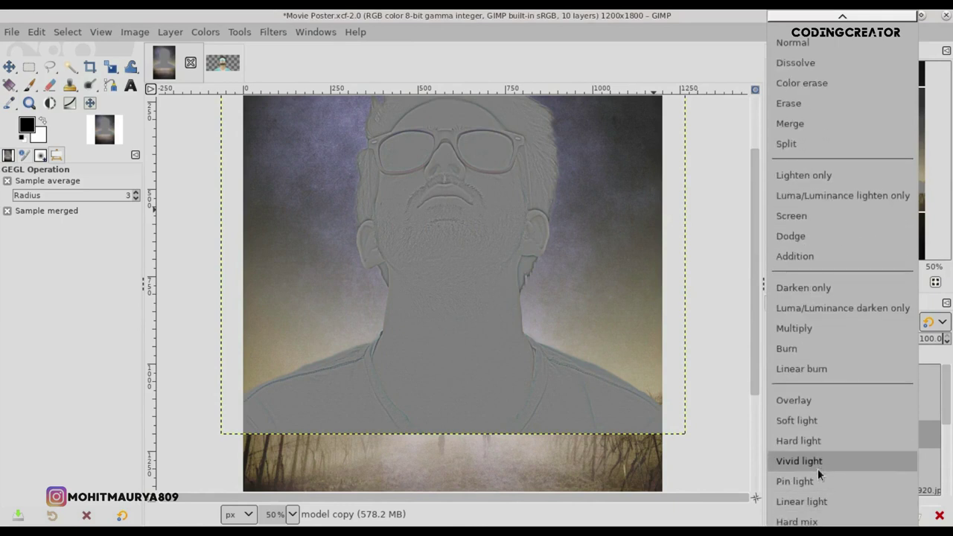
pyautogui.click(815, 502)
pyautogui.click(779, 436)
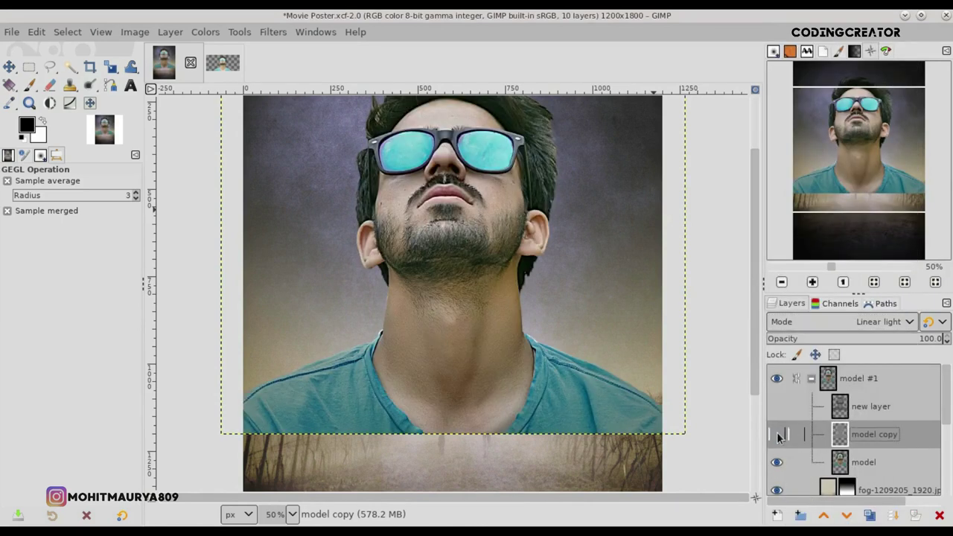
pyautogui.click(778, 406)
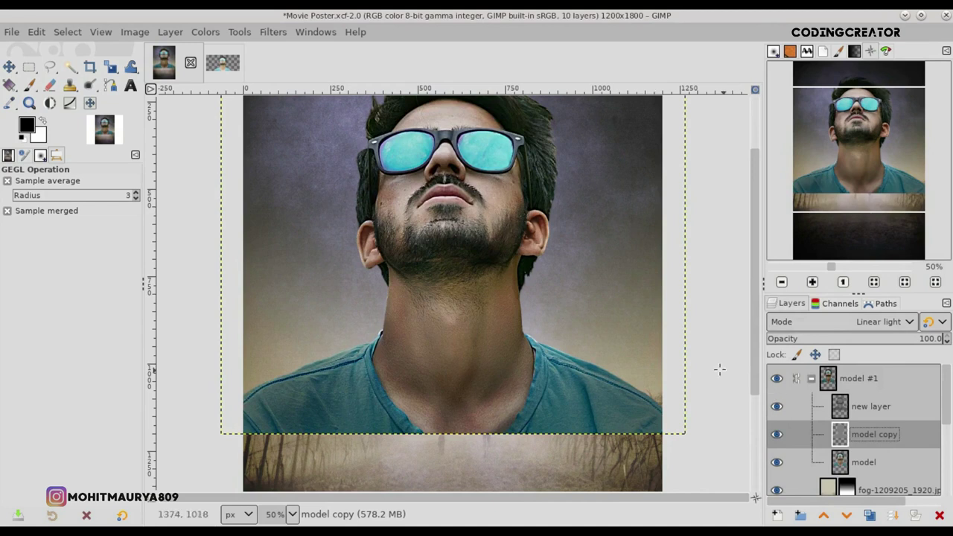
pyautogui.press('-')
pyautogui.press('-')
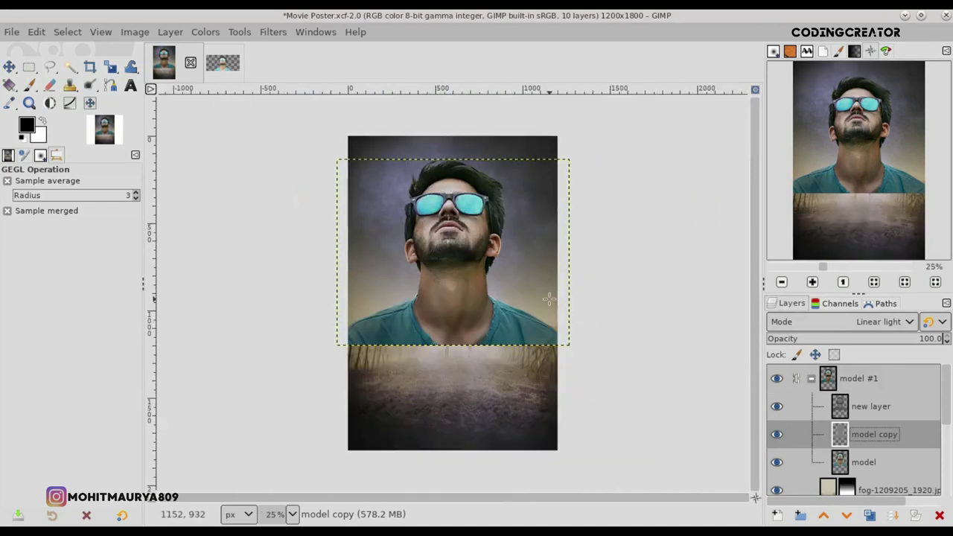
# Move the fog layer above model #1, hide fog and texture, and delete the Background layer.
pyautogui.press('m')
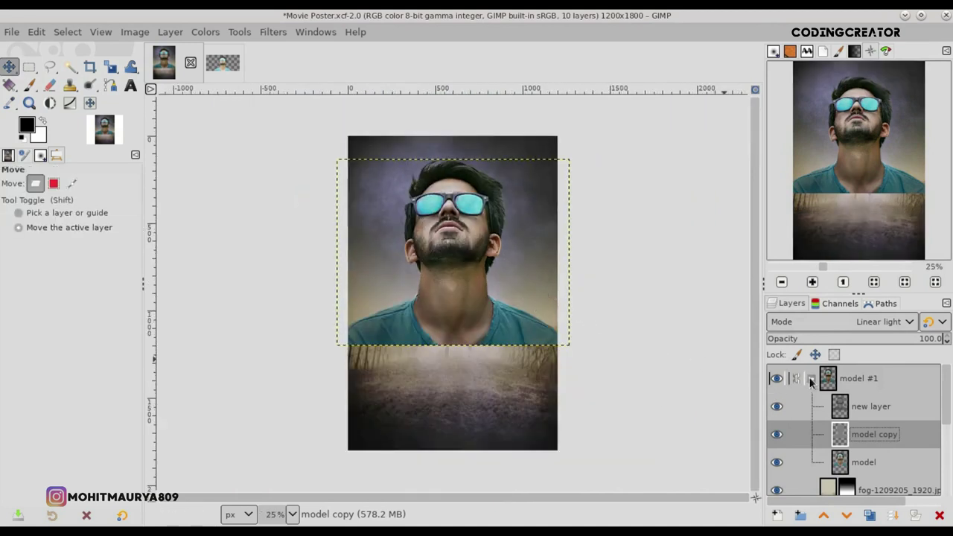
pyautogui.click(811, 379)
pyautogui.click(777, 378)
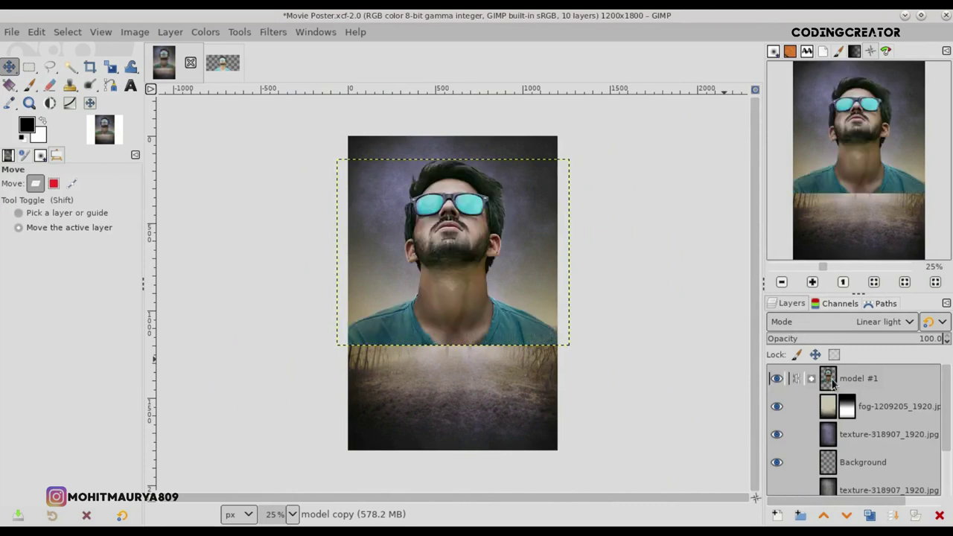
pyautogui.moveTo(829, 401); pyautogui.dragTo(829, 378)
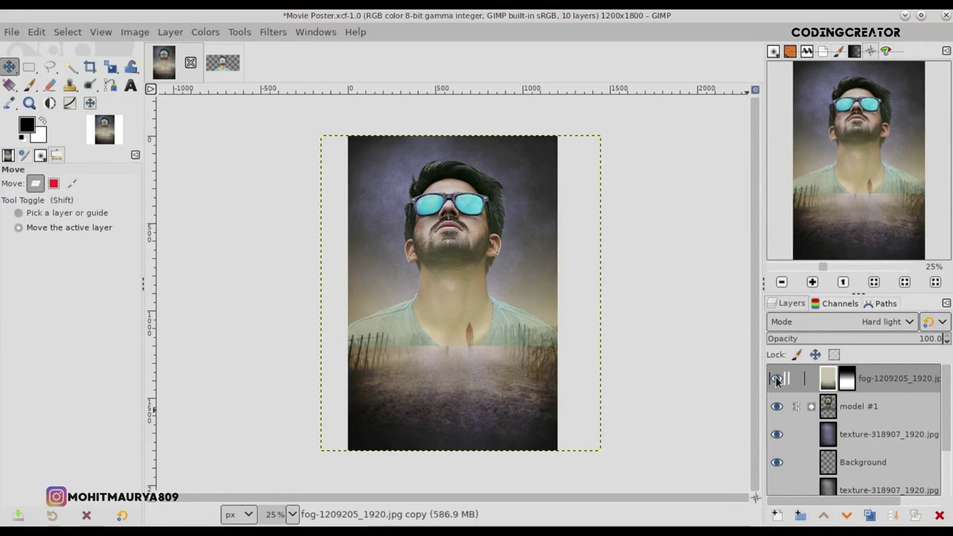
pyautogui.click(777, 378)
pyautogui.click(777, 434)
pyautogui.click(874, 466)
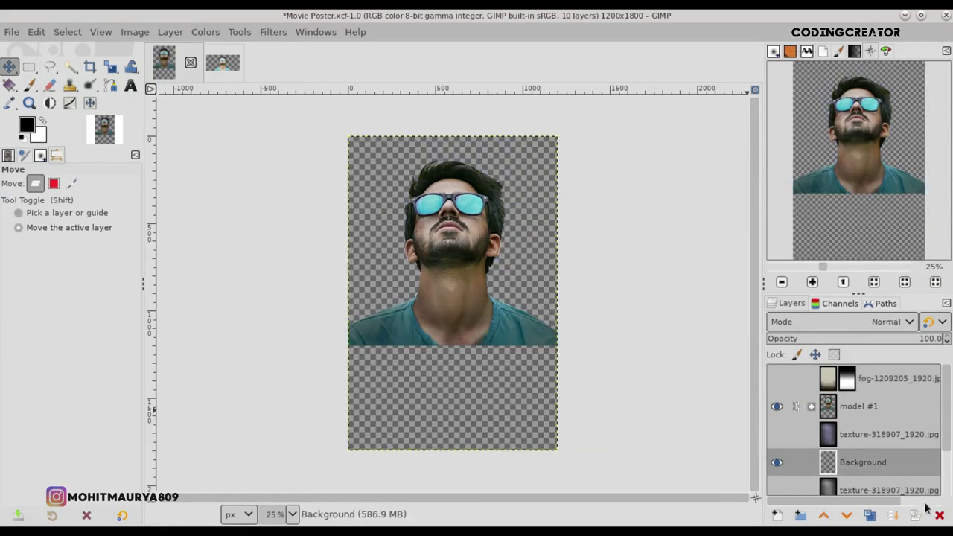
pyautogui.click(939, 515)
# Create a Visible layer with New from Visible, move it up, and re-show fog and texture.
pyautogui.rightClick(833, 408)
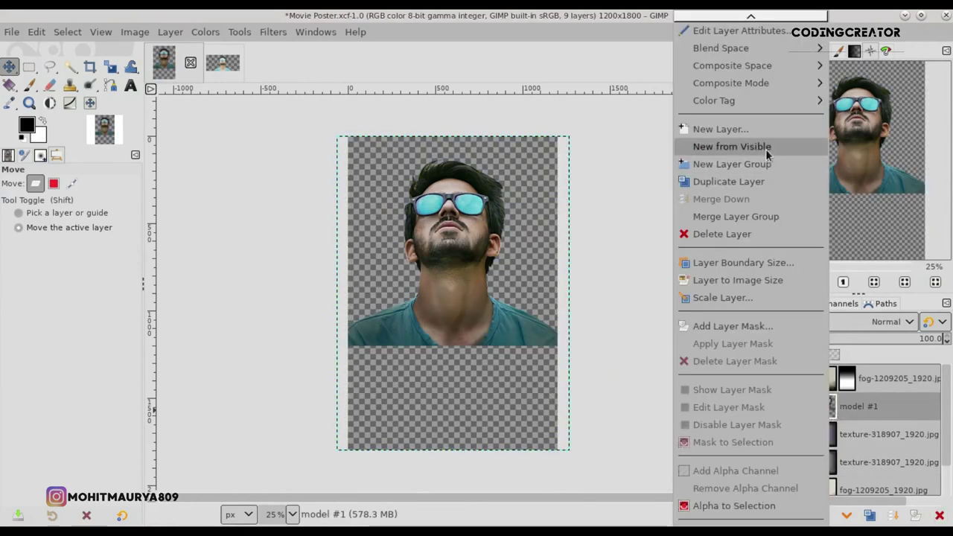
pyautogui.click(732, 146)
pyautogui.moveTo(860, 438)
pyautogui.mouseDown()
pyautogui.moveTo(846, 400)
pyautogui.moveTo(849, 484)
pyautogui.mouseUp()
pyautogui.click(811, 408)
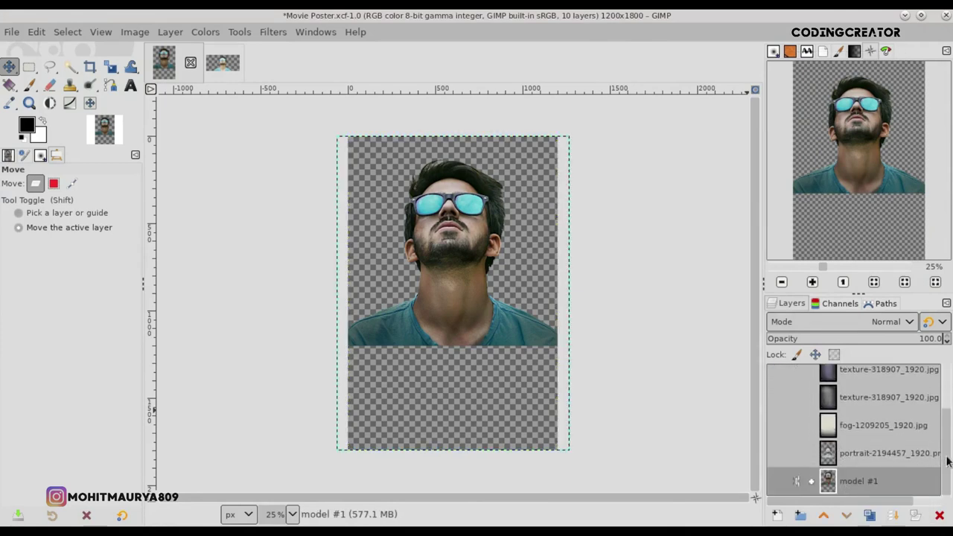
pyautogui.moveTo(948, 461); pyautogui.dragTo(931, 387)
pyautogui.moveTo(776, 378); pyautogui.dragTo(777, 435)
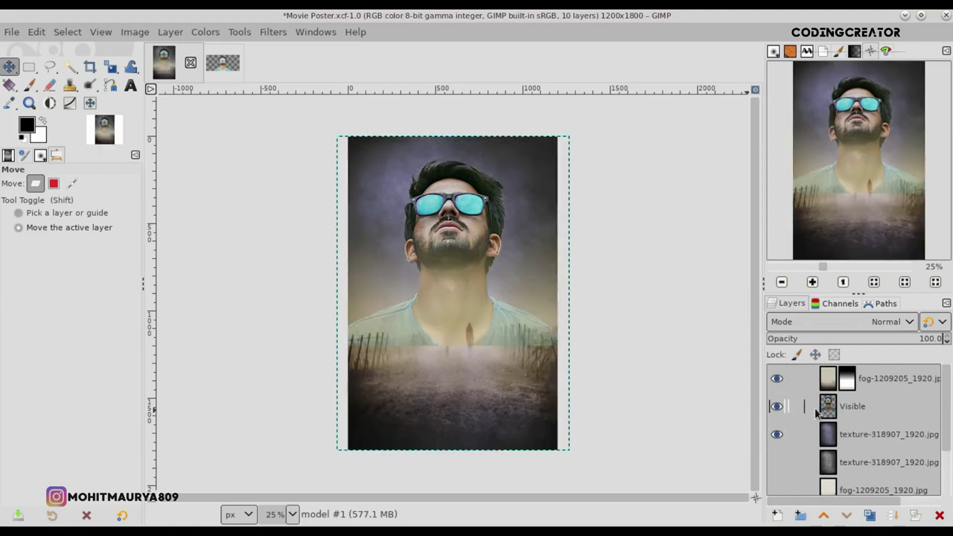
# Add a white, fully opaque layer mask to the Visible layer.
pyautogui.click(829, 408)
pyautogui.click(915, 515)
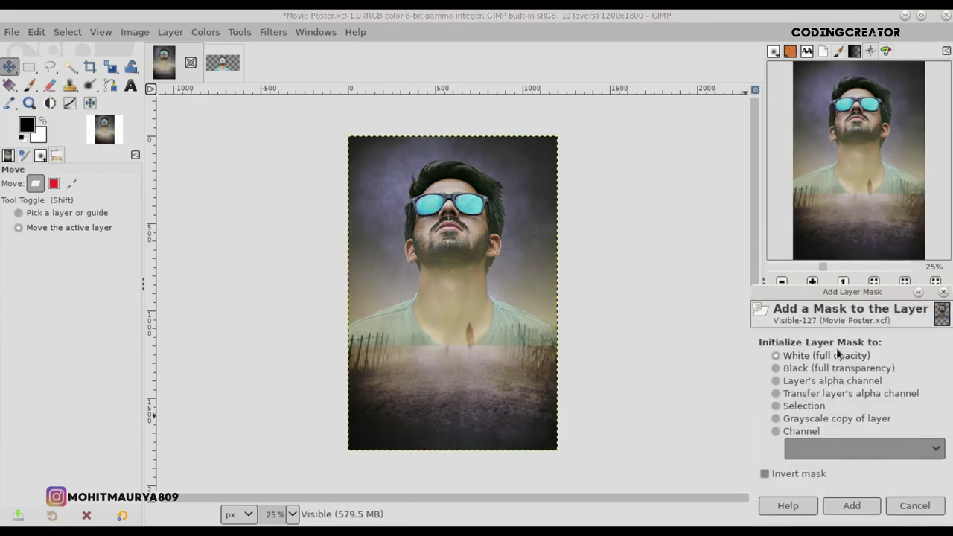
pyautogui.click(847, 506)
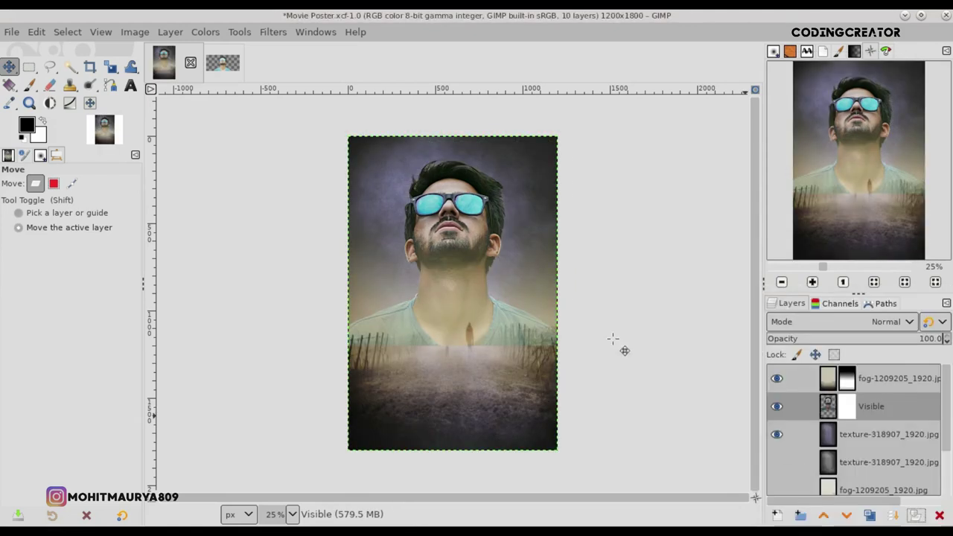
pyautogui.click(9, 85)
# Draw a linear vertical gradient on the Visible mask fading from the fog up to the neck.
pyautogui.click(15, 226)
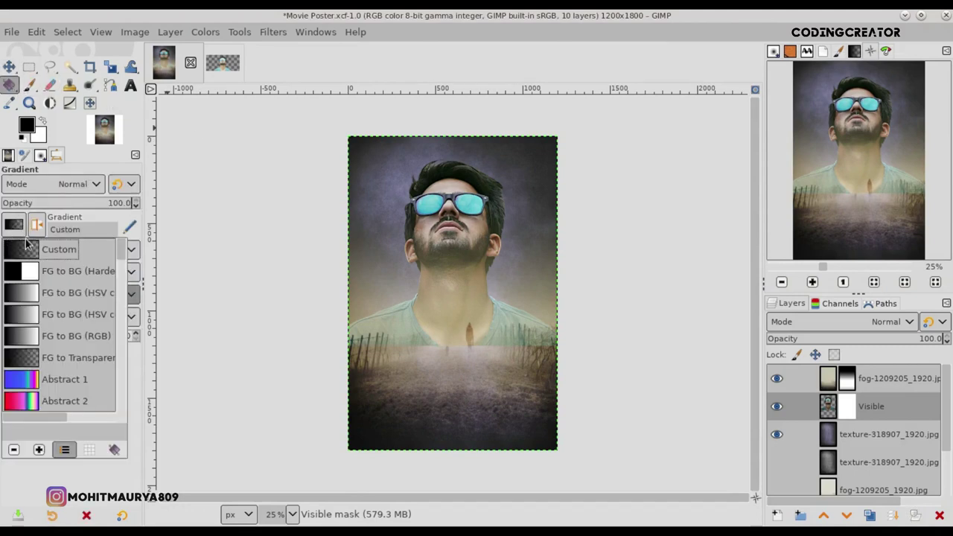
pyautogui.click(33, 242)
pyautogui.click(61, 274)
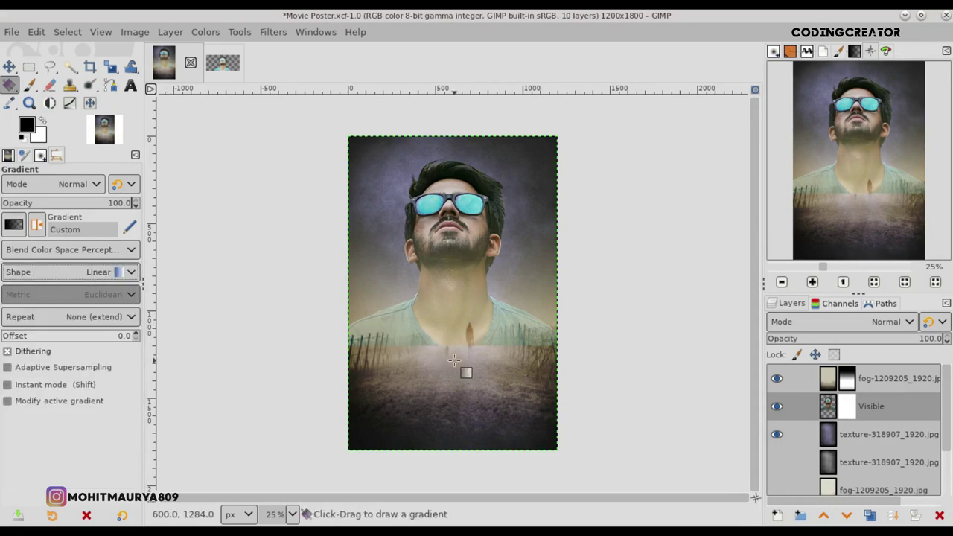
pyautogui.moveTo(446, 365); pyautogui.dragTo(449, 296)
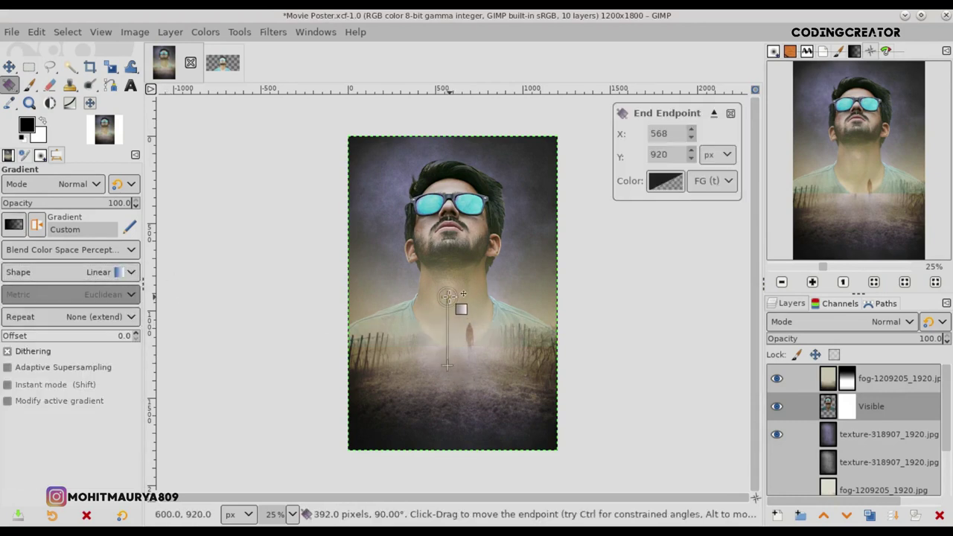
pyautogui.press('Return')
pyautogui.moveTo(444, 361); pyautogui.dragTo(444, 298)
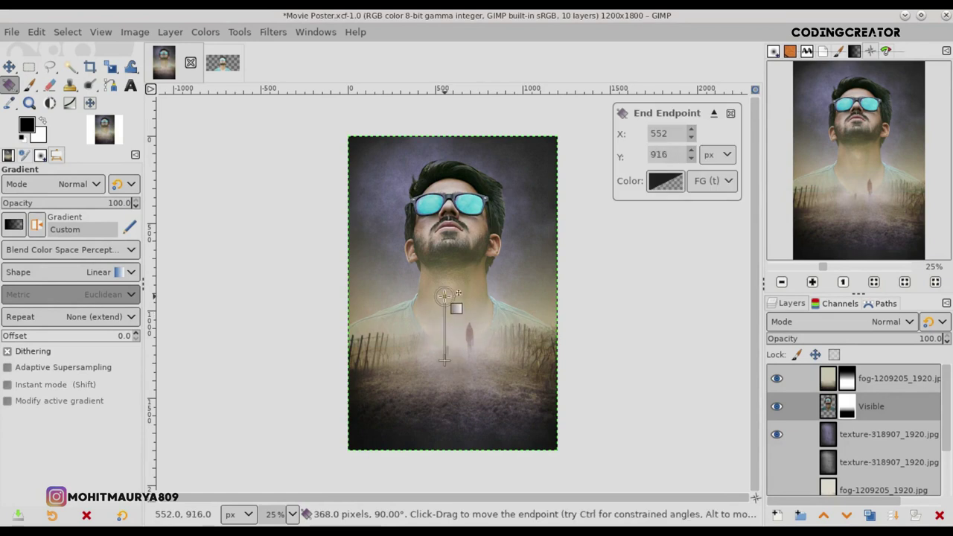
pyautogui.press('Return')
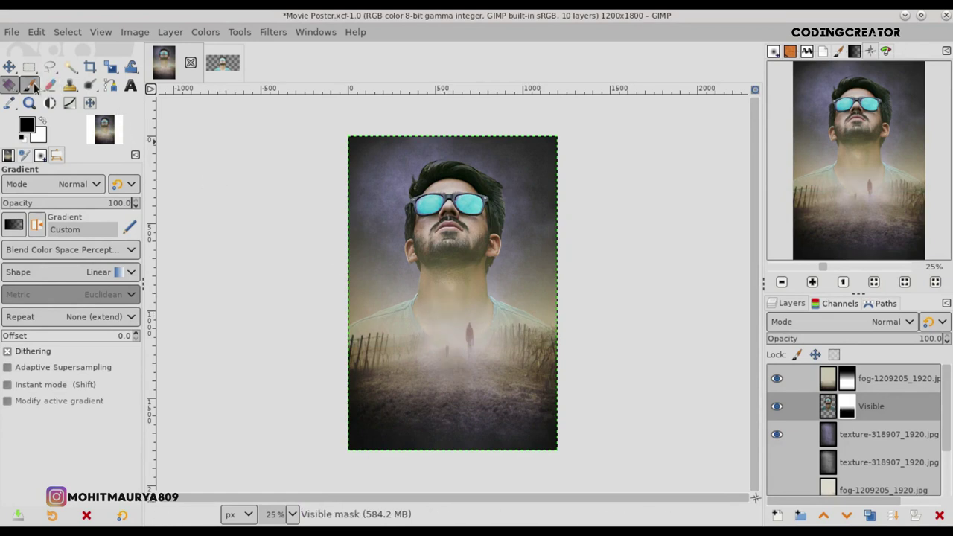
# Paint the mask with a slightly larger brush to blend more fog into the lower middle.
pyautogui.click(29, 85)
pyautogui.moveTo(37, 249); pyautogui.dragTo(65, 249)
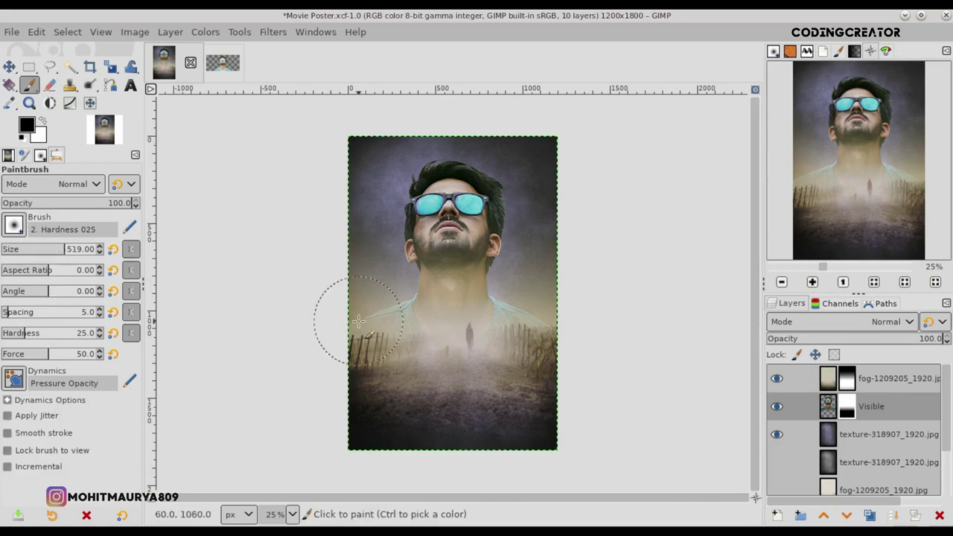
pyautogui.moveTo(457, 350)
pyautogui.mouseDown()
pyautogui.moveTo(392, 355)
pyautogui.moveTo(534, 378)
pyautogui.moveTo(481, 353)
pyautogui.moveTo(506, 360)
pyautogui.mouseUp()
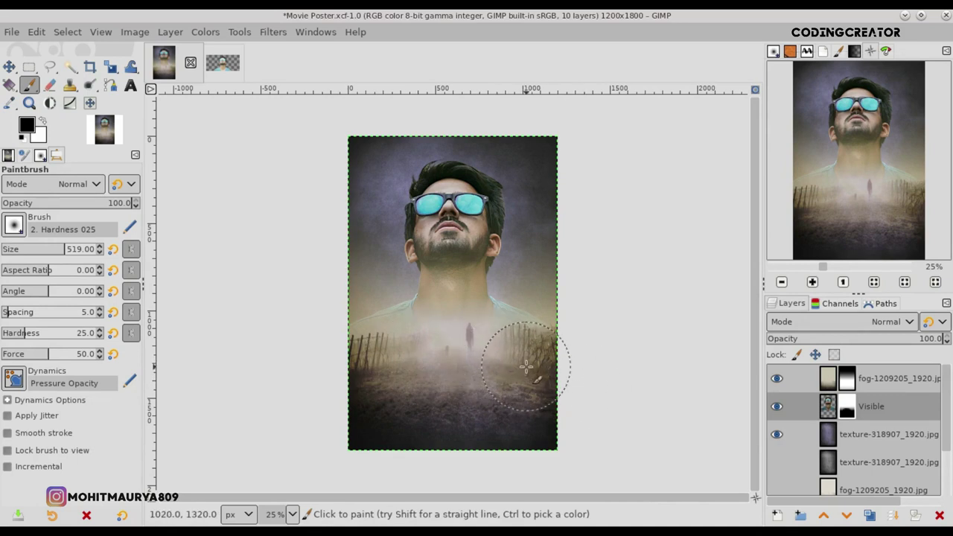
pyautogui.click(28, 354)
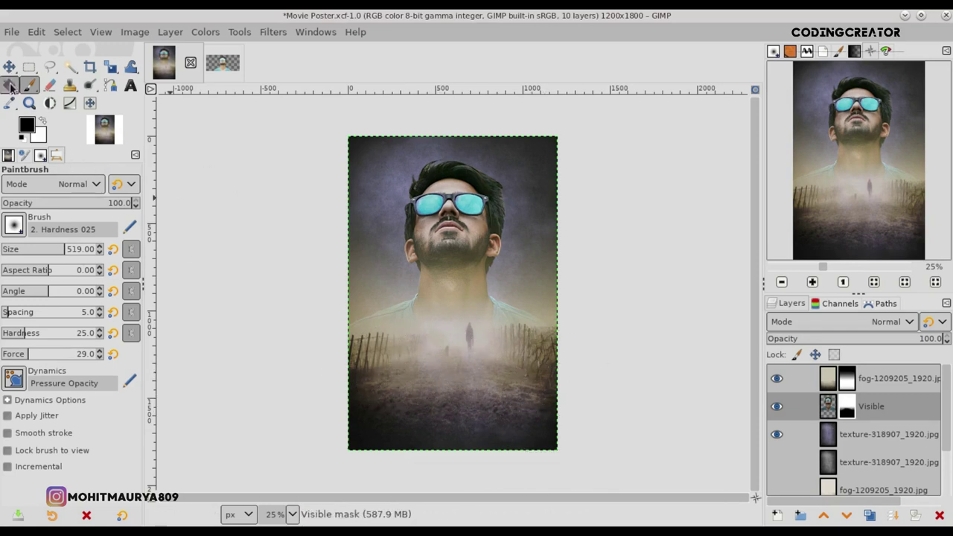
pyautogui.click(7, 68)
# Duplicate Visible, apply the mask on Visible copy, and move Visible below the texture layer.
pyautogui.click(829, 405)
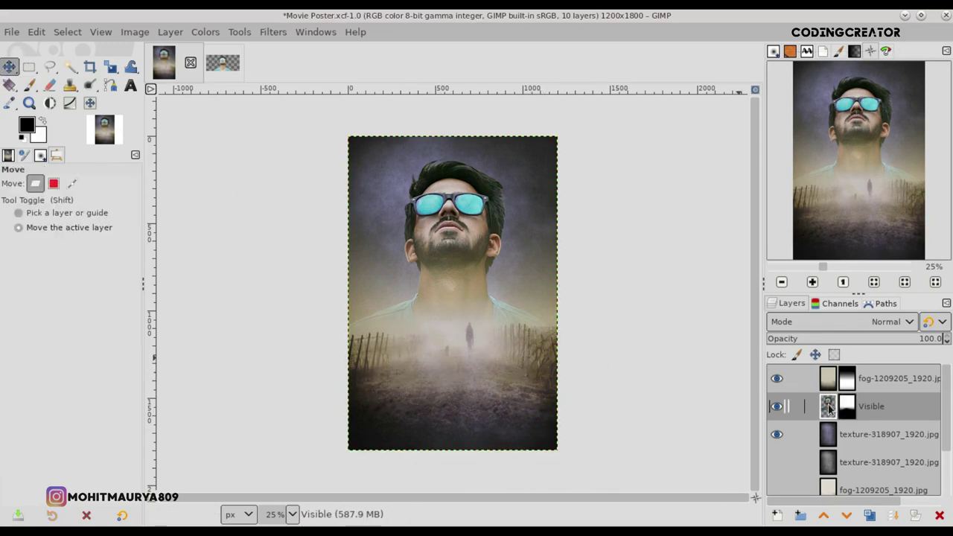
pyautogui.click(870, 515)
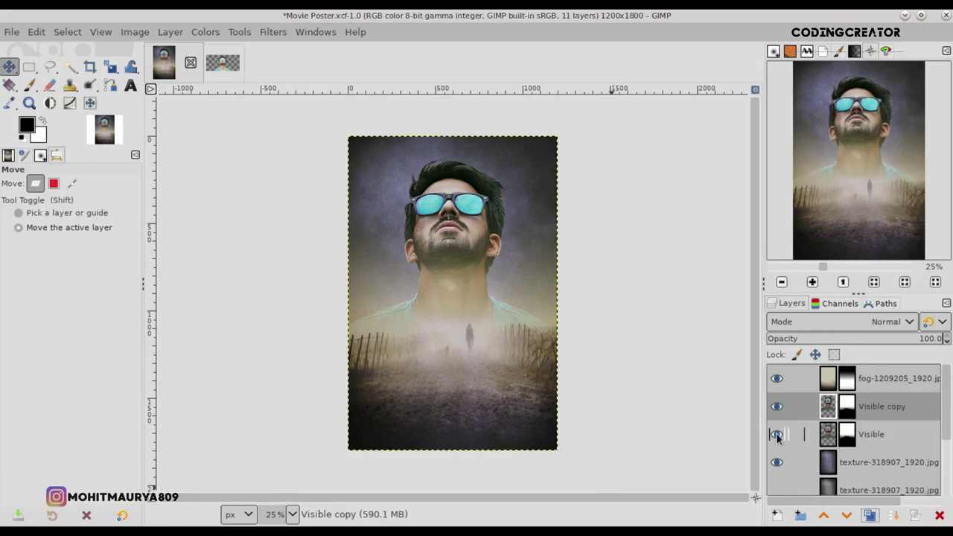
pyautogui.rightClick(825, 410)
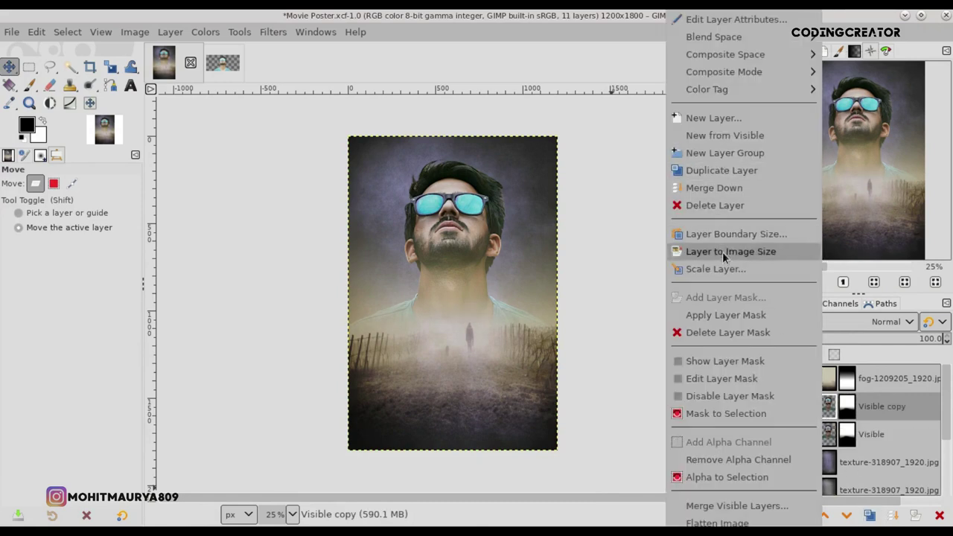
pyautogui.click(731, 316)
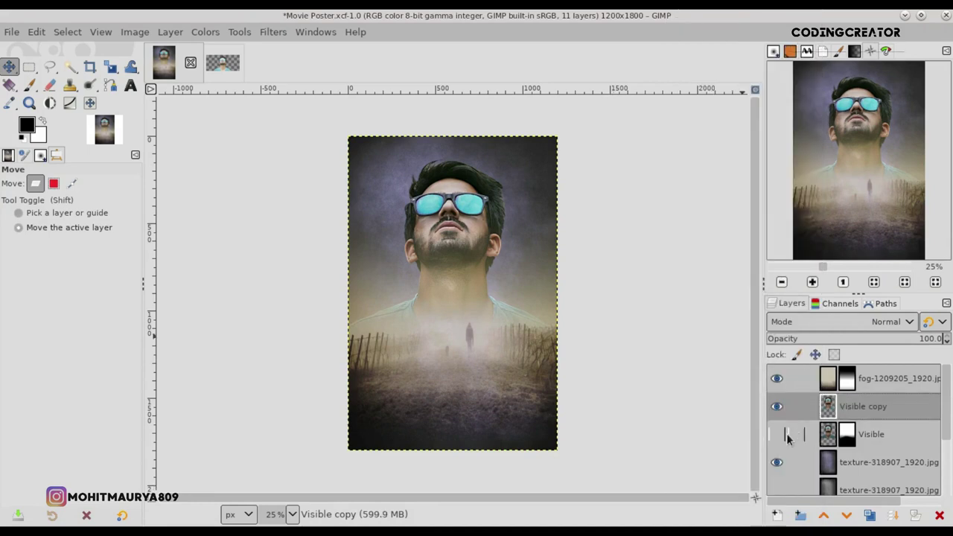
pyautogui.click(825, 441)
pyautogui.moveTo(825, 451); pyautogui.dragTo(827, 470)
# Add new layer #1 above Visible copy and select the man's silhouette with Alpha to Selection.
pyautogui.click(828, 409)
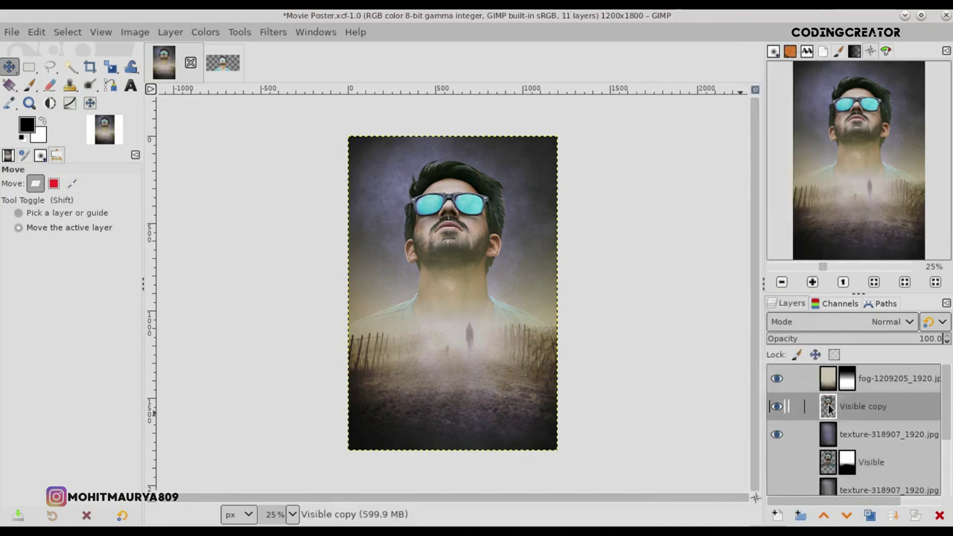
pyautogui.click(777, 517)
pyautogui.click(847, 505)
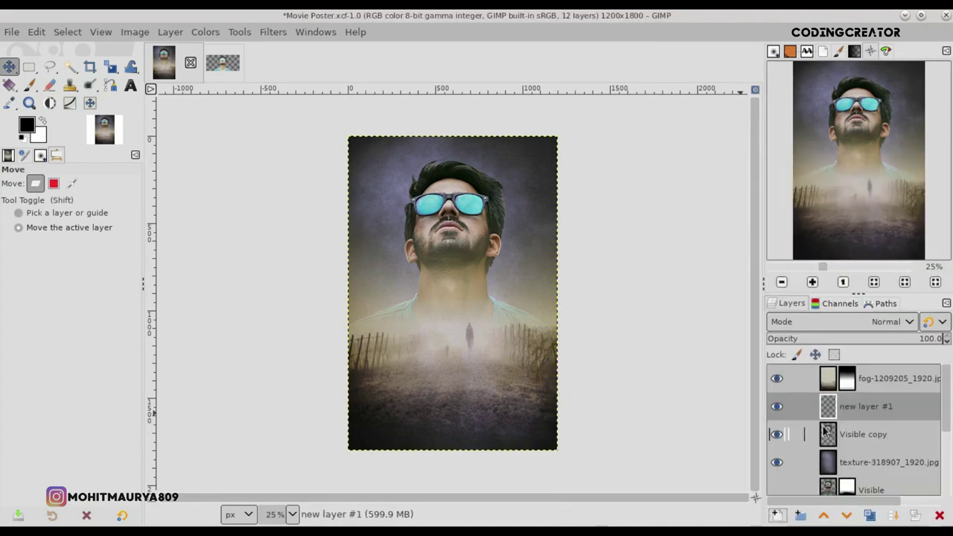
pyautogui.rightClick(819, 440)
pyautogui.click(727, 477)
pyautogui.click(865, 406)
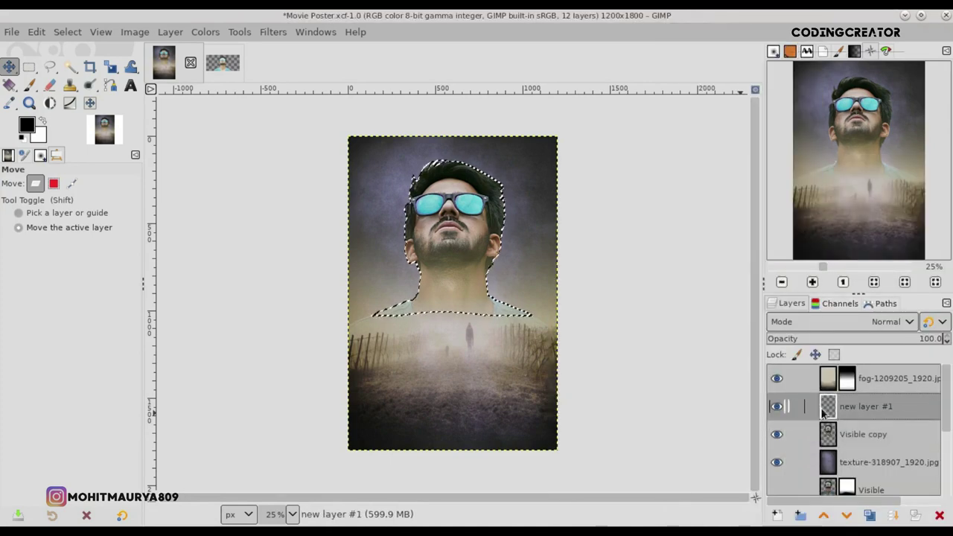
# Set the foreground colour to neutral grey 808080.
pyautogui.click(26, 125)
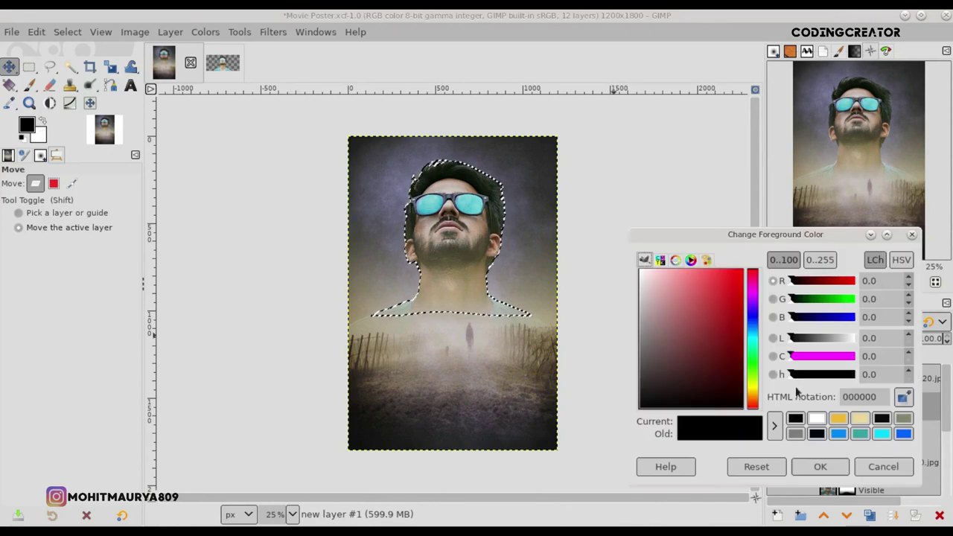
pyautogui.click(903, 419)
pyautogui.moveTo(877, 397); pyautogui.dragTo(803, 402)
pyautogui.write('808080')
pyautogui.press('Return')
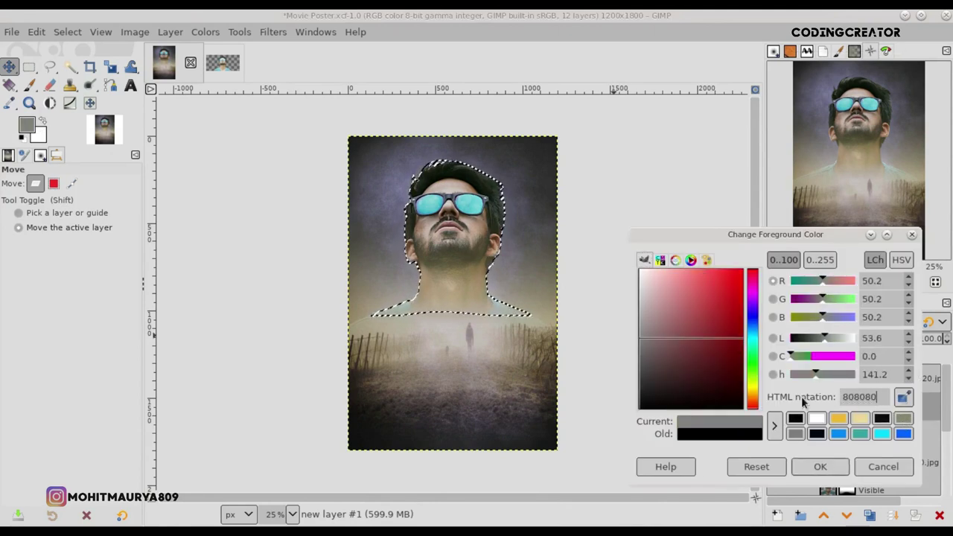
pyautogui.click(816, 469)
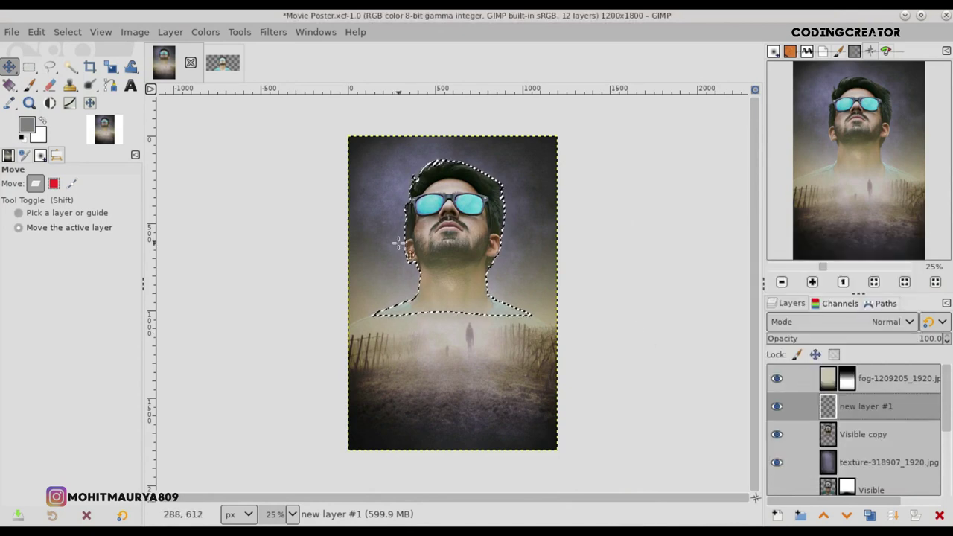
# Fill the silhouette with grey, set the layer mode to Overlay, and Select > None.
pyautogui.click(36, 31)
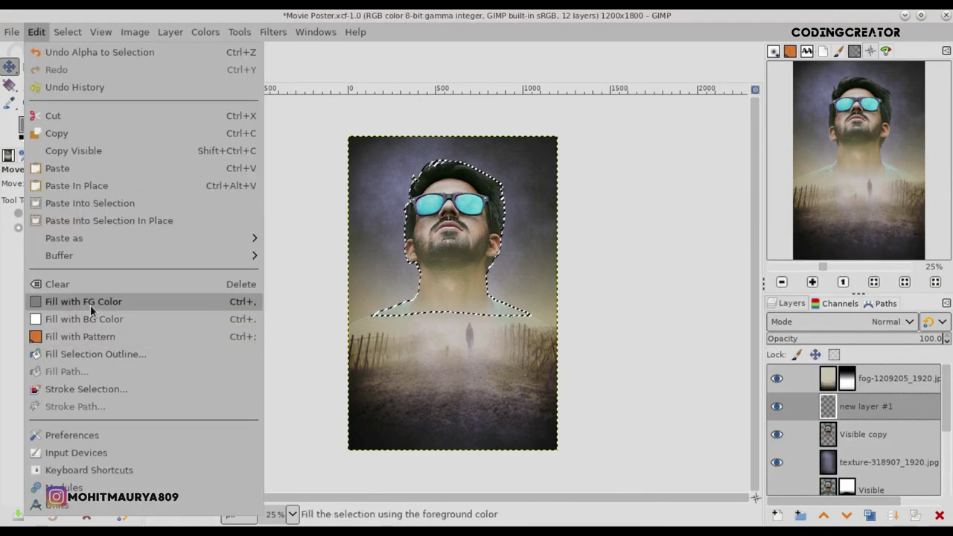
pyautogui.click(52, 301)
pyautogui.click(886, 322)
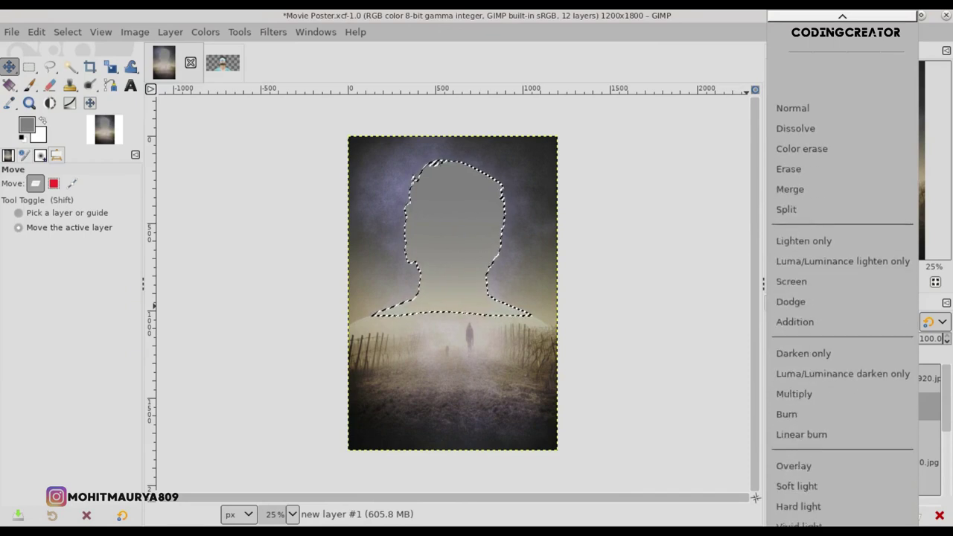
pyautogui.click(847, 461)
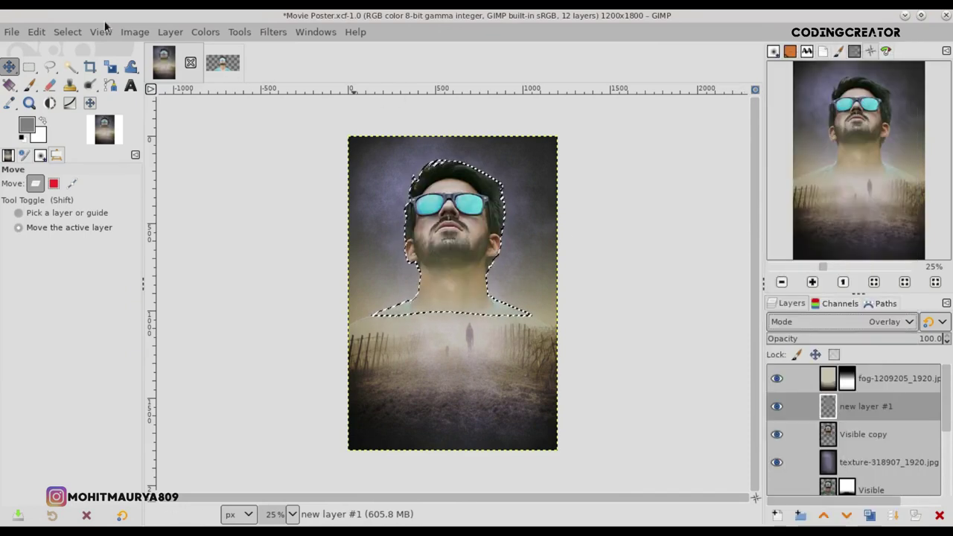
pyautogui.click(67, 32)
pyautogui.click(74, 68)
# Burn shadows onto the chest and the fog below the man on new layer #1, then compare.
pyautogui.click(109, 86)
pyautogui.scroll(-3, 134, 379)
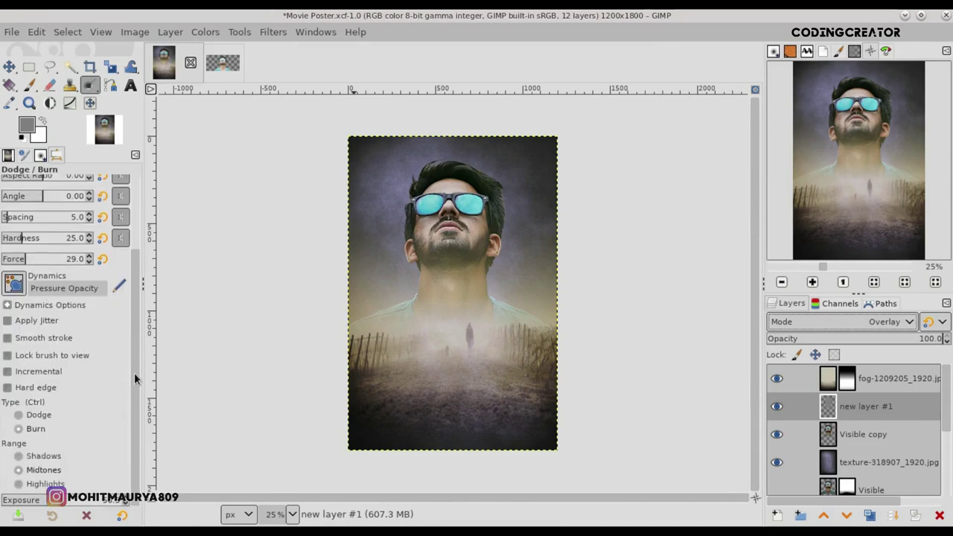
pyautogui.scroll(3, 138, 388)
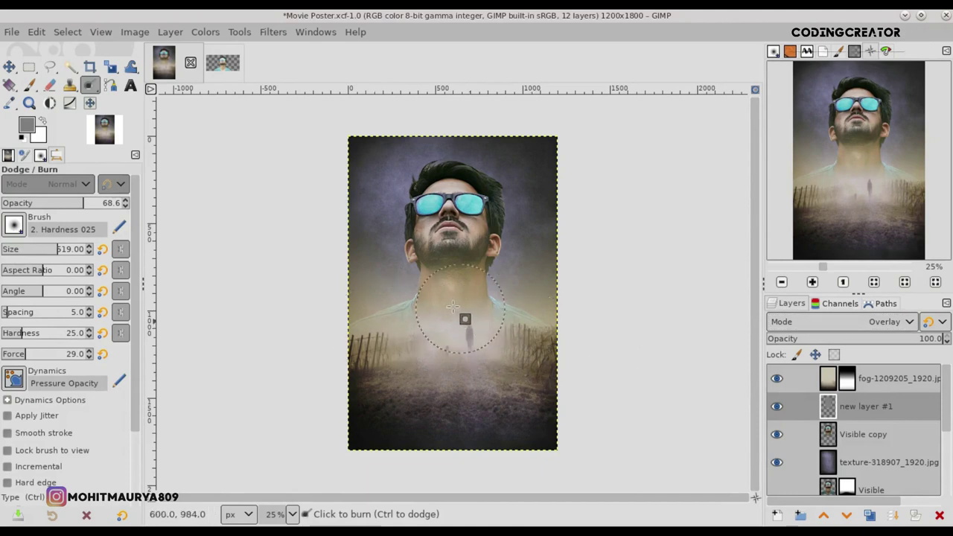
pyautogui.moveTo(487, 316); pyautogui.dragTo(488, 287)
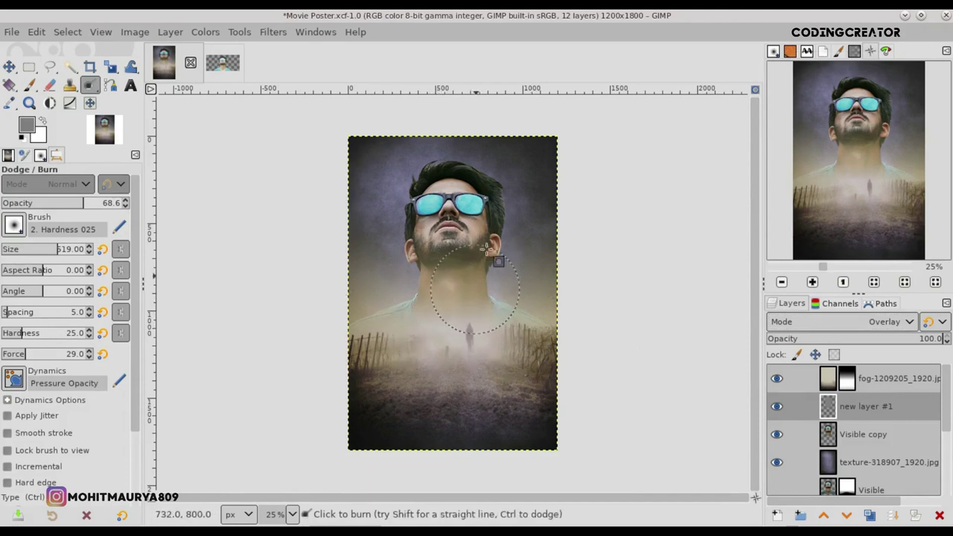
pyautogui.moveTo(432, 334); pyautogui.dragTo(523, 344)
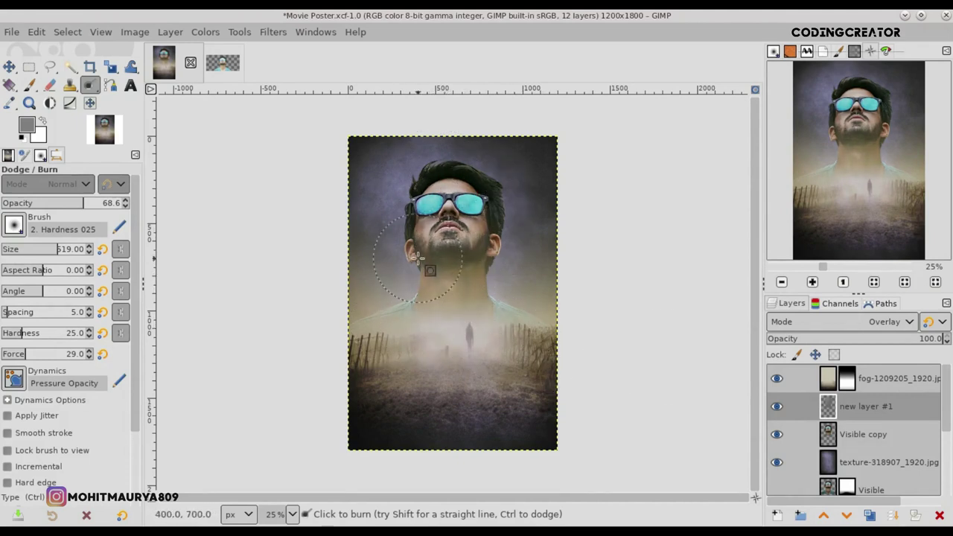
pyautogui.click(776, 406)
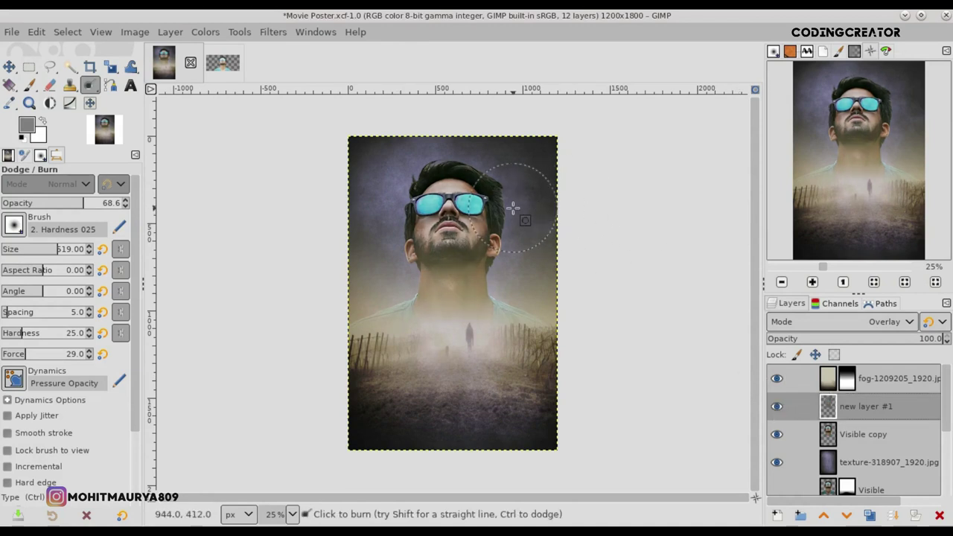
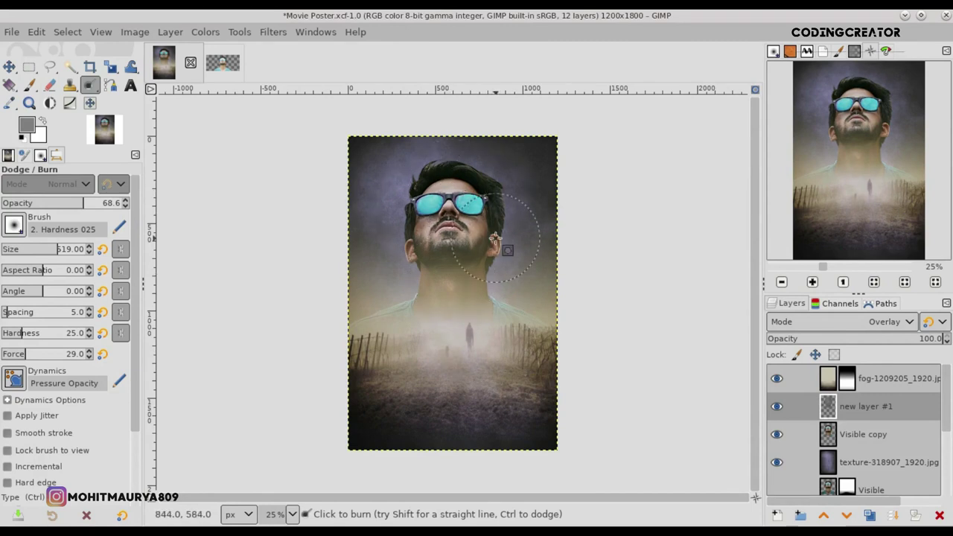
# Hide new layer #1, save the poster, and add a new layer below Visible copy.
pyautogui.click(777, 408)
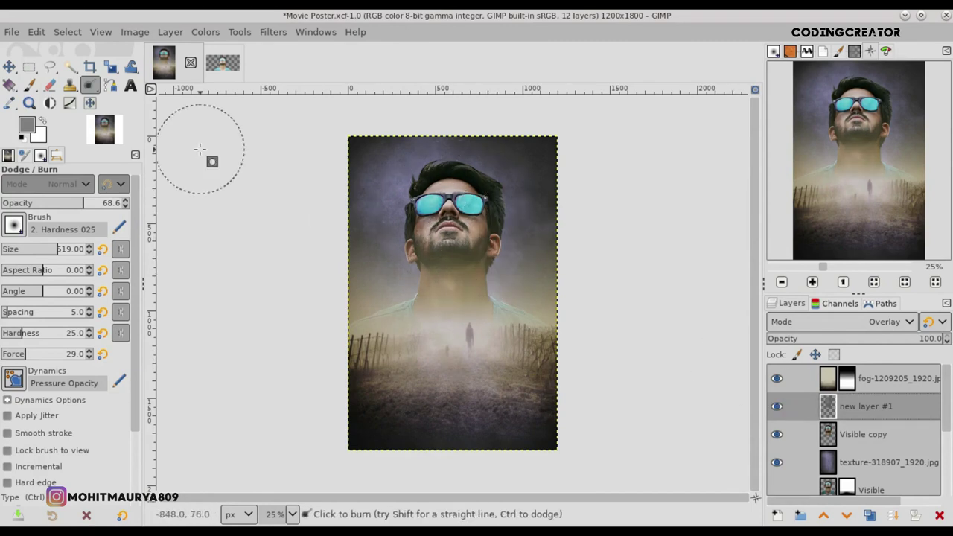
pyautogui.click(9, 68)
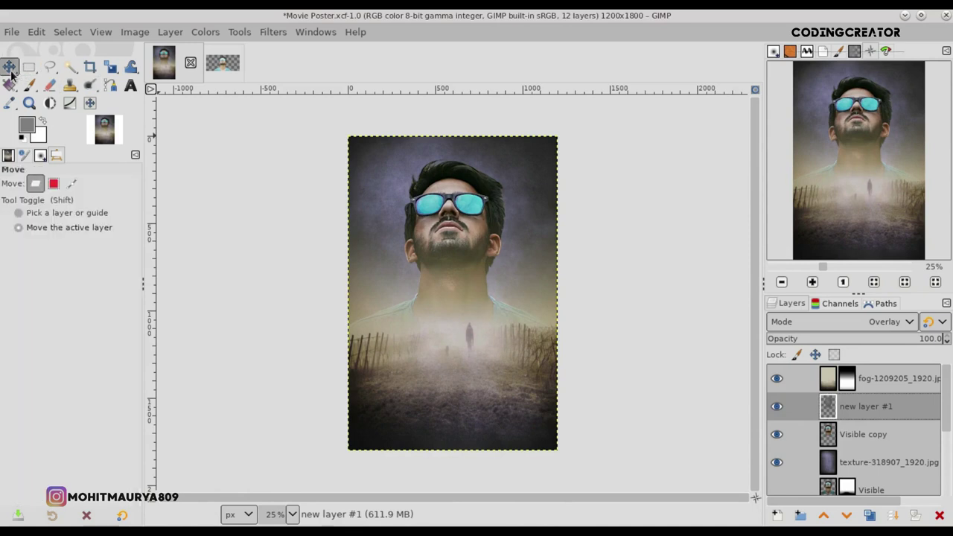
pyautogui.hotkey('ctrl', 's')
pyautogui.click(777, 515)
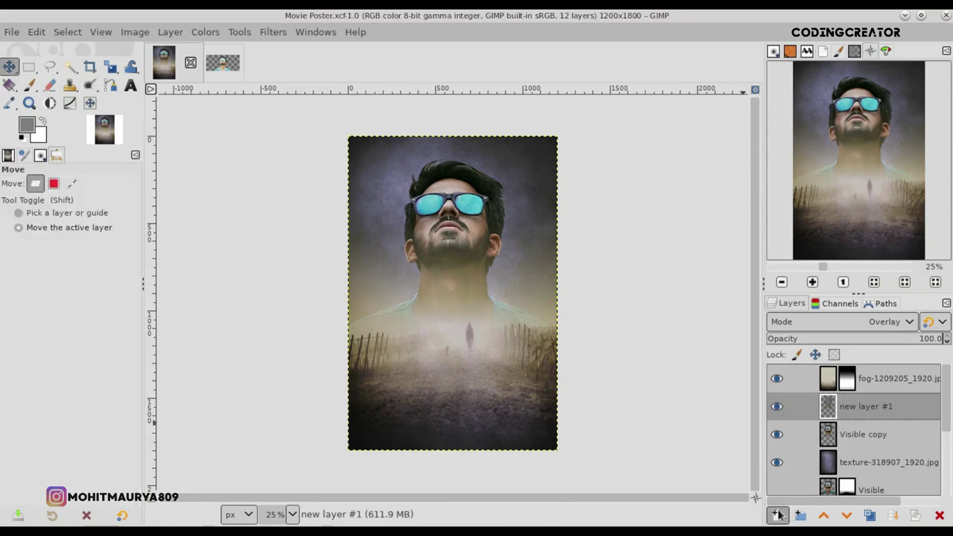
pyautogui.click(848, 503)
pyautogui.moveTo(832, 417); pyautogui.dragTo(833, 463)
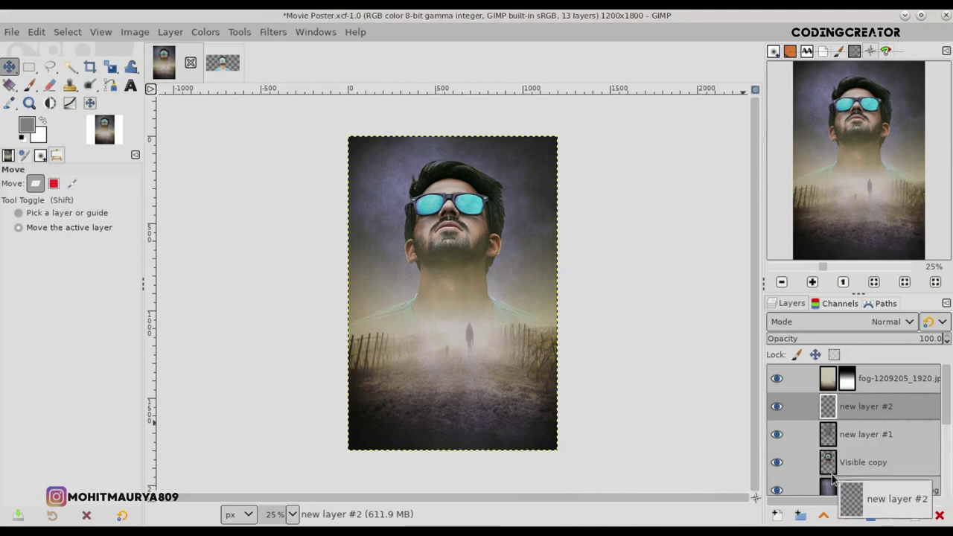
# Choose a smaller ADR_12 splatter brush and stamp a large splatter over the lower image.
pyautogui.click(27, 86)
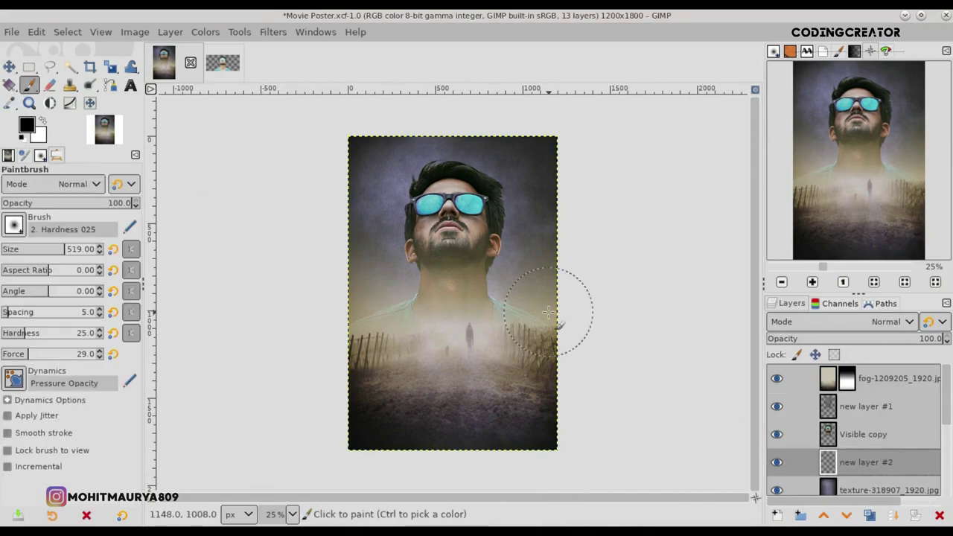
pyautogui.press('BackSpace')
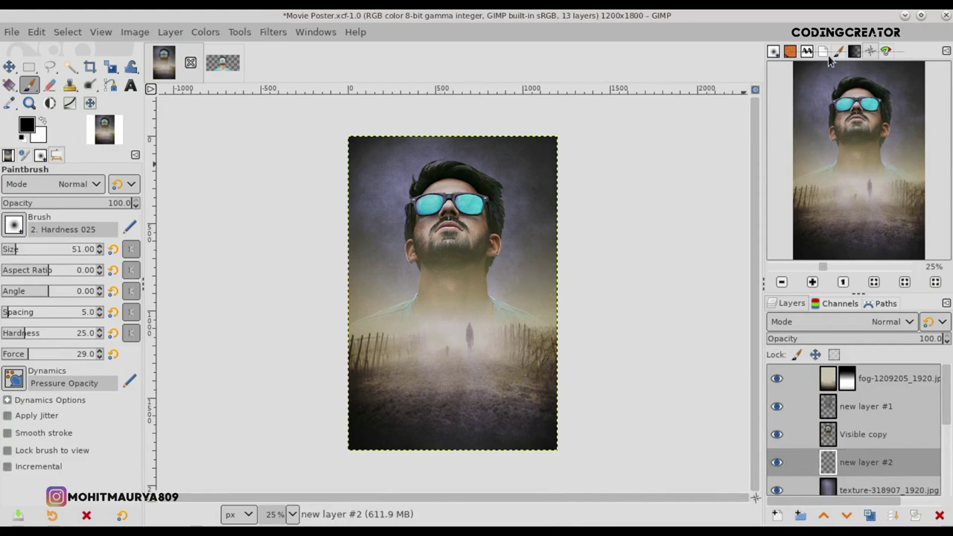
pyautogui.click(773, 52)
pyautogui.click(875, 165)
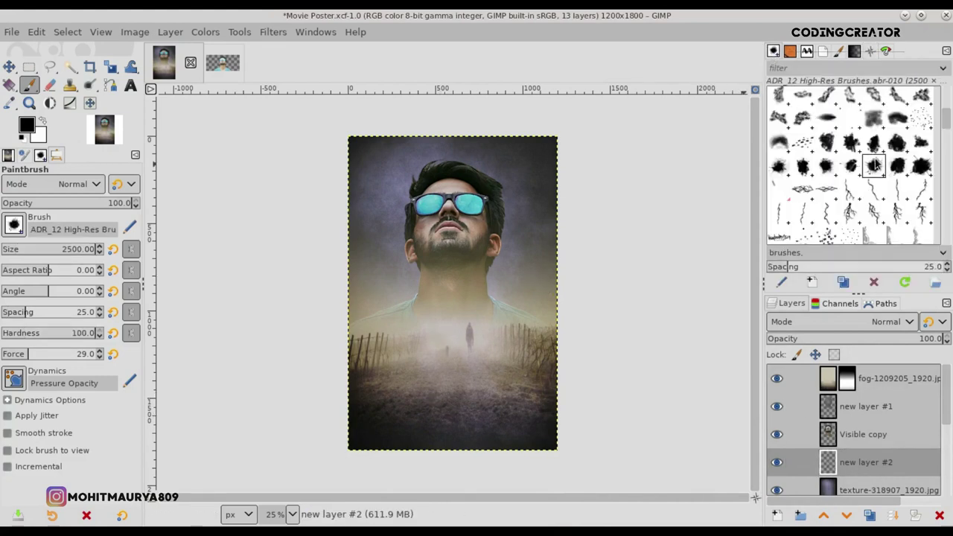
pyautogui.click(868, 51)
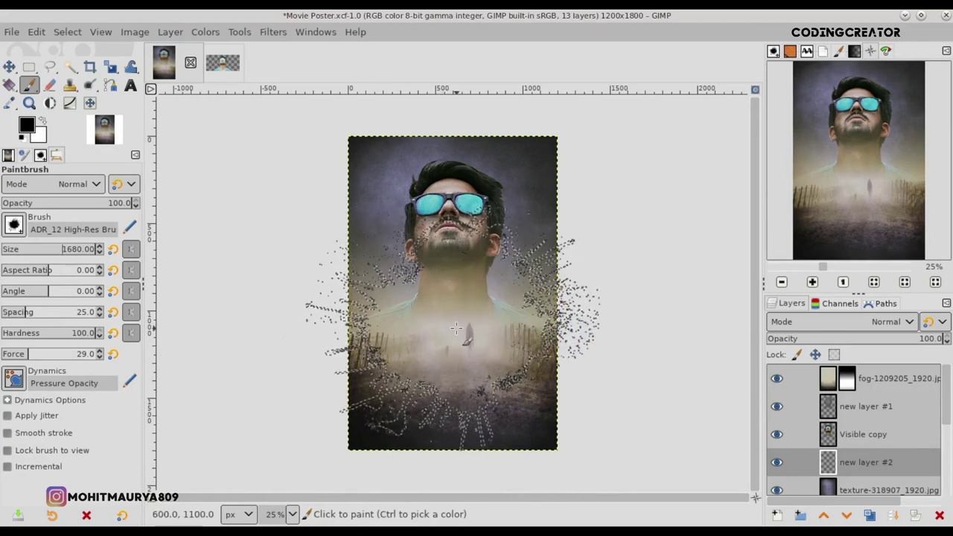
pyautogui.click(456, 329)
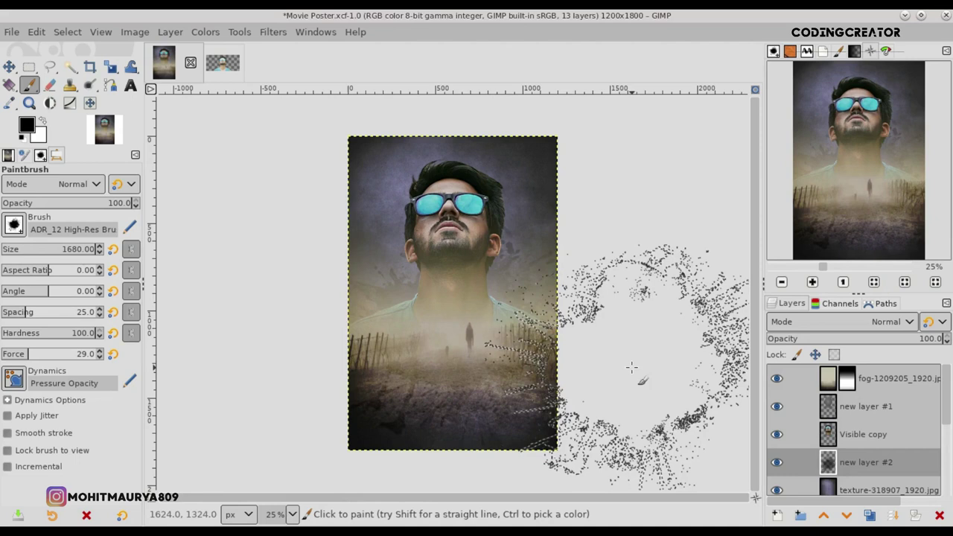
# Replace that layer with a fresh one and stamp black splatters around the man's shoulders.
pyautogui.click(938, 516)
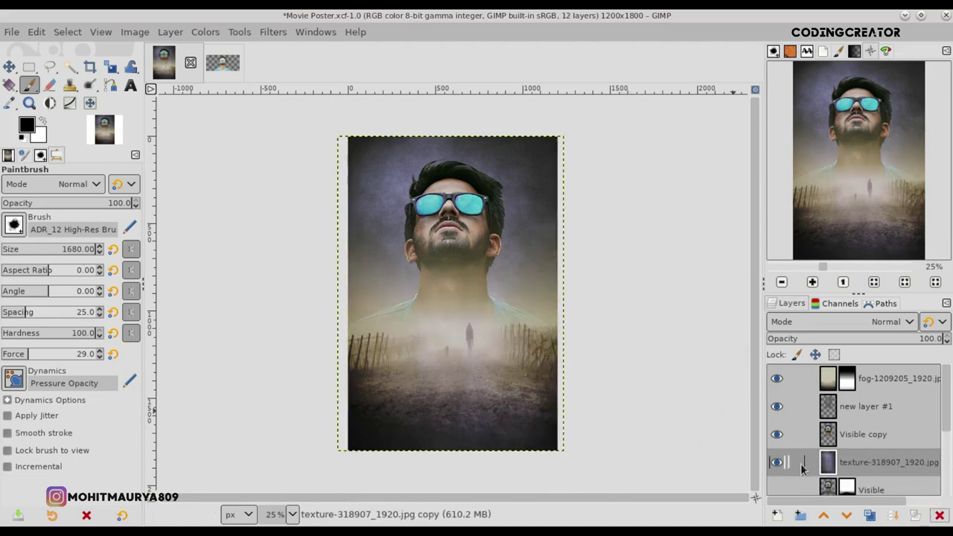
pyautogui.click(776, 515)
pyautogui.click(853, 506)
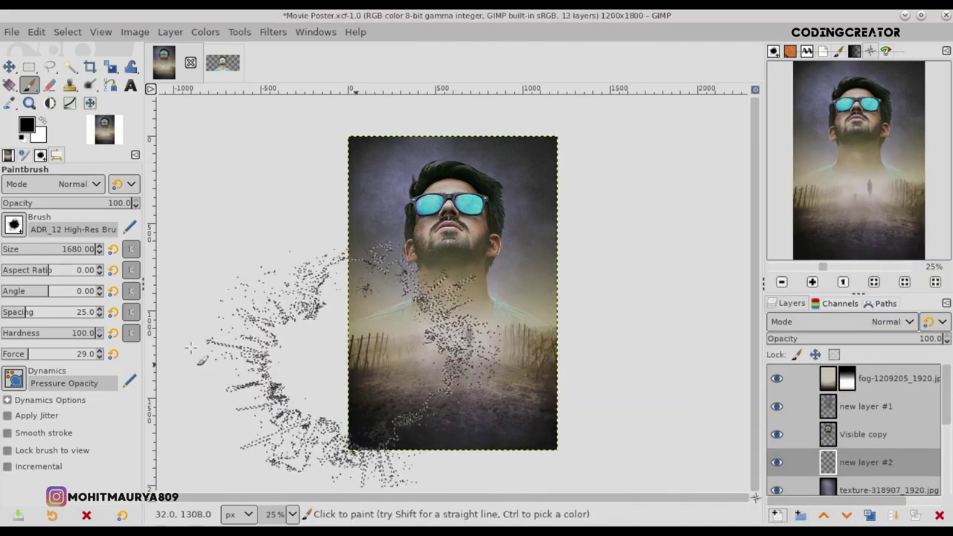
pyautogui.click(53, 354)
pyautogui.write('100')
pyautogui.click(436, 325)
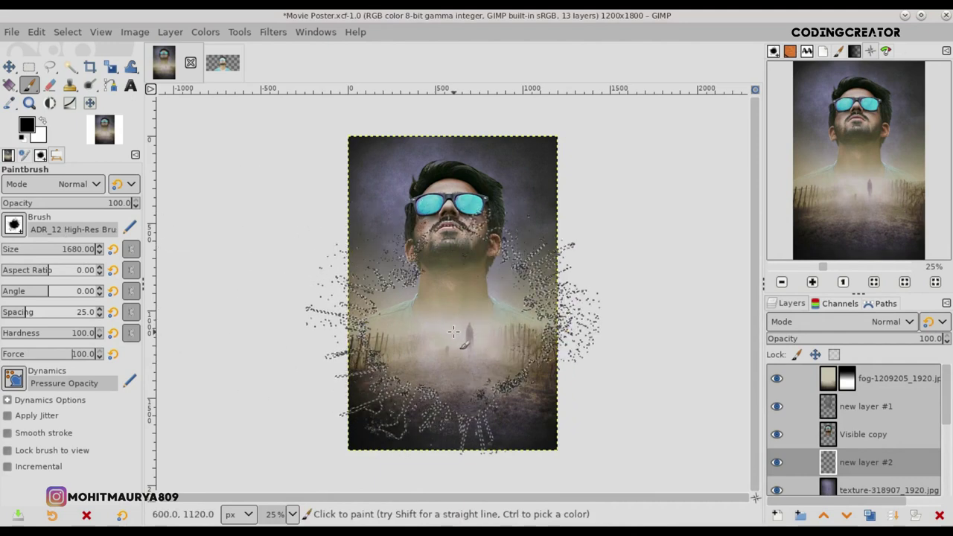
pyautogui.click(451, 331)
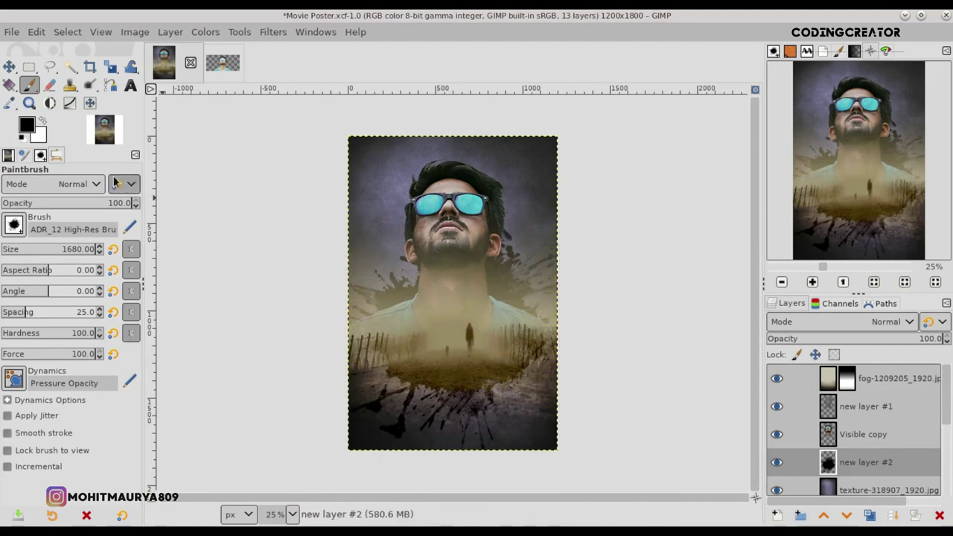
pyautogui.click(8, 69)
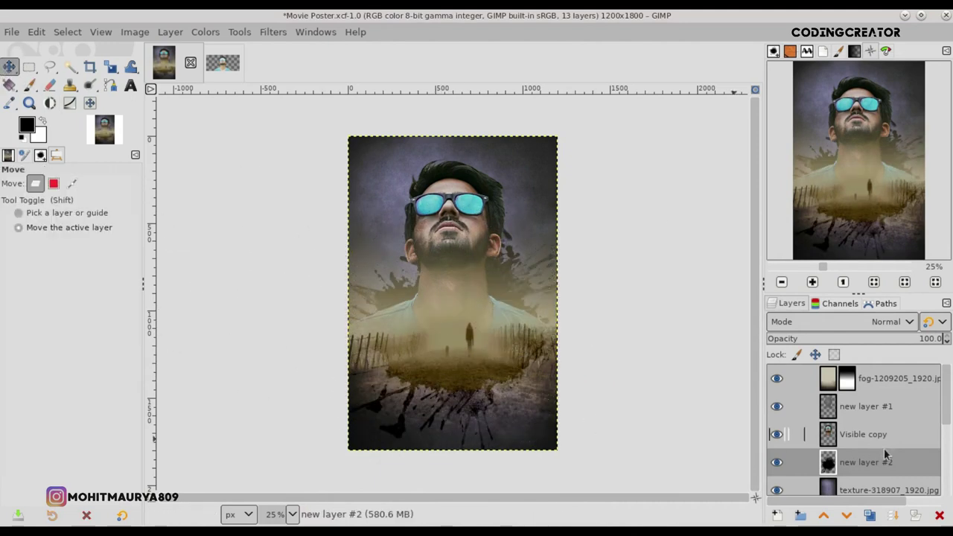
# Add a white layer mask to new layer #2 and draw a vertical fade gradient on it.
pyautogui.click(915, 518)
pyautogui.click(849, 507)
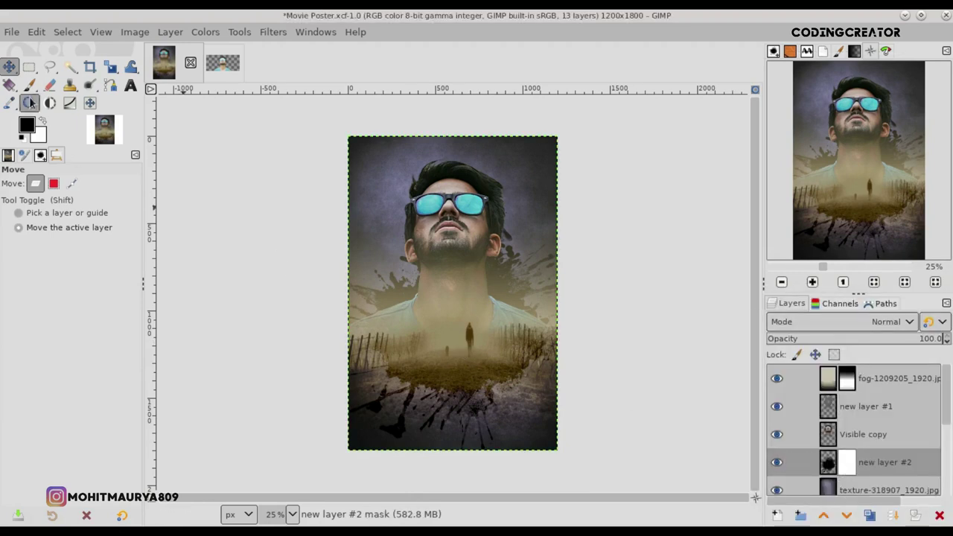
pyautogui.click(9, 85)
pyautogui.moveTo(453, 451); pyautogui.dragTo(450, 287)
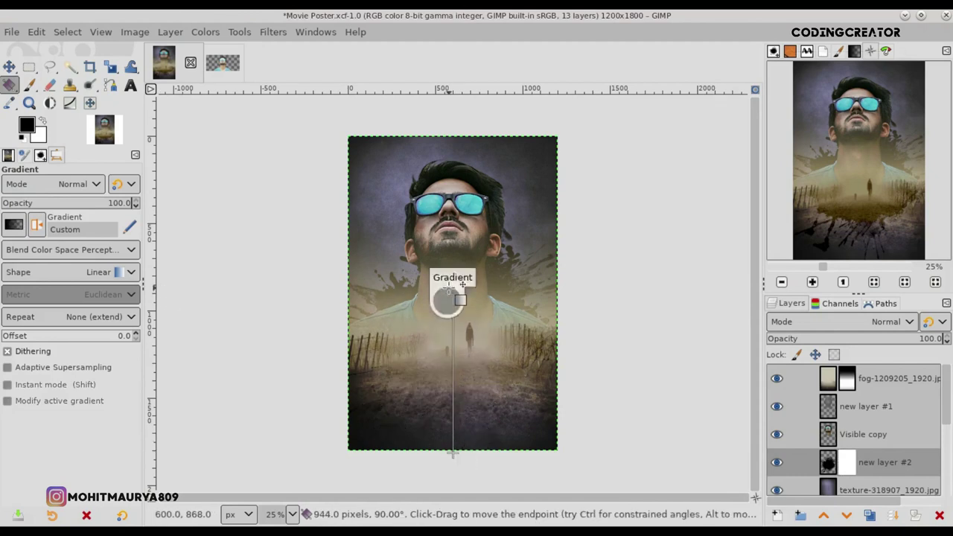
pyautogui.press('Return')
# Redo the mask gradient with shorter vertical blends, then toggle the layer to compare.
pyautogui.moveTo(443, 408); pyautogui.dragTo(444, 291)
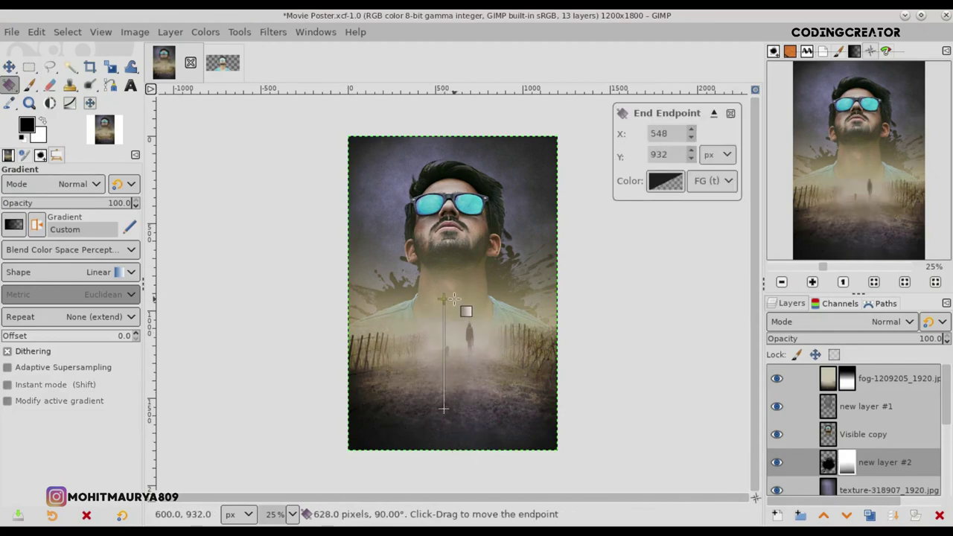
pyautogui.press('Return')
pyautogui.moveTo(453, 372); pyautogui.dragTo(458, 317)
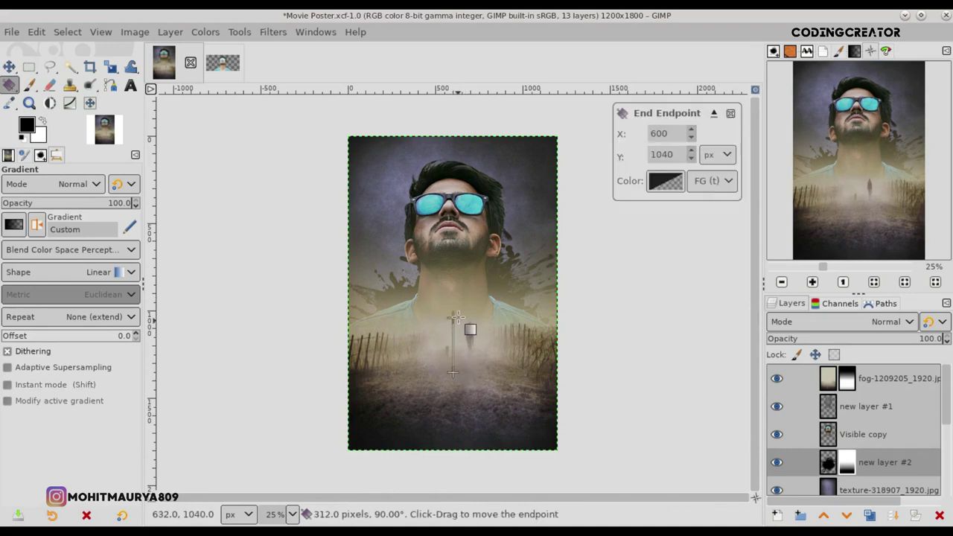
pyautogui.press('Return')
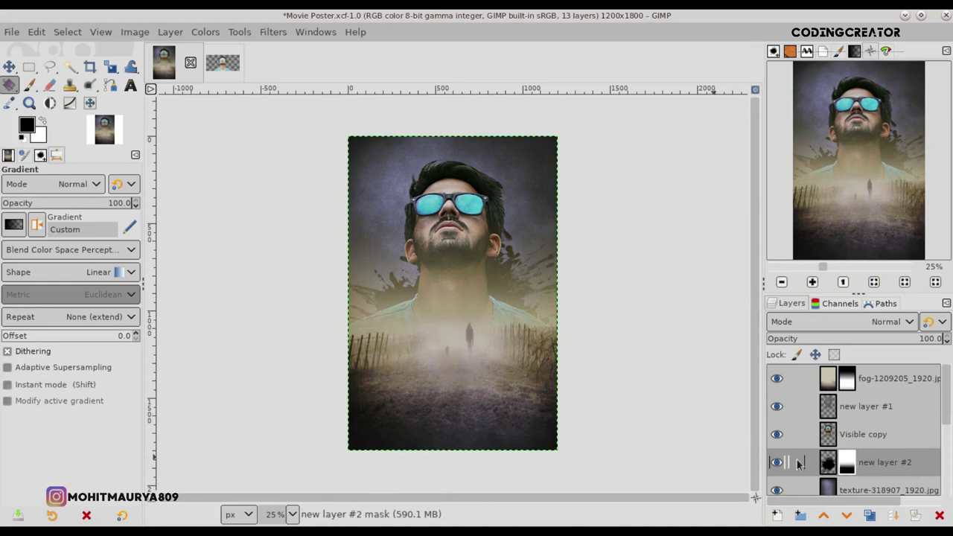
pyautogui.moveTo(447, 385)
pyautogui.mouseDown()
pyautogui.moveTo(448, 261)
pyautogui.moveTo(445, 308)
pyautogui.mouseUp()
pyautogui.press('Return')
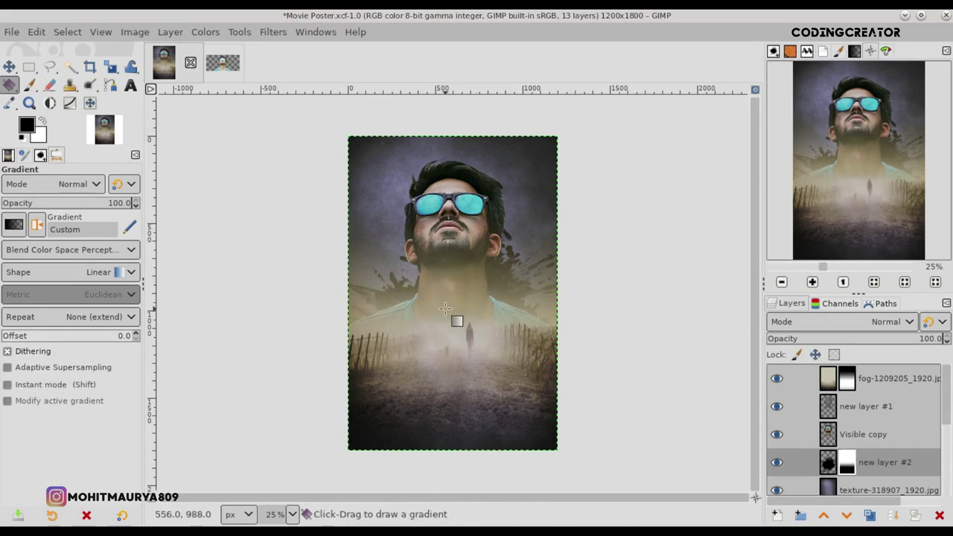
pyautogui.press('m')
pyautogui.click(777, 463)
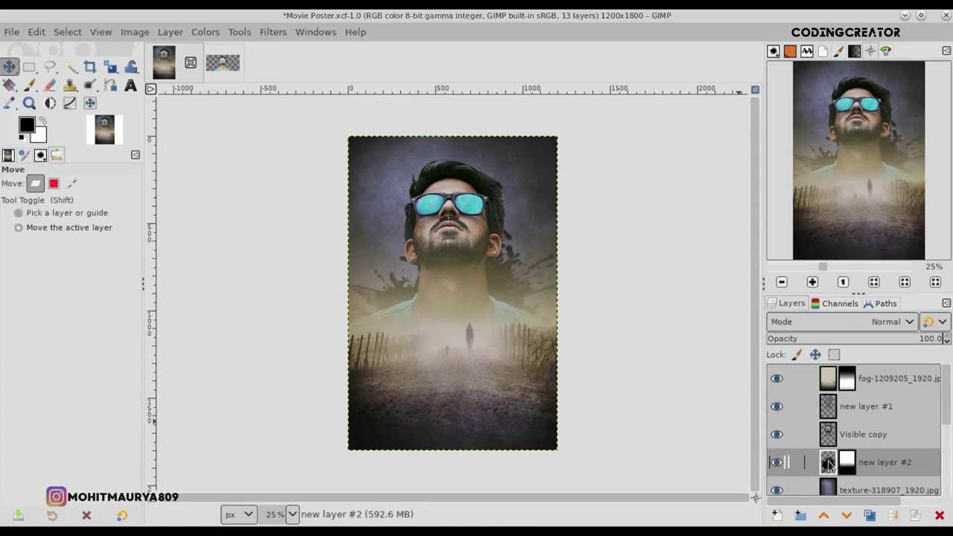
# Add new layer #3 and set the foreground colour to golden yellow.
pyautogui.click(777, 515)
pyautogui.click(851, 506)
pyautogui.scroll(-2, 911, 449)
pyautogui.scroll(-2, 948, 426)
pyautogui.scroll(-2, 947, 426)
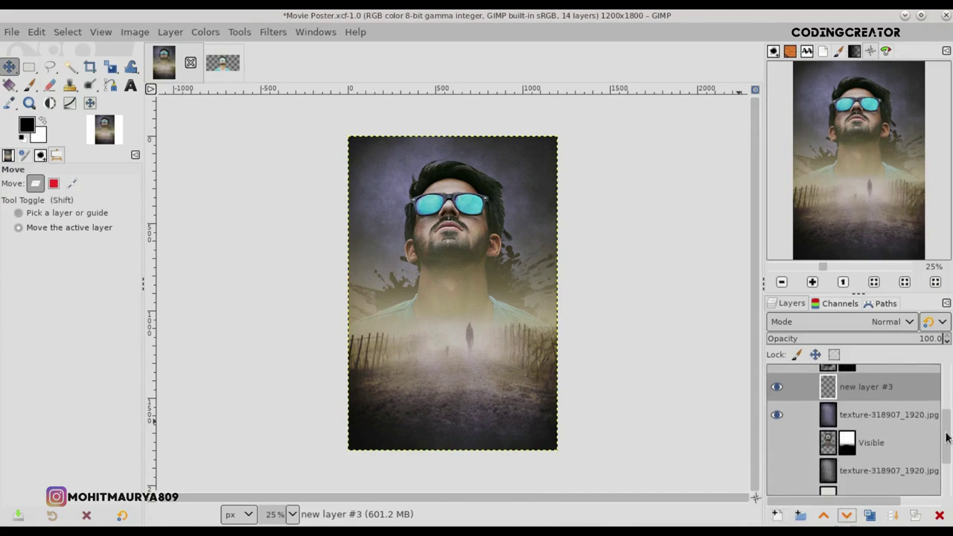
pyautogui.scroll(1, 862, 394)
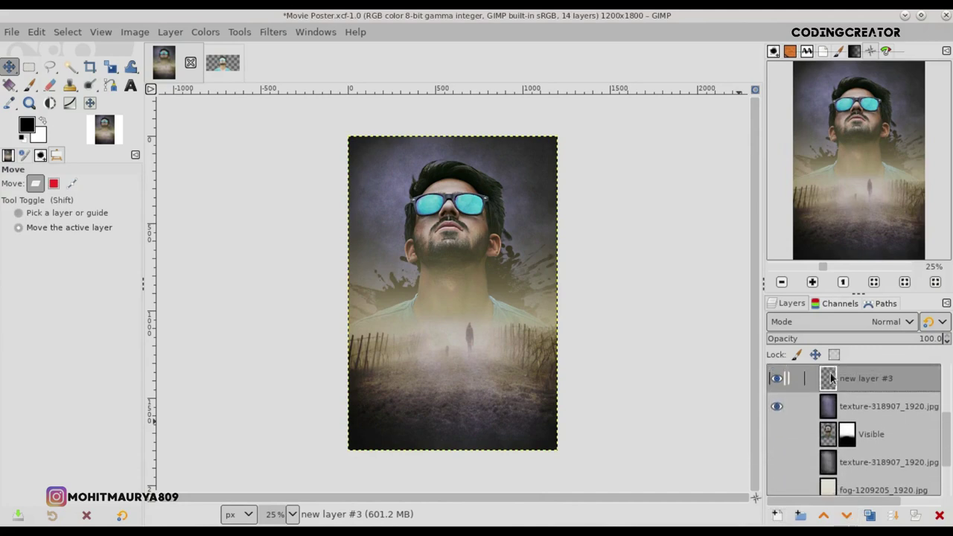
pyautogui.click(26, 131)
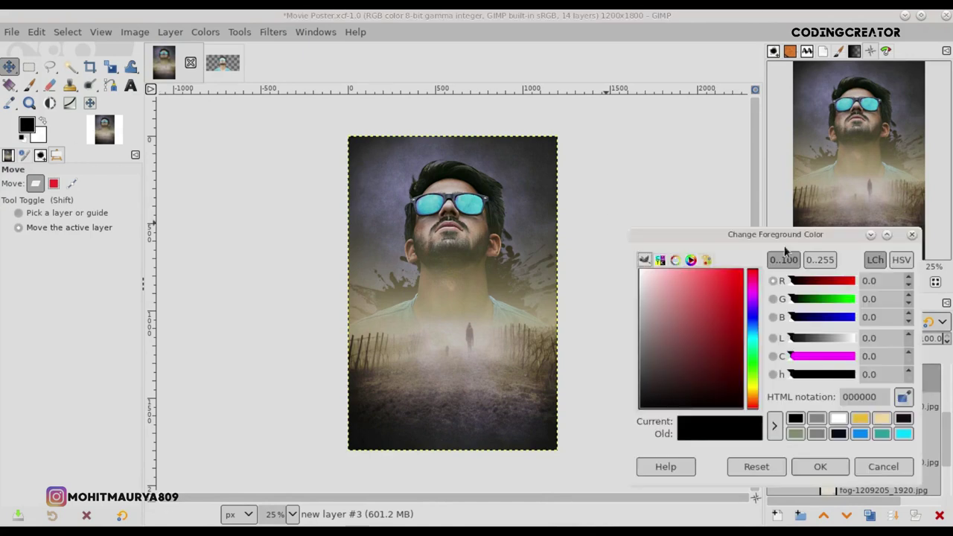
pyautogui.click(861, 419)
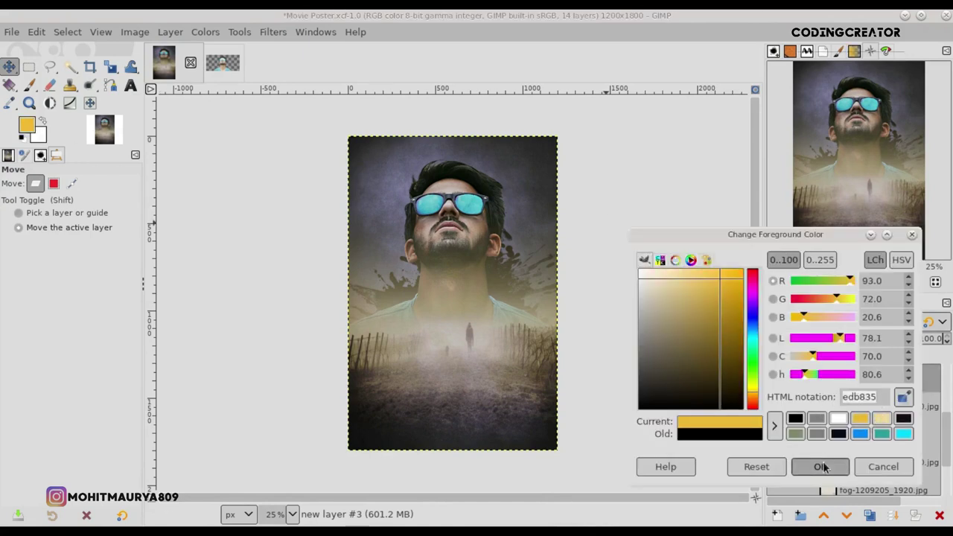
pyautogui.click(820, 466)
# Set the Gradient tool to the Custom gradient with a radial shape.
pyautogui.click(9, 85)
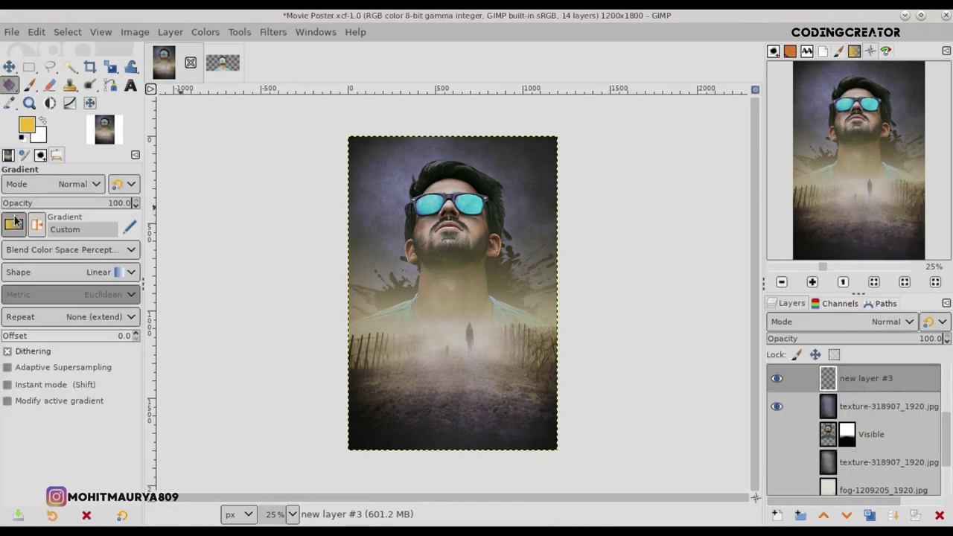
pyautogui.click(14, 225)
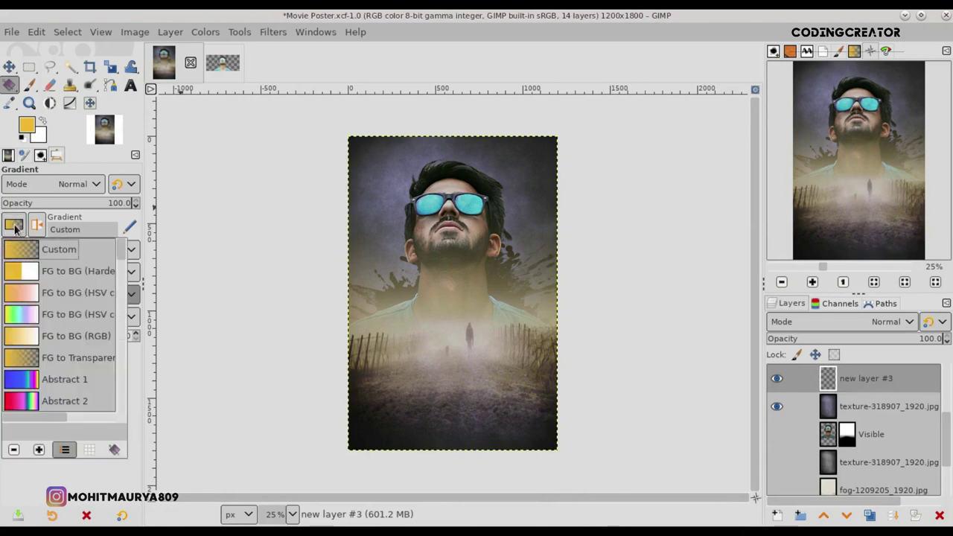
pyautogui.click(56, 252)
pyautogui.click(101, 277)
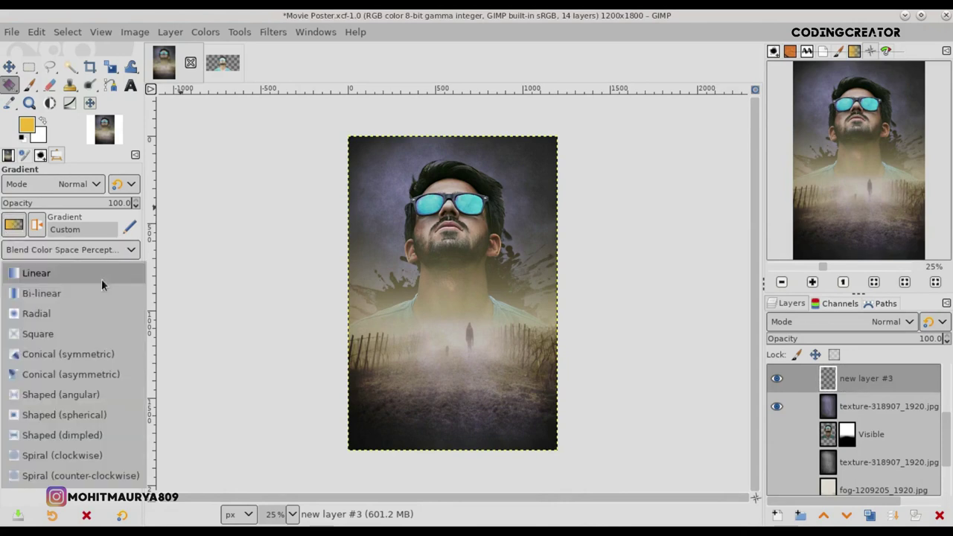
pyautogui.click(87, 315)
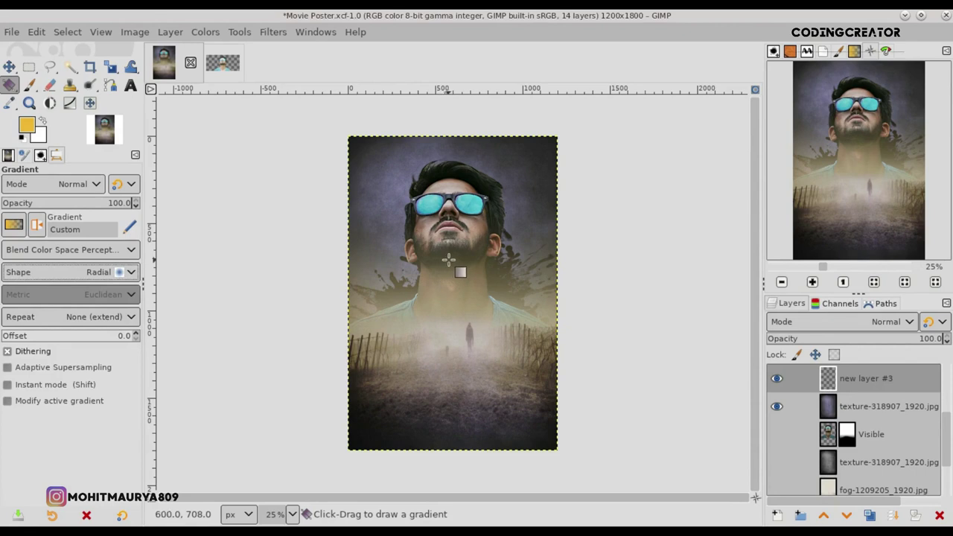
# Draw a level yellow radial glow centred on the man's face and commit it.
pyautogui.moveTo(450, 259)
pyautogui.mouseDown()
pyautogui.moveTo(558, 260)
pyautogui.moveTo(550, 260)
pyautogui.mouseUp()
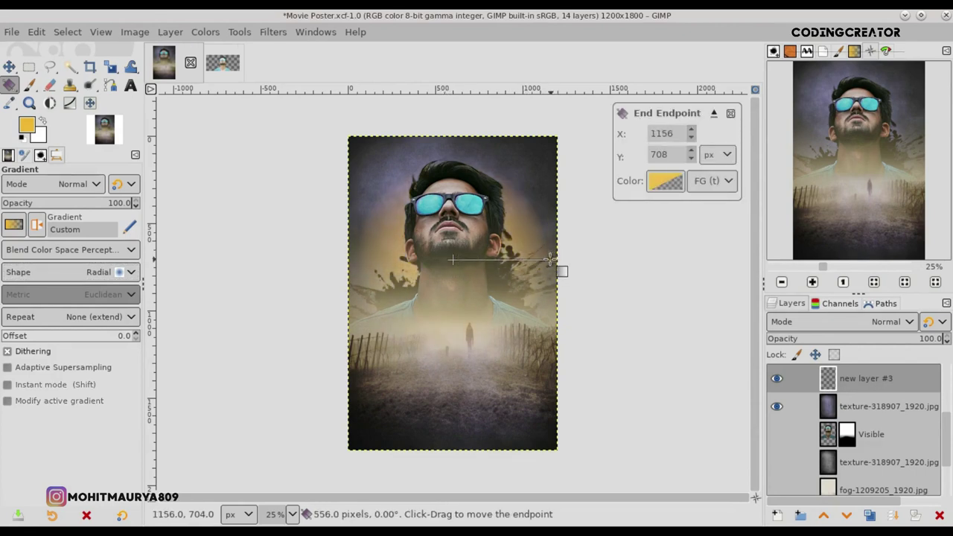
pyautogui.moveTo(451, 260)
pyautogui.mouseDown()
pyautogui.moveTo(455, 235)
pyautogui.moveTo(447, 244)
pyautogui.mouseUp()
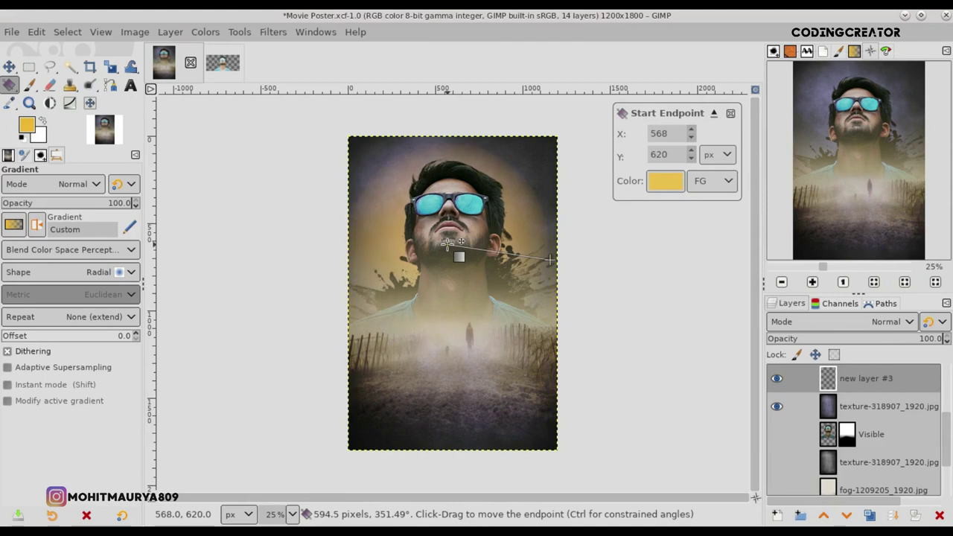
pyautogui.moveTo(551, 259); pyautogui.dragTo(539, 248)
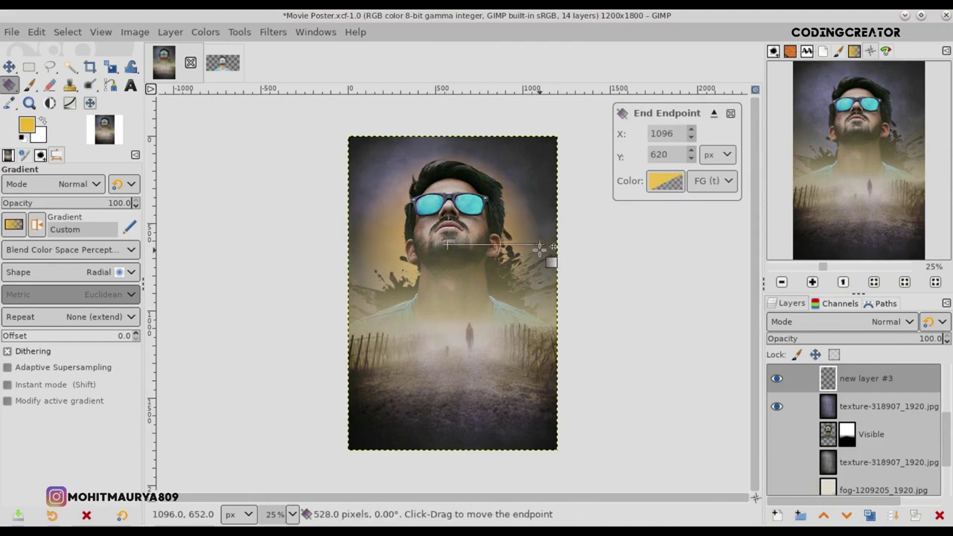
pyautogui.press('Return')
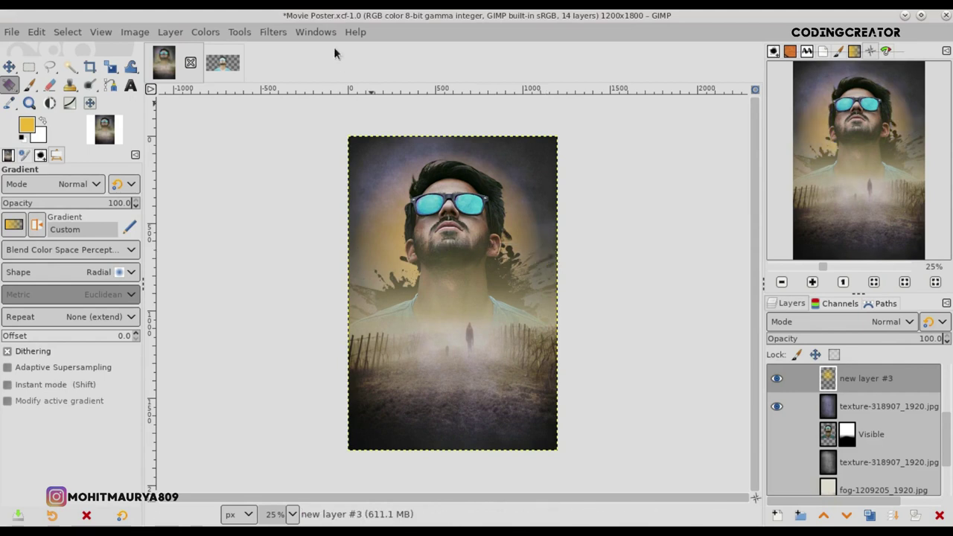
pyautogui.click(9, 67)
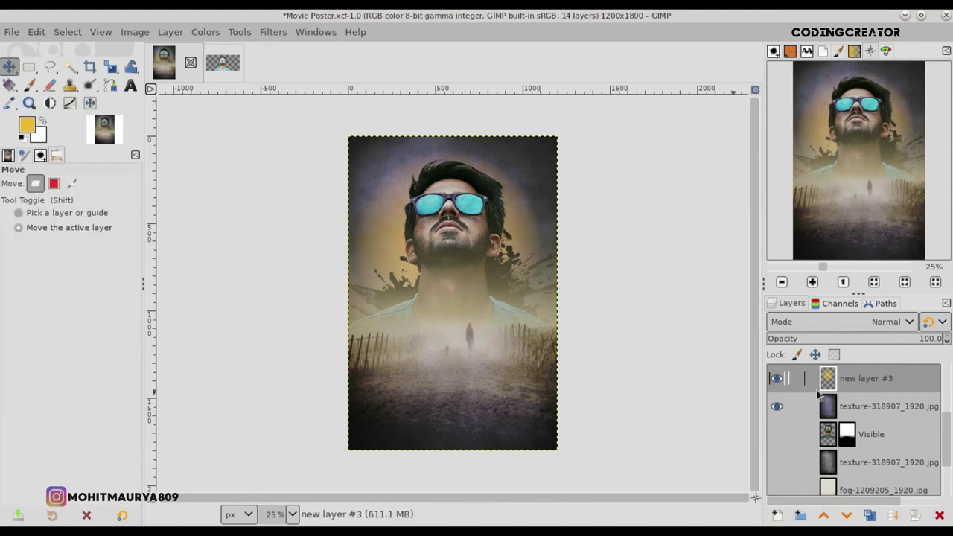
# Apply a Gaussian Blur of about 52 to the glow layer.
pyautogui.click(275, 32)
pyautogui.moveTo(285, 133)
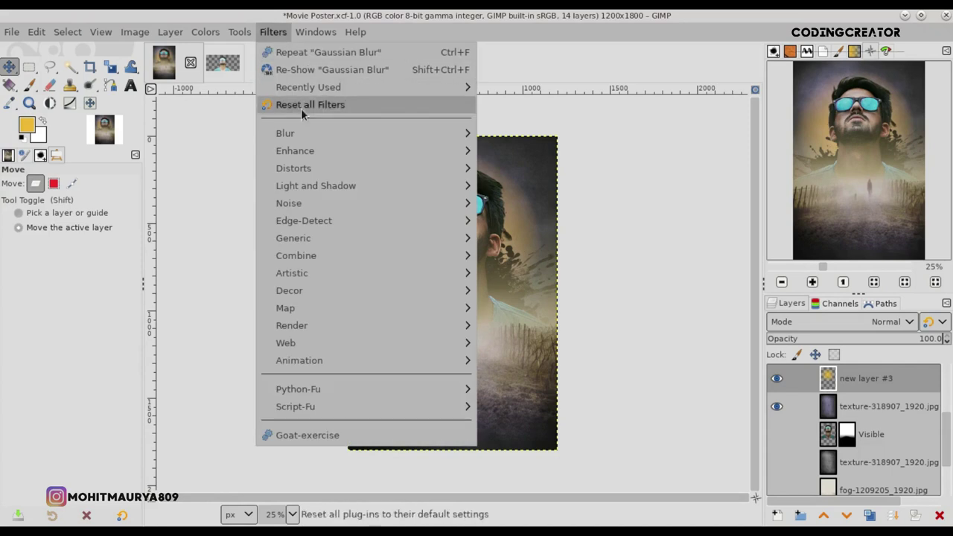
pyautogui.click(537, 150)
pyautogui.moveTo(684, 131); pyautogui.dragTo(832, 140)
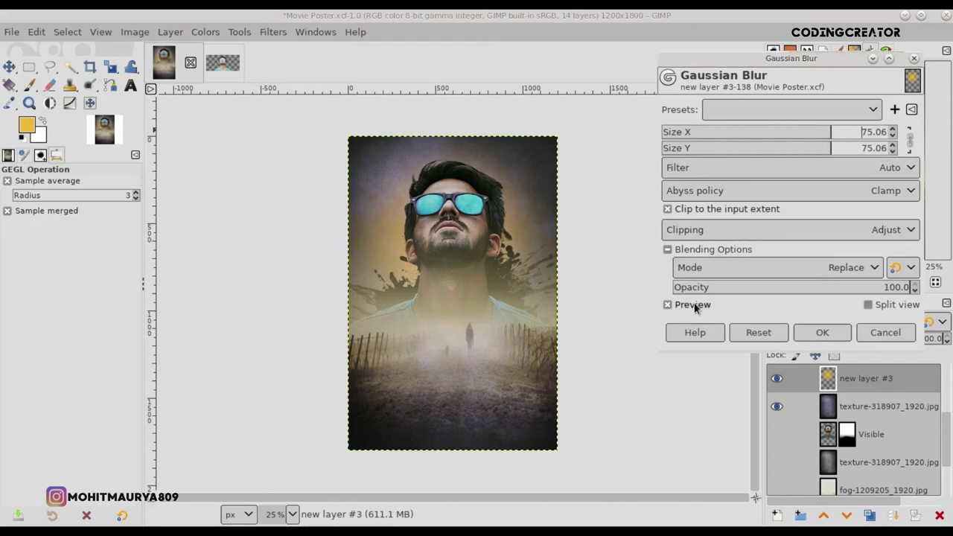
pyautogui.click(824, 335)
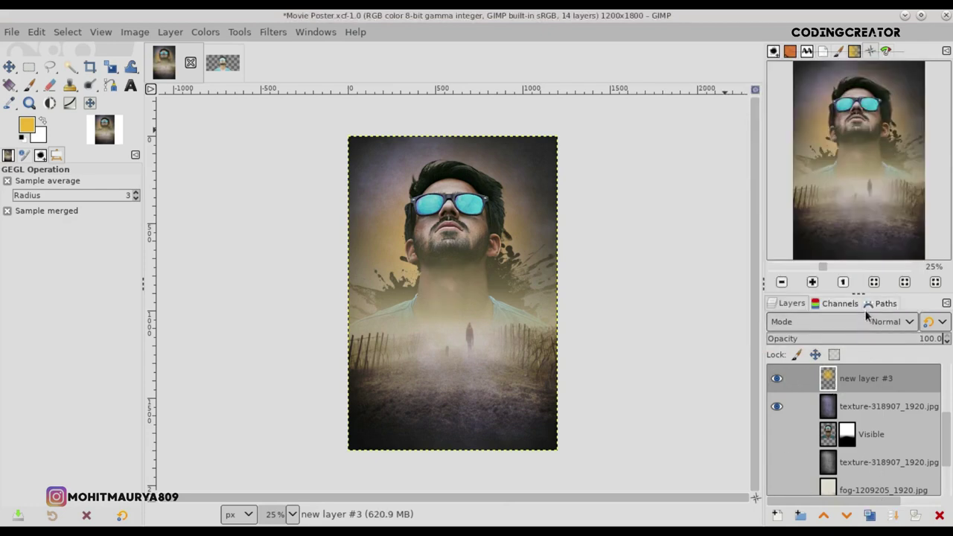
# Set the glow layer's blend mode to HSL Color.
pyautogui.click(866, 319)
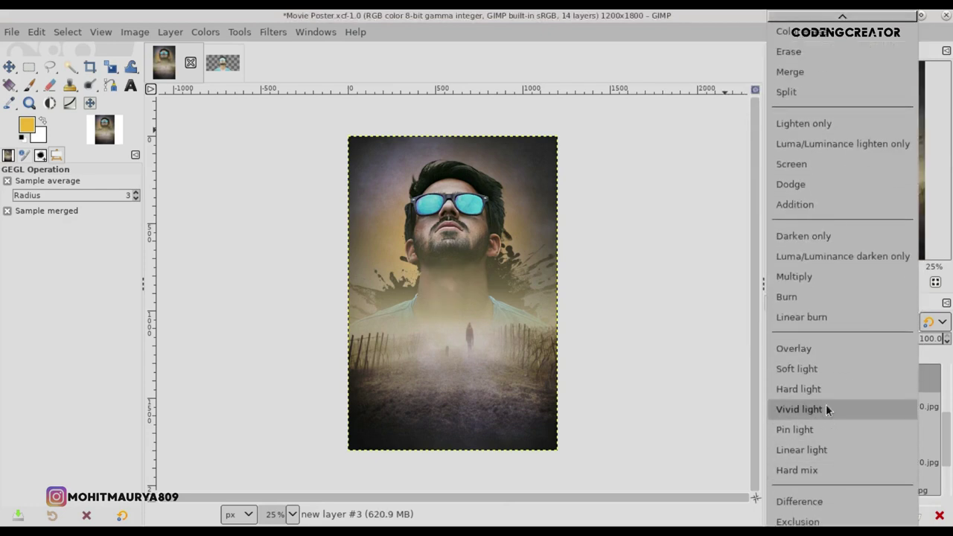
pyautogui.scroll(-1, 819, 504)
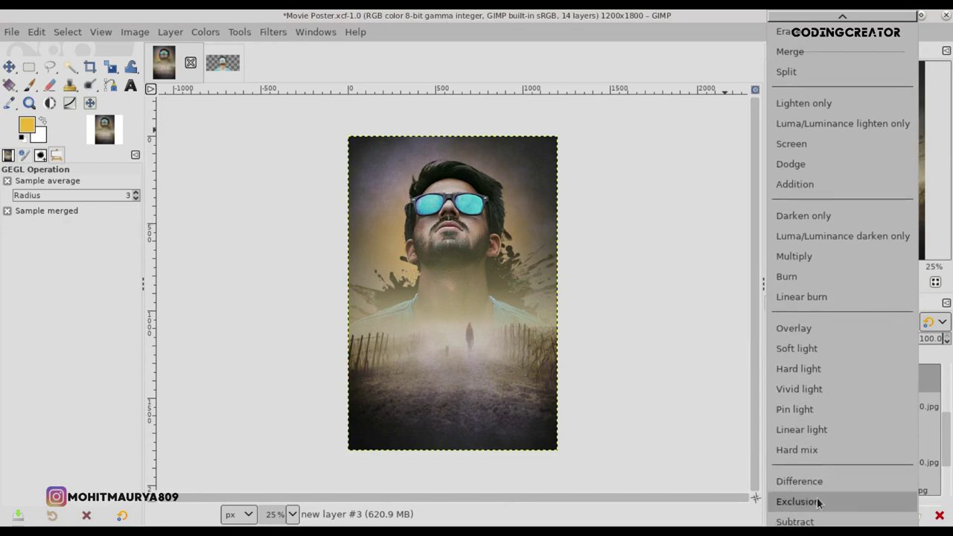
pyautogui.scroll(-3, 817, 455)
pyautogui.scroll(-4, 817, 454)
pyautogui.click(816, 392)
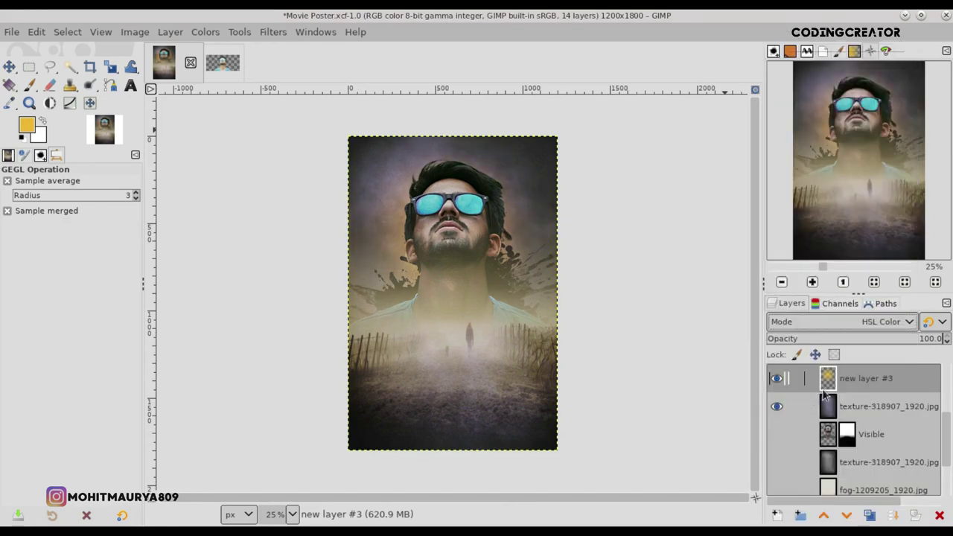
# Duplicate the glow layer and gather the copies #4, #5 and #6 into a new Layer Group.
pyautogui.click(870, 517)
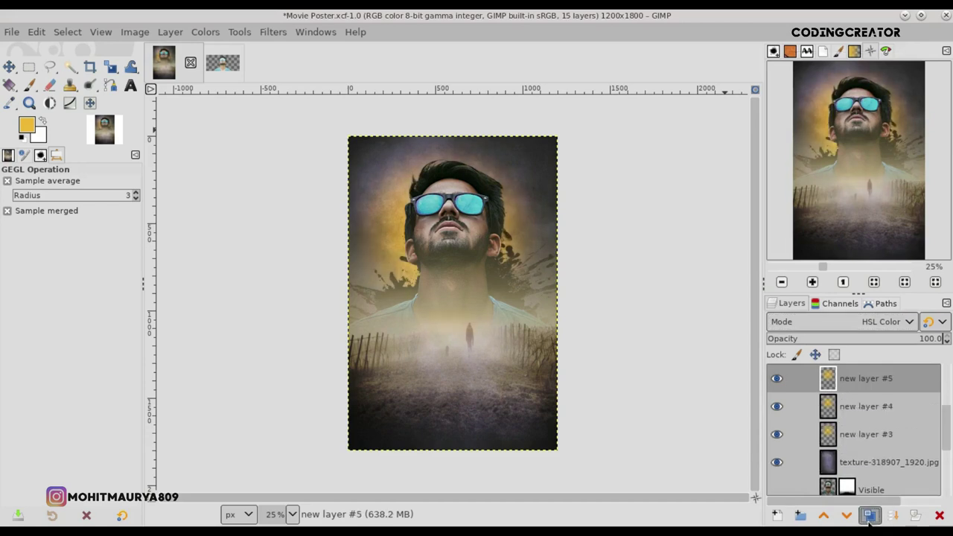
pyautogui.click(800, 517)
pyautogui.moveTo(828, 418); pyautogui.dragTo(849, 409)
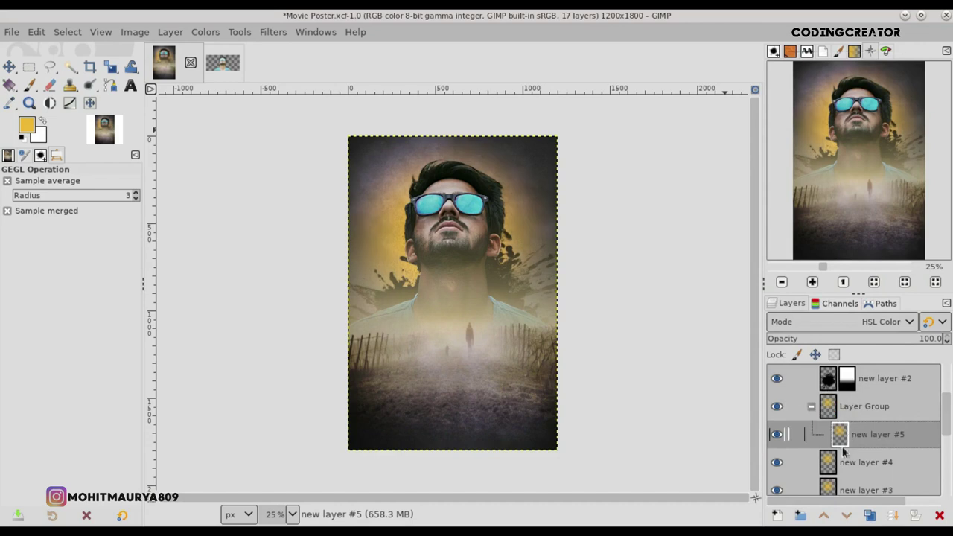
pyautogui.moveTo(845, 460); pyautogui.dragTo(844, 446)
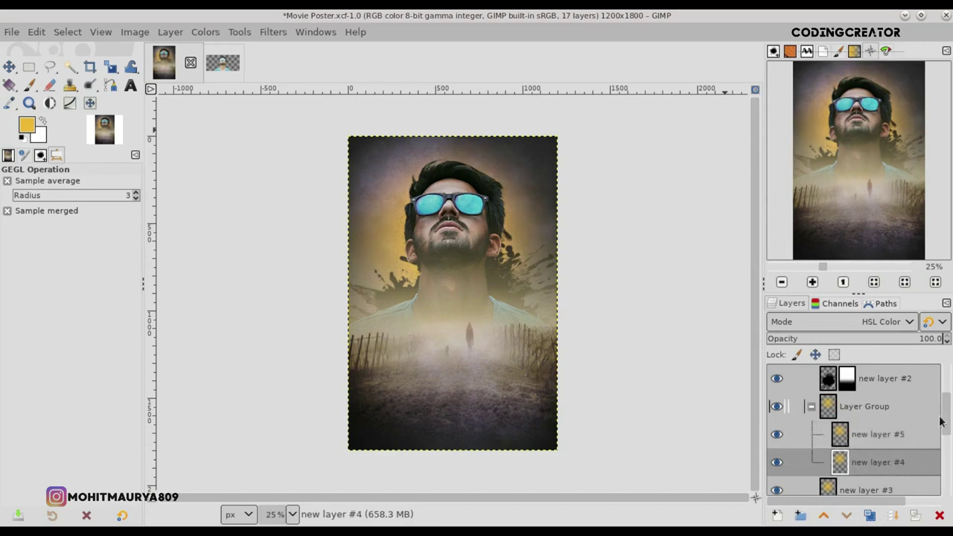
pyautogui.moveTo(943, 419); pyautogui.dragTo(948, 435)
pyautogui.click(883, 453)
pyautogui.click(870, 515)
pyautogui.moveTo(845, 458); pyautogui.dragTo(857, 437)
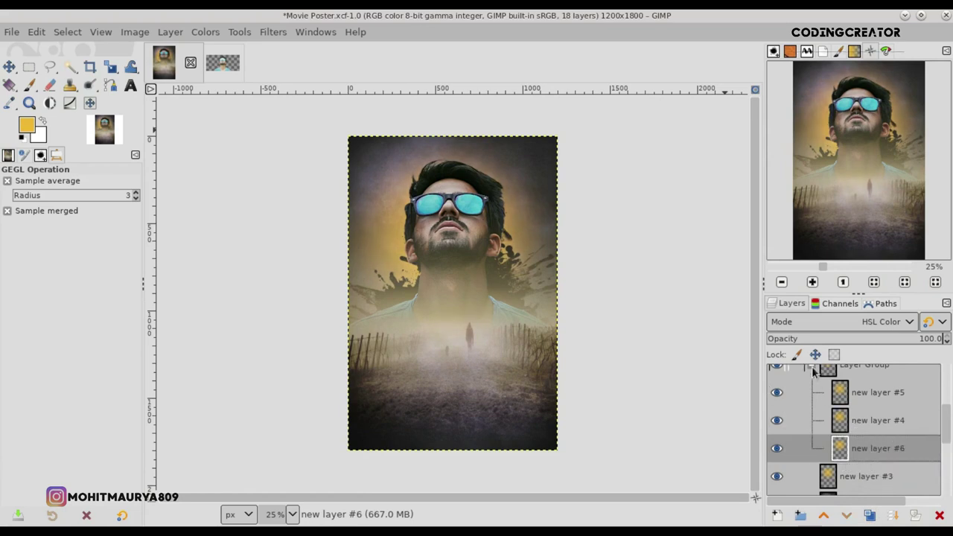
pyautogui.click(814, 371)
pyautogui.moveTo(856, 392); pyautogui.dragTo(856, 453)
# Set new layer #3 to Subtract mode at 60.5% opacity.
pyautogui.click(863, 324)
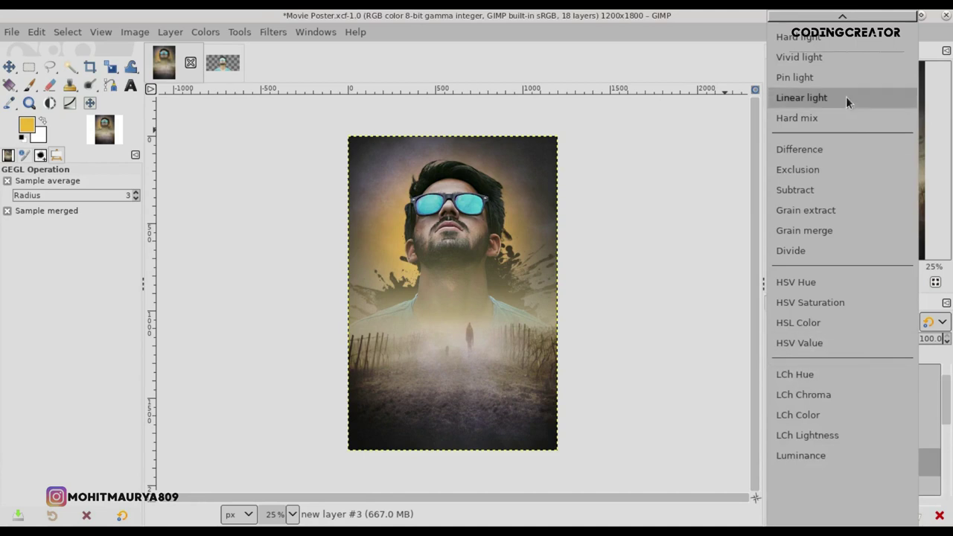
pyautogui.scroll(1, 846, 96)
pyautogui.scroll(5, 835, 121)
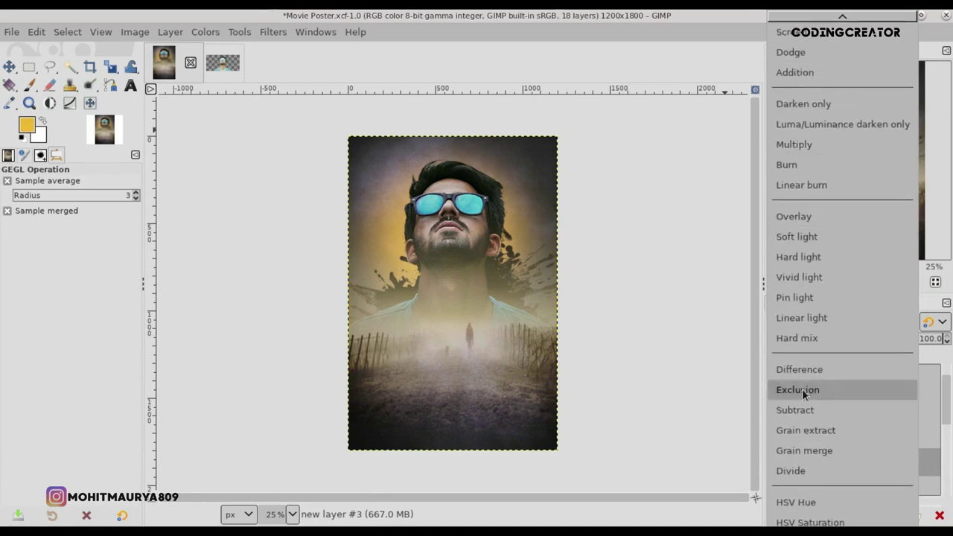
pyautogui.click(802, 410)
pyautogui.click(880, 340)
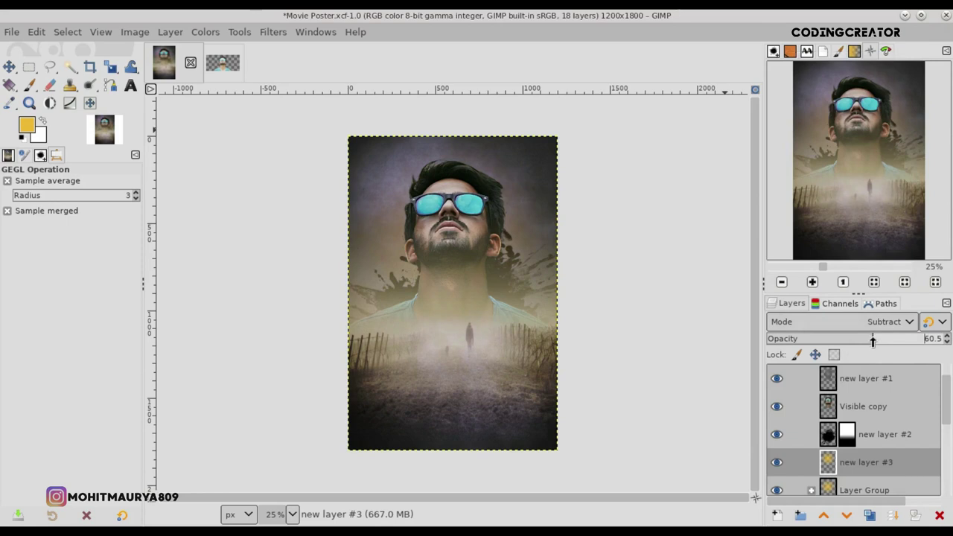
pyautogui.click(830, 489)
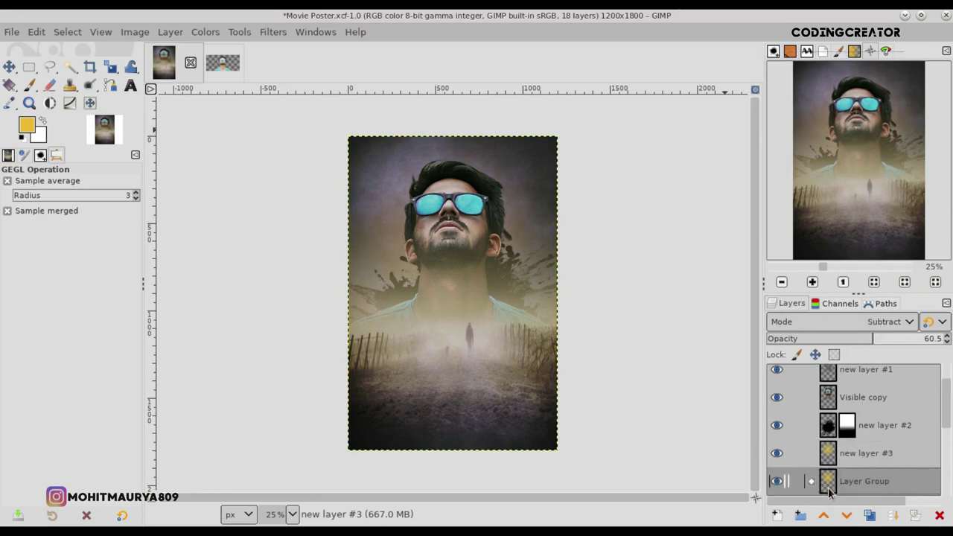
# Set the Layer Group's mode to Linear light and nudge it two pixels right.
pyautogui.click(862, 322)
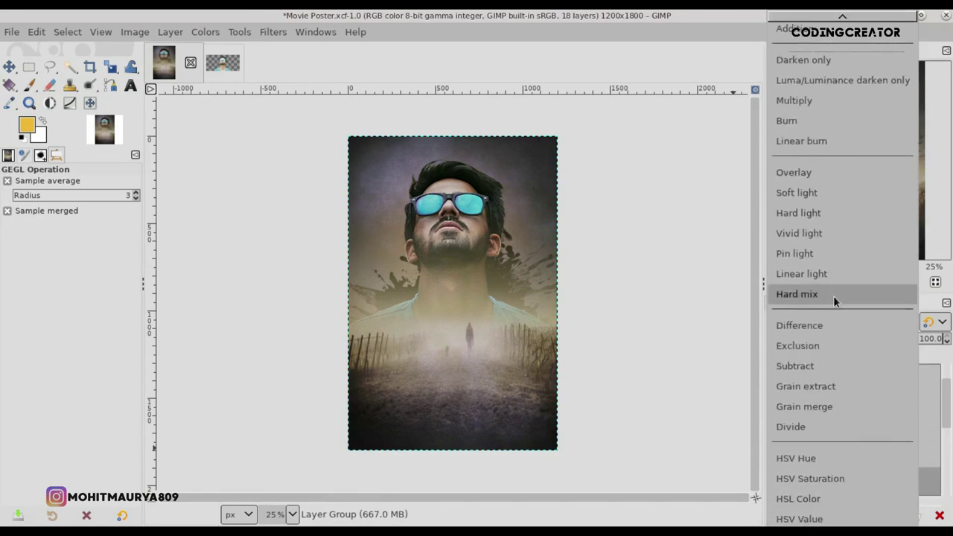
pyautogui.click(830, 279)
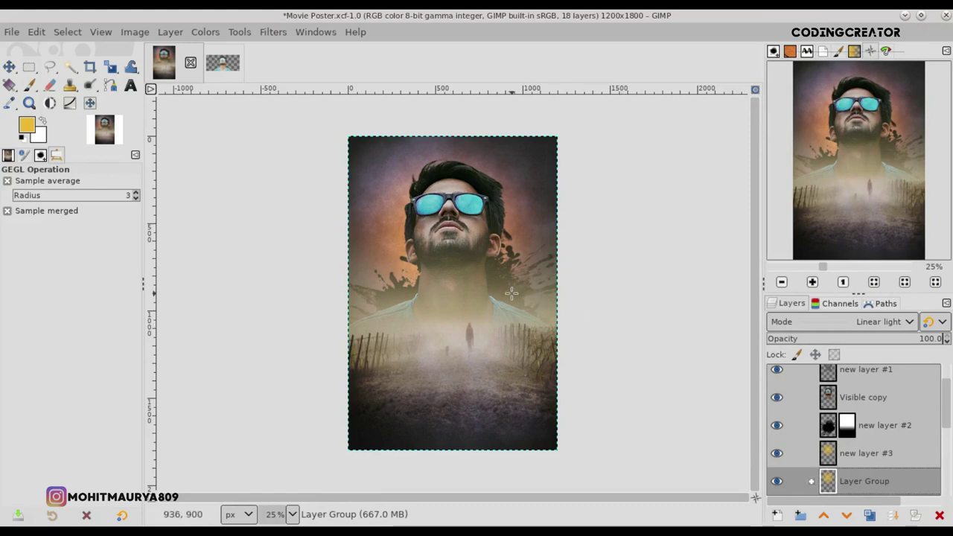
pyautogui.press('m')
pyautogui.press('Right')
pyautogui.press('Right')
pyautogui.press('Right')
pyautogui.press('Right')
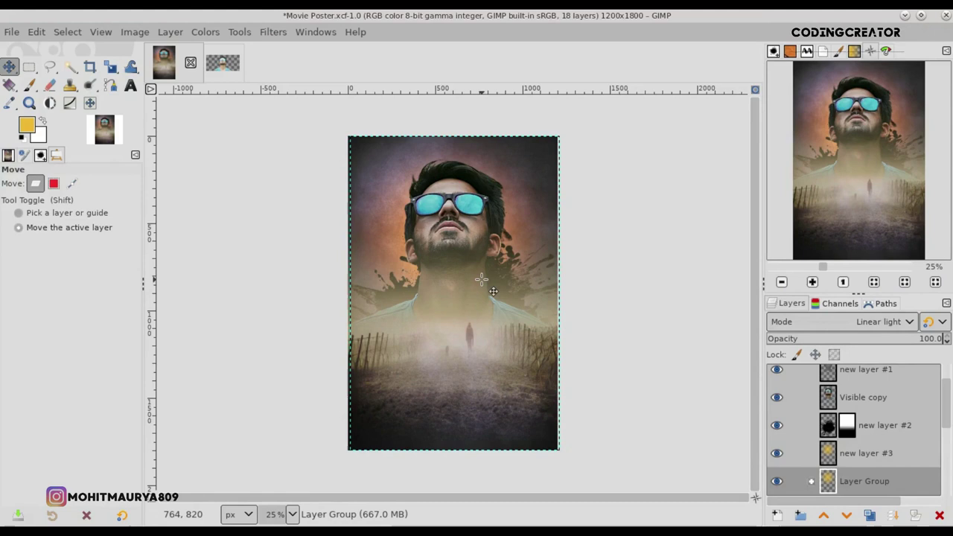
pyautogui.press('Right')
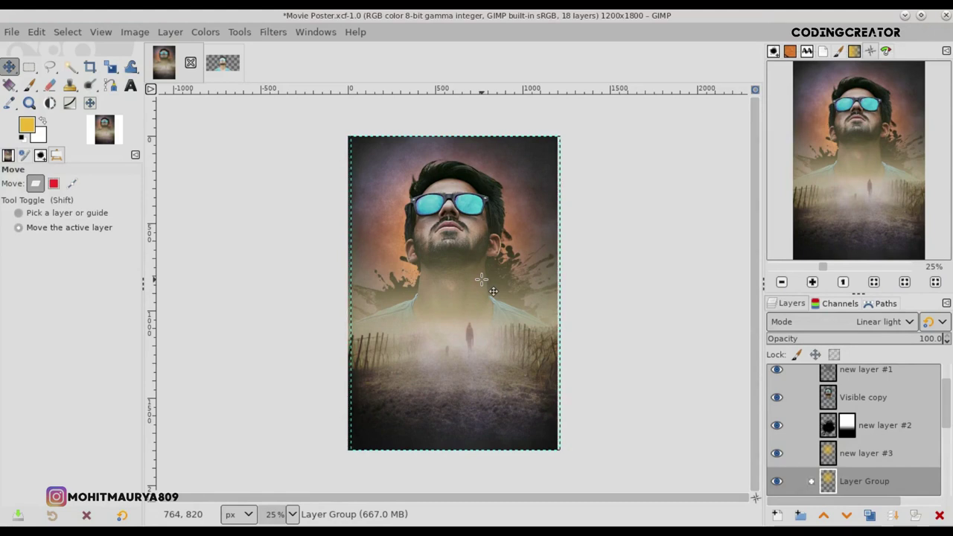
pyautogui.click(832, 458)
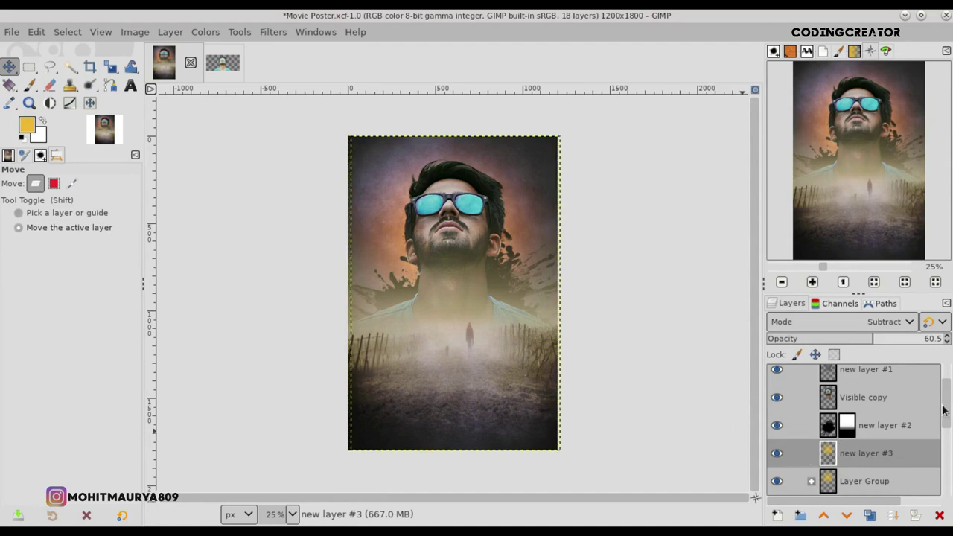
# Scale new layer #2 down to about 1102x1653 and shift it down and right.
pyautogui.moveTo(943, 410); pyautogui.dragTo(951, 355)
pyautogui.click(830, 381)
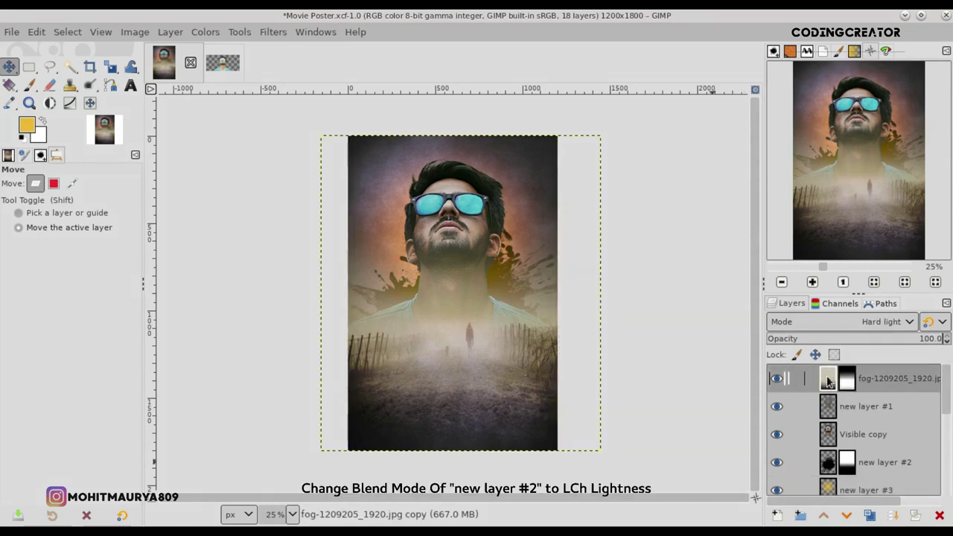
pyautogui.click(833, 464)
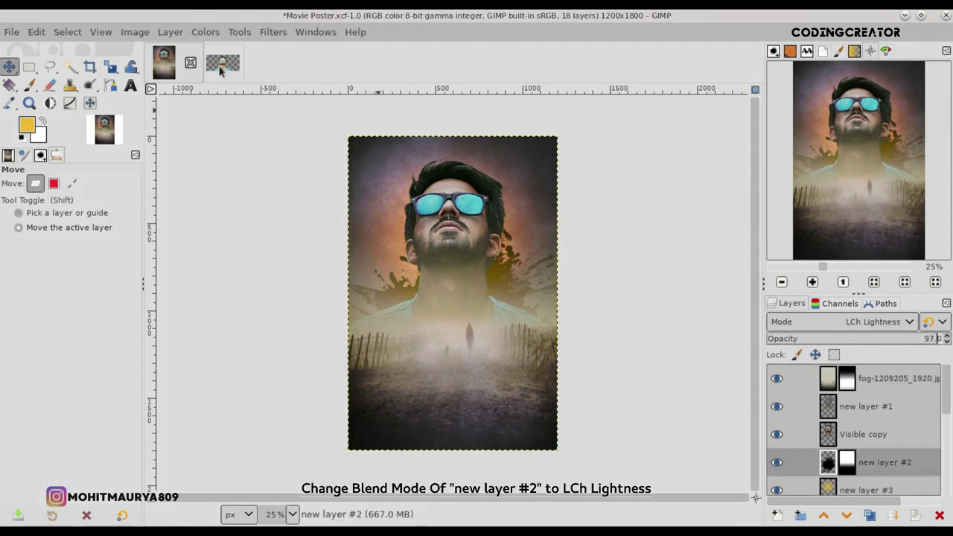
pyautogui.click(110, 67)
pyautogui.click(488, 344)
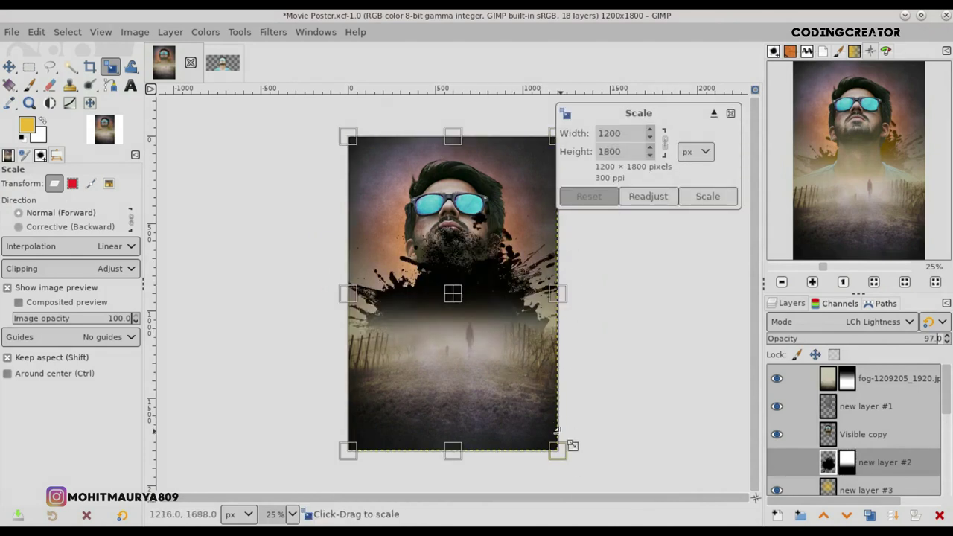
pyautogui.moveTo(557, 430); pyautogui.dragTo(541, 438)
pyautogui.press('Return')
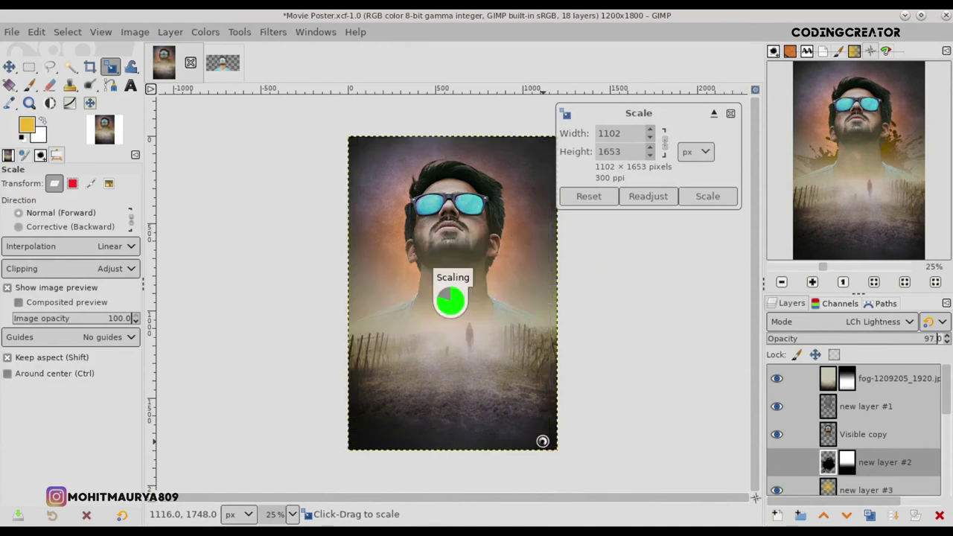
pyautogui.press('m')
pyautogui.moveTo(478, 308); pyautogui.dragTo(485, 321)
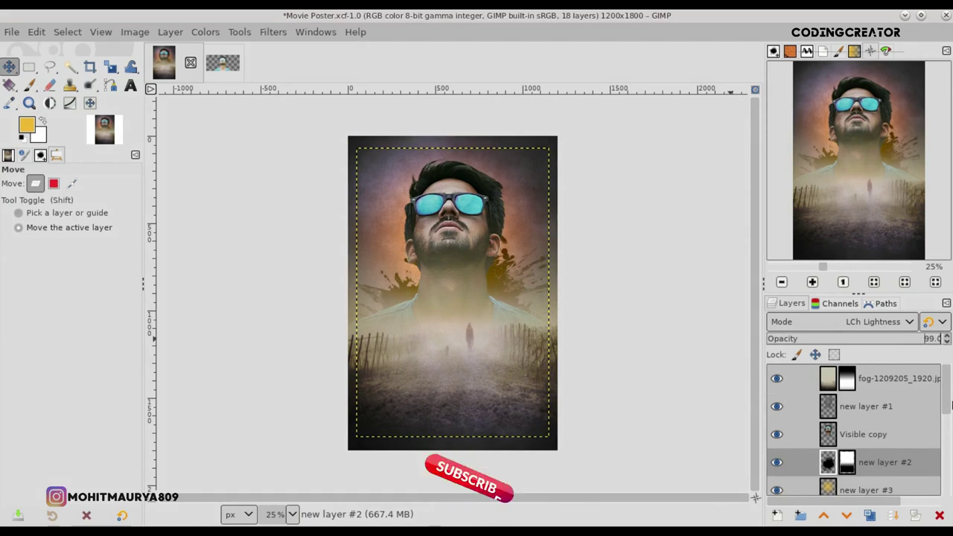
pyautogui.click(828, 380)
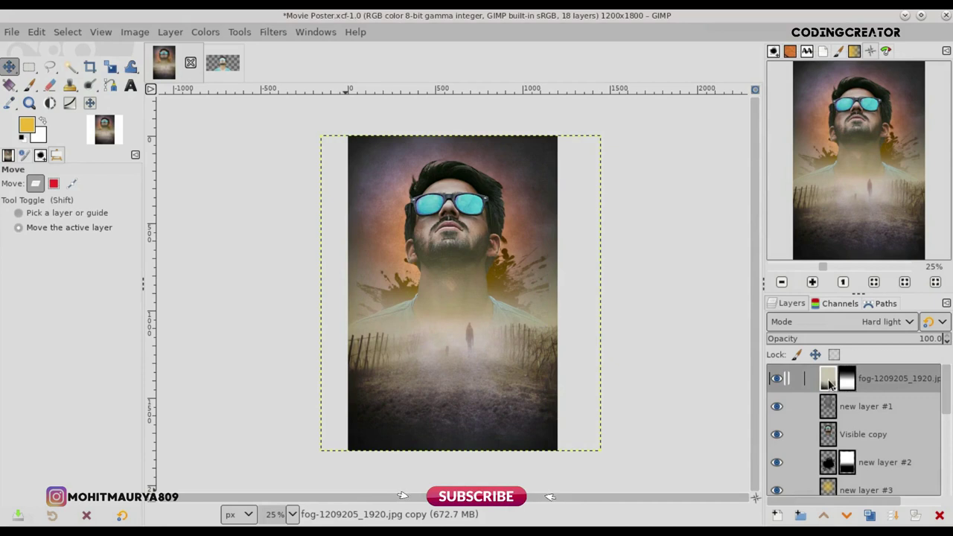
# Create a merged Visible #1 layer from the visible poster and save.
pyautogui.rightClick(828, 382)
pyautogui.click(756, 134)
pyautogui.hotkey('ctrl', 's')
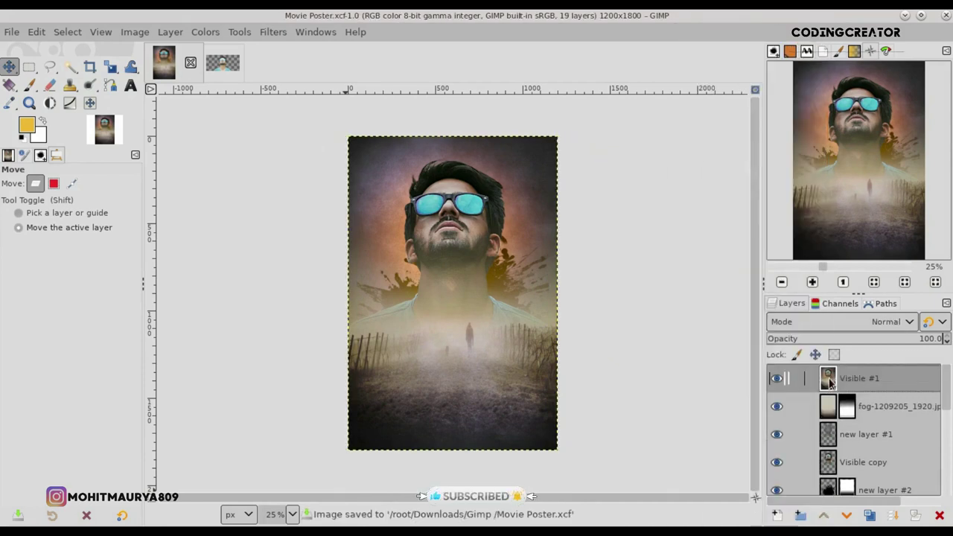
# In Levels, adjust the red channel's white point and the green shadows and highlights.
pyautogui.click(202, 32)
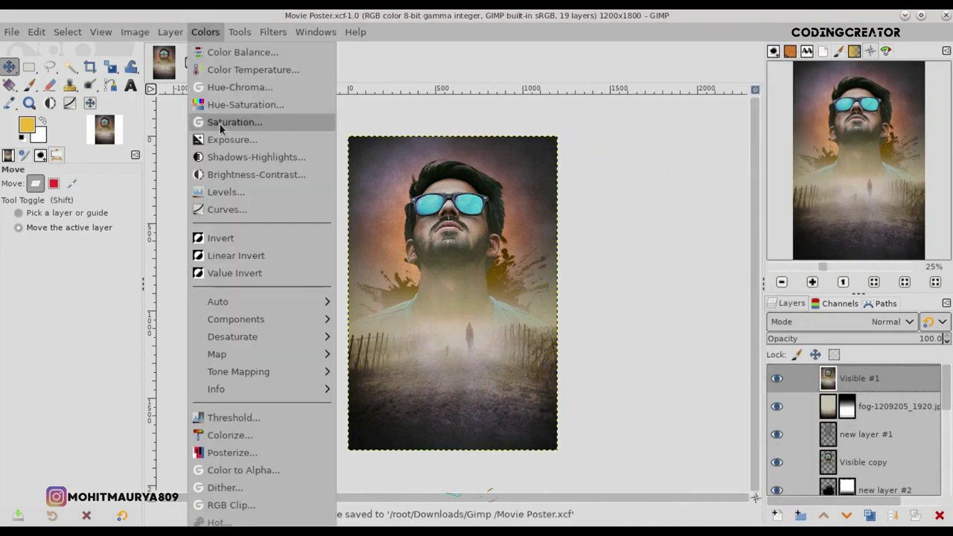
pyautogui.click(225, 192)
pyautogui.click(775, 133)
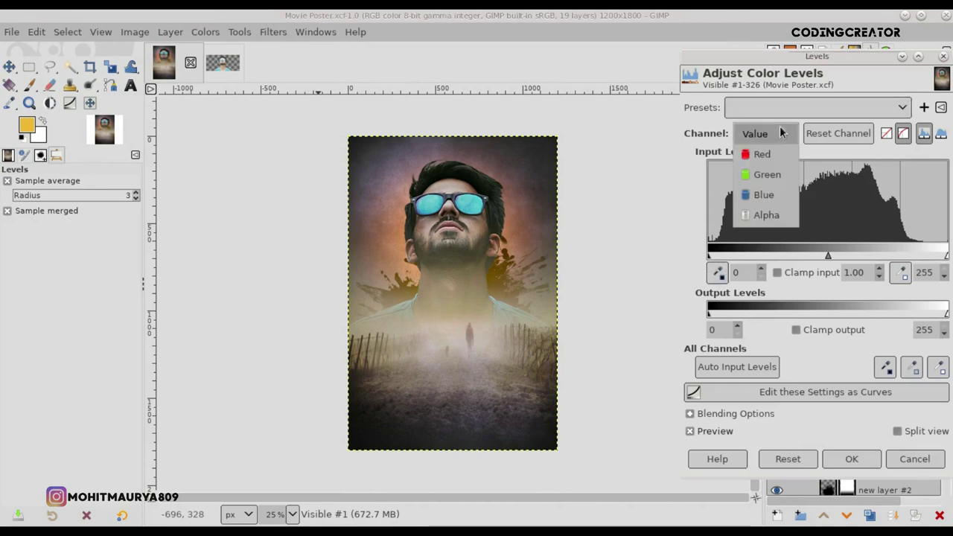
pyautogui.click(761, 154)
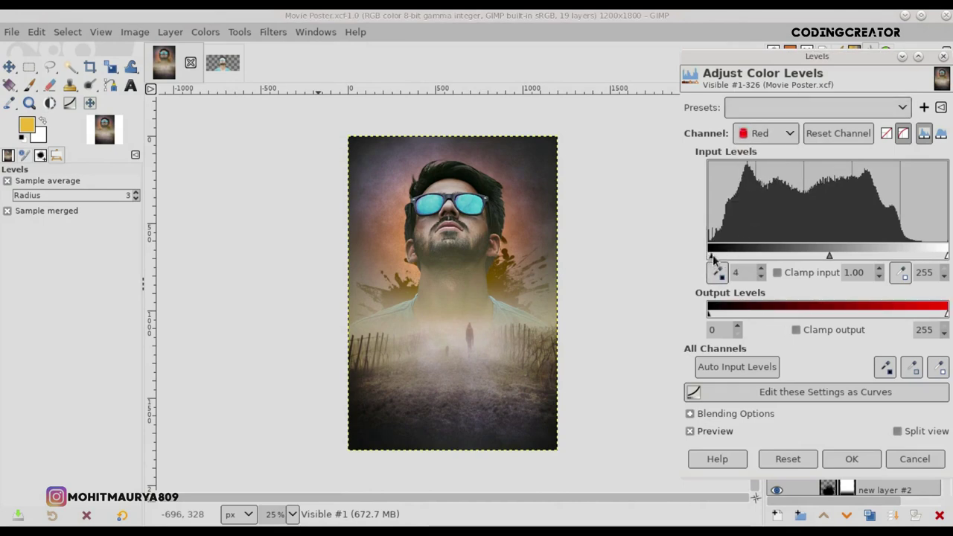
pyautogui.moveTo(946, 256); pyautogui.dragTo(944, 256)
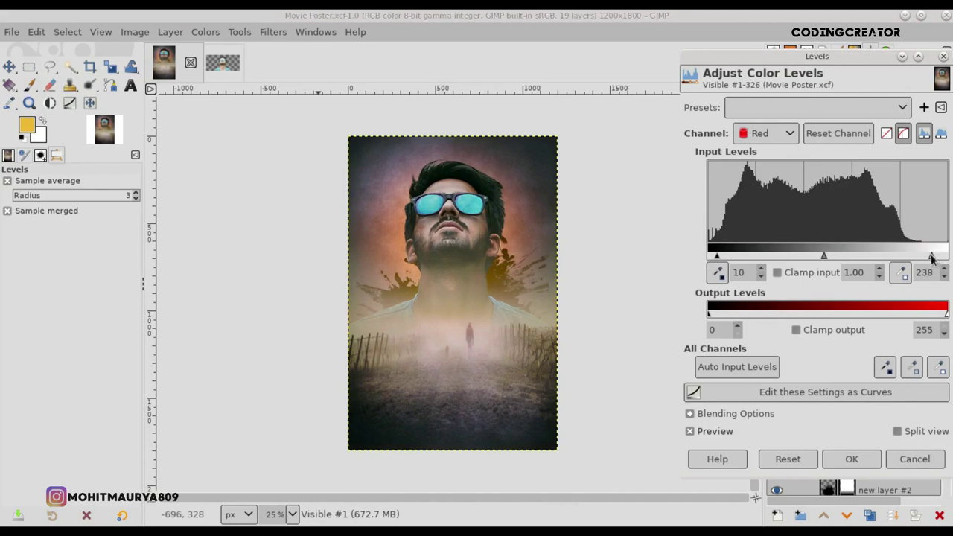
pyautogui.moveTo(901, 253); pyautogui.dragTo(903, 253)
pyautogui.click(768, 133)
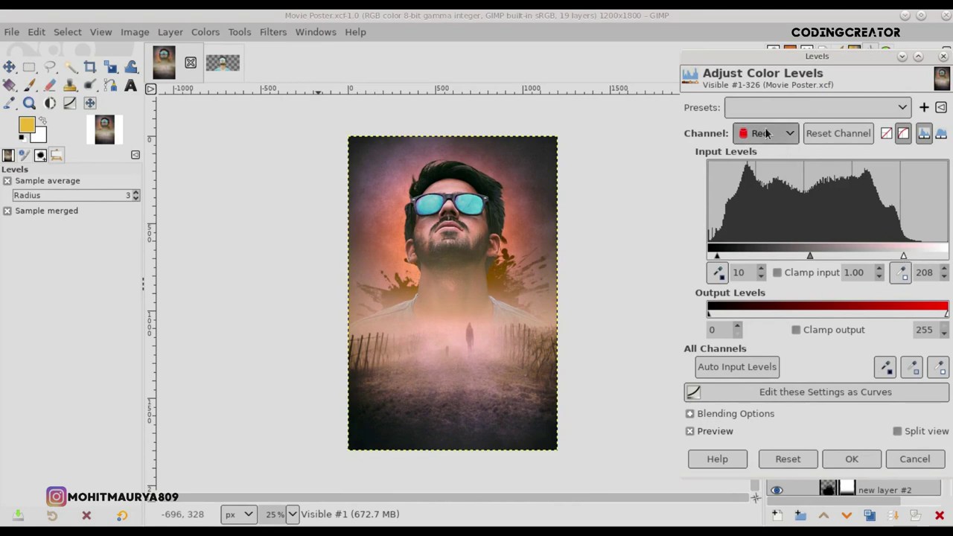
pyautogui.click(767, 154)
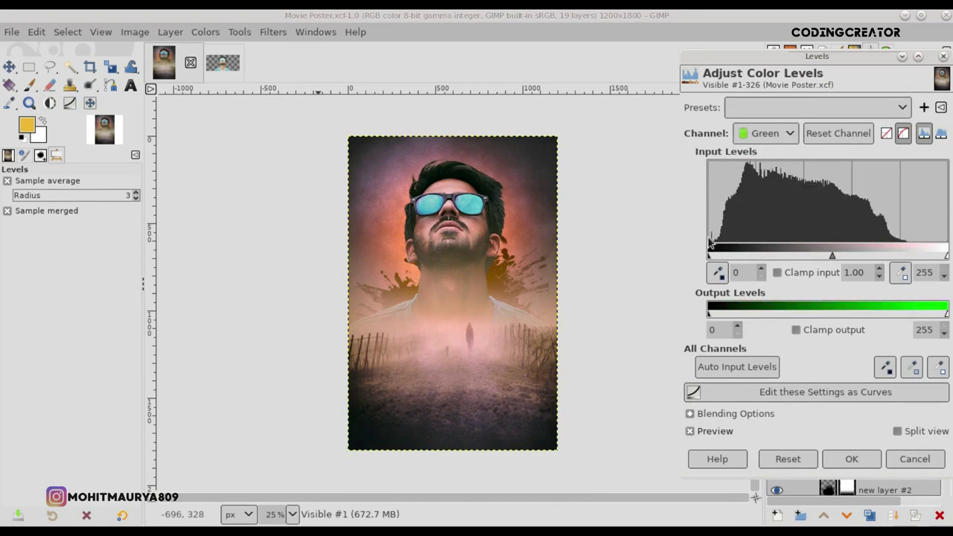
pyautogui.moveTo(720, 253); pyautogui.dragTo(731, 255)
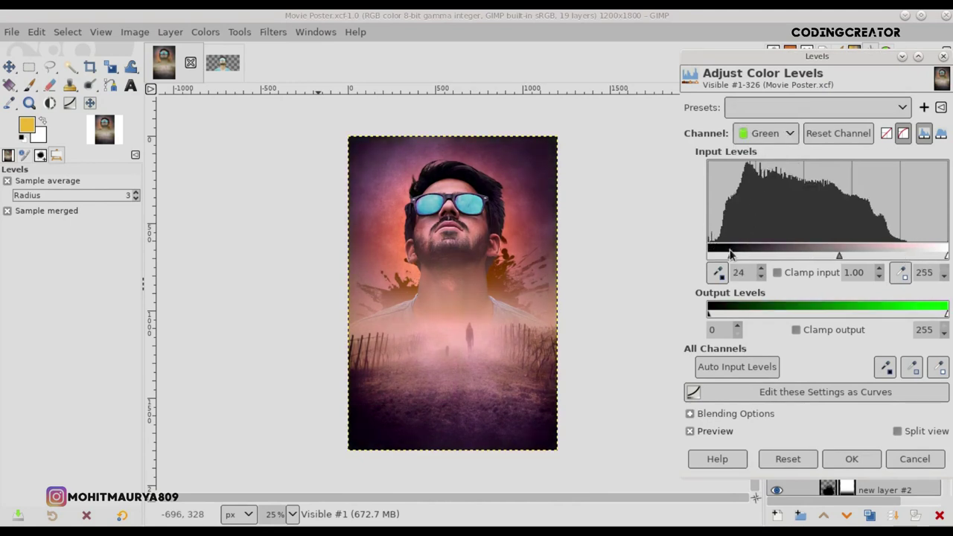
pyautogui.moveTo(938, 257); pyautogui.dragTo(907, 255)
# Fine-tune the blue channel's white point, compare via preview, and apply the Levels grade.
pyautogui.click(753, 137)
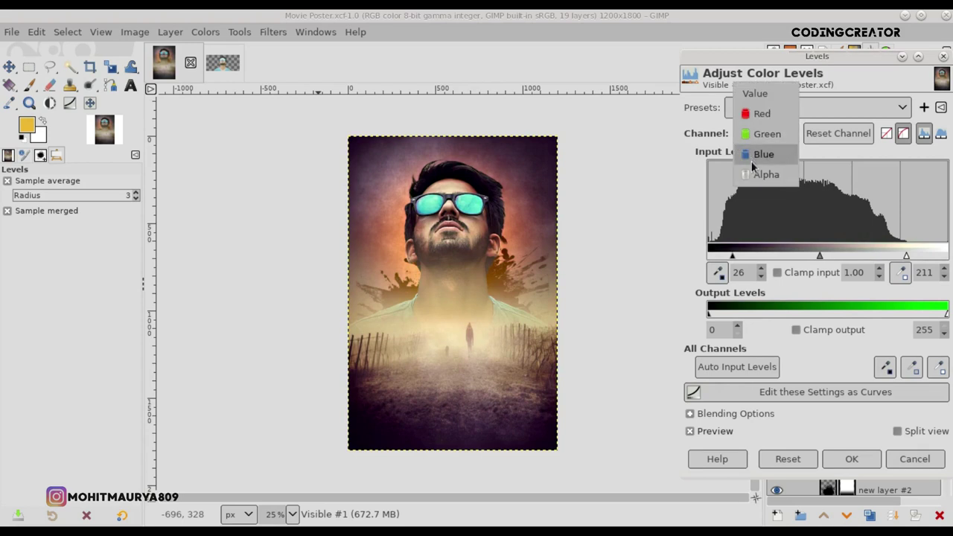
pyautogui.click(756, 153)
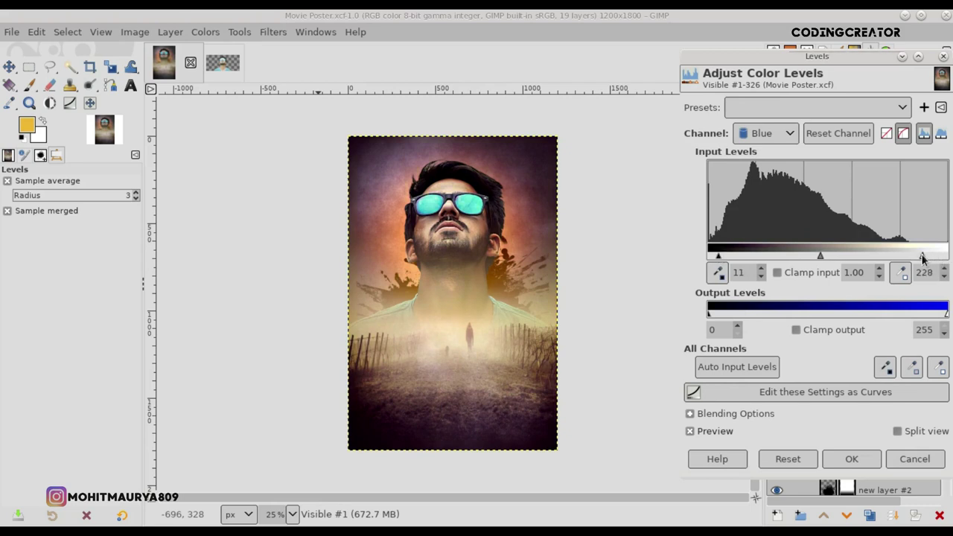
pyautogui.moveTo(906, 256); pyautogui.dragTo(911, 257)
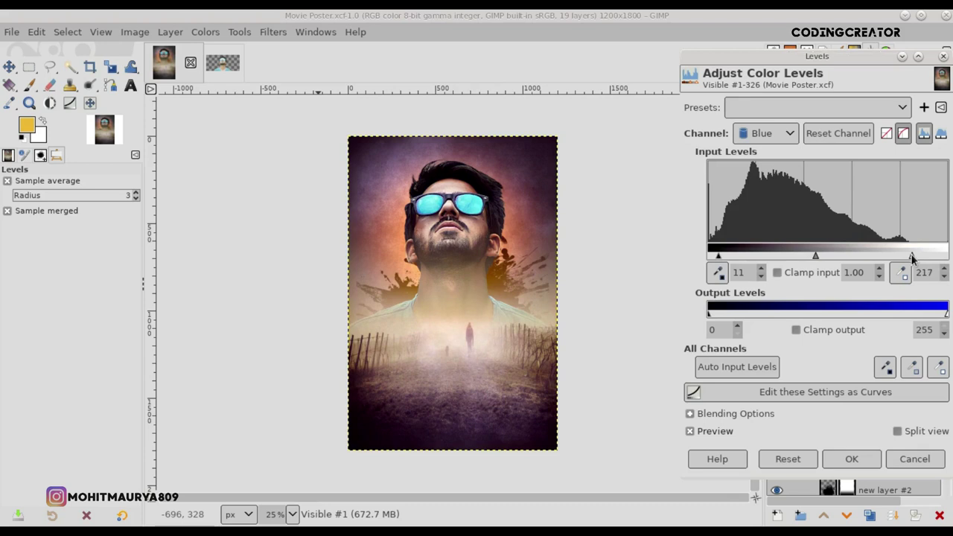
pyautogui.click(713, 436)
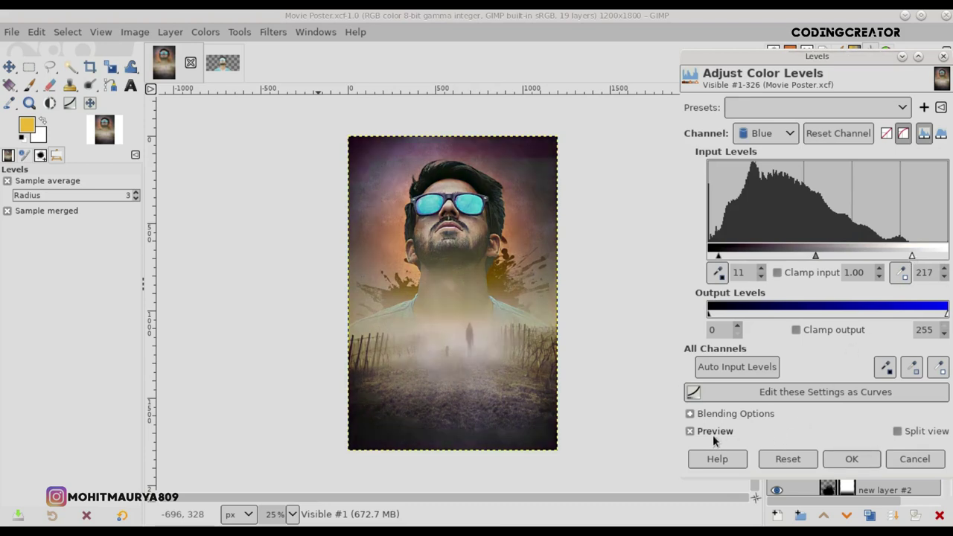
pyautogui.click(713, 436)
pyautogui.click(774, 133)
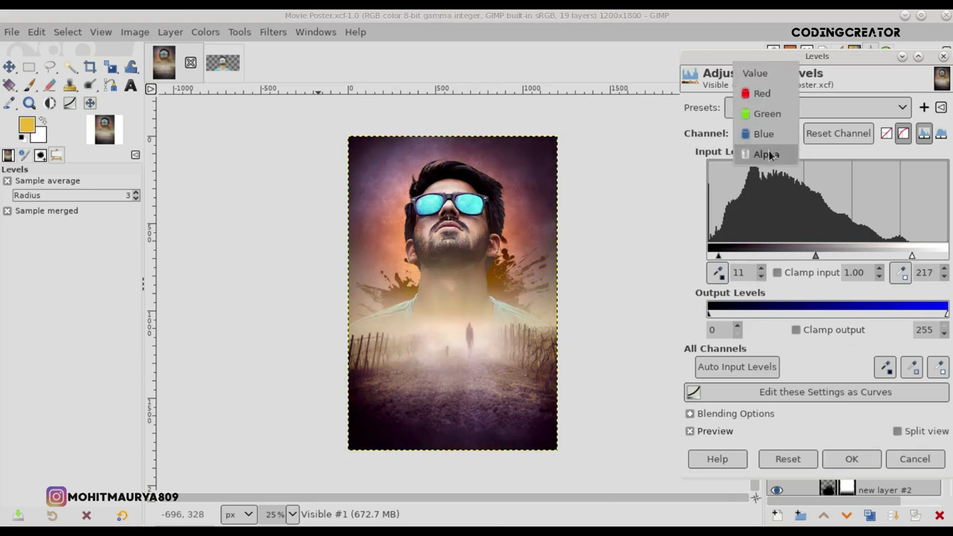
pyautogui.click(755, 123)
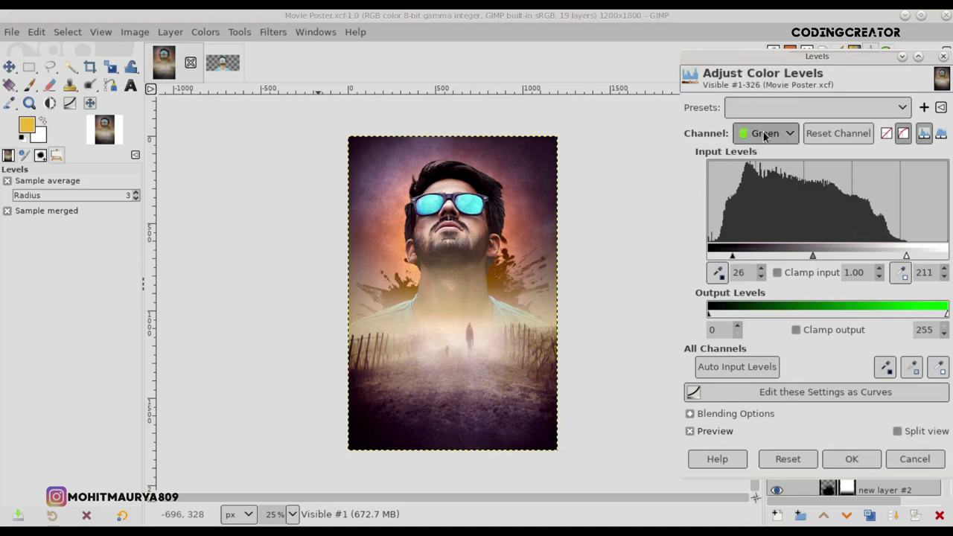
pyautogui.click(764, 135)
pyautogui.click(759, 113)
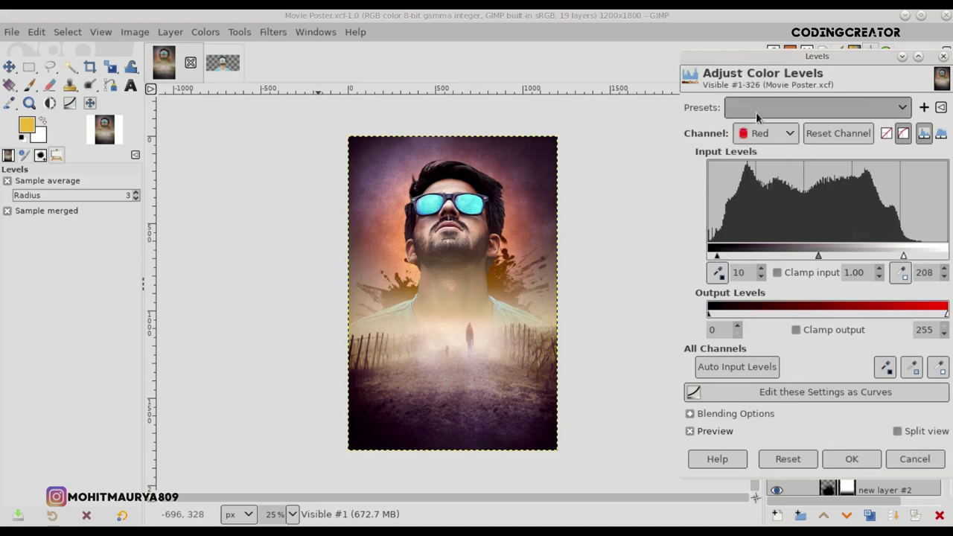
pyautogui.click(763, 136)
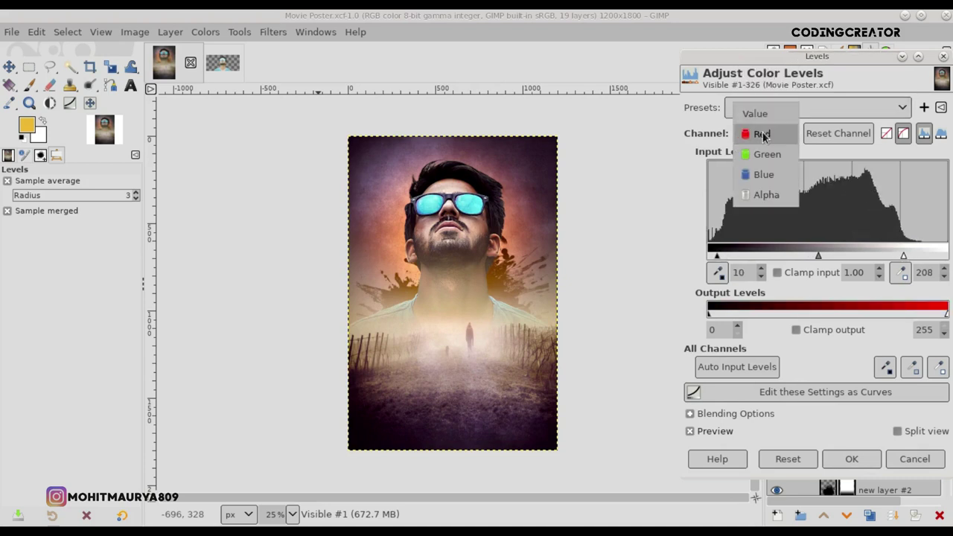
pyautogui.click(816, 150)
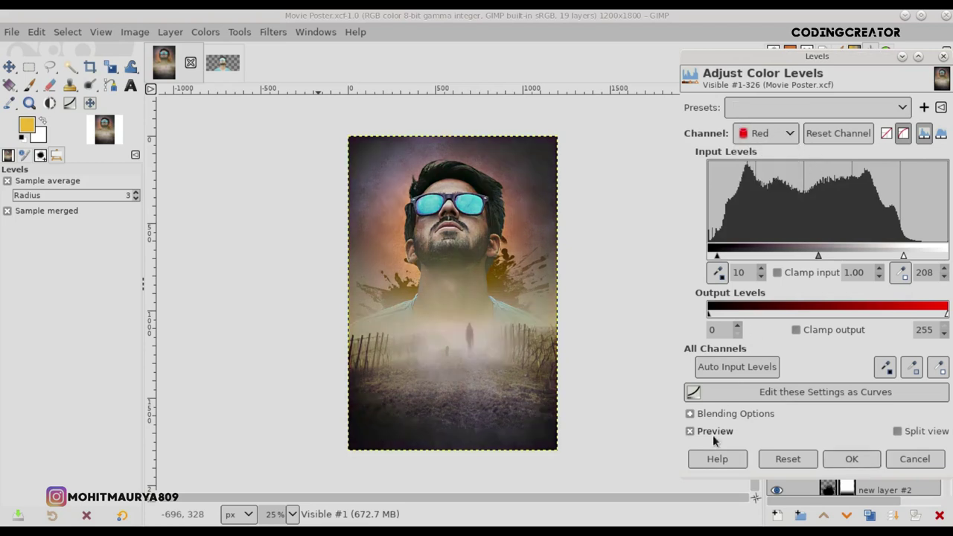
pyautogui.click(851, 458)
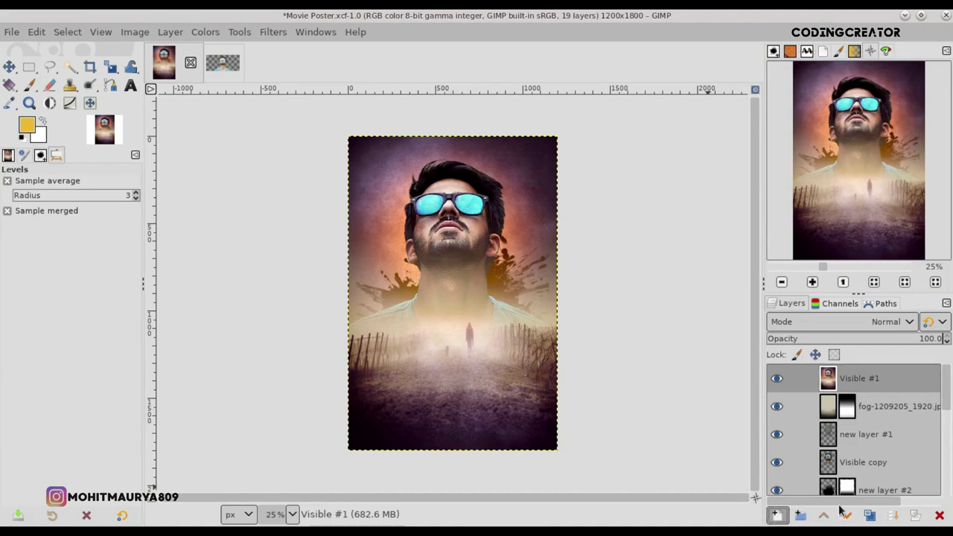
# Add a new layer and type the black title 'THE LEGEND' below the face.
pyautogui.click(777, 515)
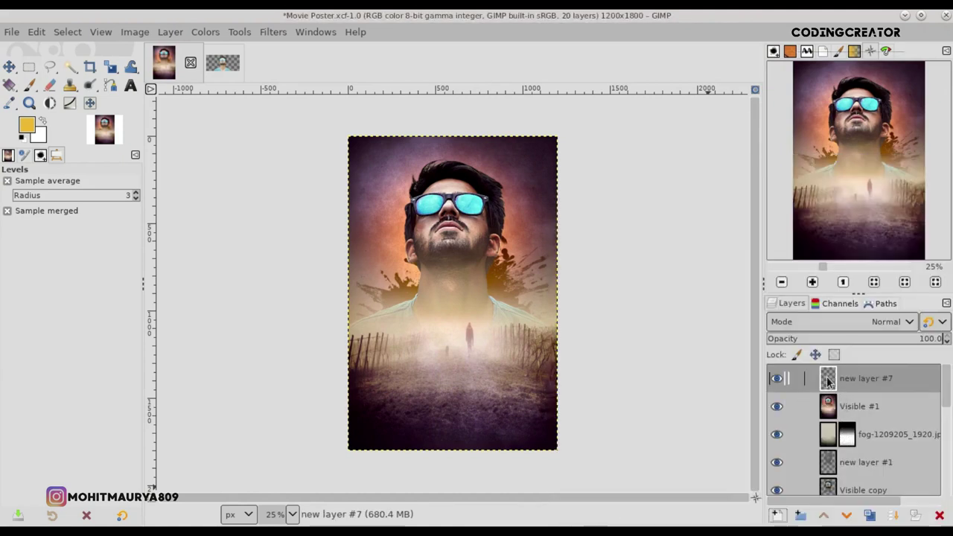
pyautogui.click(130, 85)
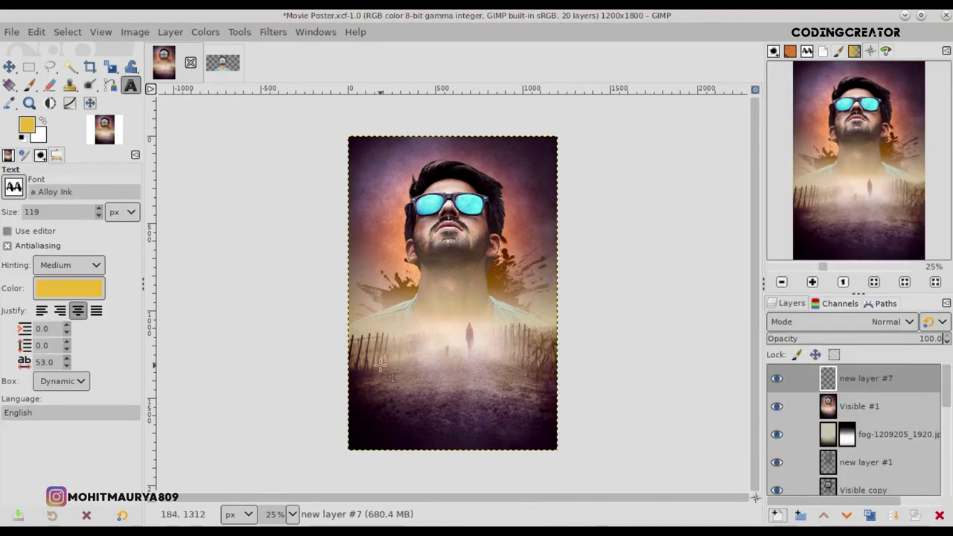
pyautogui.click(22, 142)
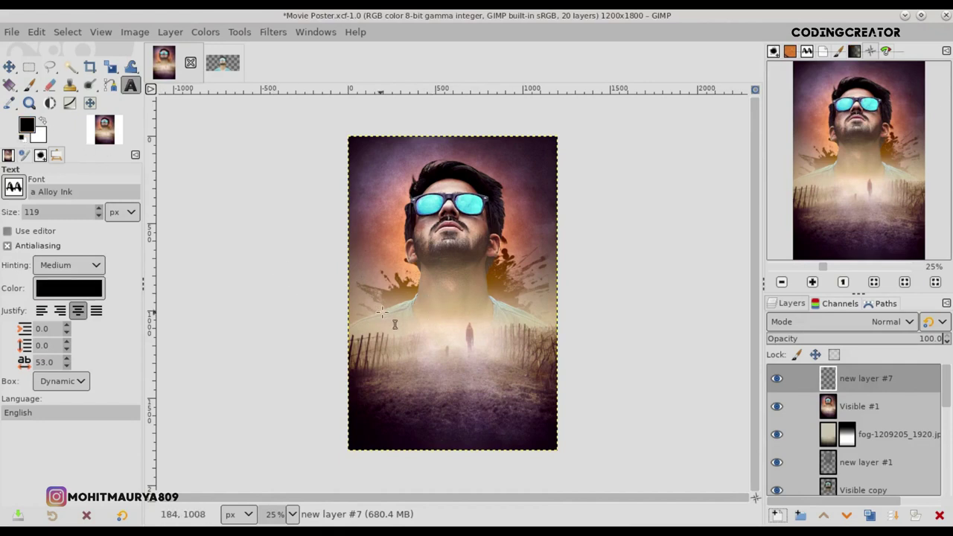
pyautogui.click(400, 300)
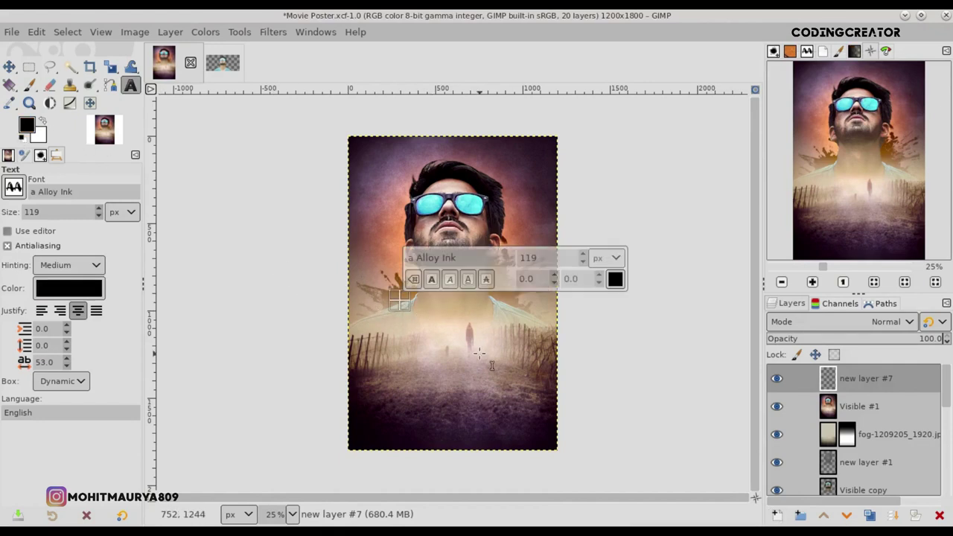
pyautogui.write('THE LEGEND')
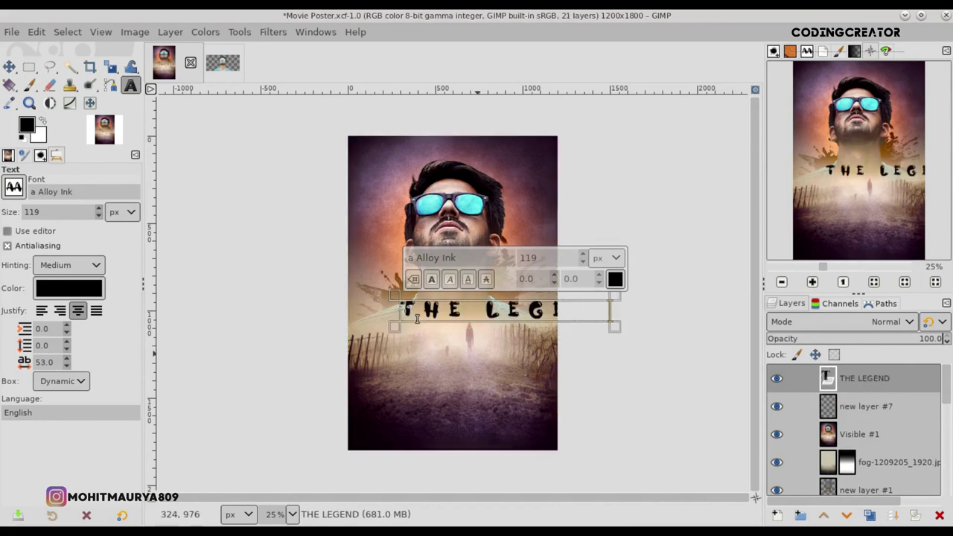
# Set the title font to Anton, centre it, then duplicate it and hide the original.
pyautogui.click(13, 187)
pyautogui.press('Down')
pyautogui.press('Down')
pyautogui.press('Down')
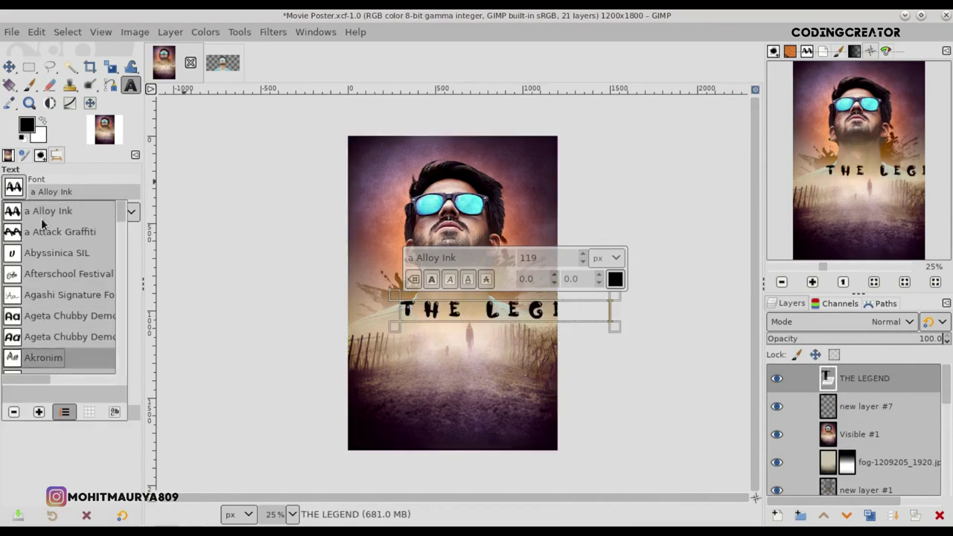
pyautogui.press('Down')
pyautogui.press('Down')
pyautogui.press('Down')
pyautogui.press('Down')
pyautogui.press('Down')
pyautogui.press('Down')
pyautogui.press('Down')
pyautogui.press('Down')
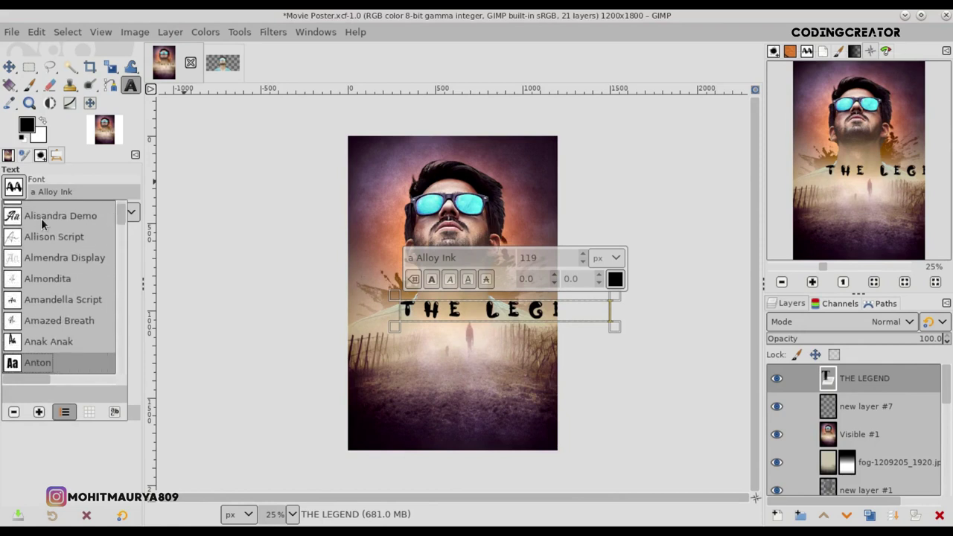
pyautogui.press('Return')
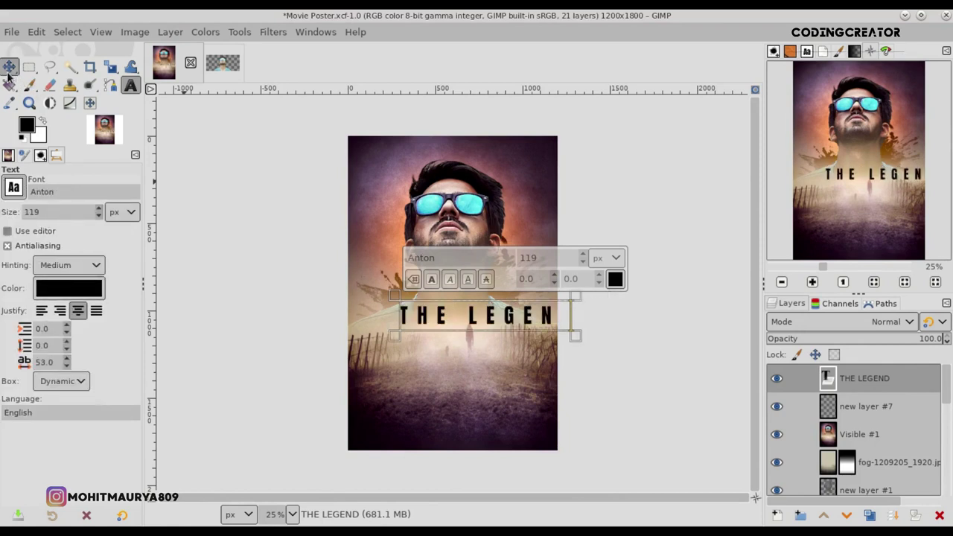
pyautogui.click(9, 69)
pyautogui.moveTo(507, 328)
pyautogui.mouseDown()
pyautogui.moveTo(482, 331)
pyautogui.moveTo(505, 326)
pyautogui.mouseUp()
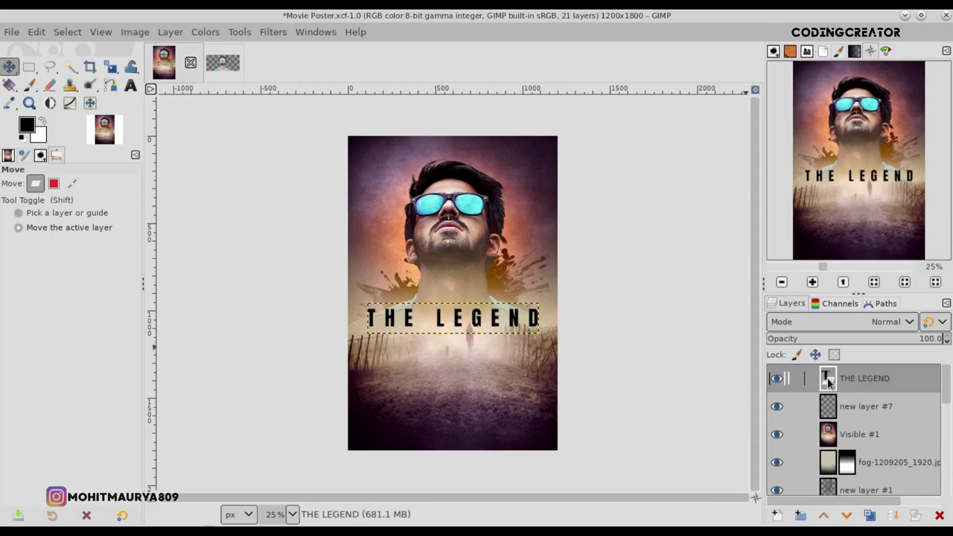
pyautogui.click(870, 515)
pyautogui.click(777, 408)
# Select the title letter shape, add new layer #8, and delete the THE LEGEND #1 text layer.
pyautogui.click(754, 90)
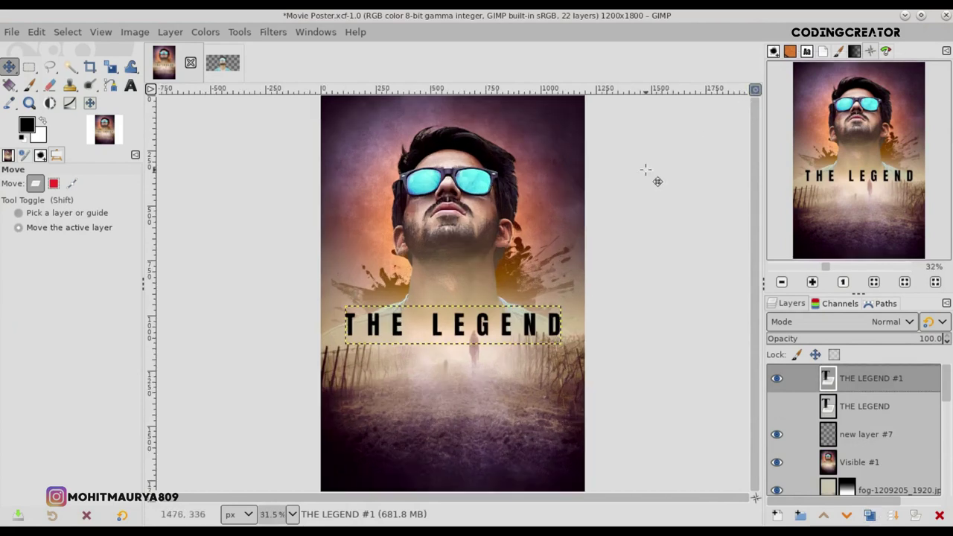
pyautogui.rightClick(828, 381)
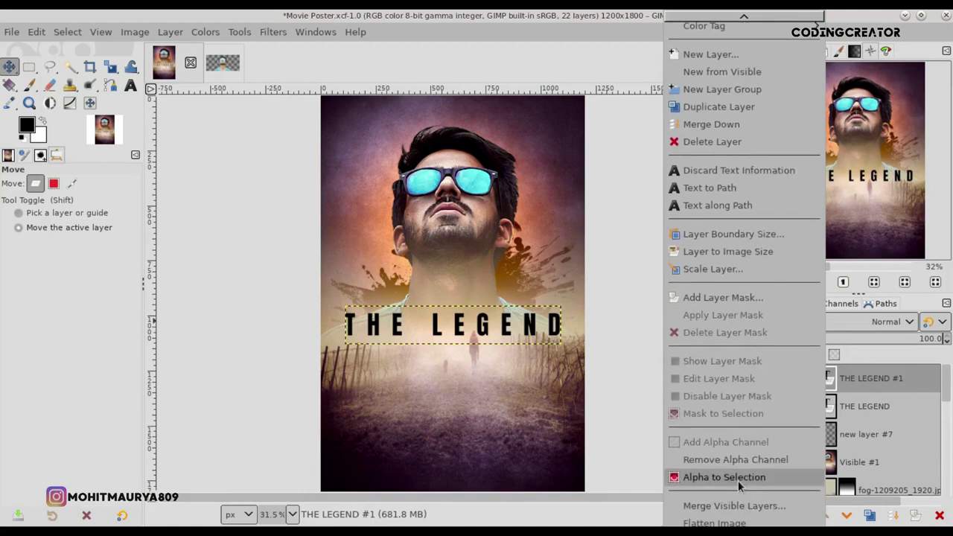
pyautogui.click(738, 480)
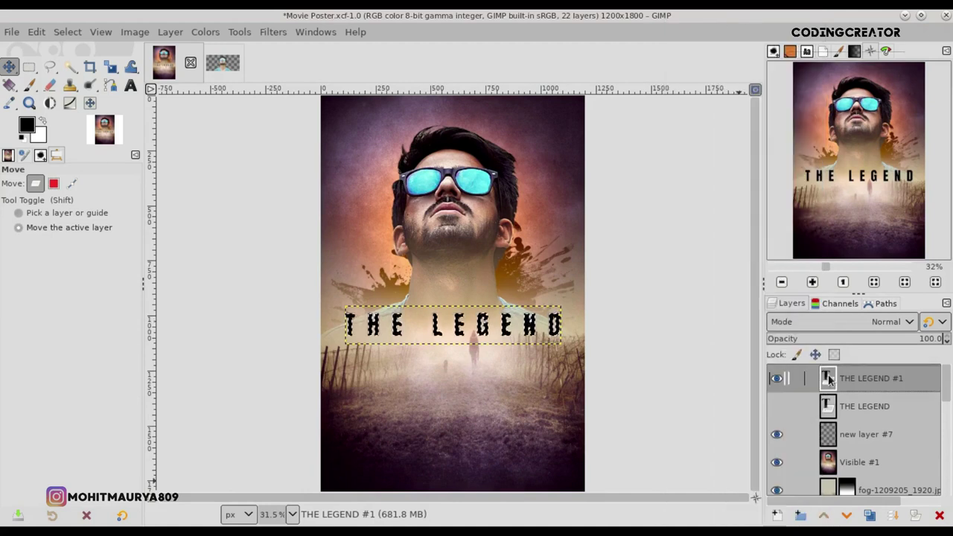
pyautogui.click(776, 515)
pyautogui.click(852, 506)
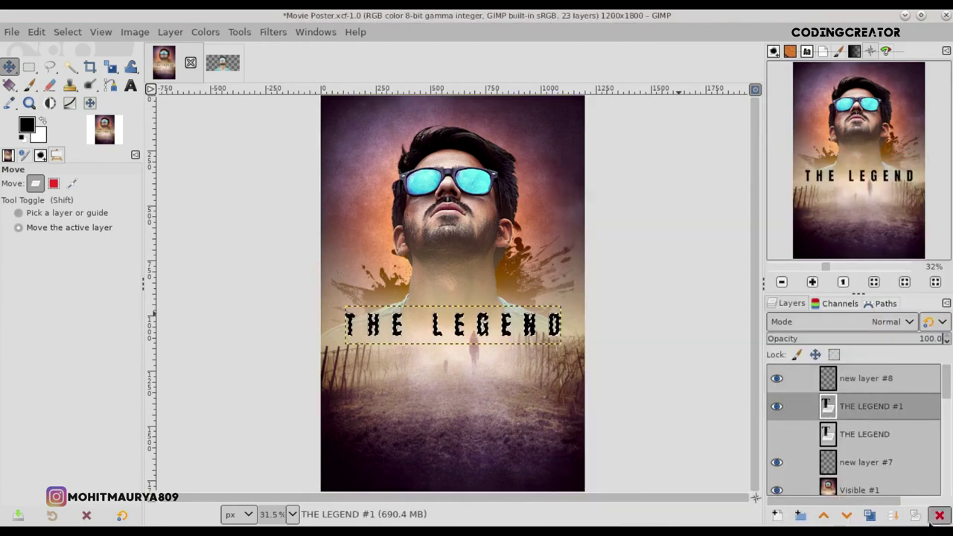
pyautogui.click(939, 515)
pyautogui.click(855, 380)
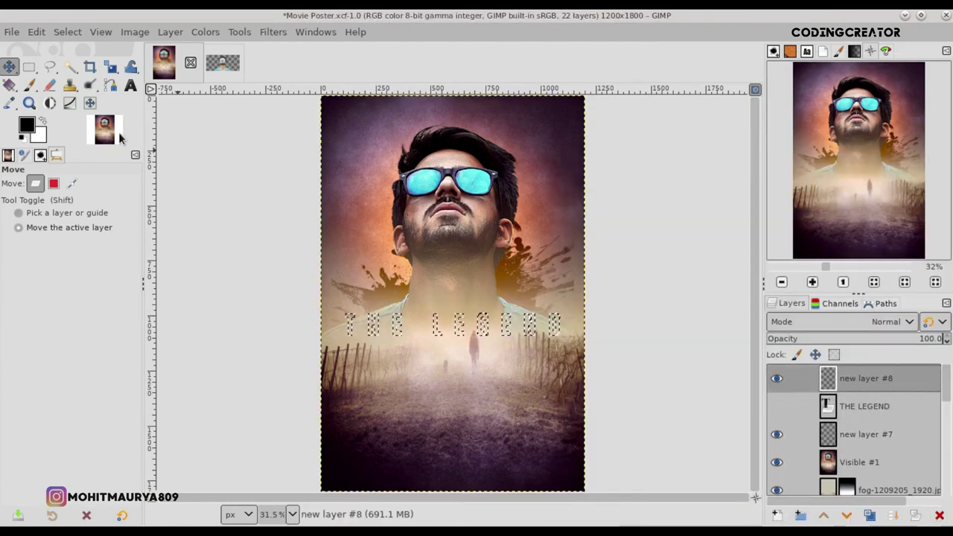
# Set the foreground colour to 0d0d0d and the background colour to 3a3a3a.
pyautogui.click(28, 128)
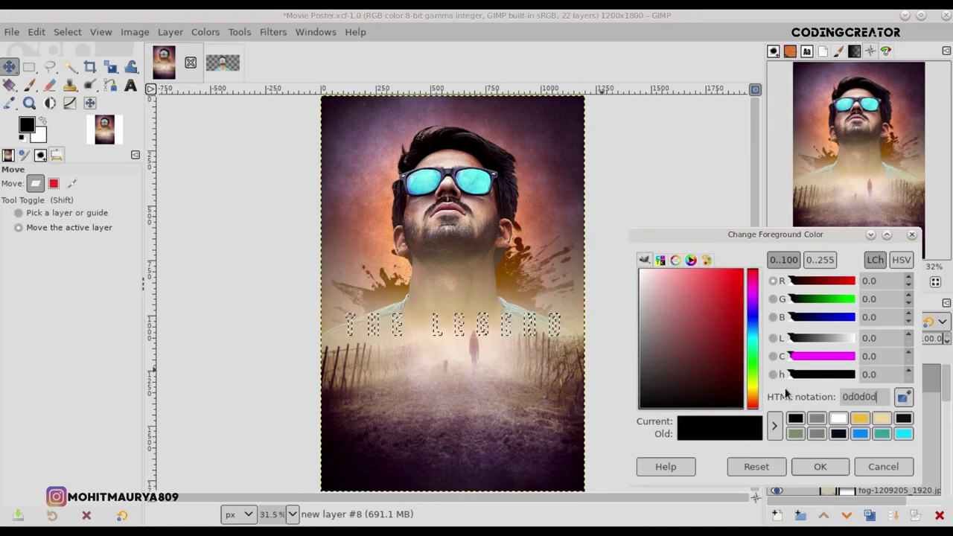
pyautogui.click(795, 419)
pyautogui.click(820, 466)
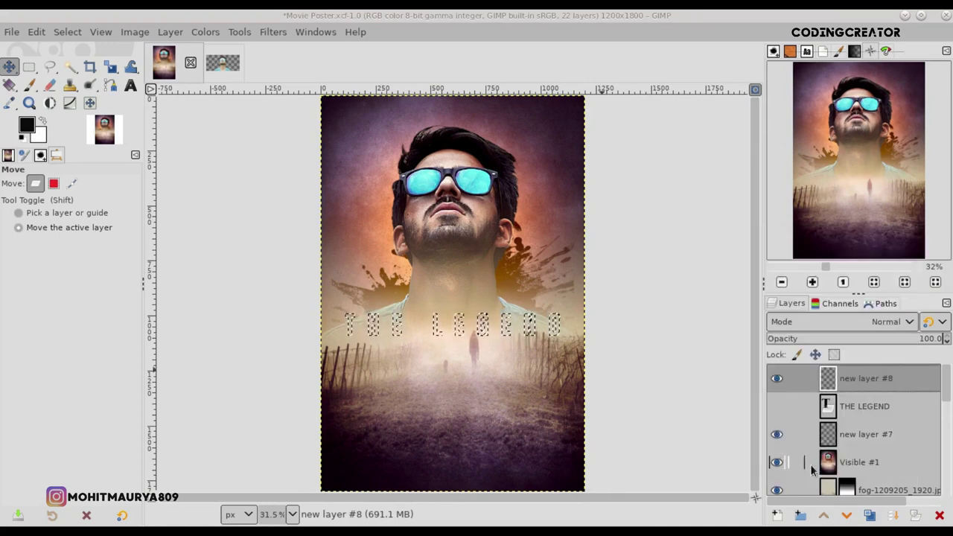
pyautogui.click(35, 135)
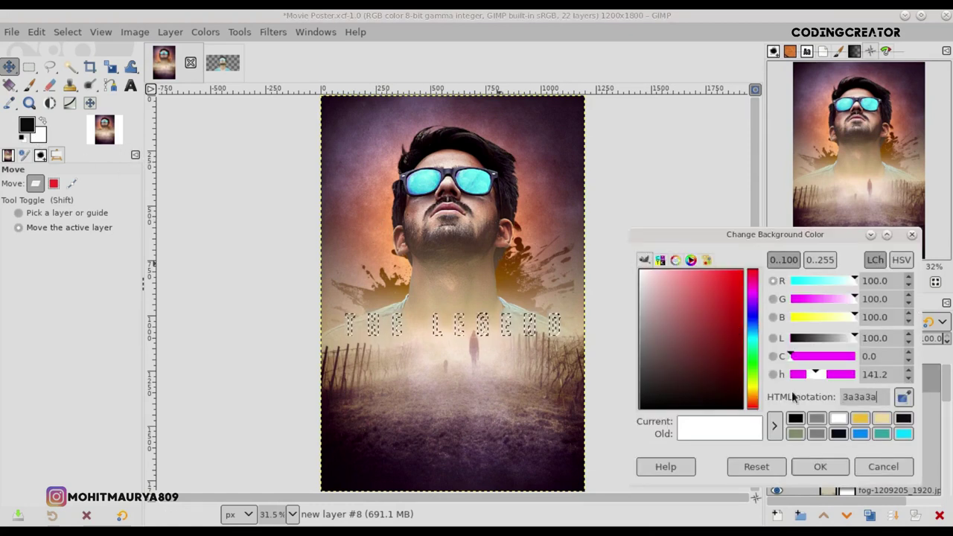
pyautogui.click(795, 419)
pyautogui.click(820, 467)
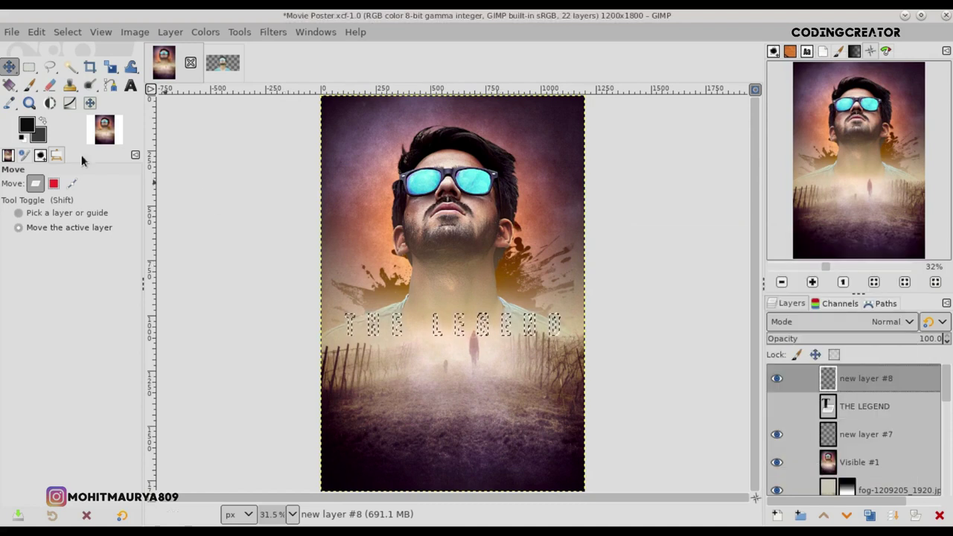
pyautogui.click(9, 84)
# Draw a vertical FG to BG (RGB) linear gradient across the title letters at 100% zoom.
pyautogui.click(15, 225)
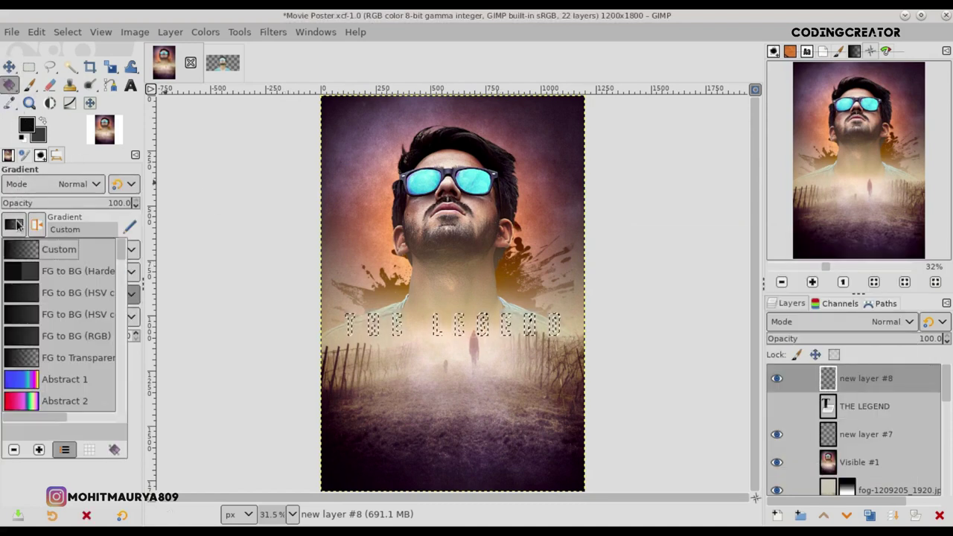
pyautogui.click(43, 335)
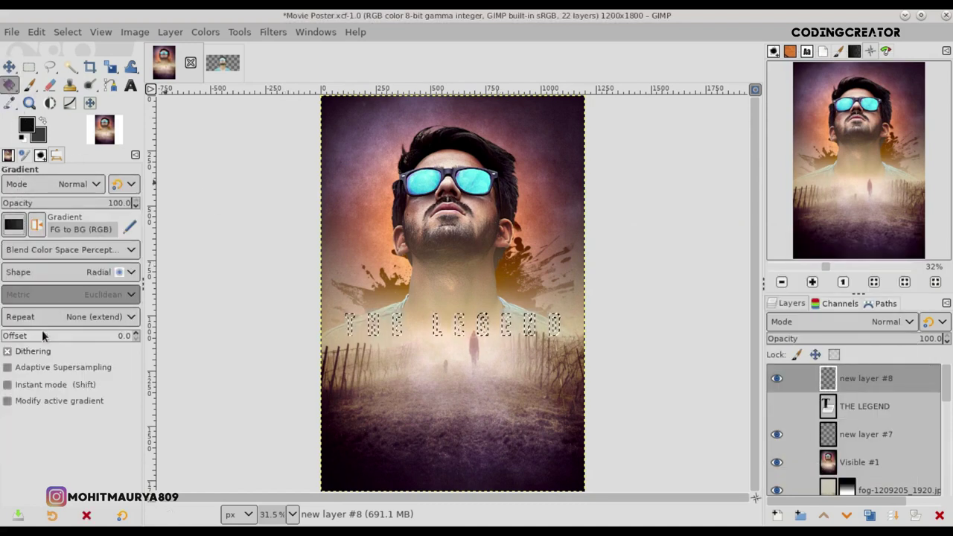
pyautogui.click(88, 273)
pyautogui.click(70, 235)
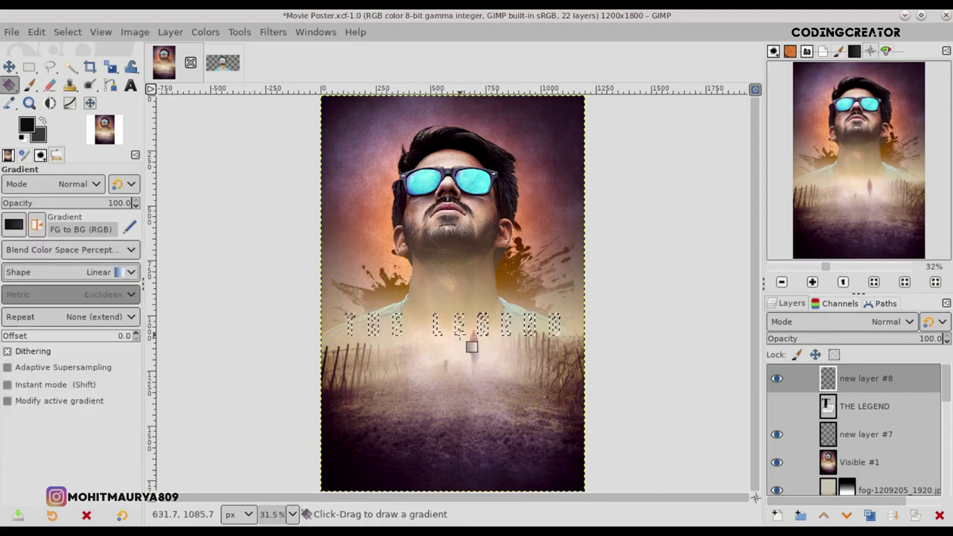
pyautogui.press('1')
pyautogui.moveTo(459, 338); pyautogui.dragTo(460, 274)
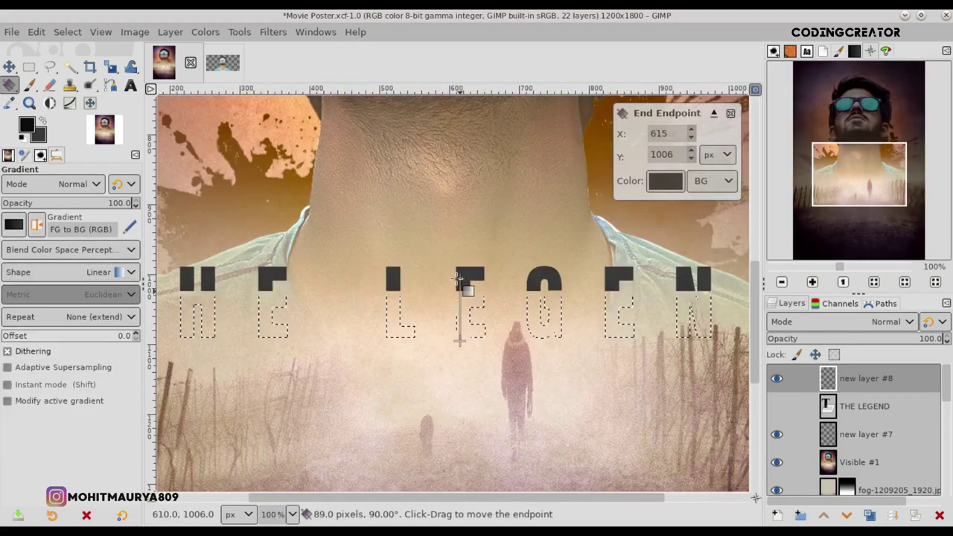
pyautogui.hotkey('ctrl', 't')
pyautogui.moveTo(460, 274); pyautogui.dragTo(460, 268)
pyautogui.hotkey('ctrl', 't')
pyautogui.press('Return')
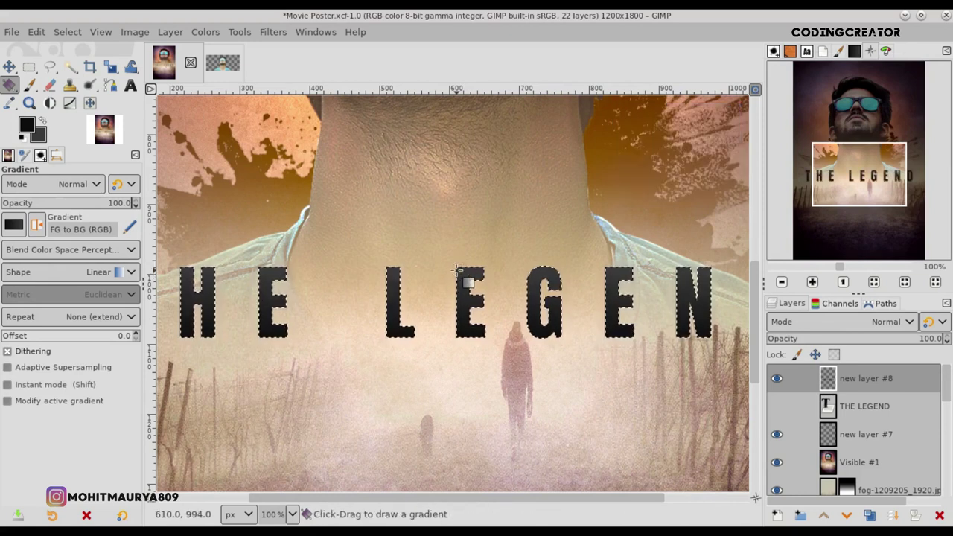
pyautogui.click(57, 31)
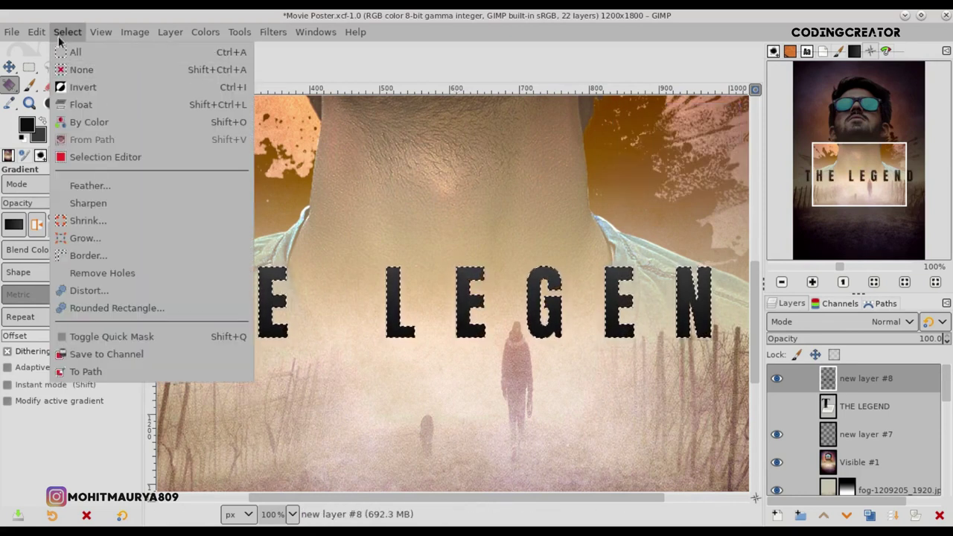
pyautogui.press('Escape')
# Add new layer #9 below #8, fill the lettering selection with black, and deselect.
pyautogui.click(776, 515)
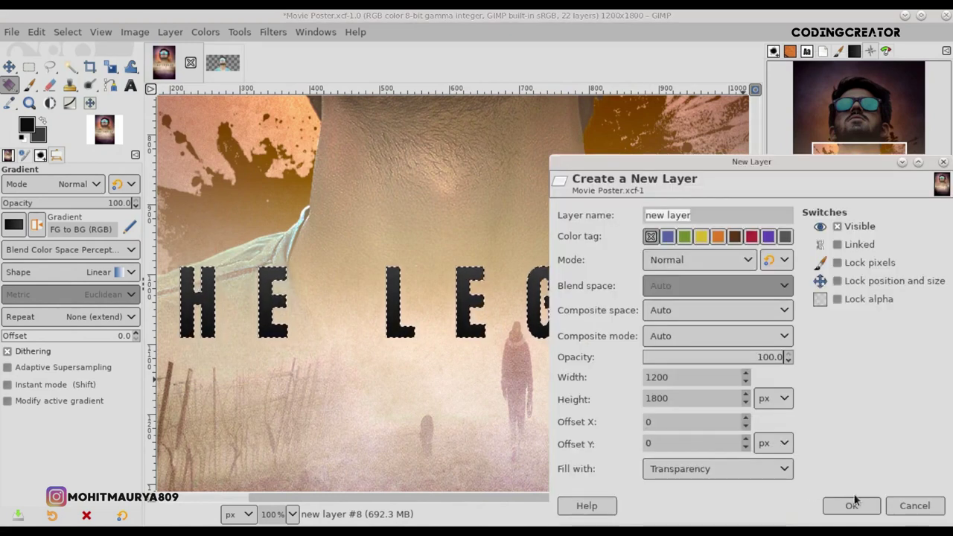
pyautogui.click(851, 505)
pyautogui.click(847, 515)
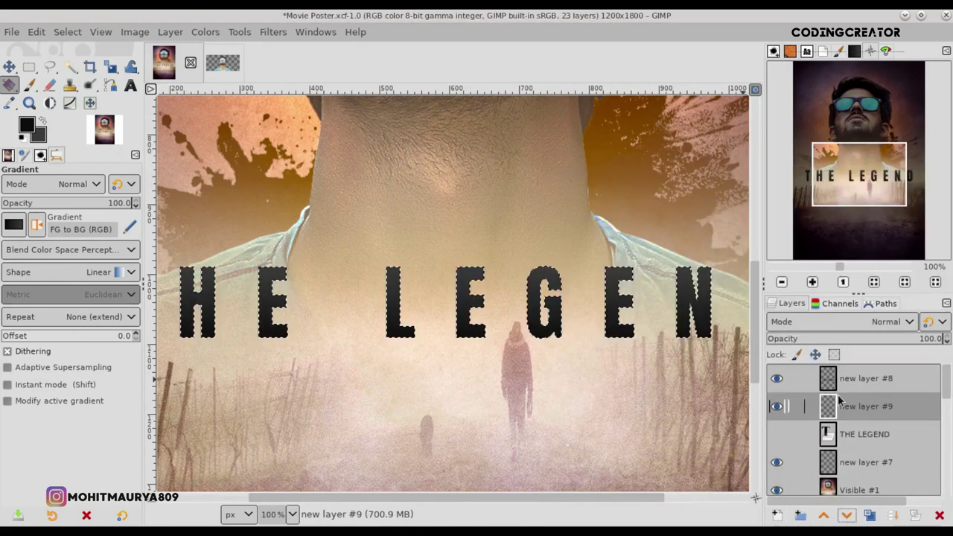
pyautogui.click(36, 31)
pyautogui.click(82, 302)
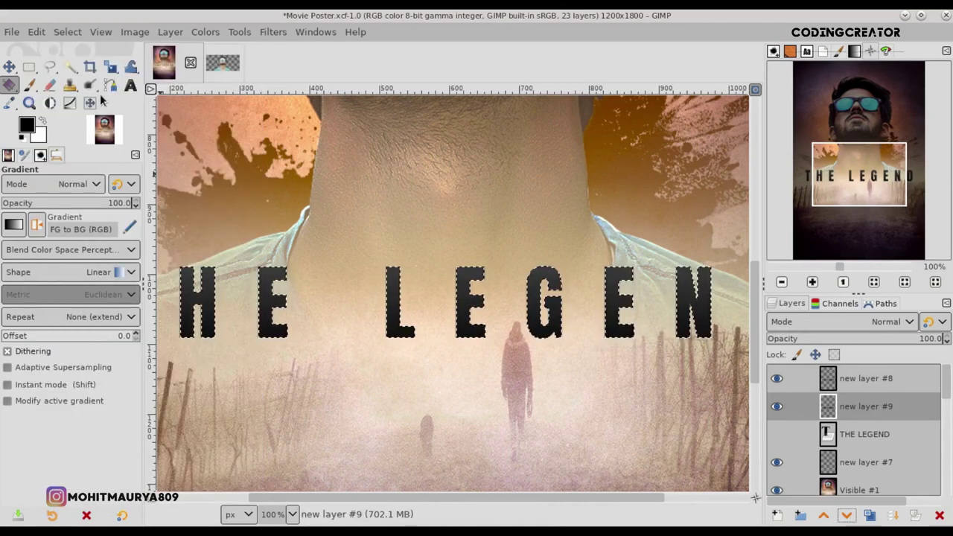
pyautogui.click(67, 32)
pyautogui.click(74, 69)
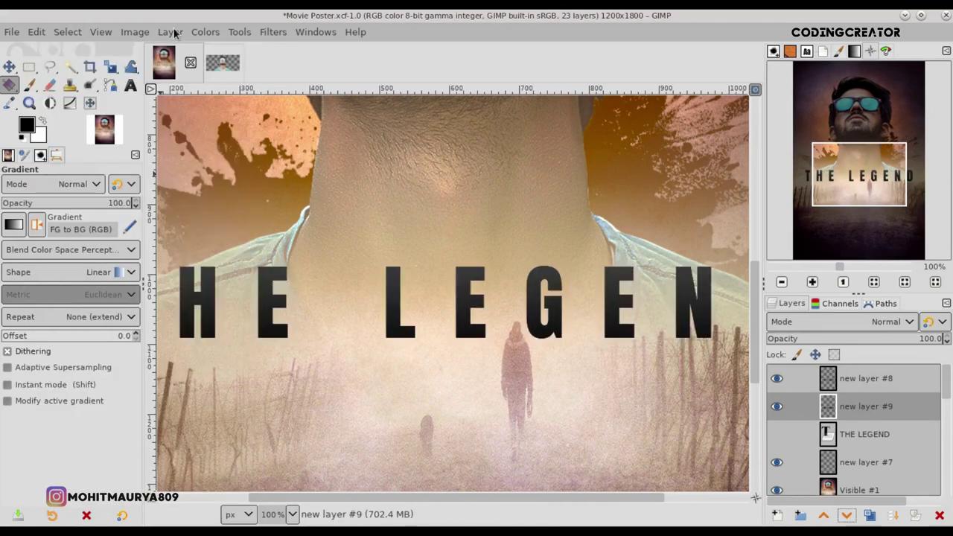
# Soften the black shadow layer with a Gaussian Blur of size 2.50.
pyautogui.click(170, 32)
pyautogui.click(170, 32)
pyautogui.click(272, 32)
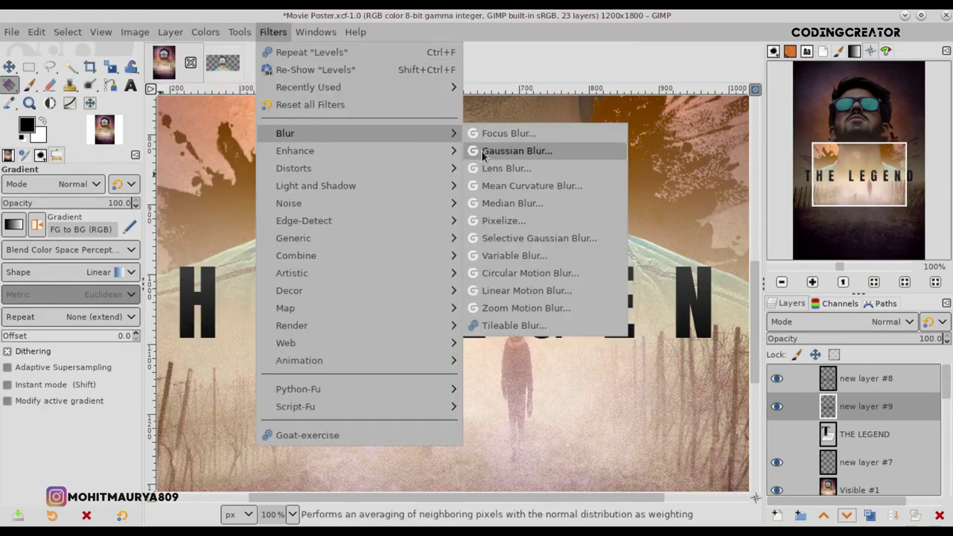
pyautogui.click(484, 153)
pyautogui.click(892, 131)
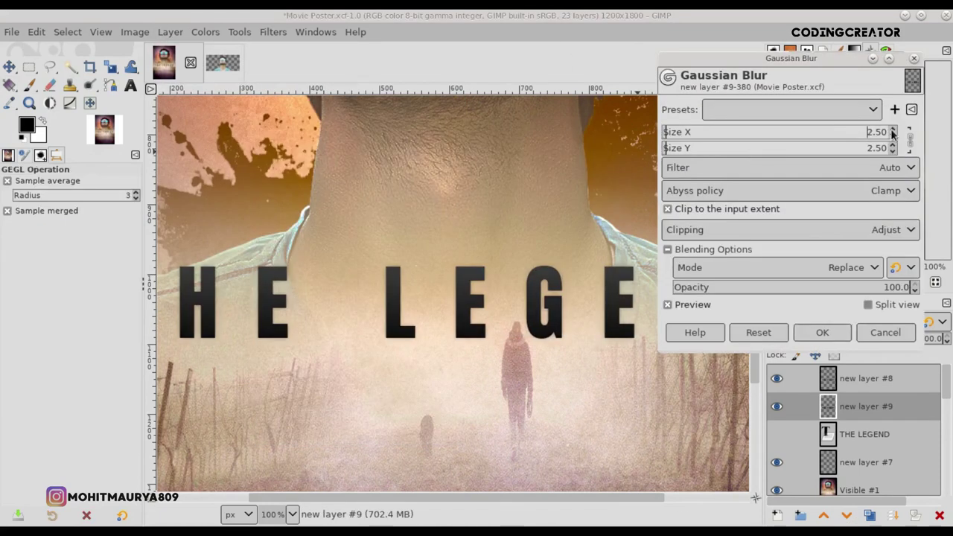
pyautogui.click(822, 332)
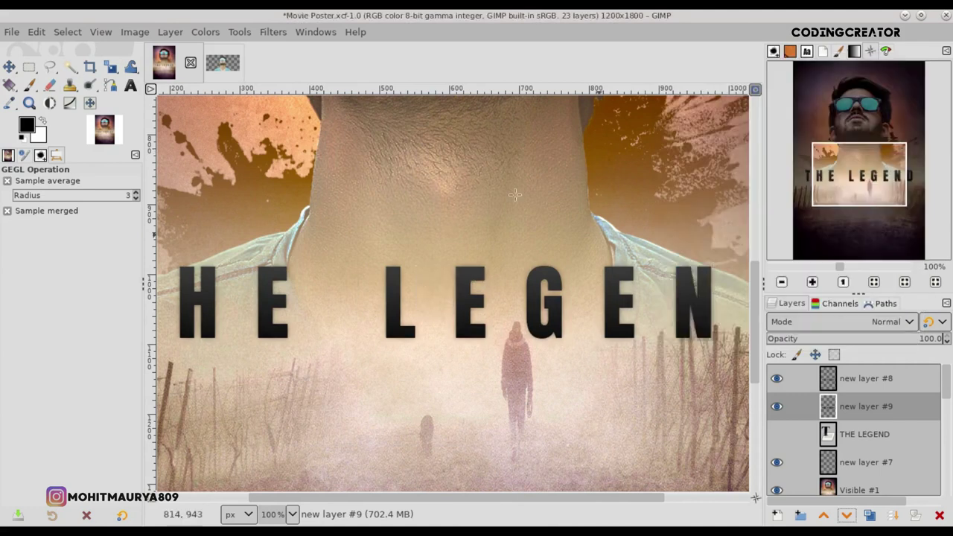
pyautogui.click(171, 32)
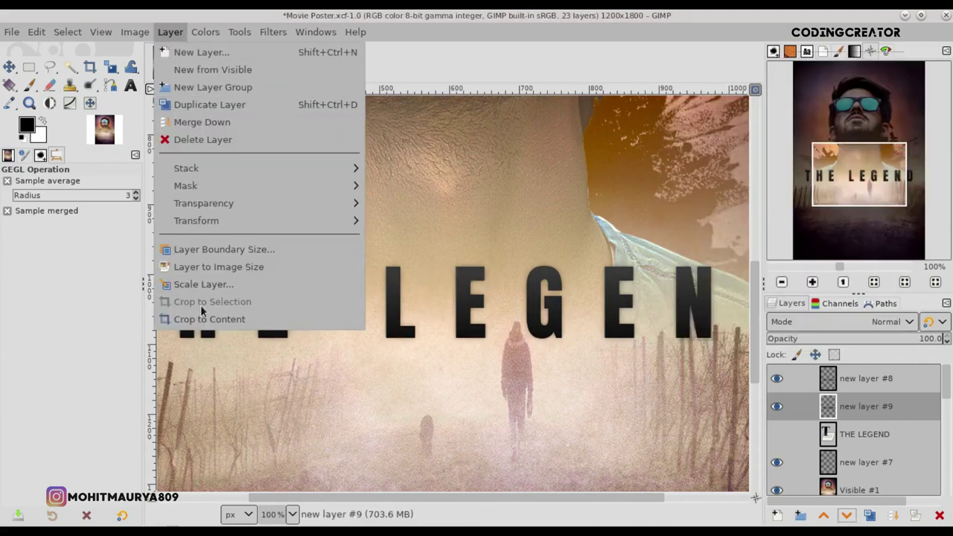
# Trim the shadow layer to its content, nudge it down, and lower its opacity.
pyautogui.click(352, 316)
pyautogui.press('m')
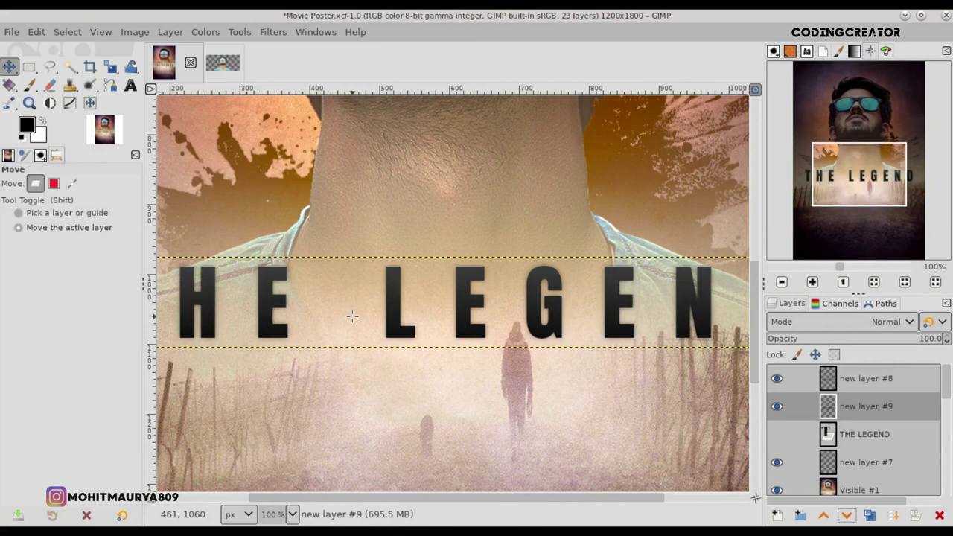
pyautogui.press('Down')
pyautogui.press('Down')
pyautogui.press('Down')
pyautogui.press('Down')
pyautogui.press('Down')
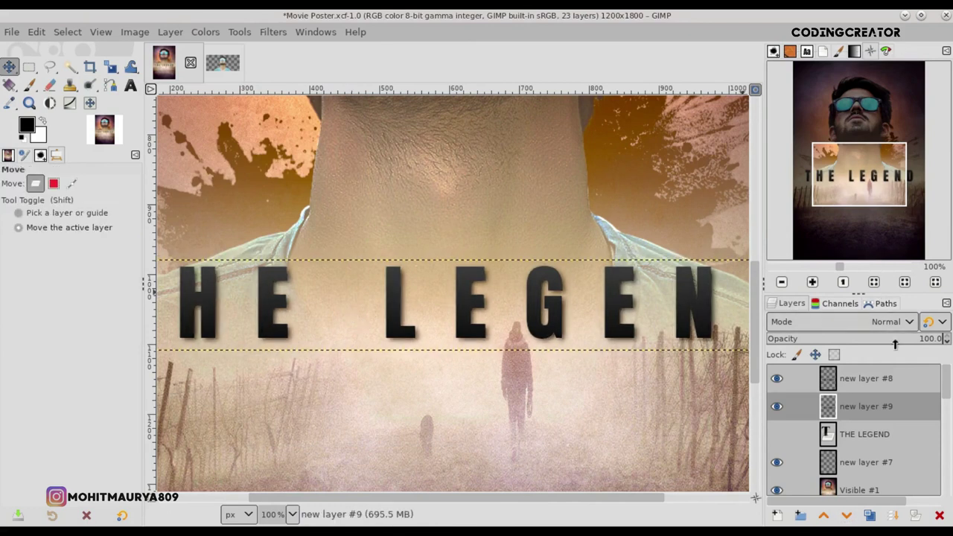
pyautogui.click(899, 342)
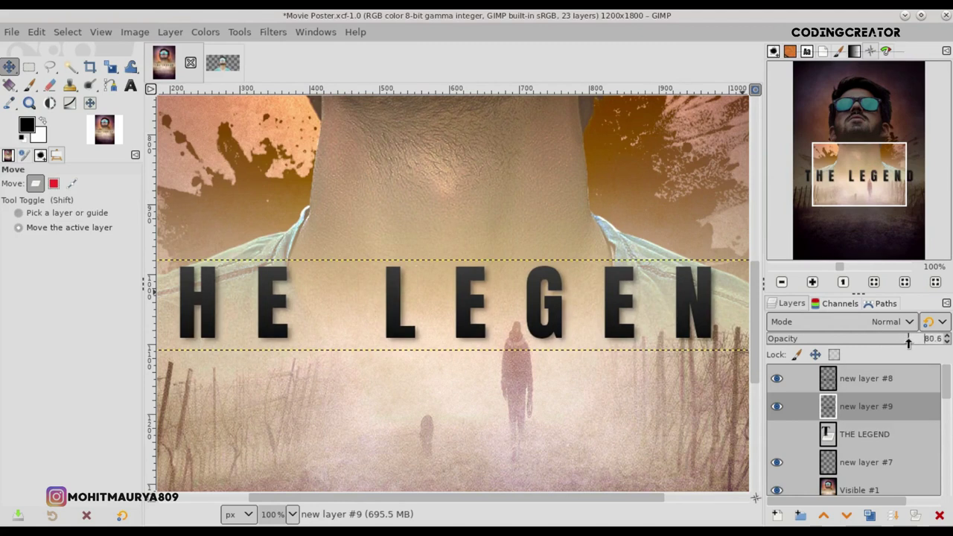
# Group layers #8 and #9 into a layer group named The Legend and collapse it.
pyautogui.click(834, 391)
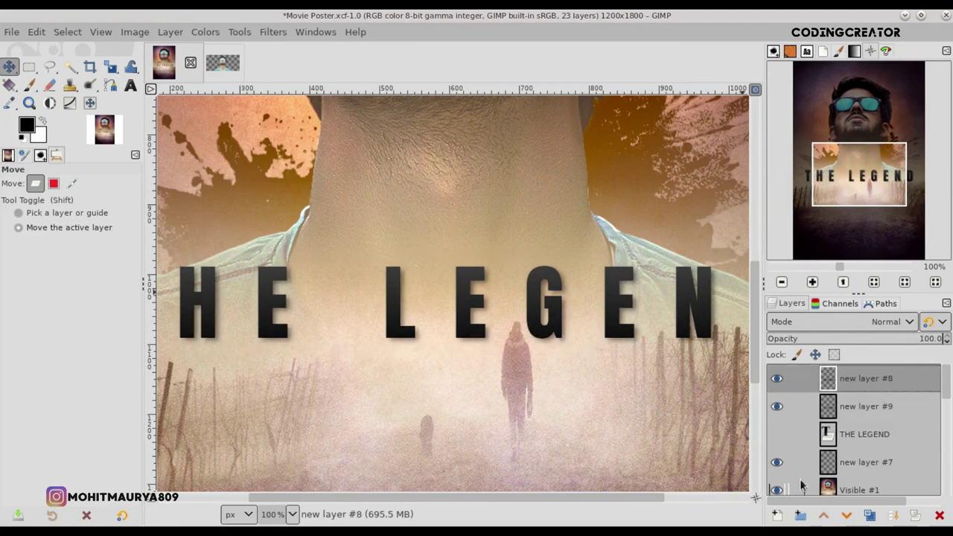
pyautogui.click(800, 516)
pyautogui.moveTo(833, 411); pyautogui.dragTo(829, 378)
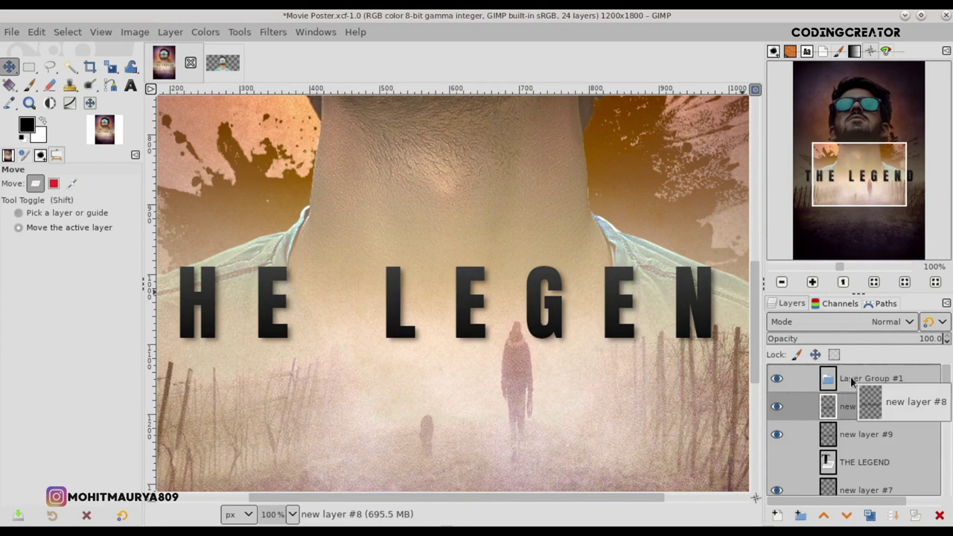
pyautogui.moveTo(853, 439); pyautogui.dragTo(871, 422)
pyautogui.doubleClick(883, 378)
pyautogui.write('The Legend')
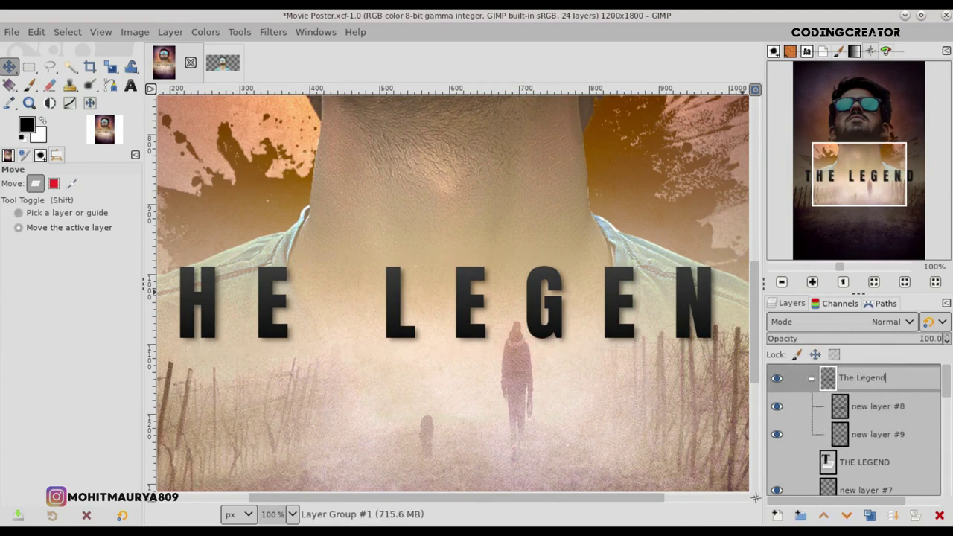
pyautogui.press('Return')
pyautogui.click(813, 378)
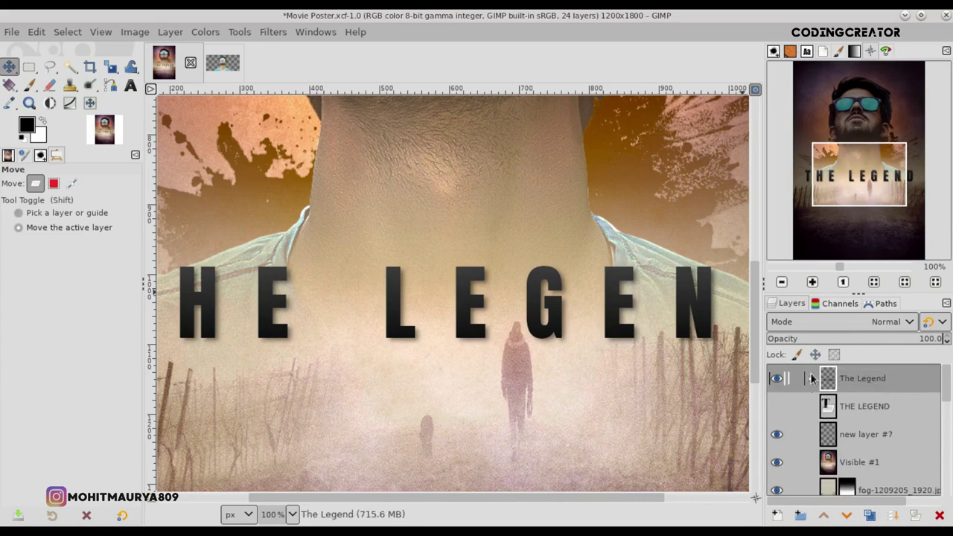
pyautogui.click(777, 378)
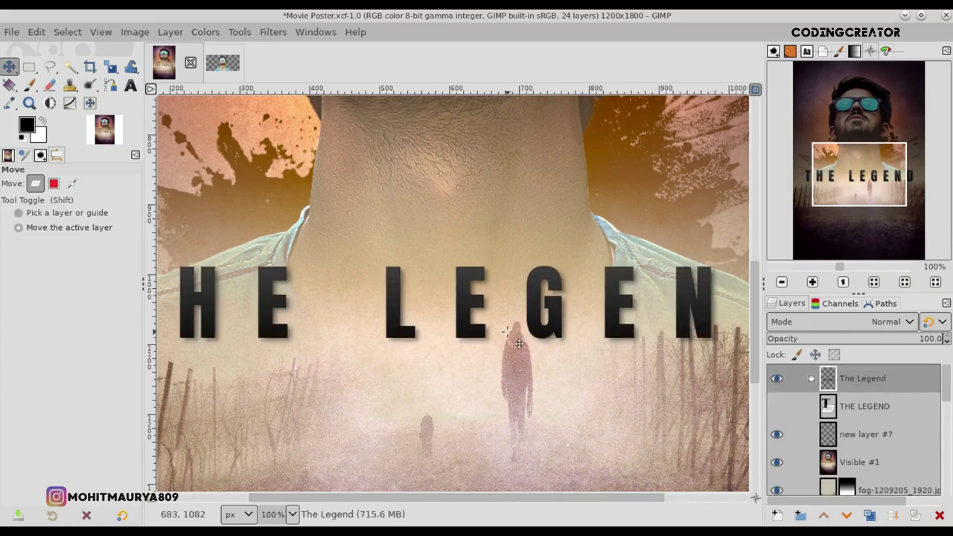
# Fit the whole poster in the window and select THE LEGEND title layer.
pyautogui.keyDown('ctrl'); pyautogui.scroll(-2, 519, 343); pyautogui.keyUp('ctrl')
pyautogui.keyDown('ctrl'); pyautogui.scroll(-1, 519, 343); pyautogui.keyUp('ctrl')
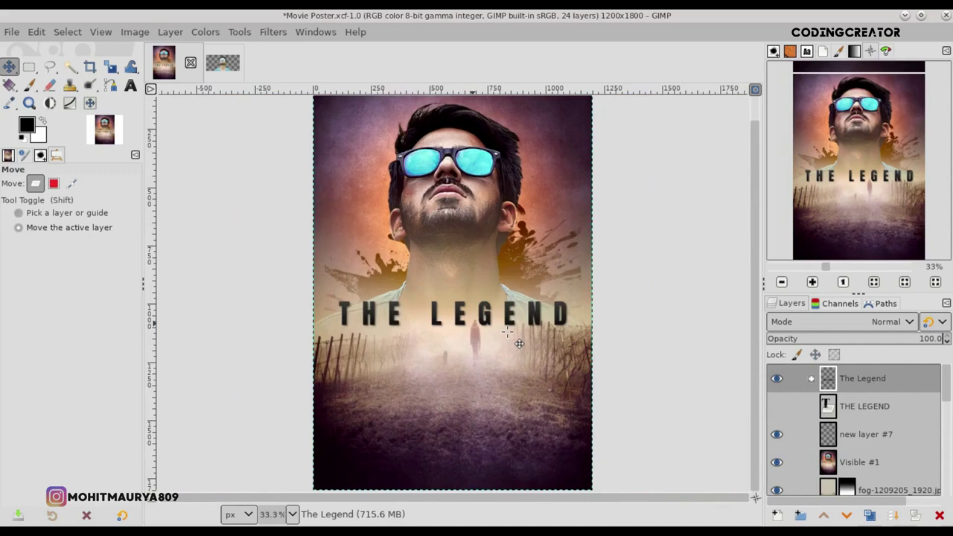
pyautogui.keyDown('ctrl'); pyautogui.scroll(1, 519, 343); pyautogui.keyUp('ctrl')
pyautogui.keyDown('ctrl'); pyautogui.scroll(-2, 519, 343); pyautogui.keyUp('ctrl')
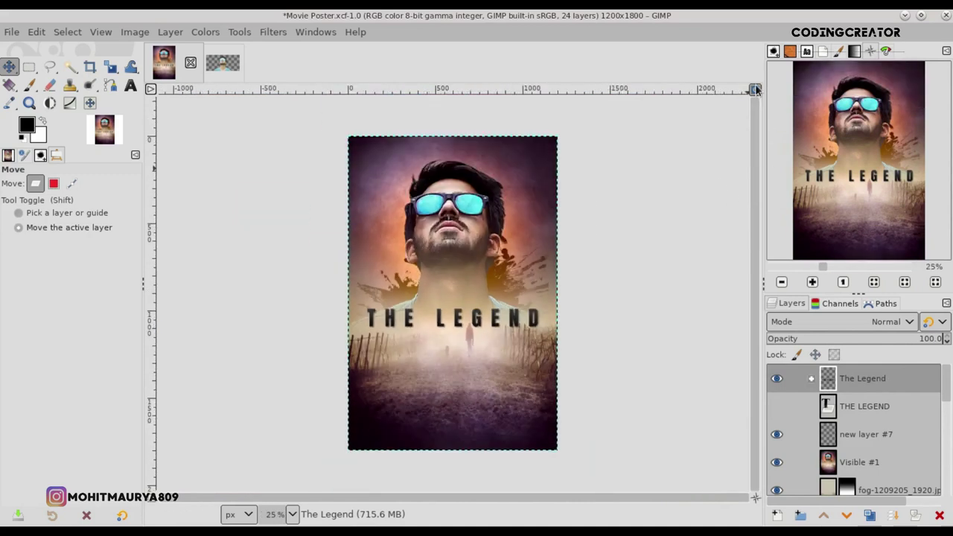
pyautogui.click(755, 89)
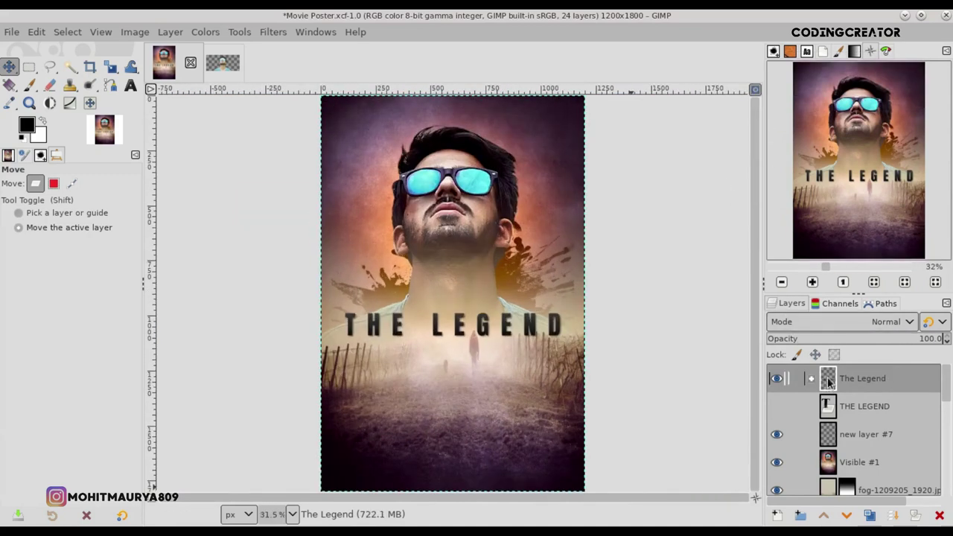
pyautogui.click(823, 409)
# Add a new empty layer above the title and delete the unused empty layer #7.
pyautogui.click(777, 516)
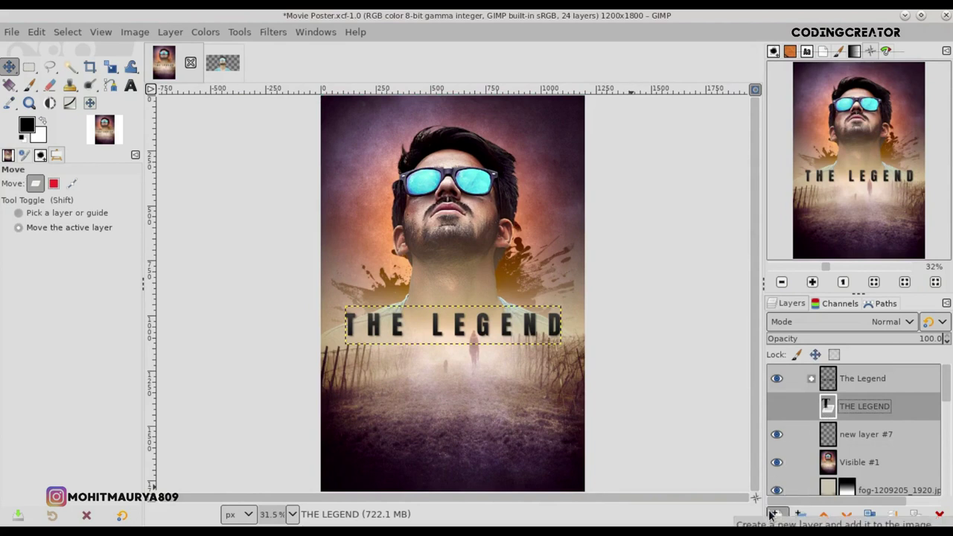
pyautogui.click(849, 506)
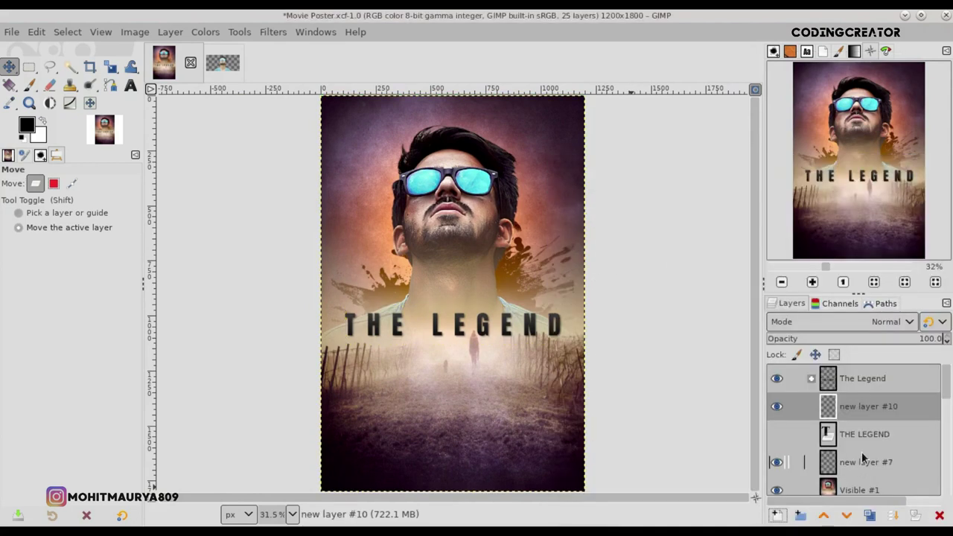
pyautogui.click(940, 515)
pyautogui.click(868, 406)
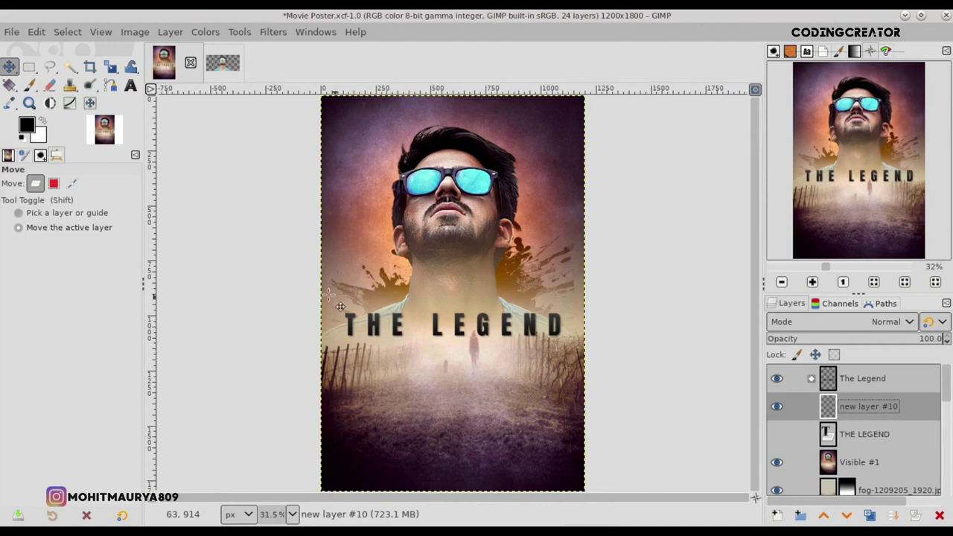
# Paste the credit names as a text layer in Futura Md BT and shift it left.
pyautogui.click(131, 85)
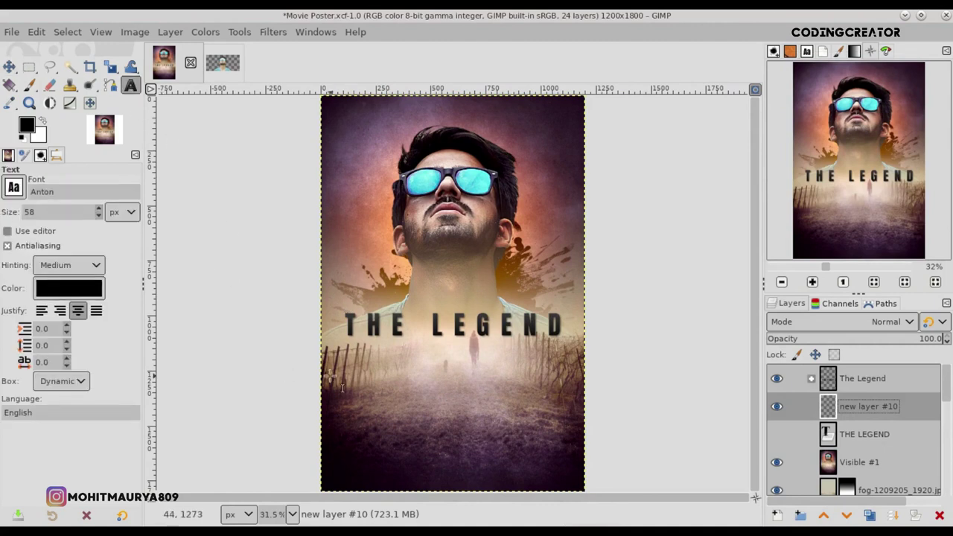
pyautogui.click(332, 375)
pyautogui.hotkey('ctrl', 'v')
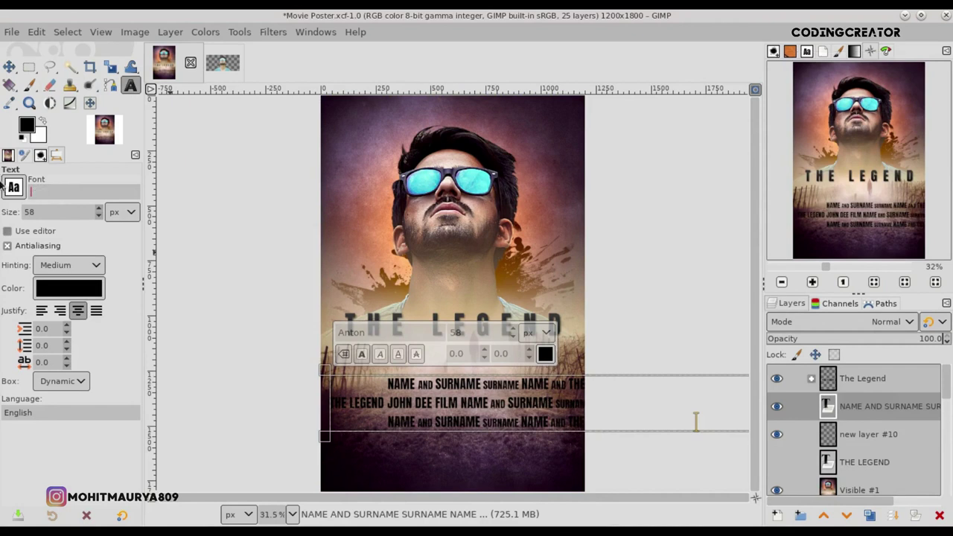
pyautogui.write('F')
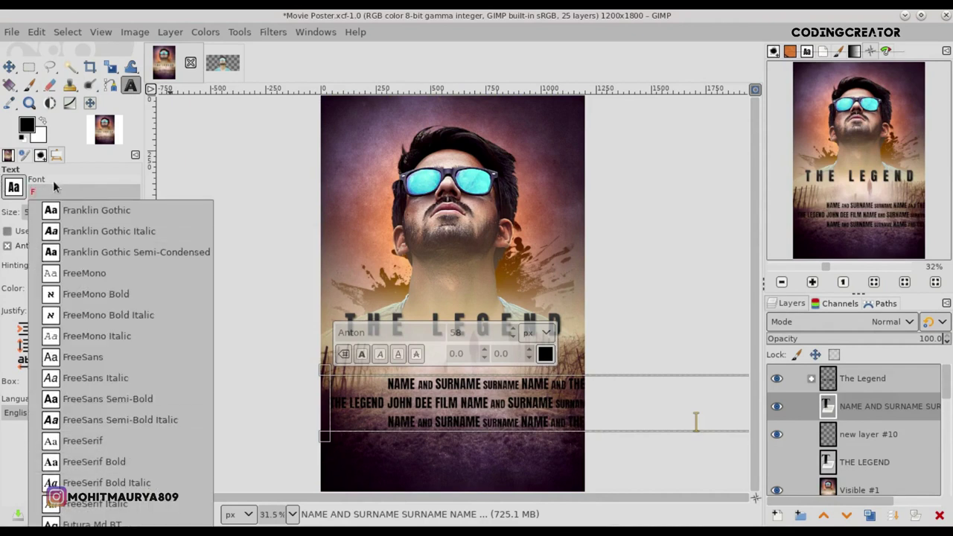
pyautogui.click(92, 524)
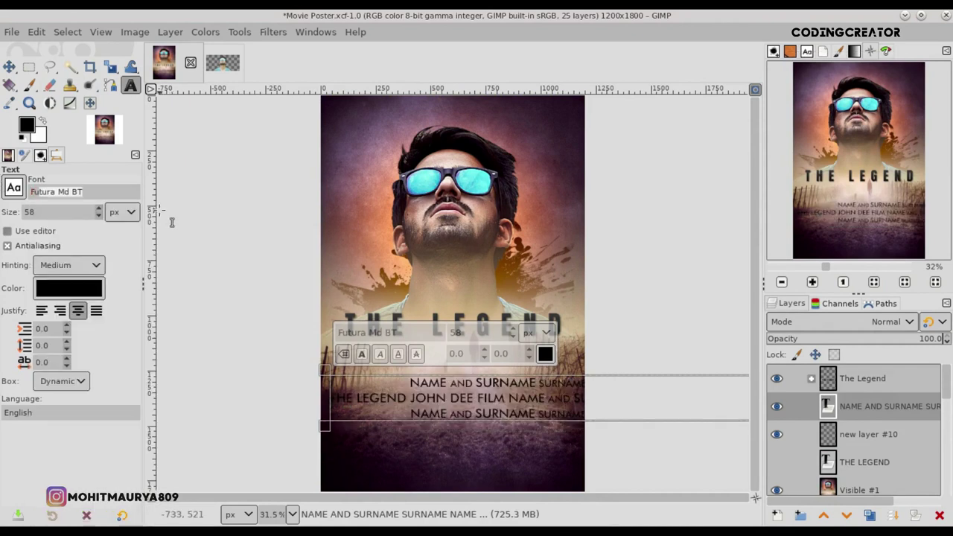
pyautogui.click(9, 66)
pyautogui.moveTo(528, 406); pyautogui.dragTo(420, 423)
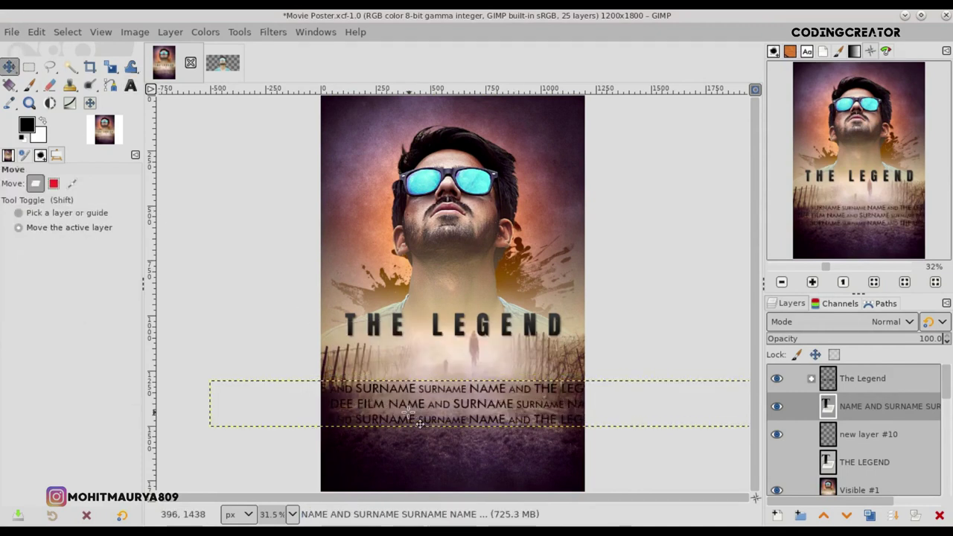
# Enlarge all credits text to size 58 and move it toward the poster bottom.
pyautogui.click(130, 85)
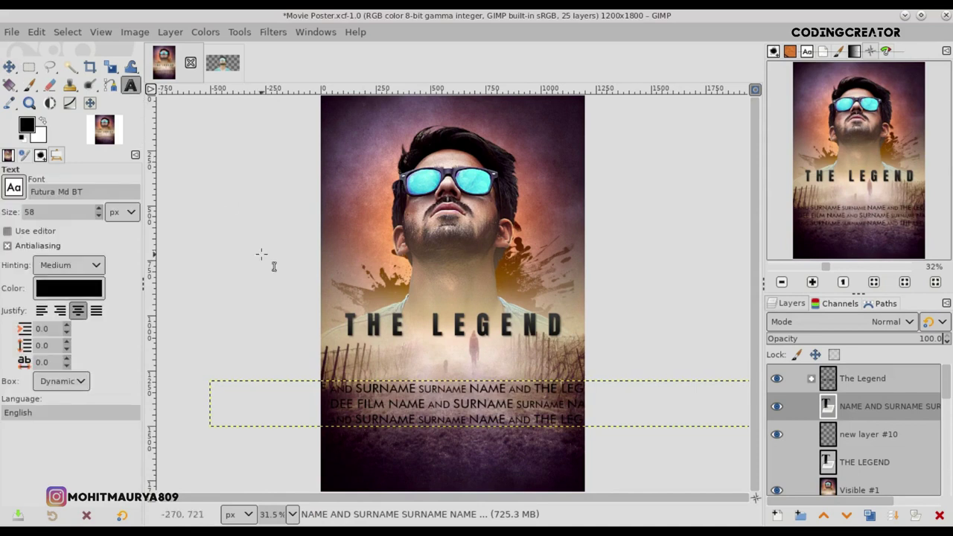
pyautogui.click(347, 402)
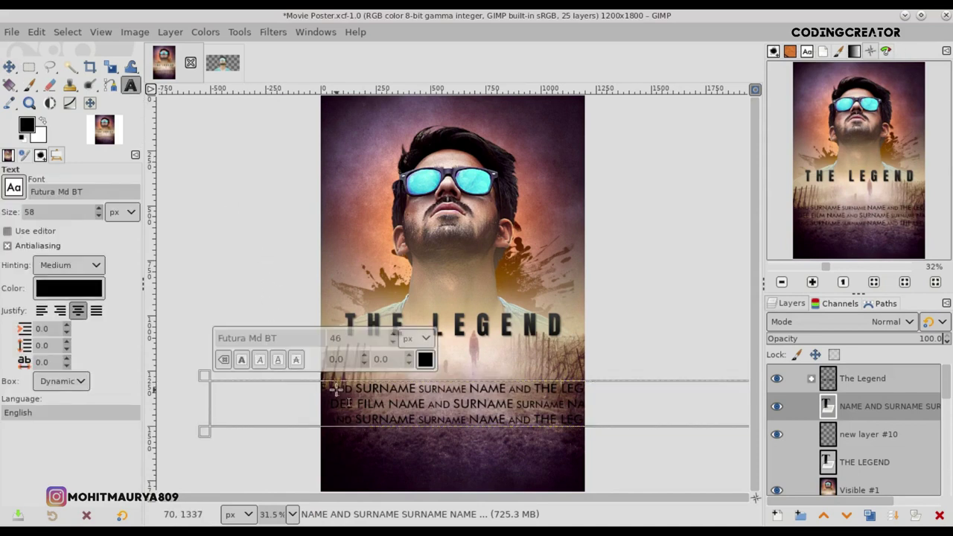
pyautogui.hotkey('ctrl', 'a')
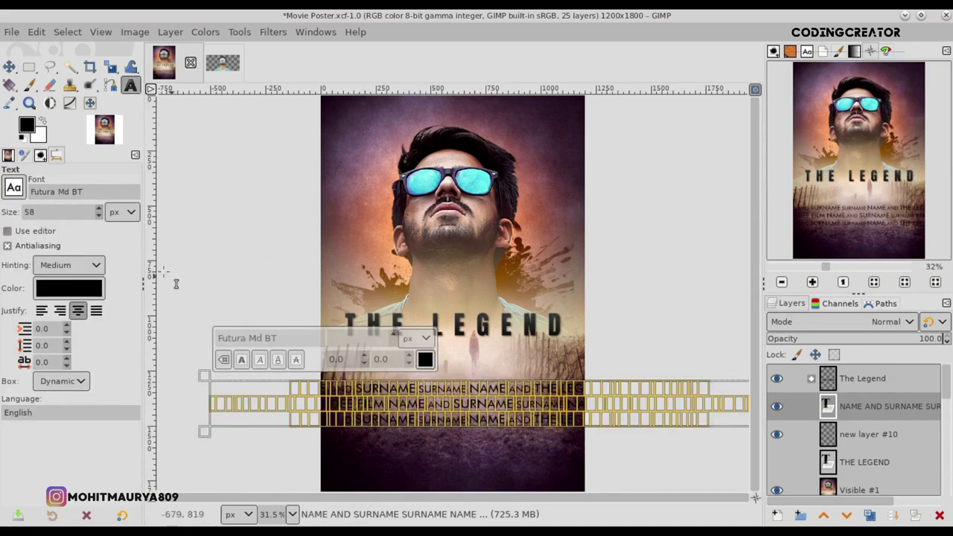
pyautogui.click(242, 361)
pyautogui.click(394, 403)
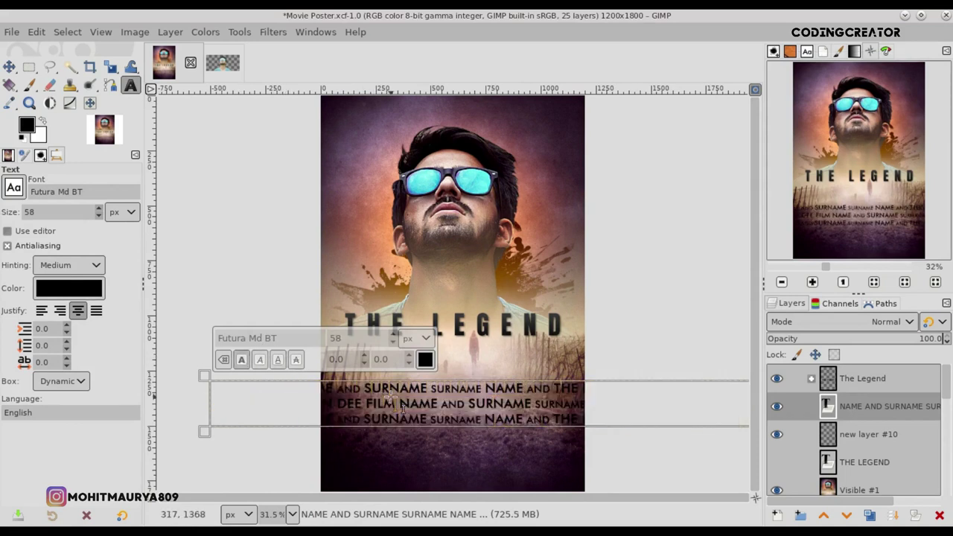
pyautogui.click(11, 67)
pyautogui.moveTo(485, 405)
pyautogui.mouseDown()
pyautogui.moveTo(450, 442)
pyautogui.moveTo(414, 444)
pyautogui.mouseUp()
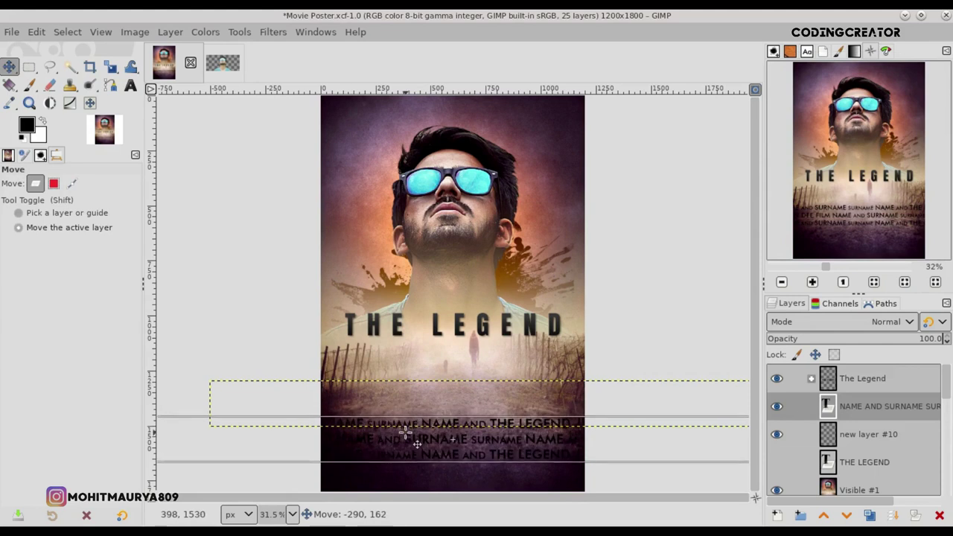
# Duplicate the credits layer as a hidden backup and delete empty layer #10.
pyautogui.click(869, 515)
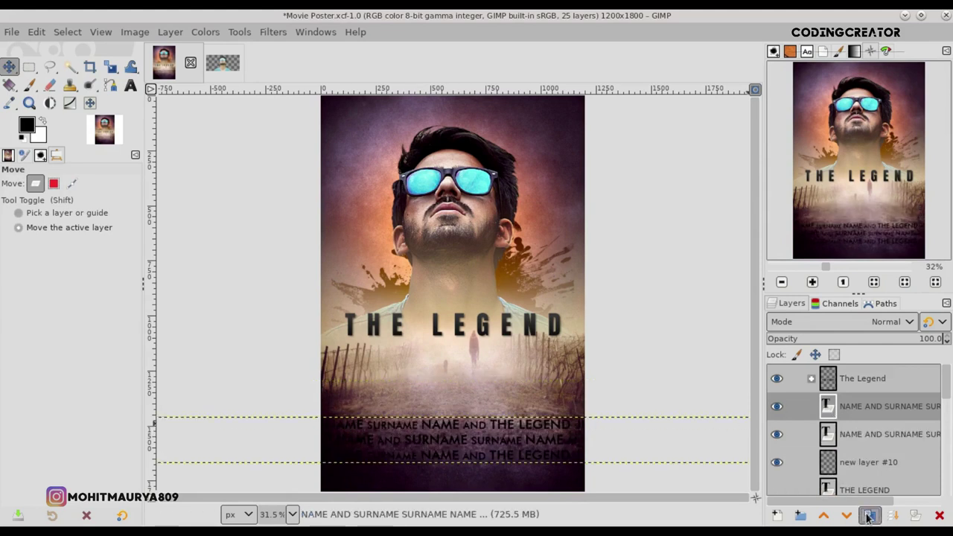
pyautogui.click(776, 434)
pyautogui.click(867, 462)
pyautogui.click(940, 515)
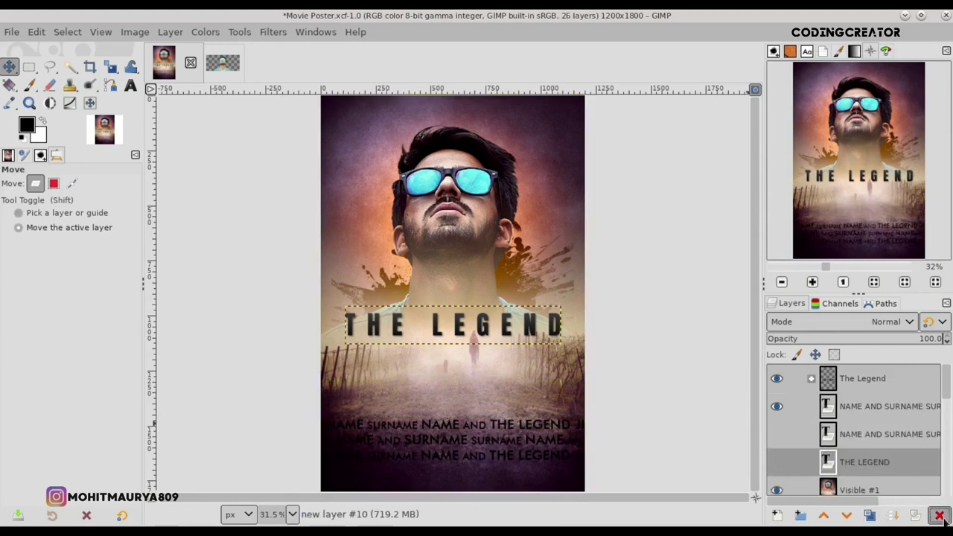
pyautogui.click(886, 405)
pyautogui.click(534, 445)
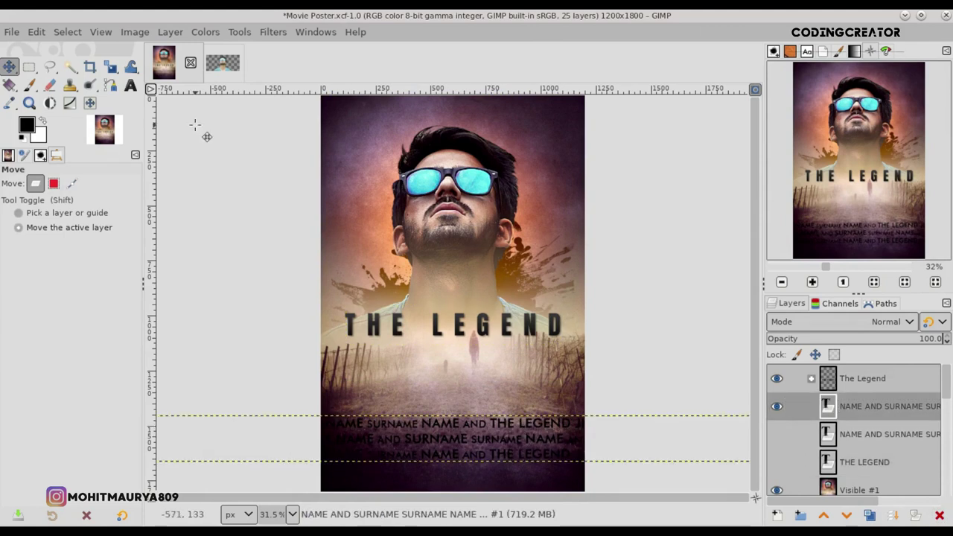
# Scale the credits block down to fit the poster width.
pyautogui.click(130, 85)
pyautogui.click(429, 440)
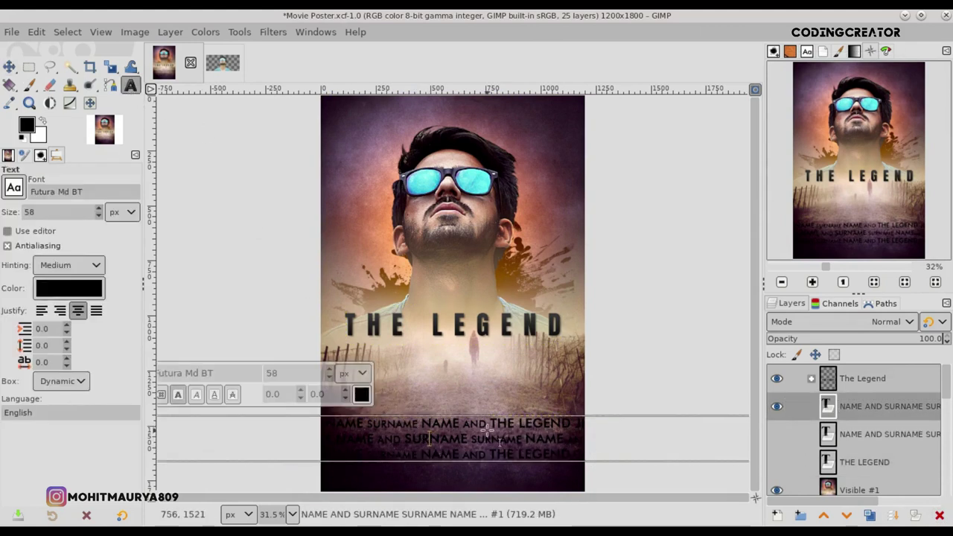
pyautogui.click(110, 67)
pyautogui.moveTo(519, 447)
pyautogui.mouseDown()
pyautogui.moveTo(236, 420)
pyautogui.moveTo(419, 454)
pyautogui.mouseUp()
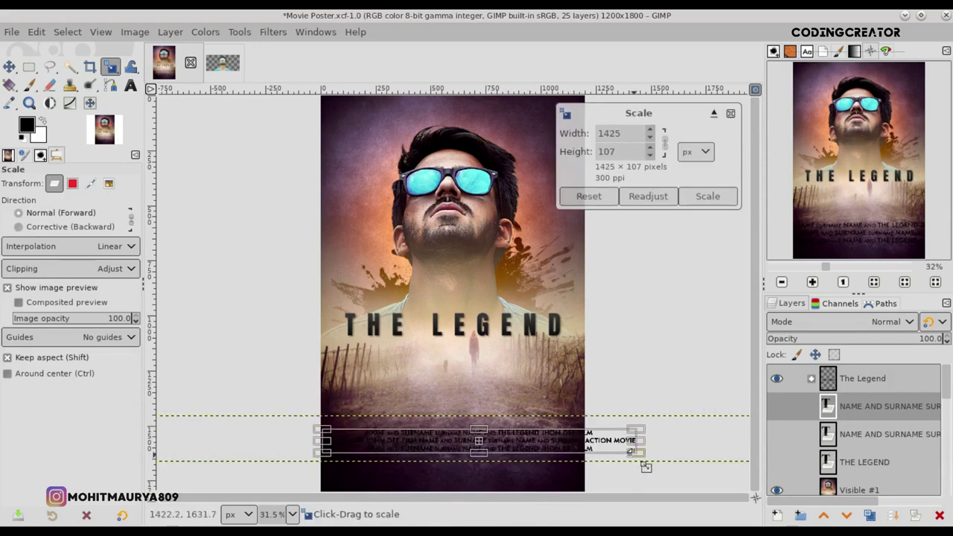
pyautogui.moveTo(633, 452); pyautogui.dragTo(581, 450)
pyautogui.moveTo(326, 432); pyautogui.dragTo(324, 430)
pyautogui.press('Return')
# Fine-tune the credits size and move the block down near the poster bottom.
pyautogui.hotkey('shift', '2')
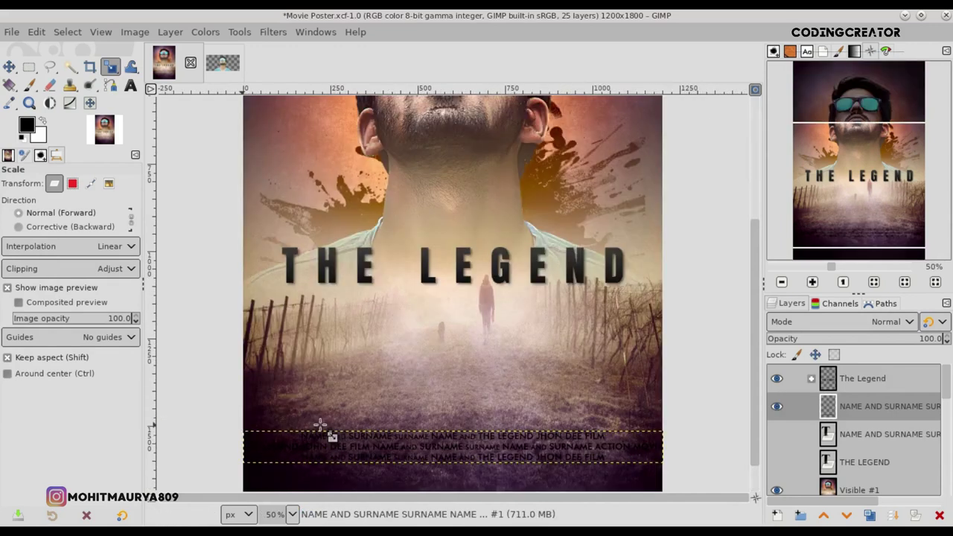
pyautogui.press('m')
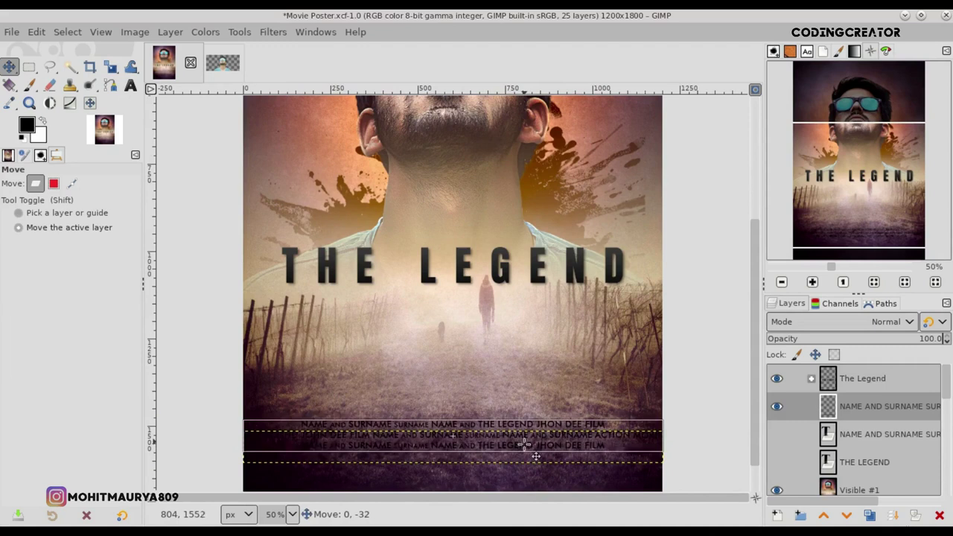
pyautogui.moveTo(490, 456); pyautogui.dragTo(530, 447)
pyautogui.hotkey('shift', 's')
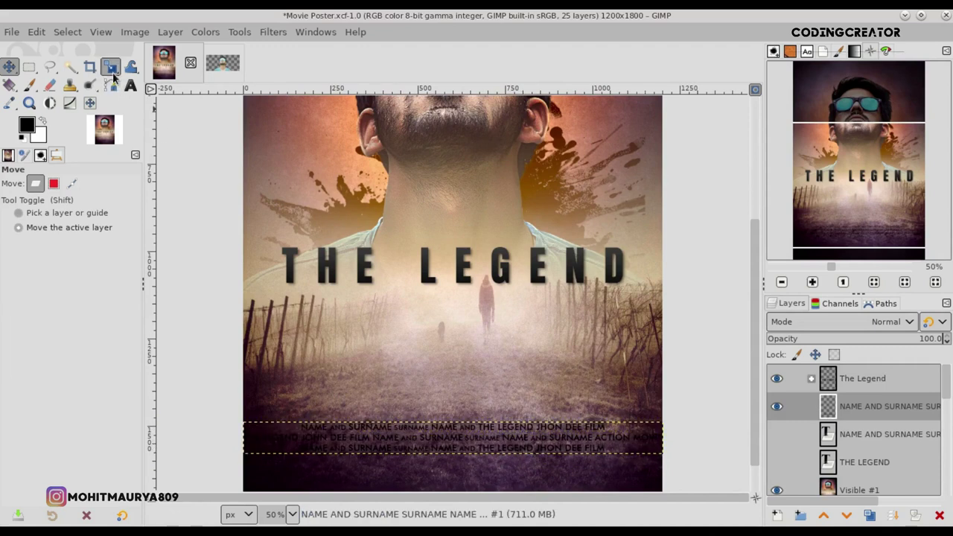
pyautogui.click(496, 463)
pyautogui.moveTo(658, 454); pyautogui.dragTo(649, 449)
pyautogui.press('Return')
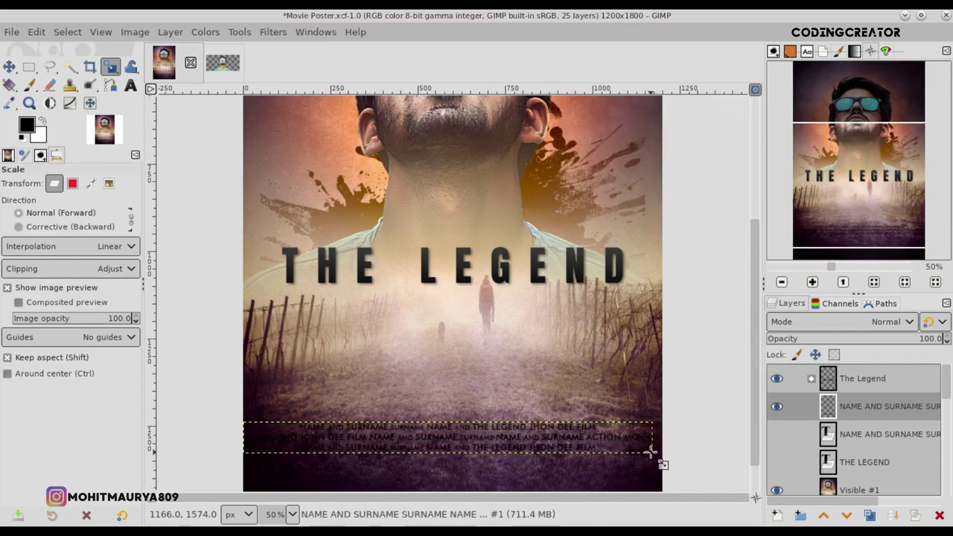
pyautogui.press('m')
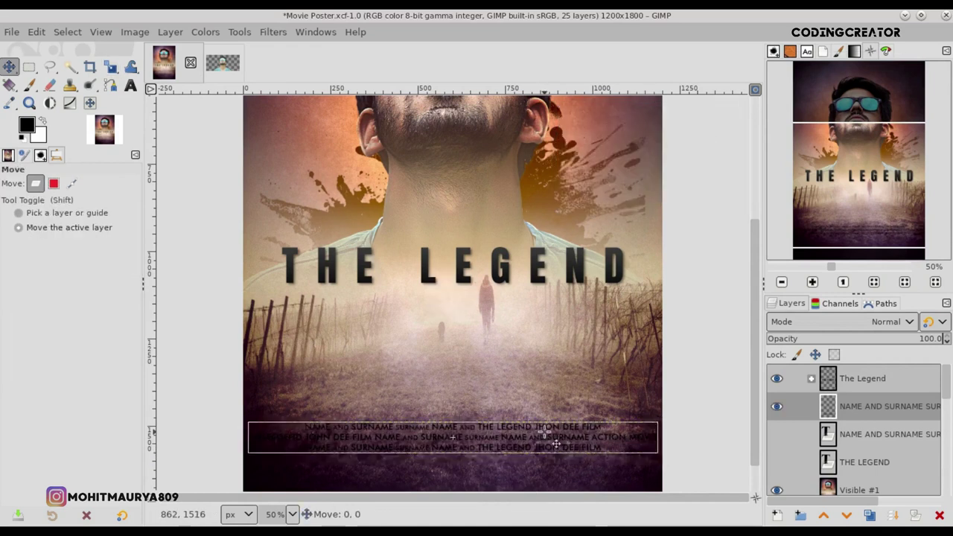
pyautogui.press('-')
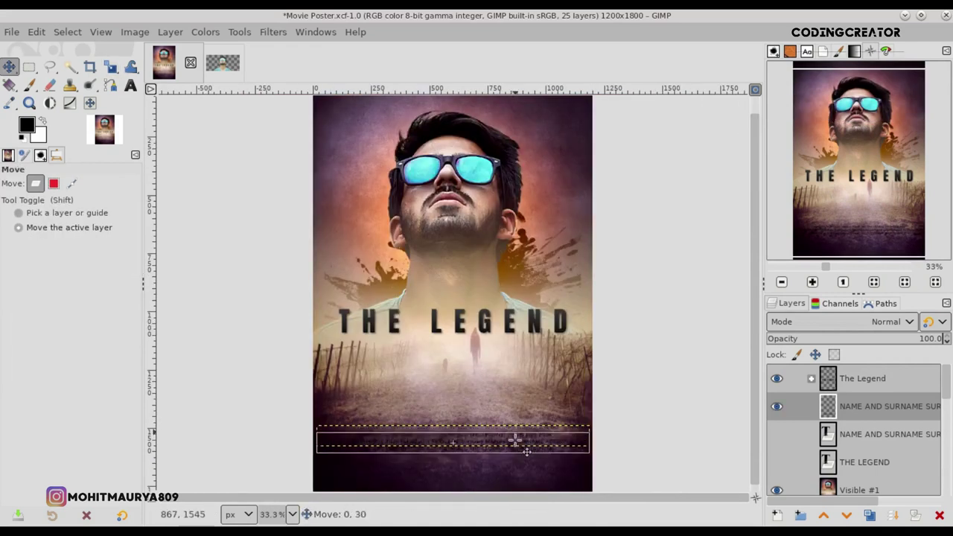
pyautogui.moveTo(516, 430); pyautogui.dragTo(515, 444)
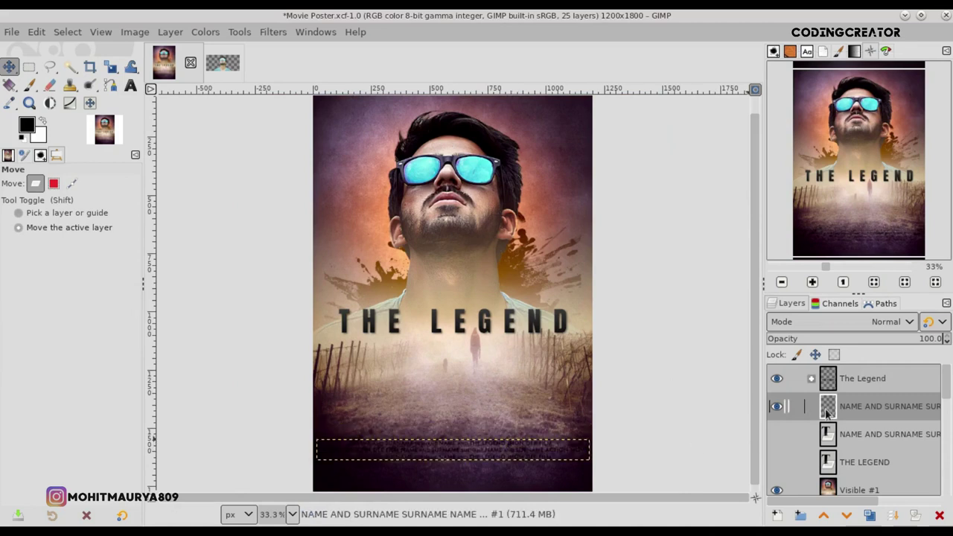
# Add a text layer reading 'A FILM BY JOHN DEE' above the credits.
pyautogui.click(776, 515)
pyautogui.click(851, 505)
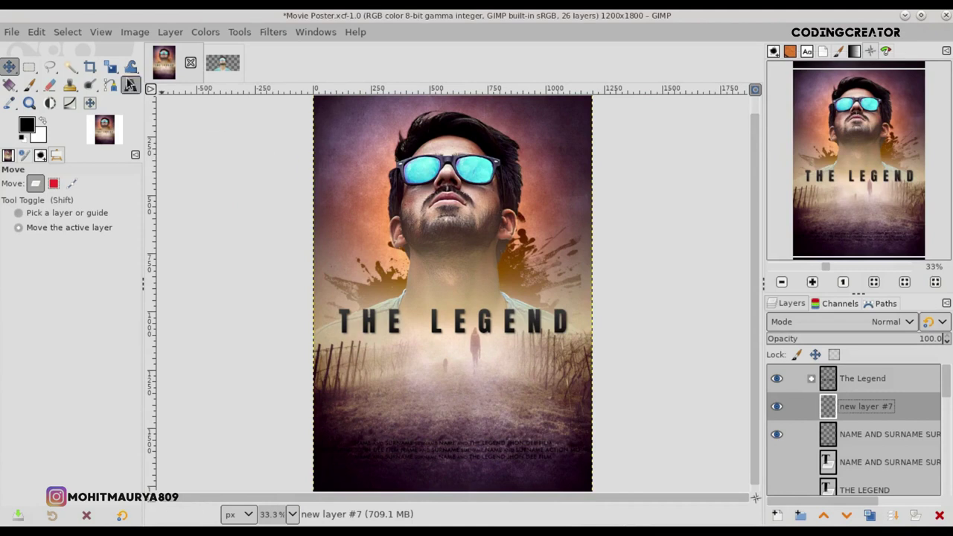
pyautogui.click(130, 86)
pyautogui.click(381, 407)
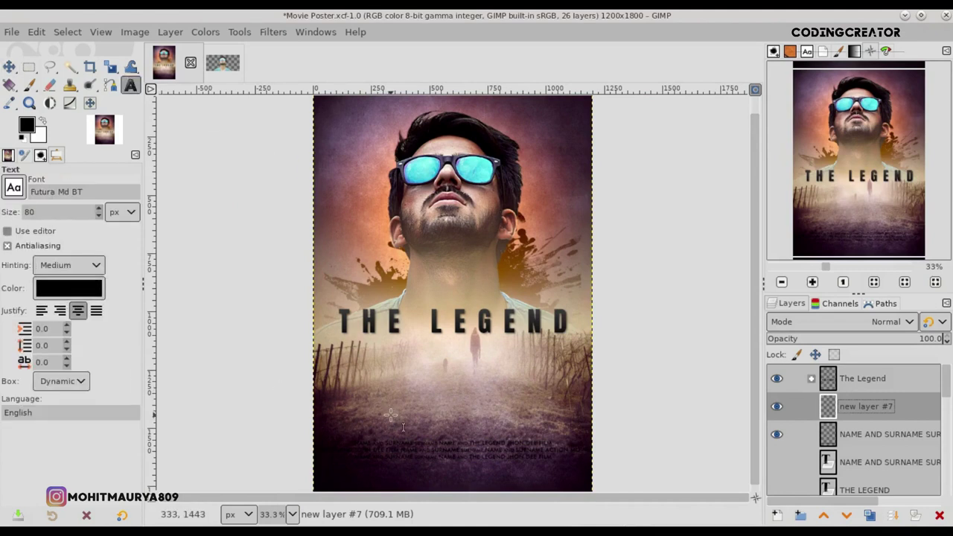
pyautogui.write('A FILM BY JOHN DEE')
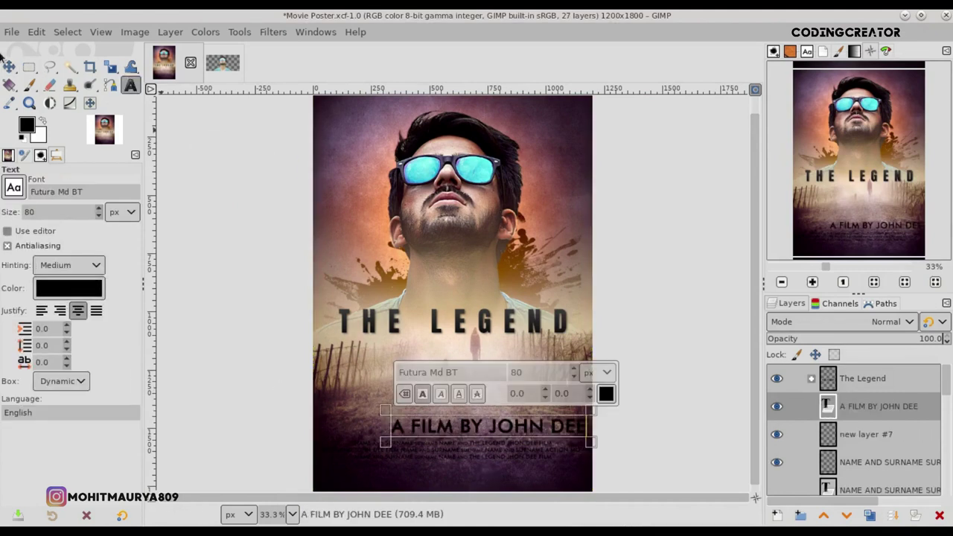
pyautogui.click(9, 67)
pyautogui.moveTo(507, 438); pyautogui.dragTo(470, 435)
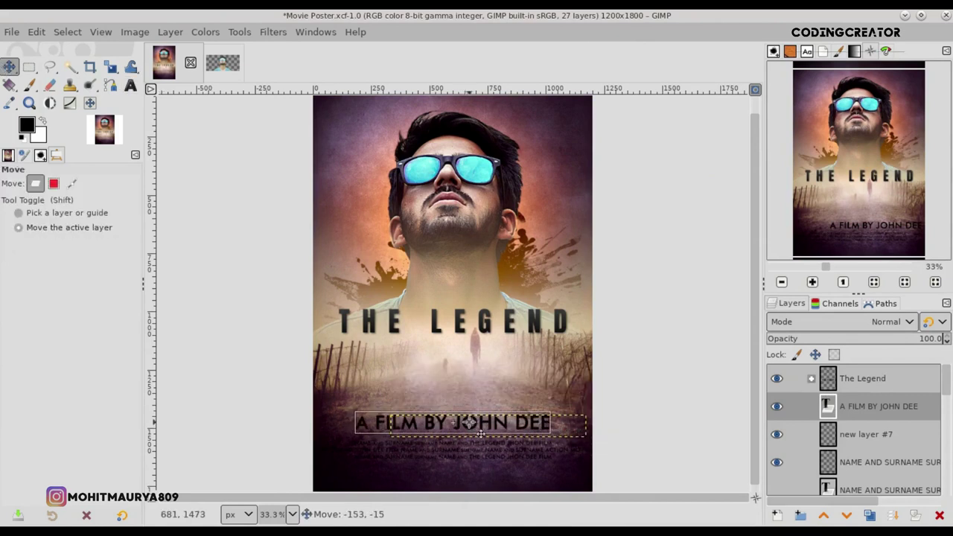
# Delete new layer #7 and scale the credits layer to width 1165.
pyautogui.click(887, 439)
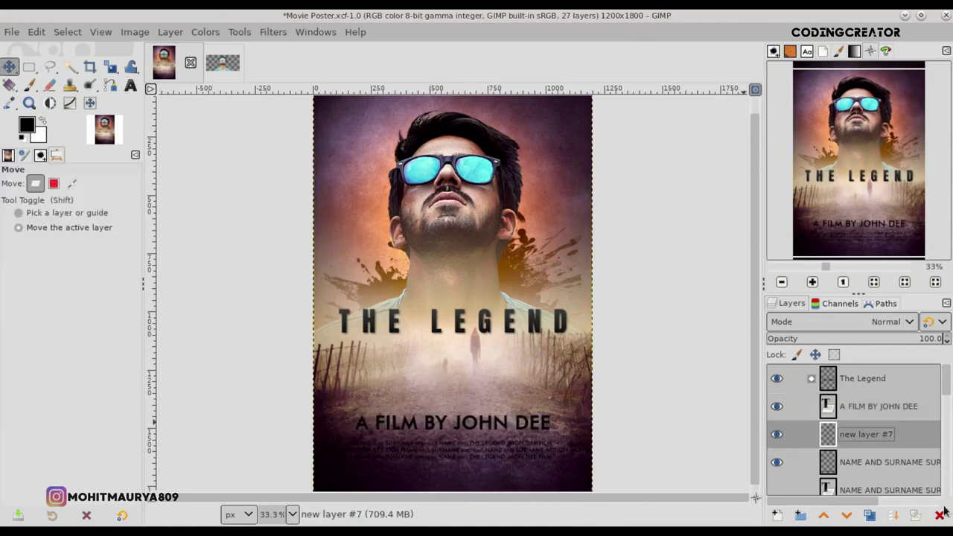
pyautogui.click(940, 515)
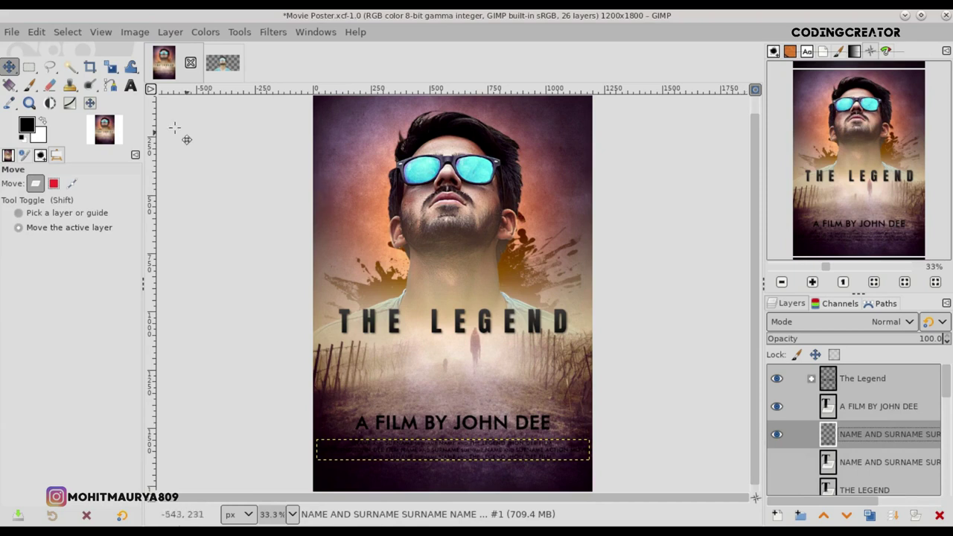
pyautogui.click(110, 67)
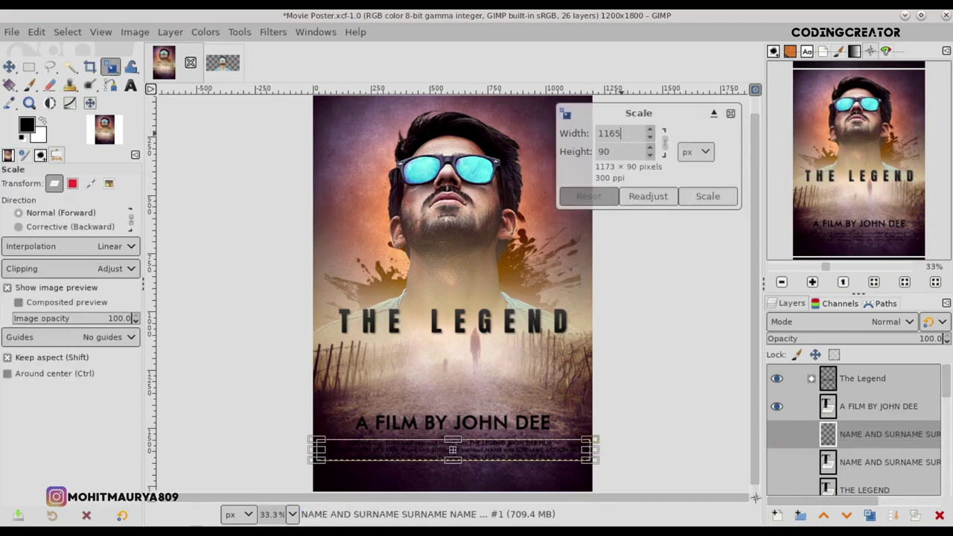
pyautogui.press('Return')
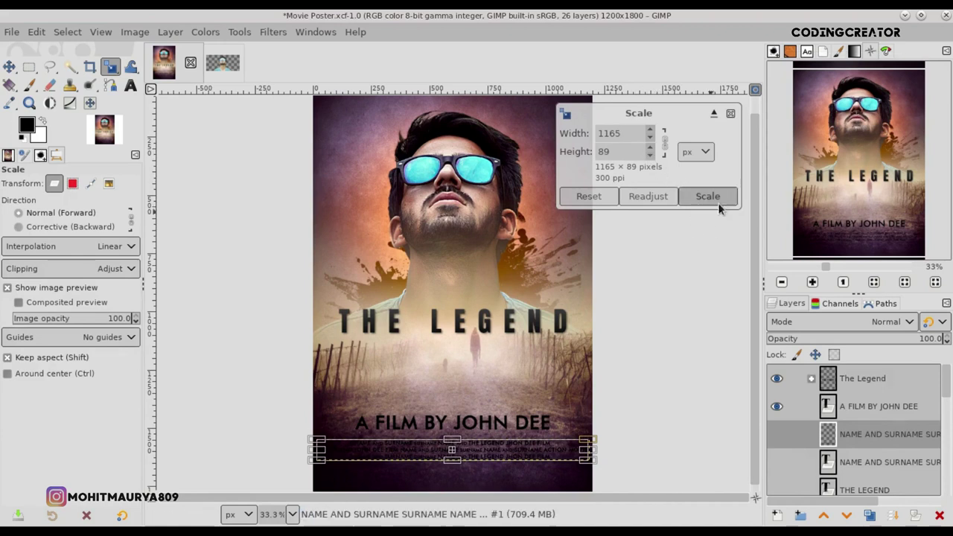
pyautogui.click(727, 197)
pyautogui.click(9, 67)
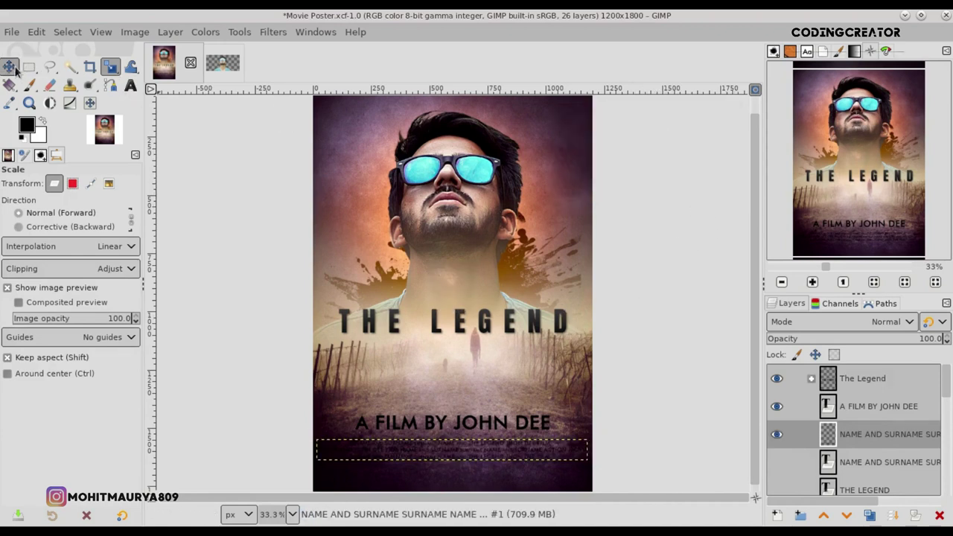
pyautogui.moveTo(455, 453); pyautogui.dragTo(458, 453)
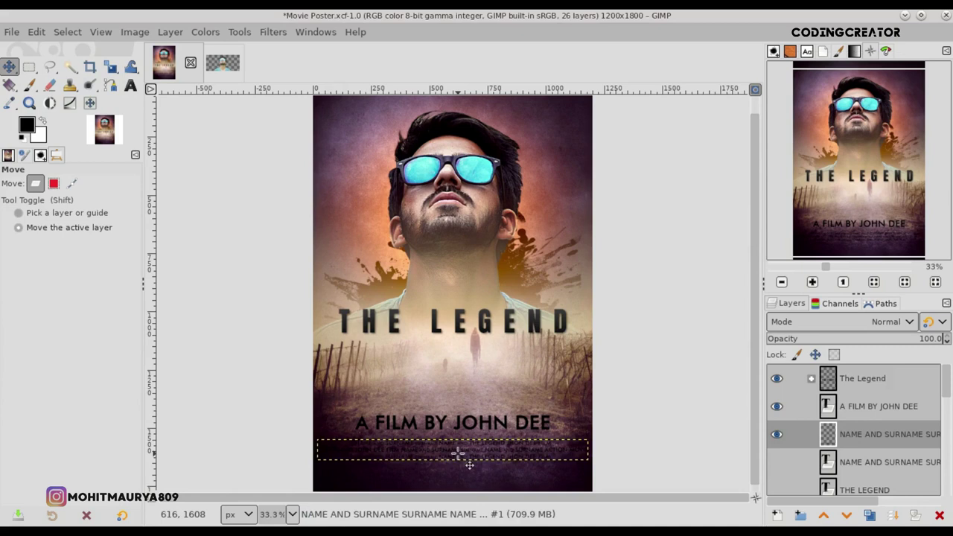
# Nudge the credits and the A FILM BY JOHN DEE tagline into final position.
pyautogui.press('-')
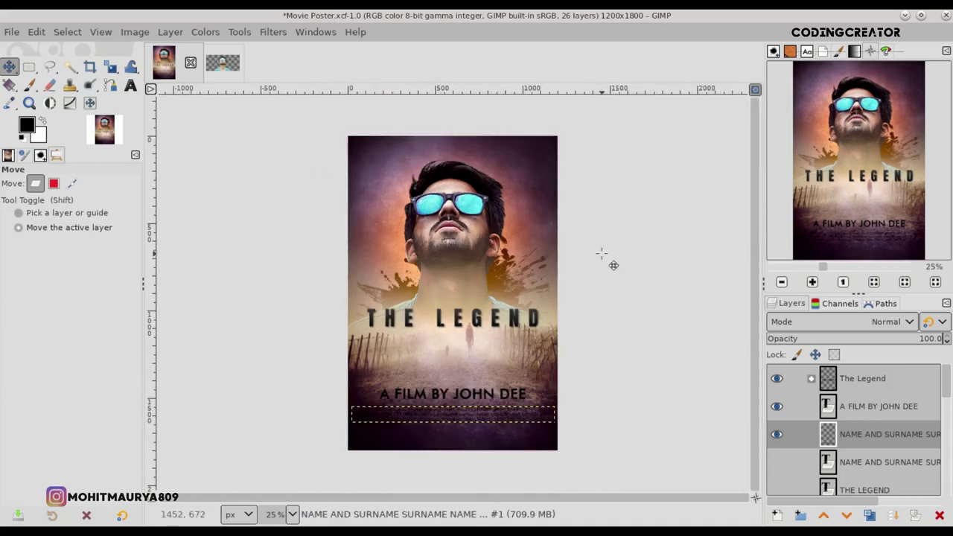
pyautogui.click(754, 91)
pyautogui.moveTo(489, 452); pyautogui.dragTo(492, 457)
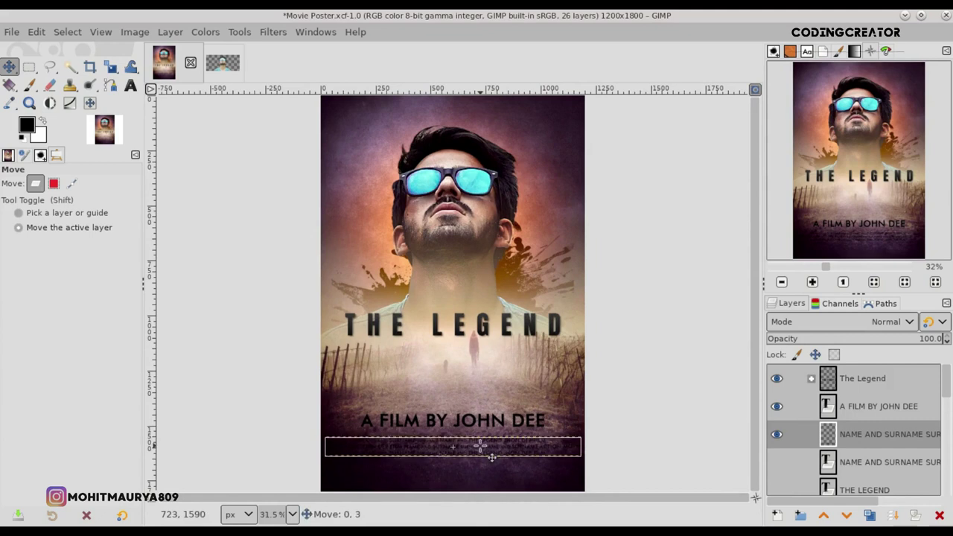
pyautogui.click(506, 420)
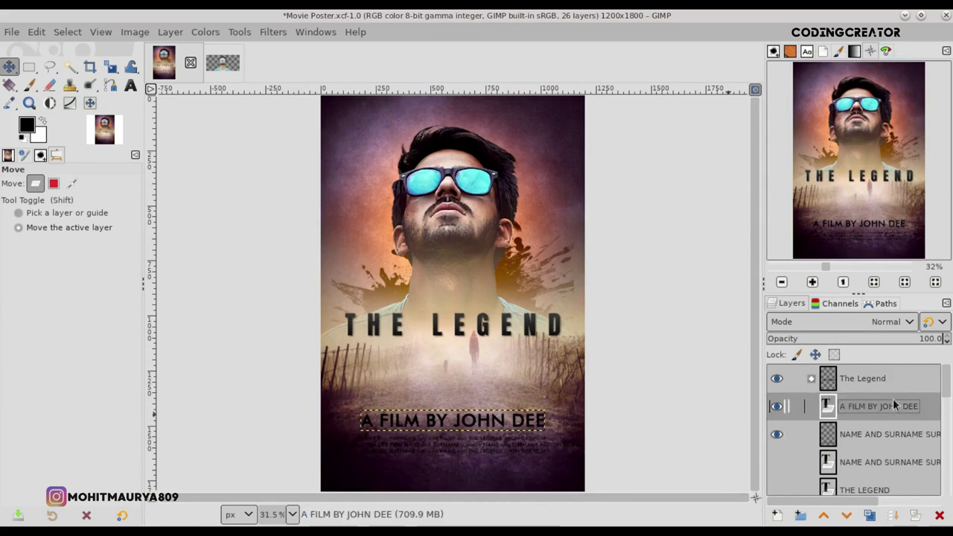
pyautogui.moveTo(516, 427); pyautogui.dragTo(516, 429)
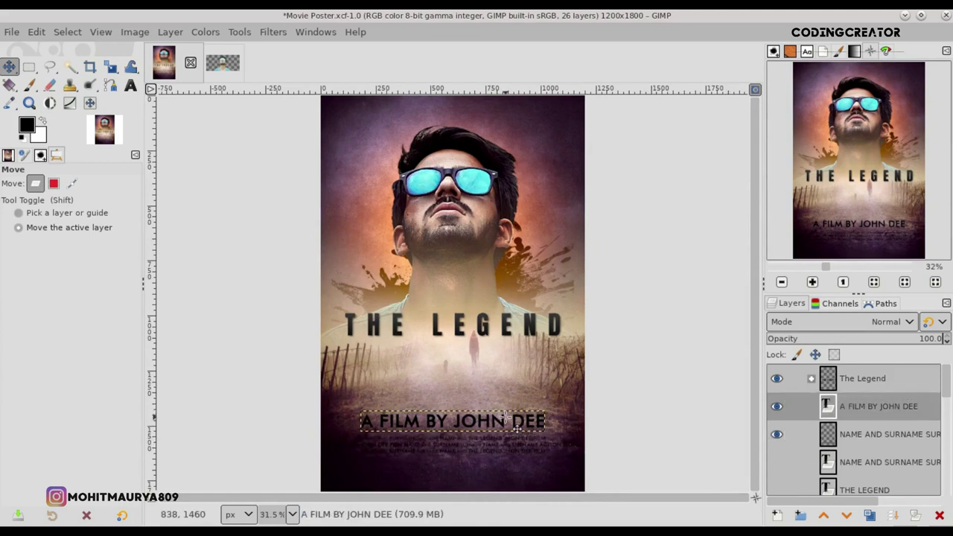
pyautogui.click(869, 380)
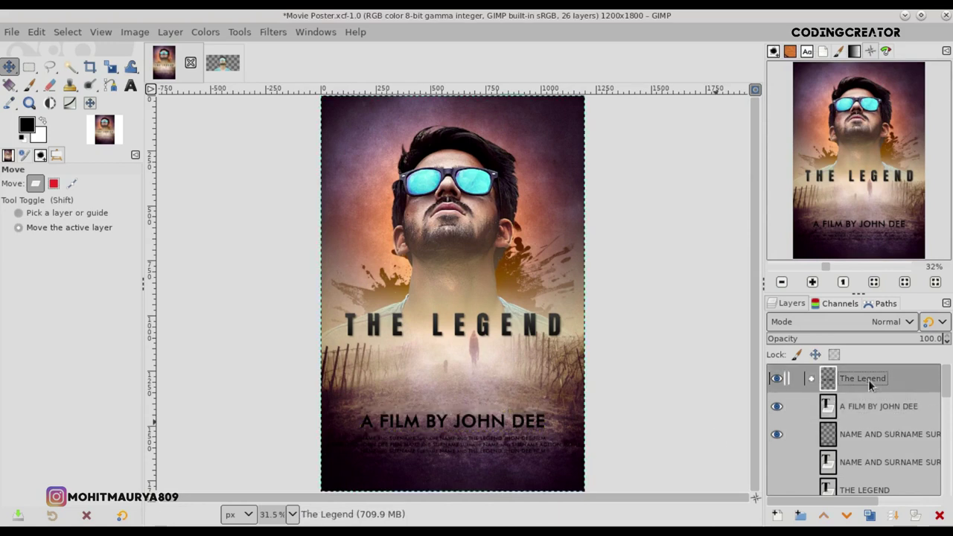
# Duplicate the tagline layer, move the original lower, and select the copy's letter shapes.
pyautogui.click(907, 408)
pyautogui.click(870, 515)
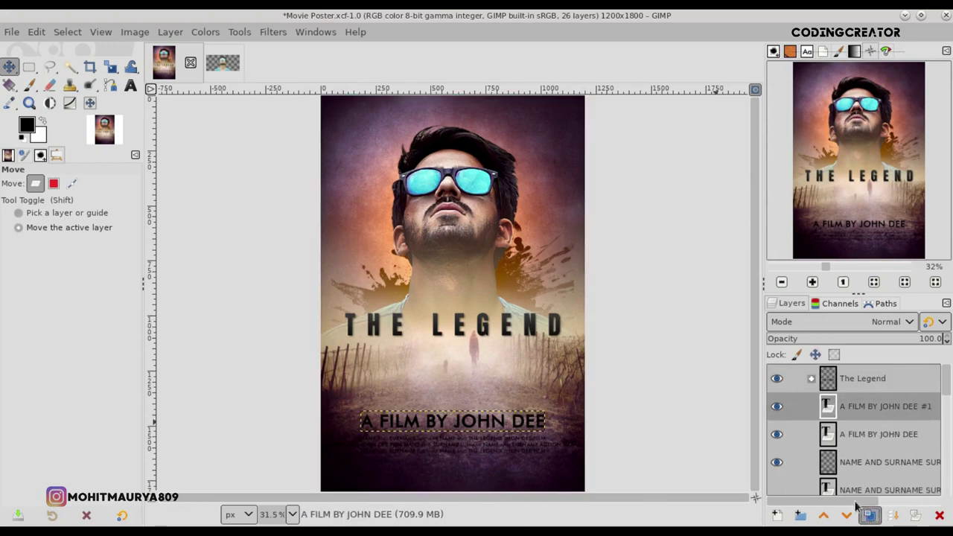
pyautogui.click(882, 436)
pyautogui.moveTo(881, 436); pyautogui.dragTo(881, 468)
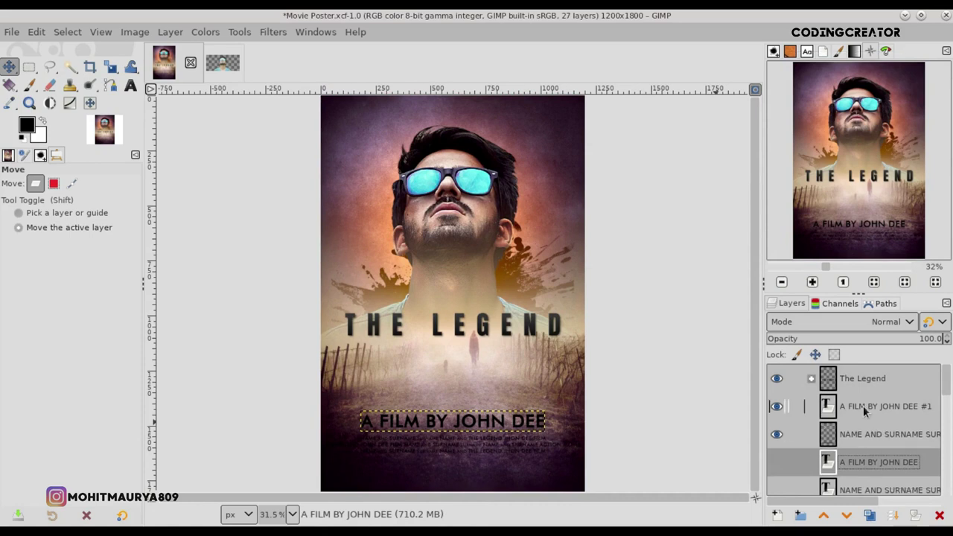
pyautogui.rightClick(863, 406)
pyautogui.click(760, 479)
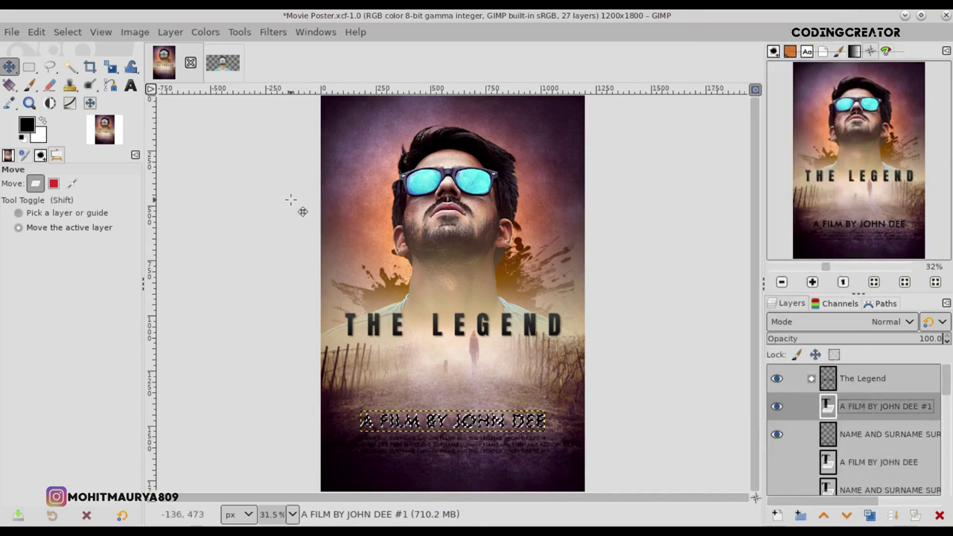
# Fill the tagline letters with golden yellow edb835 and set the layer to Vivid light.
pyautogui.click(27, 125)
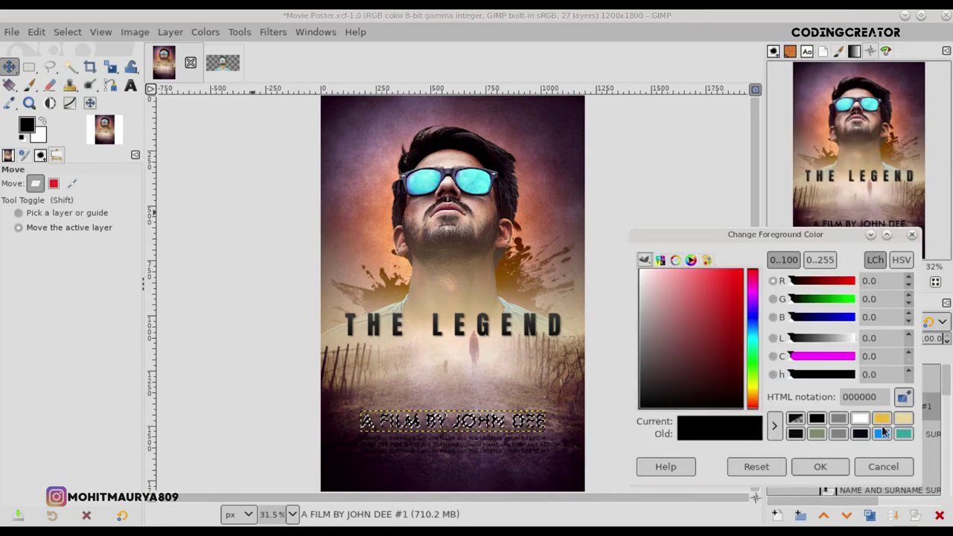
pyautogui.click(881, 419)
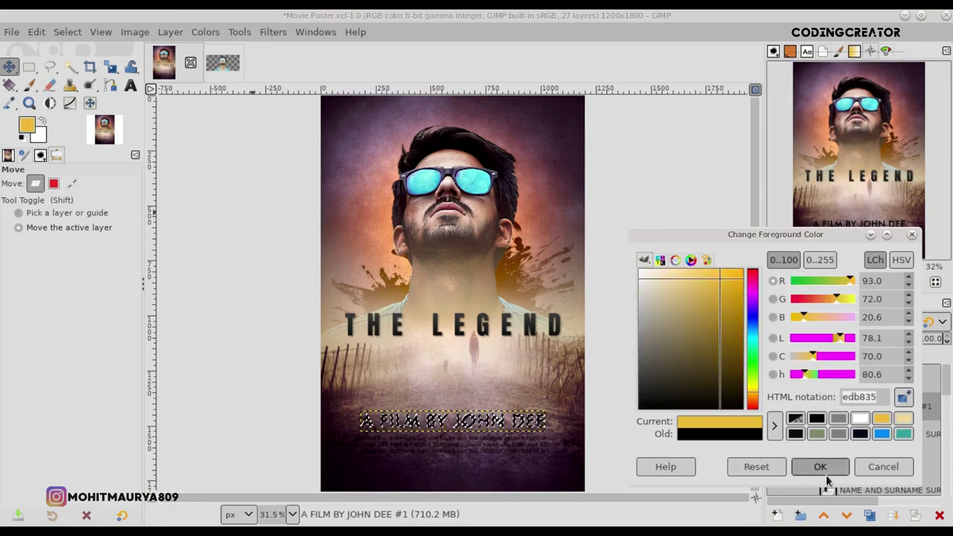
pyautogui.click(821, 469)
pyautogui.click(37, 33)
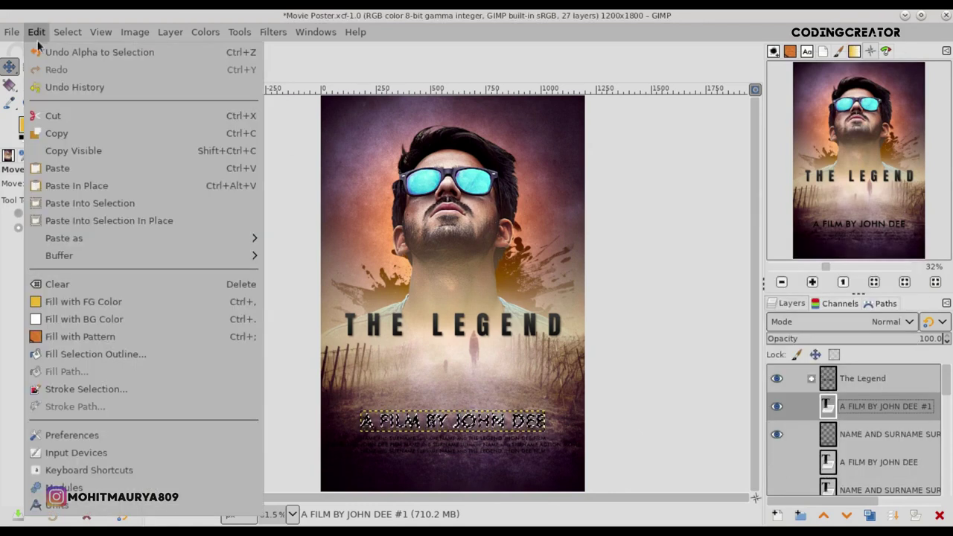
pyautogui.click(82, 301)
pyautogui.click(74, 33)
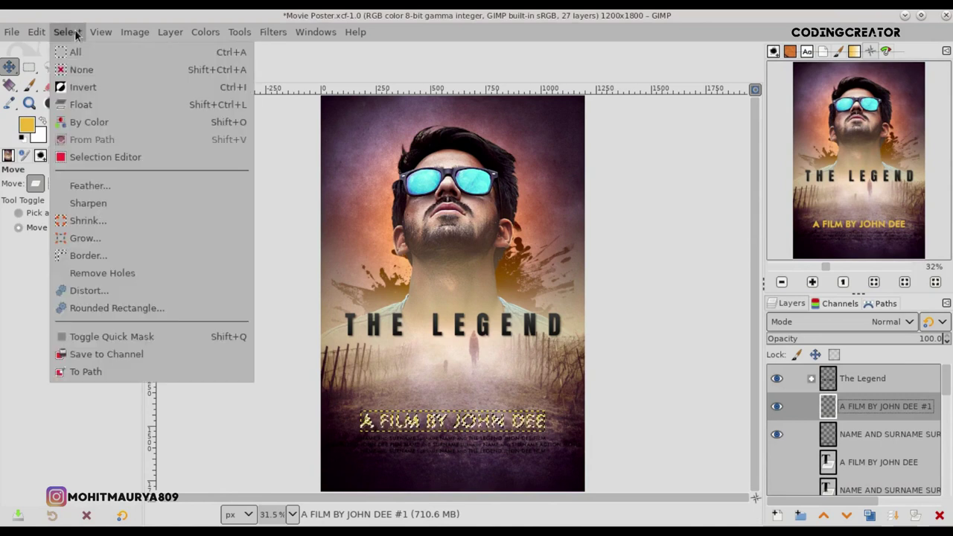
pyautogui.click(81, 69)
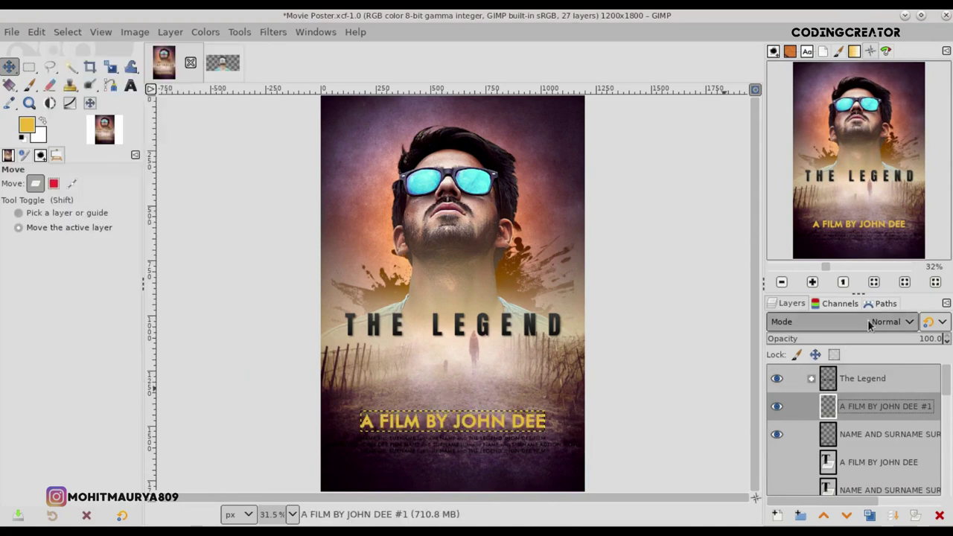
pyautogui.click(869, 325)
pyautogui.scroll(-5, 830, 477)
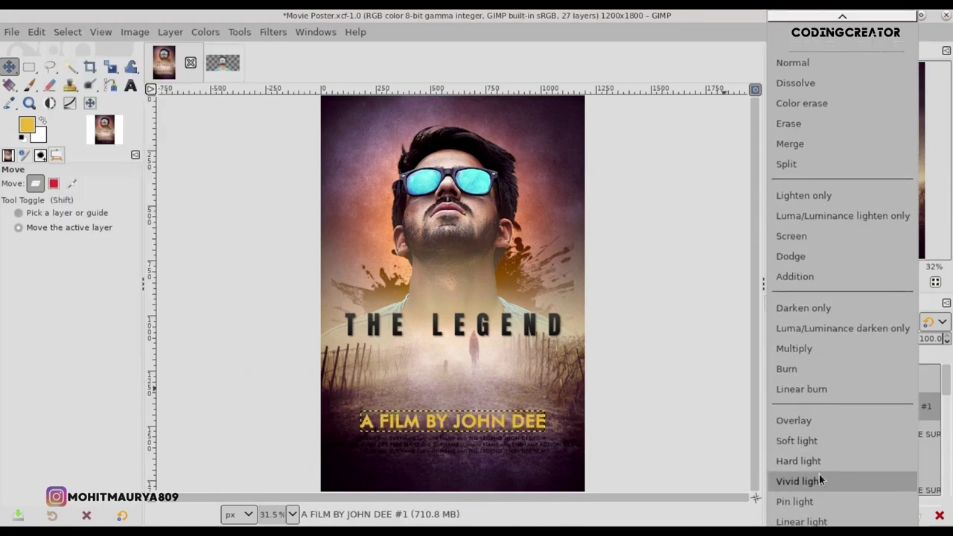
pyautogui.click(819, 480)
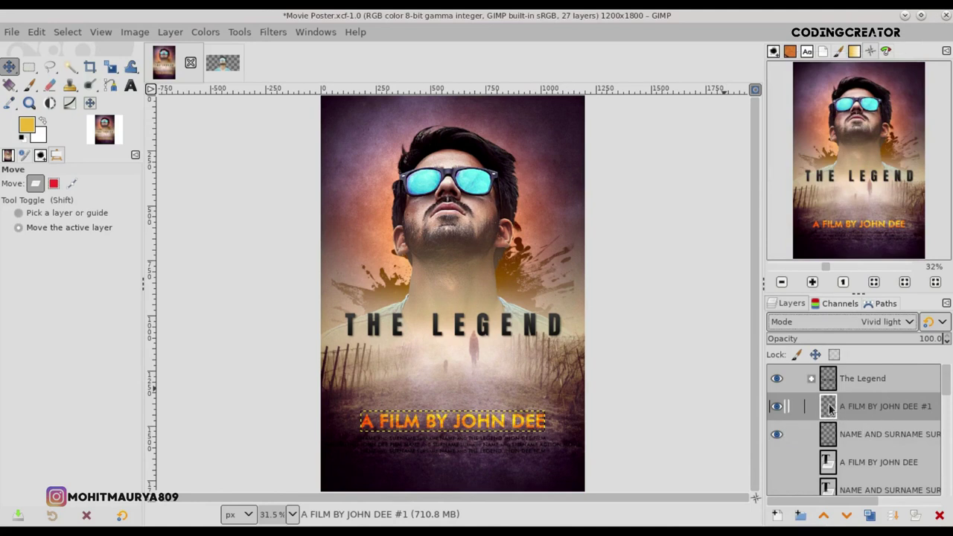
# Select the credits text shape, replace the duplicate credits layer with new transparent layer #7.
pyautogui.rightClick(833, 436)
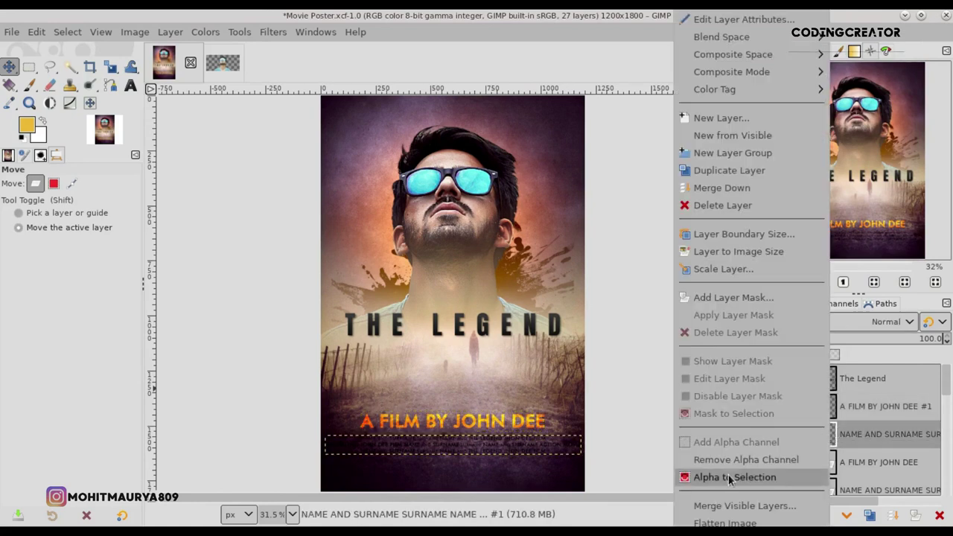
pyautogui.click(727, 478)
pyautogui.click(29, 128)
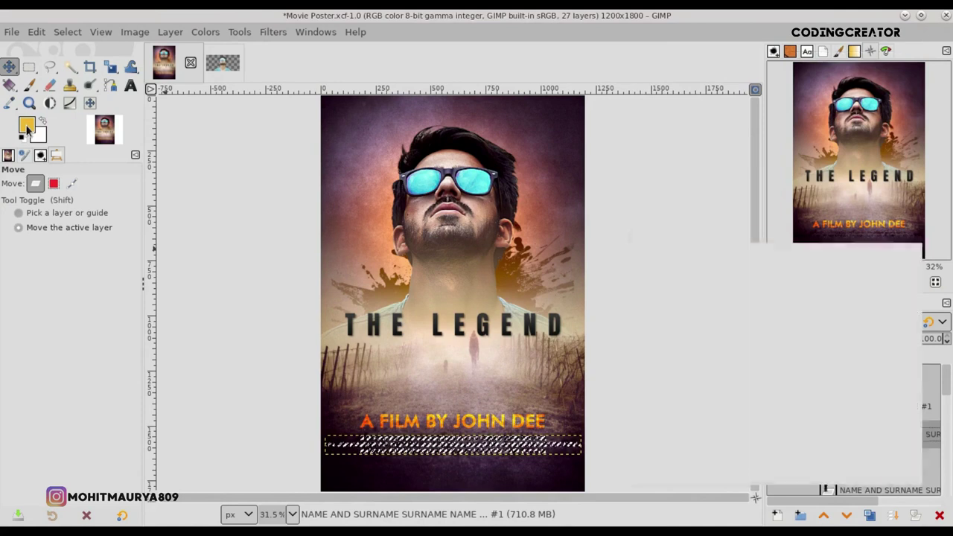
pyautogui.click(881, 466)
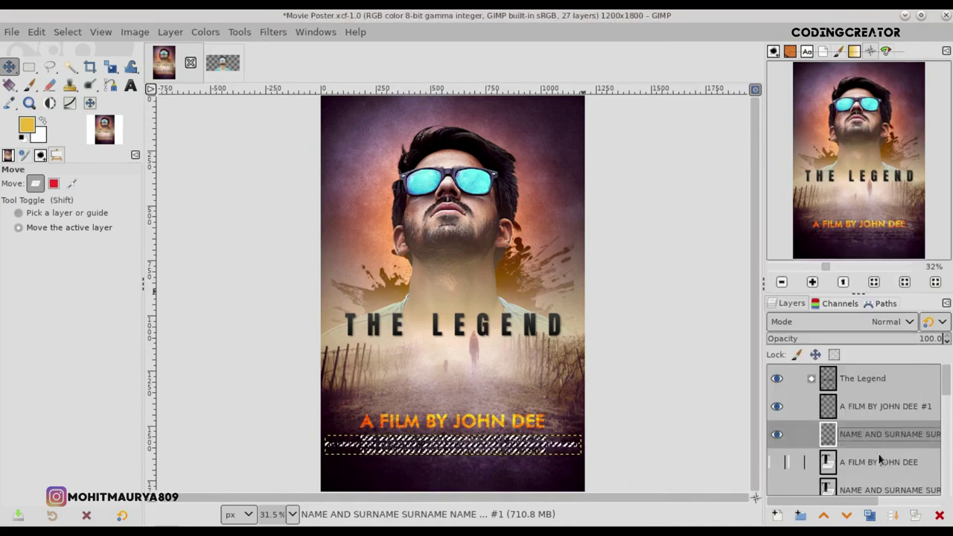
pyautogui.click(777, 515)
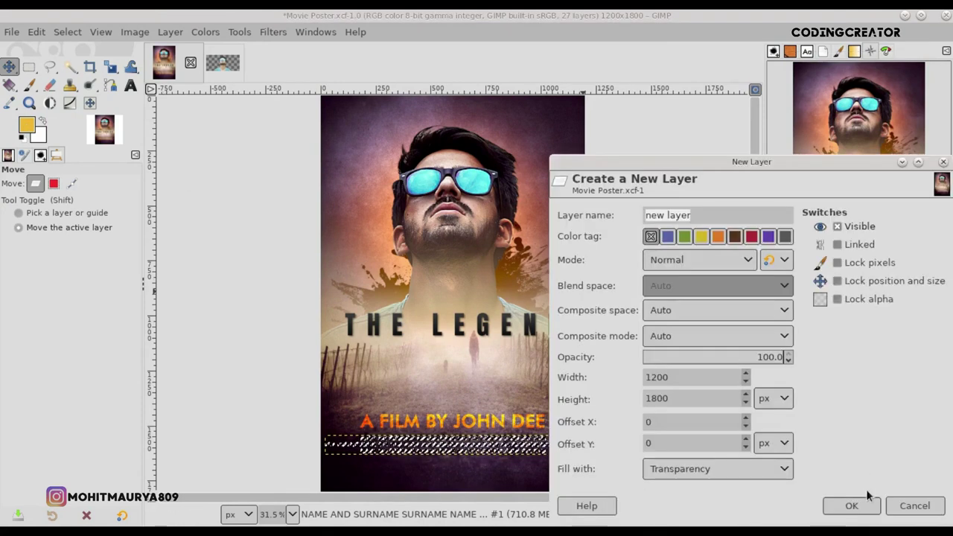
pyautogui.click(856, 503)
pyautogui.click(938, 514)
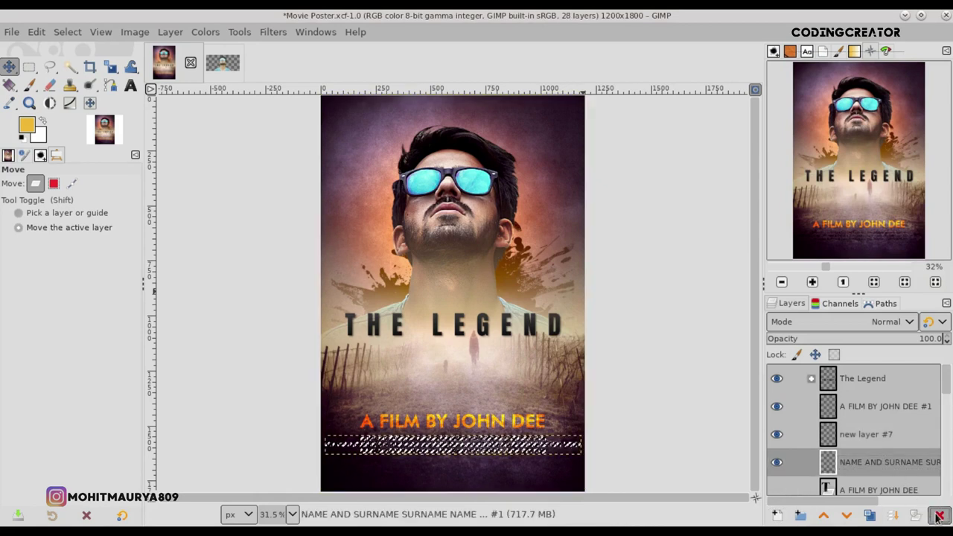
pyautogui.click(866, 444)
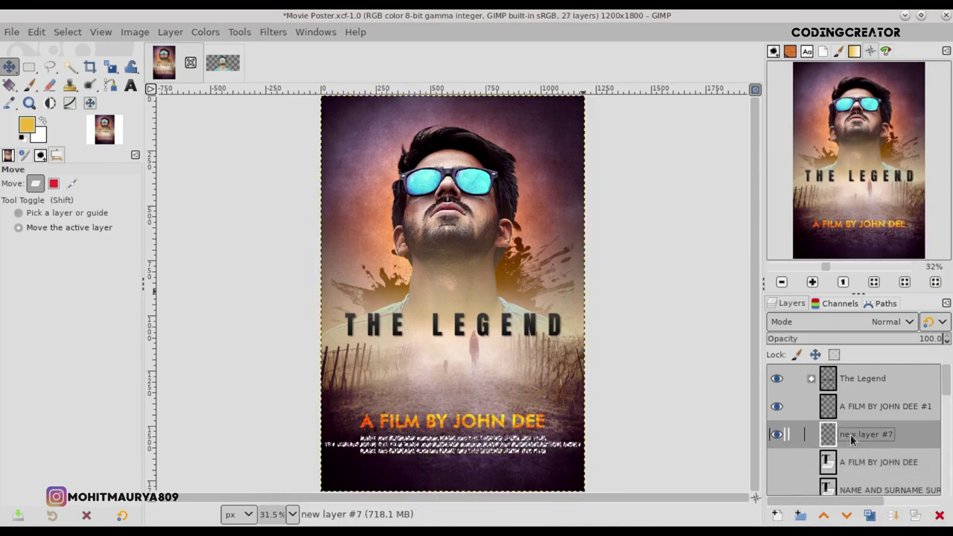
# Fill the credits shape with pale yellow on layer #7 and clear the selection.
pyautogui.doubleClick(777, 438)
pyautogui.click(37, 32)
pyautogui.click(26, 125)
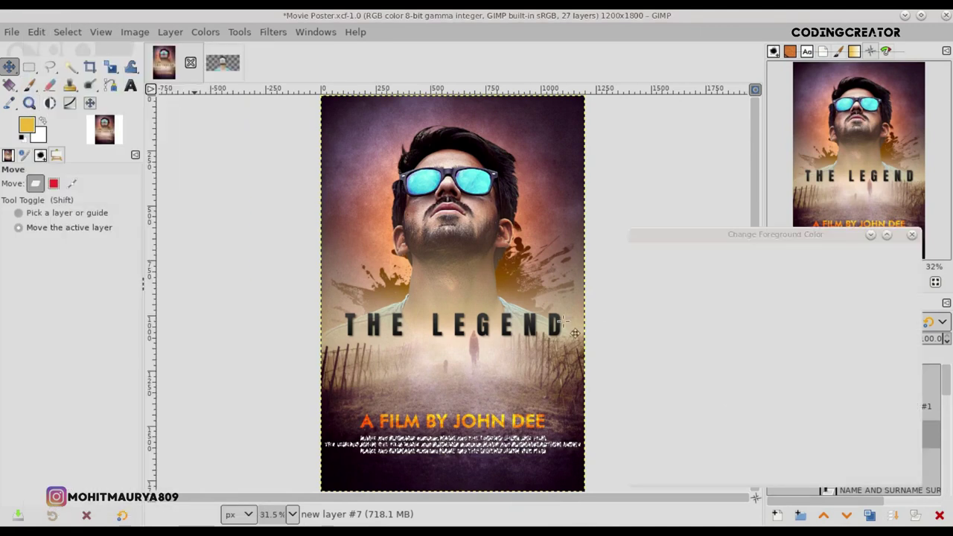
pyautogui.click(903, 419)
pyautogui.click(820, 466)
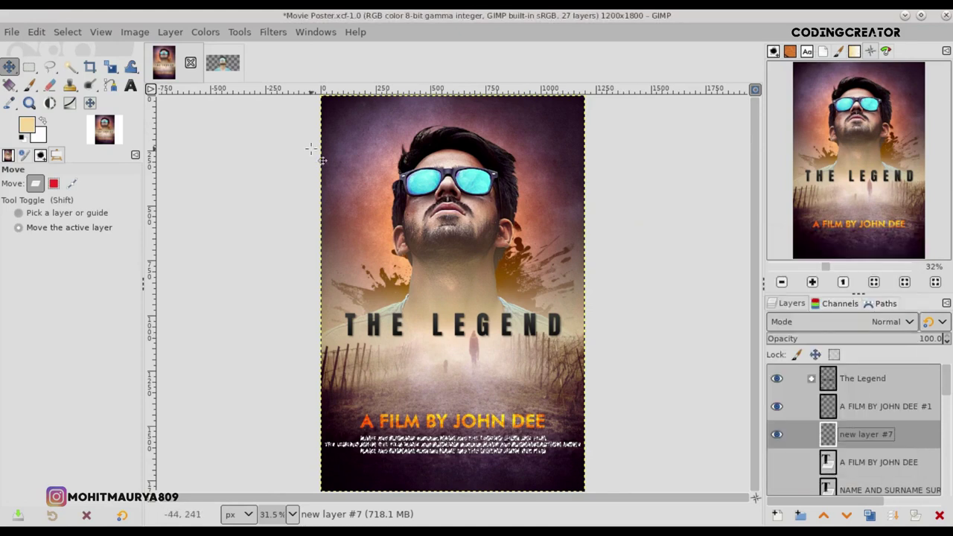
pyautogui.click(36, 32)
pyautogui.click(81, 299)
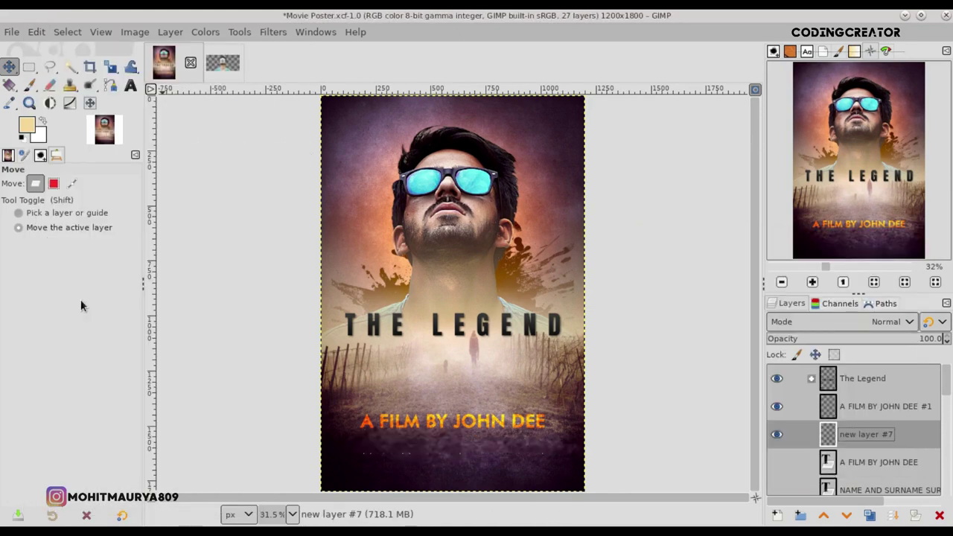
pyautogui.click(66, 32)
pyautogui.click(74, 68)
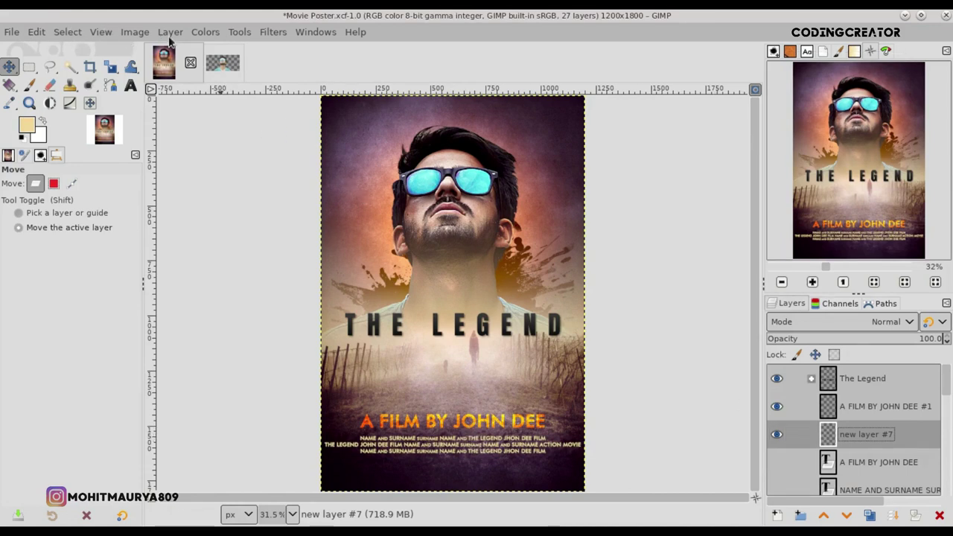
# Crop layer #7 to its content and add empty layer #10 above it.
pyautogui.click(178, 36)
pyautogui.click(223, 319)
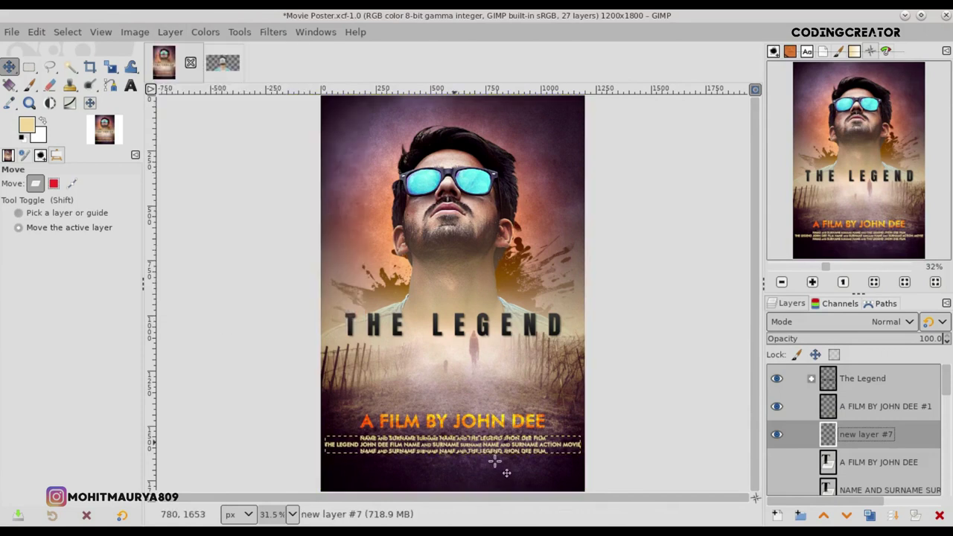
pyautogui.click(777, 515)
pyautogui.click(851, 513)
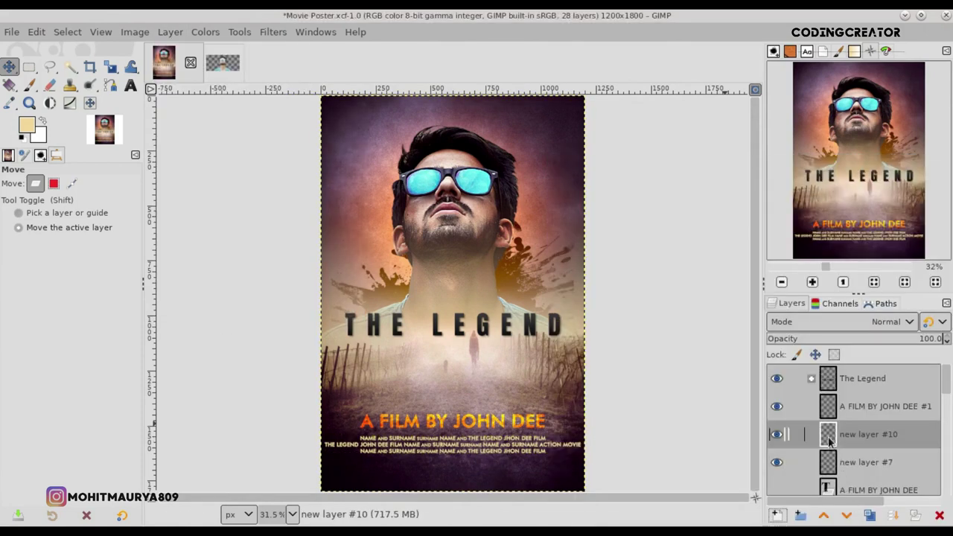
# Type 'MOVIE POSTER DESIGN' below the credits in golden yellow Z003 italic.
pyautogui.click(131, 85)
pyautogui.moveTo(108, 194); pyautogui.dragTo(29, 195)
pyautogui.write('z')
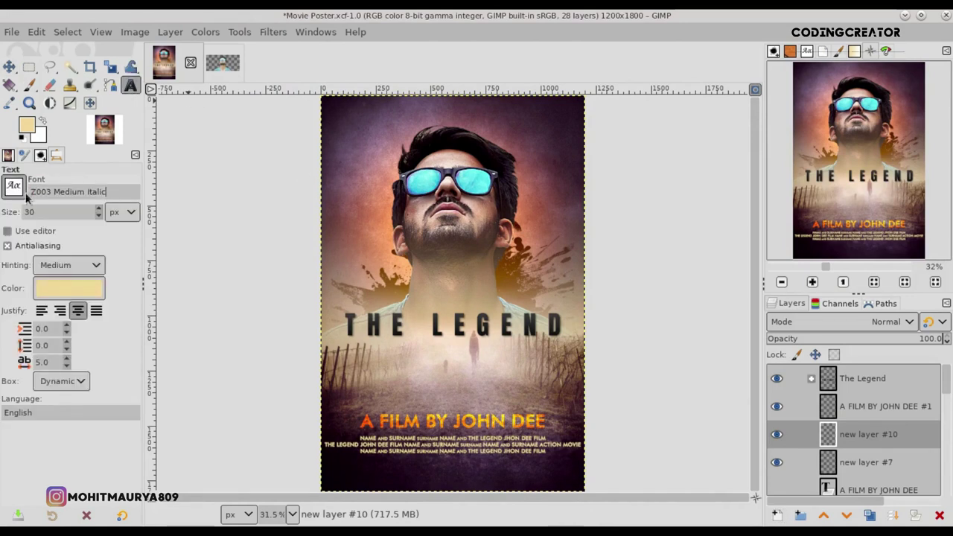
pyautogui.click(27, 125)
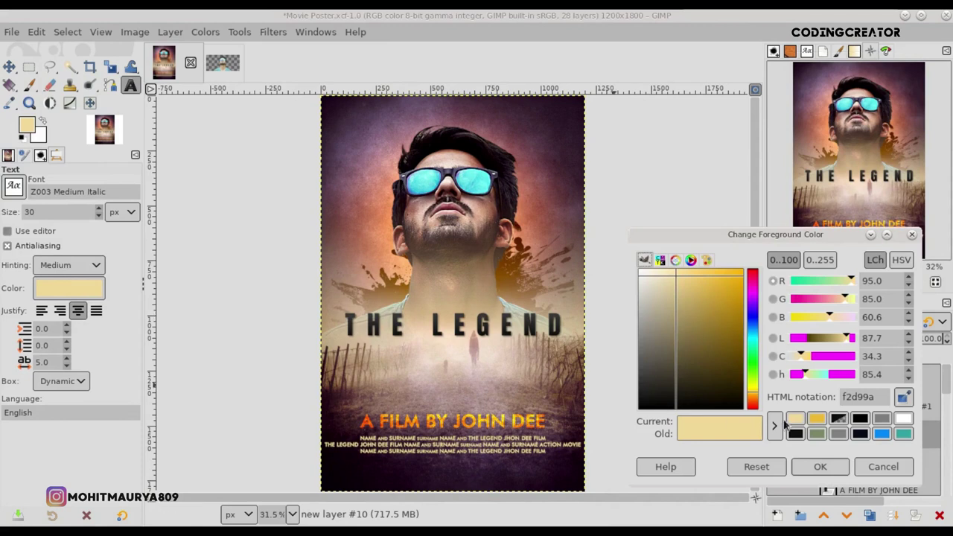
pyautogui.click(817, 419)
pyautogui.click(820, 466)
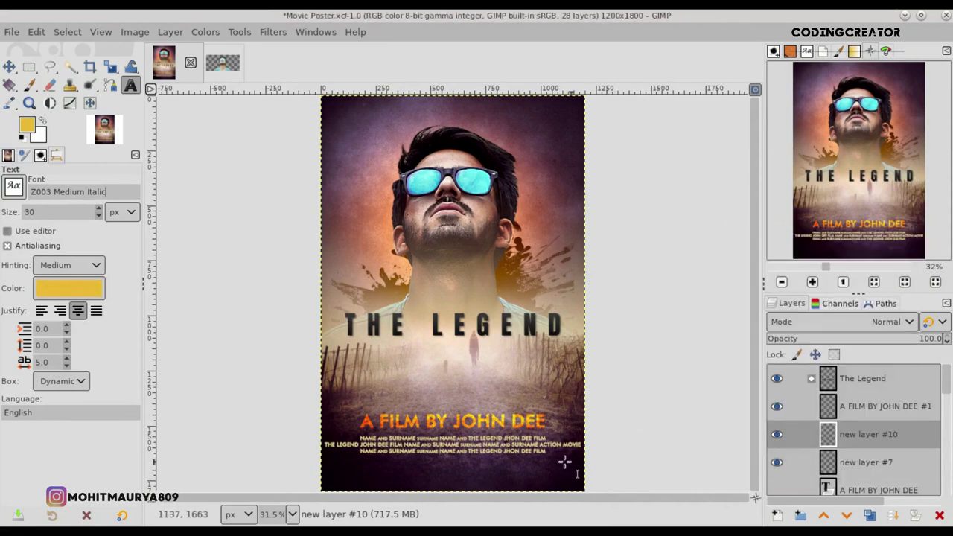
pyautogui.click(412, 477)
pyautogui.write('MOV')
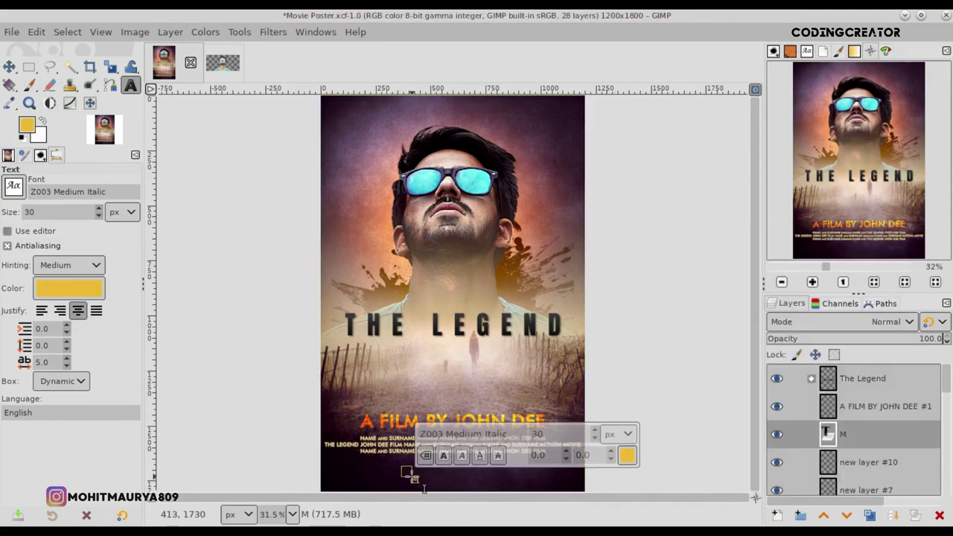
pyautogui.write('IE POSTER DESIGN')
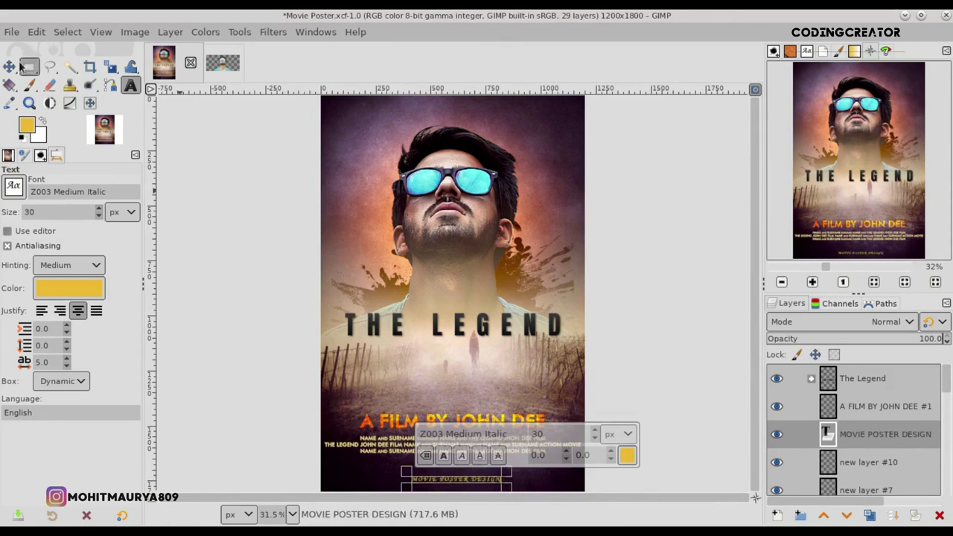
# Move the MOVIE POSTER DESIGN line into place at the bottom of the poster.
pyautogui.click(9, 67)
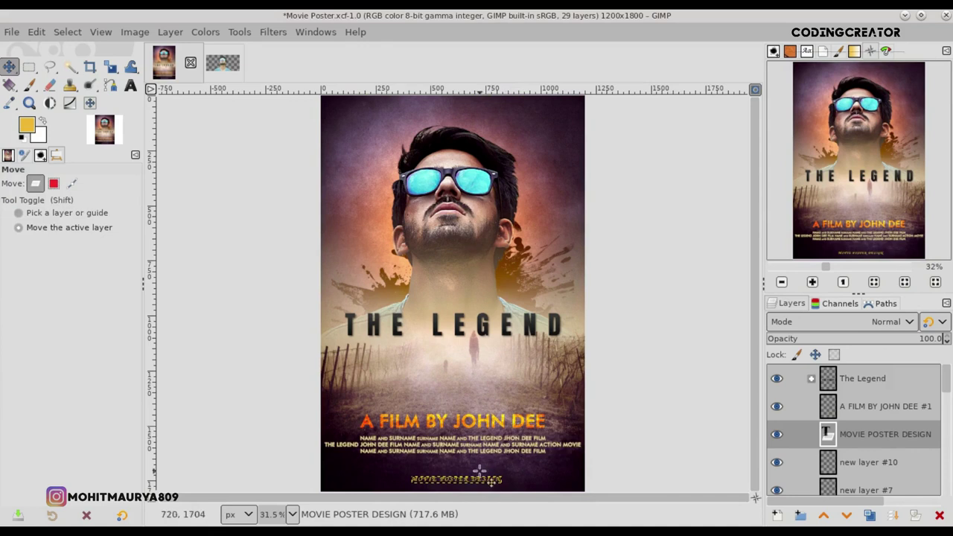
pyautogui.keyDown('ctrl'); pyautogui.scroll(2, 481, 492); pyautogui.keyUp('ctrl')
pyautogui.scroll(-1, 483, 469)
pyautogui.moveTo(493, 472); pyautogui.dragTo(490, 479)
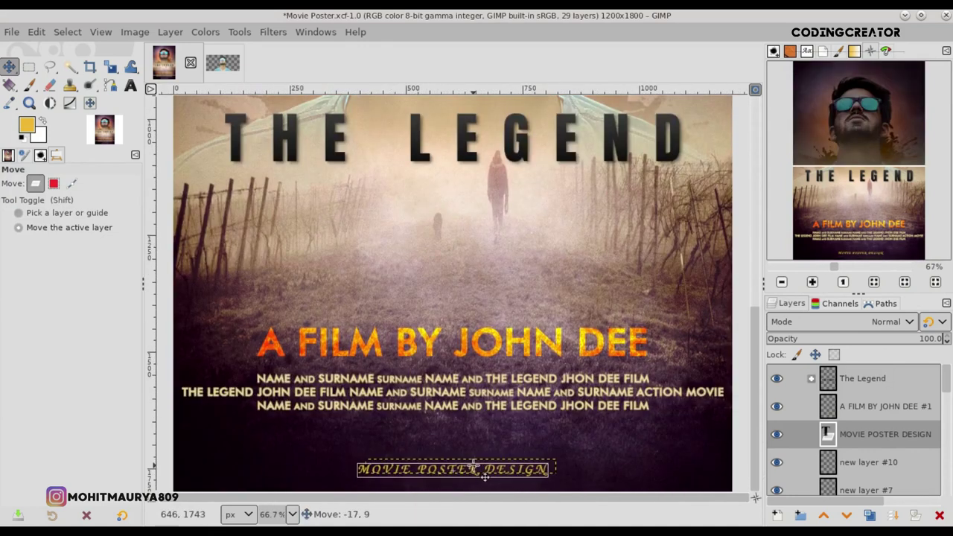
pyautogui.moveTo(755, 498); pyautogui.dragTo(763, 507)
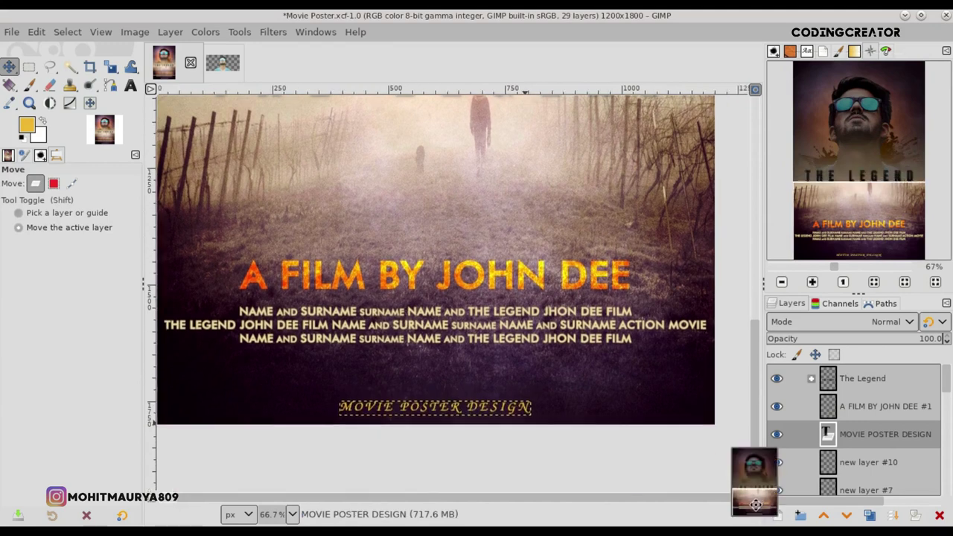
pyautogui.moveTo(489, 424); pyautogui.dragTo(484, 419)
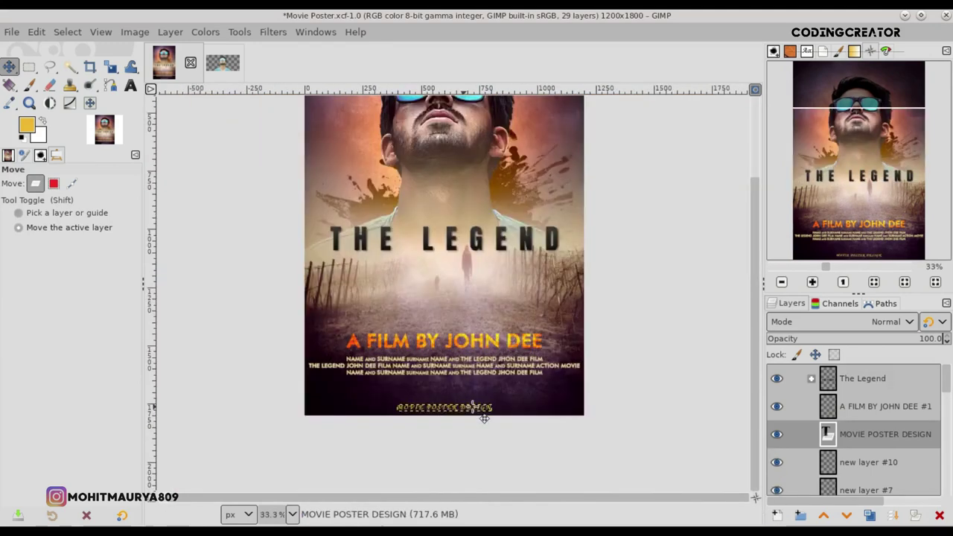
pyautogui.keyDown('ctrl'); pyautogui.scroll(-3, 484, 420); pyautogui.keyUp('ctrl')
# Move layer #10 to the top and stamp a small 'mm creation' brush logo at top-right.
pyautogui.click(850, 382)
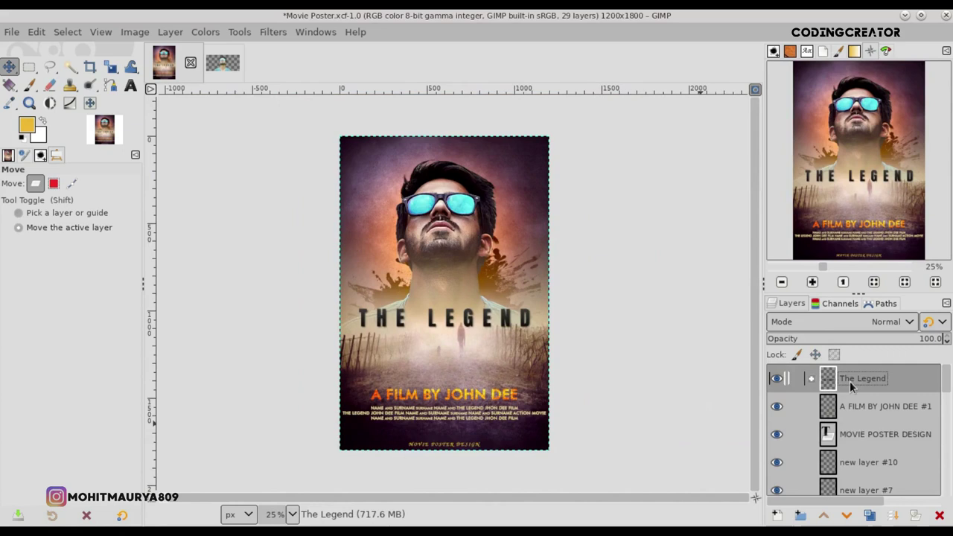
pyautogui.moveTo(846, 461)
pyautogui.mouseDown()
pyautogui.moveTo(840, 362)
pyautogui.moveTo(782, 380)
pyautogui.mouseUp()
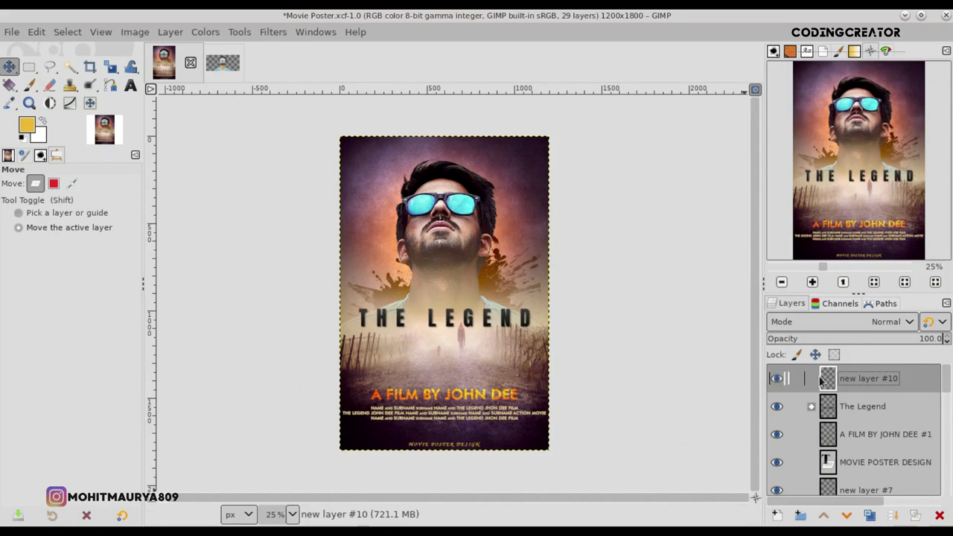
pyautogui.click(29, 85)
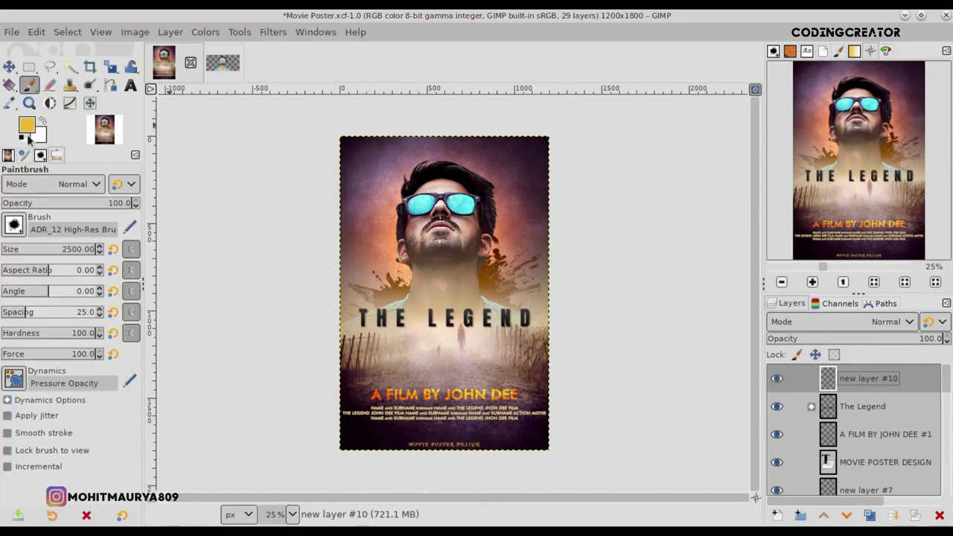
pyautogui.click(81, 230)
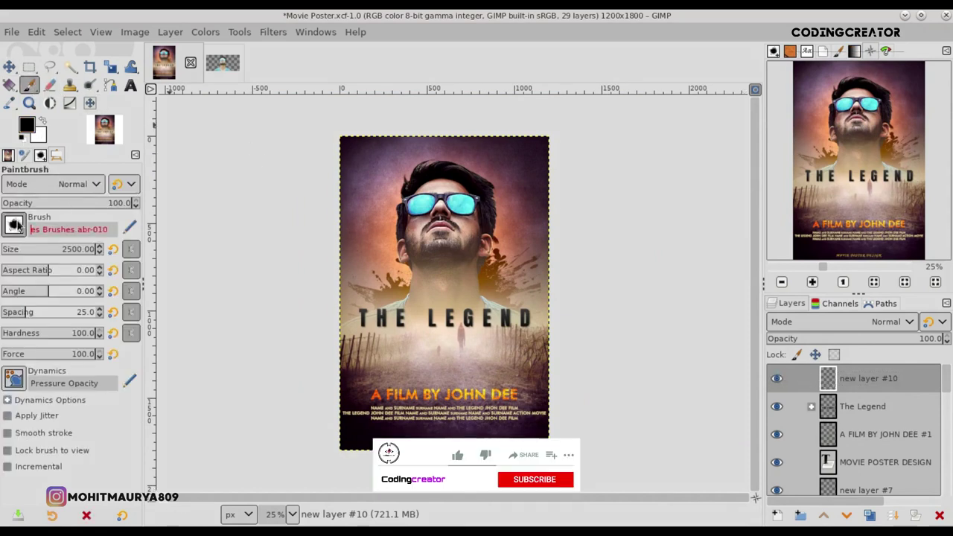
pyautogui.write('mm creation')
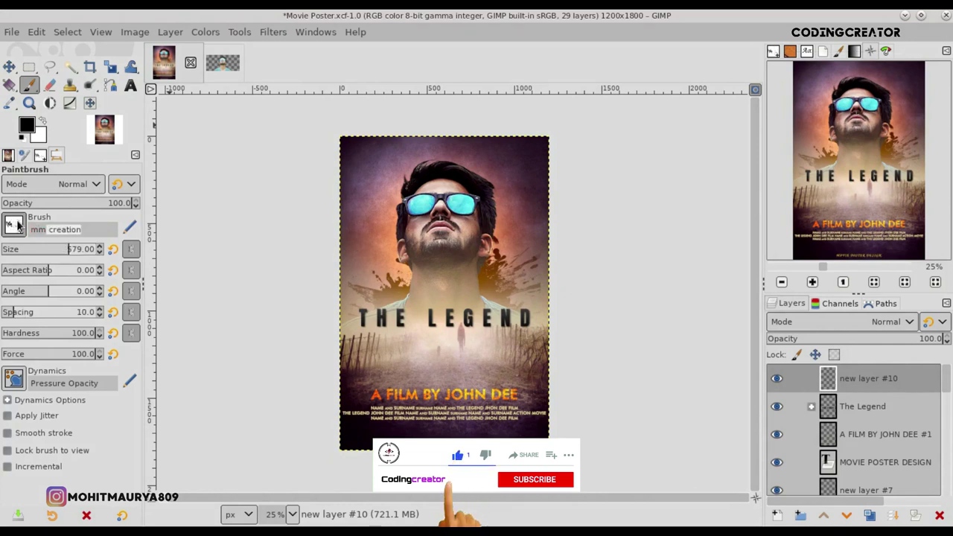
pyautogui.press('Return')
pyautogui.click(27, 249)
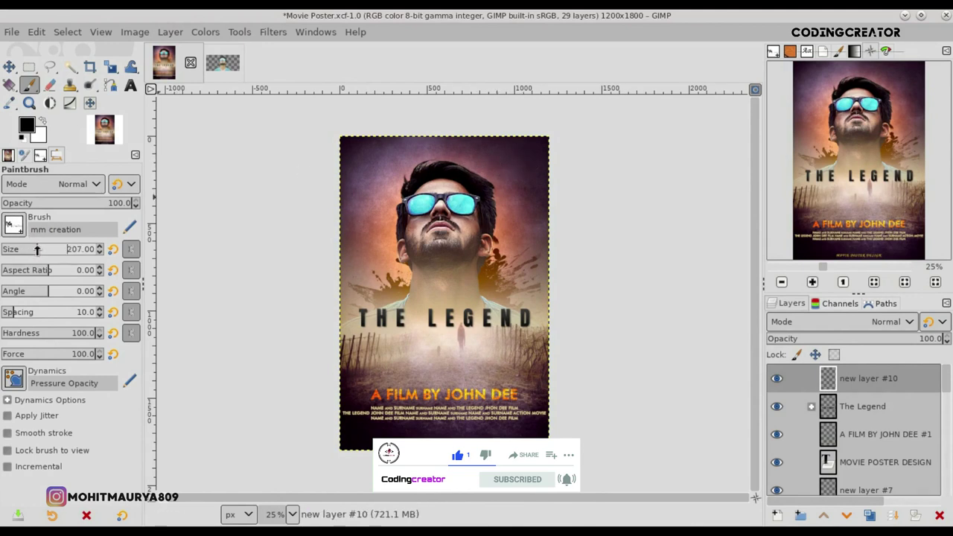
pyautogui.click(527, 148)
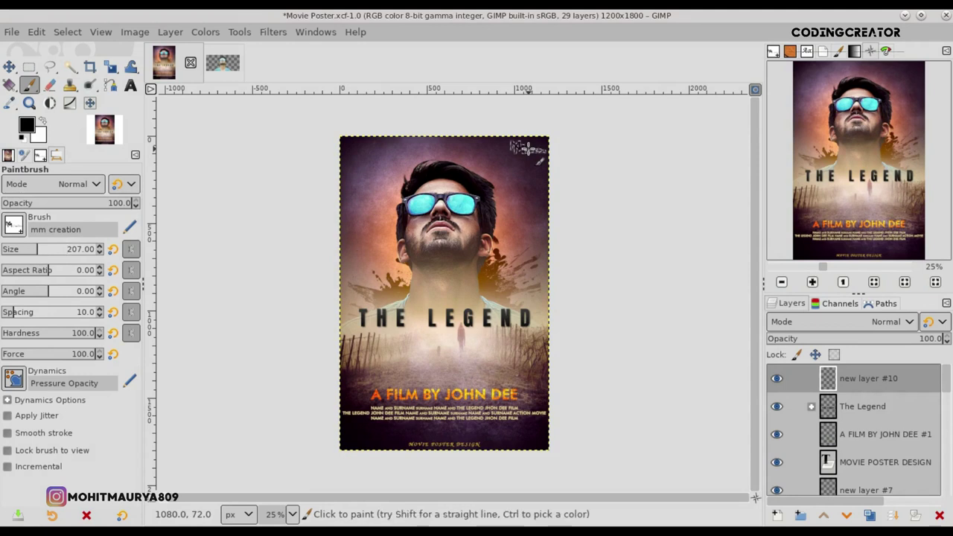
# Select the painted logo's outline on layer #10, then clear the selection.
pyautogui.rightClick(831, 383)
pyautogui.click(758, 478)
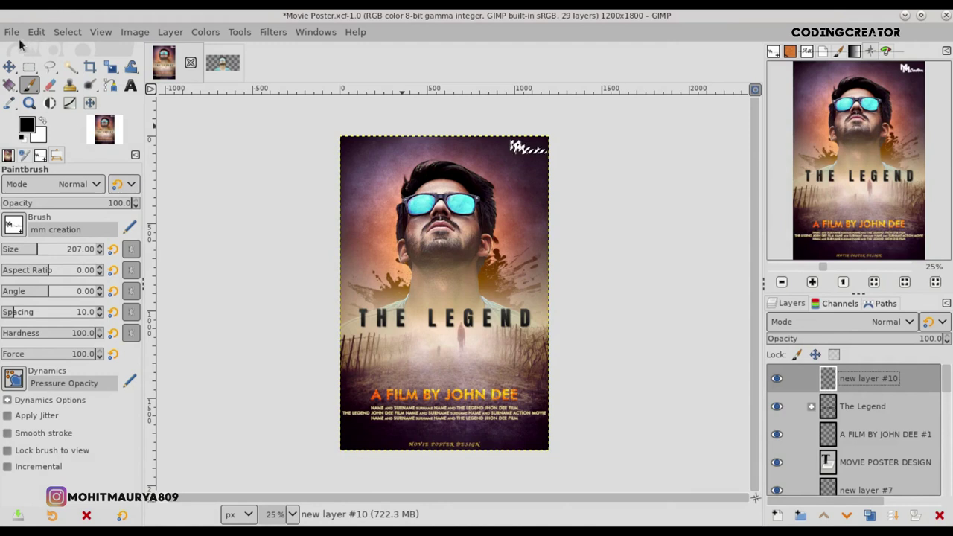
pyautogui.click(66, 34)
pyautogui.click(70, 64)
# Make sure the logo layer is visible and select the merged Visible #1 layer.
pyautogui.press('m')
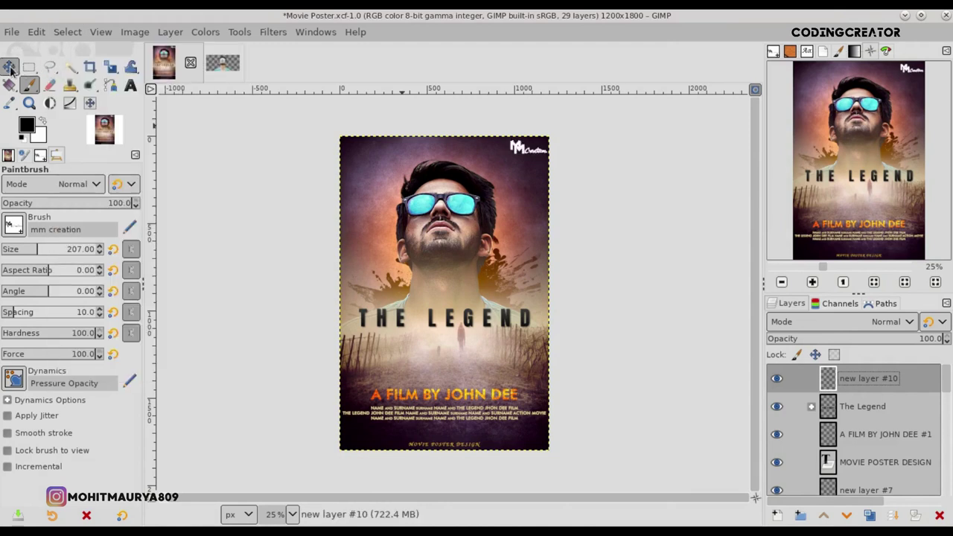
pyautogui.click(777, 380)
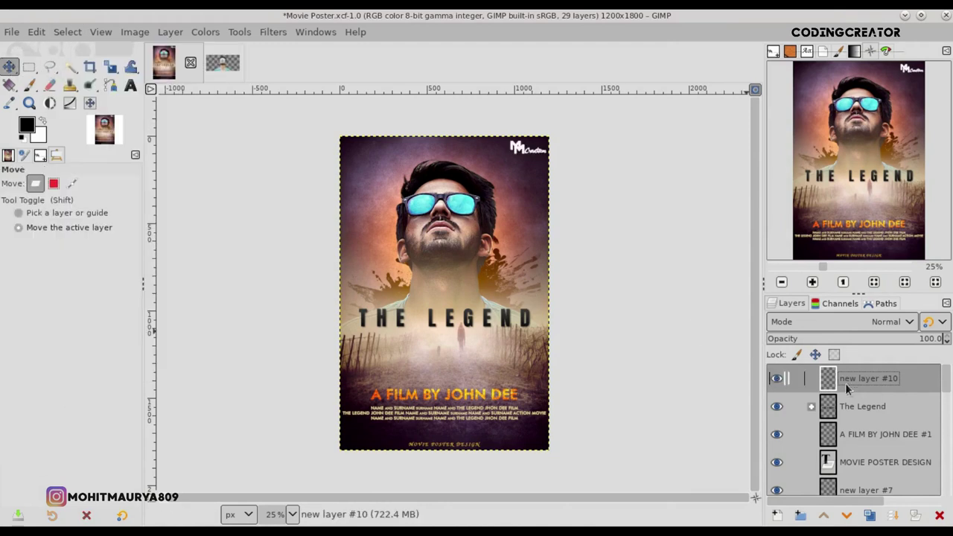
pyautogui.scroll(-3, 947, 384)
pyautogui.scroll(-3, 947, 393)
pyautogui.click(879, 423)
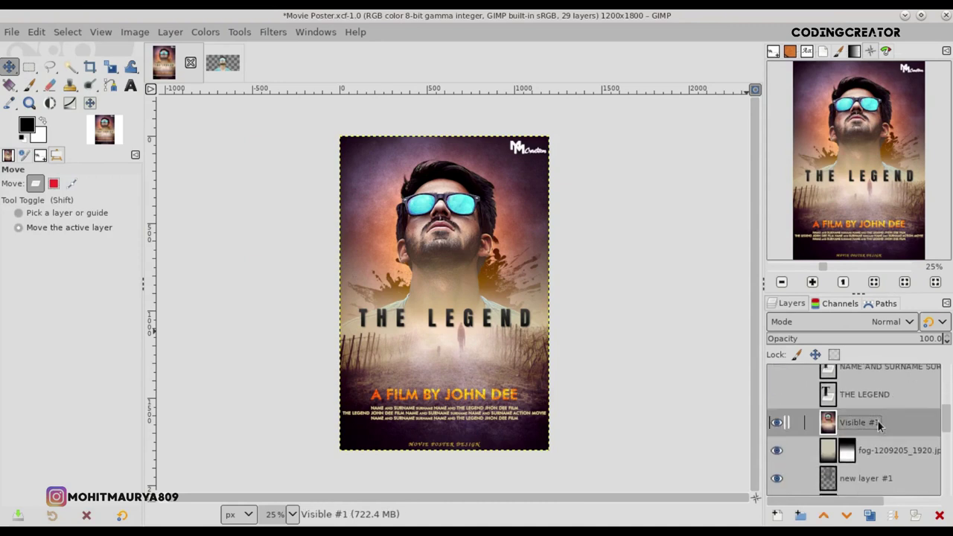
# Raise Visible #1's brightness slightly and add a little contrast with Brightness-Contrast.
pyautogui.click(205, 32)
pyautogui.click(227, 174)
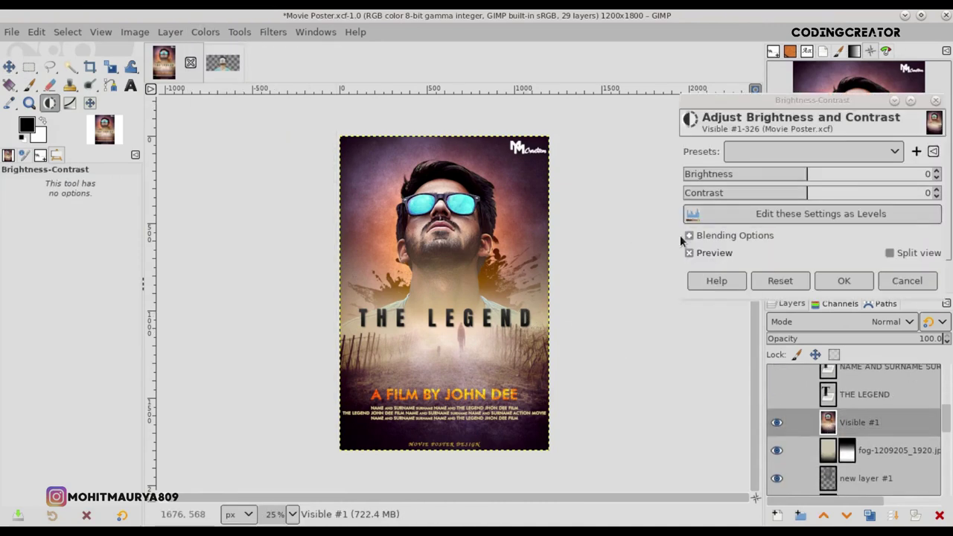
pyautogui.moveTo(817, 173); pyautogui.dragTo(816, 194)
pyautogui.click(808, 194)
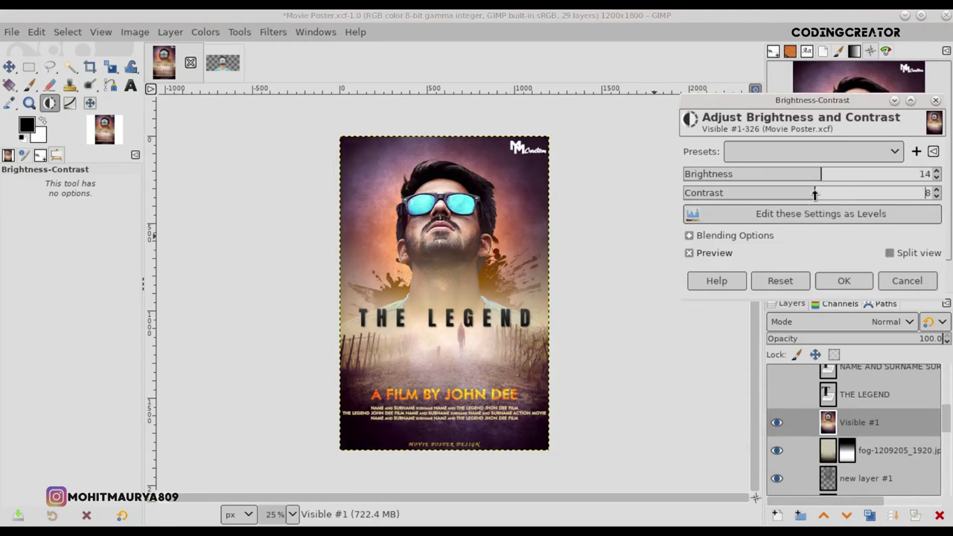
pyautogui.click(718, 251)
pyautogui.click(857, 280)
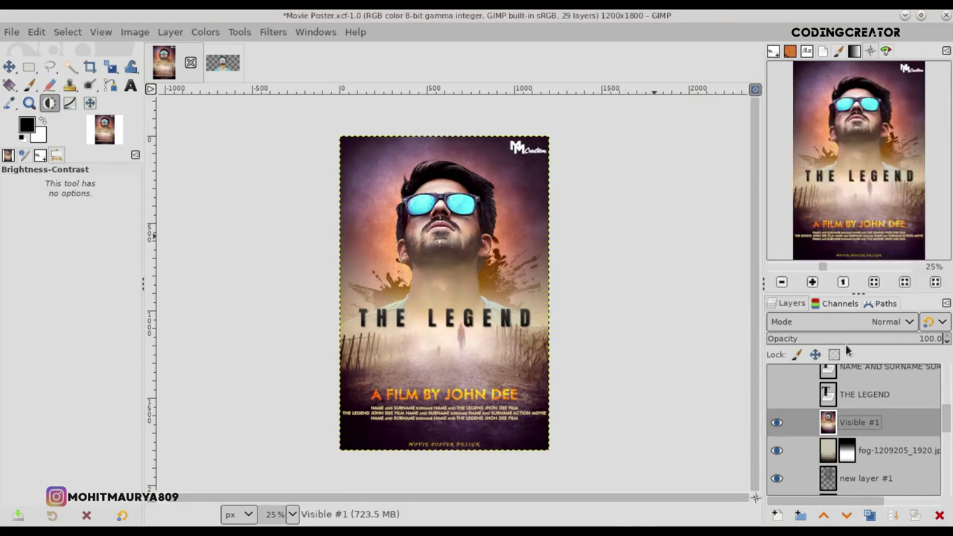
# Toggle Visible #1 to compare the result, then select layer #10.
pyautogui.click(776, 423)
pyautogui.moveTo(946, 416); pyautogui.dragTo(946, 380)
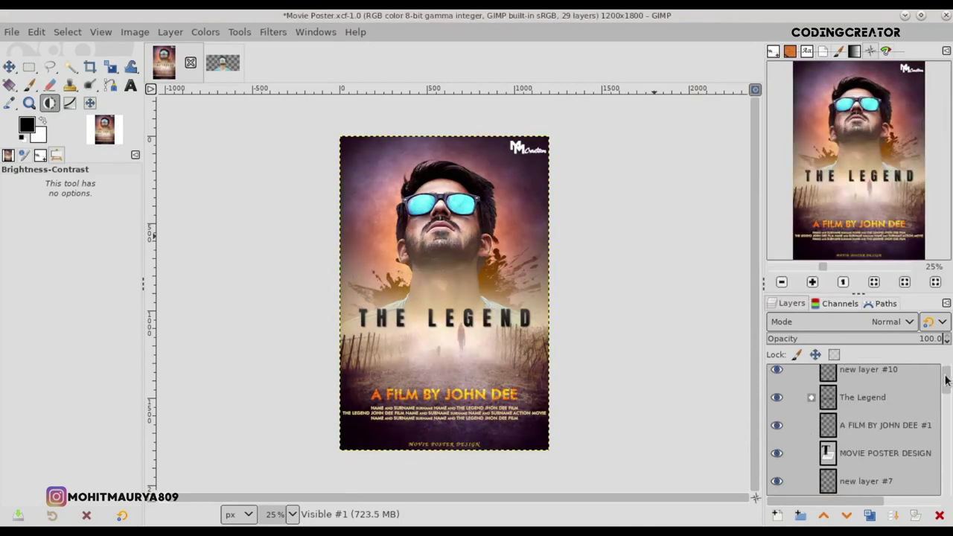
pyautogui.scroll(1, 832, 386)
pyautogui.click(829, 383)
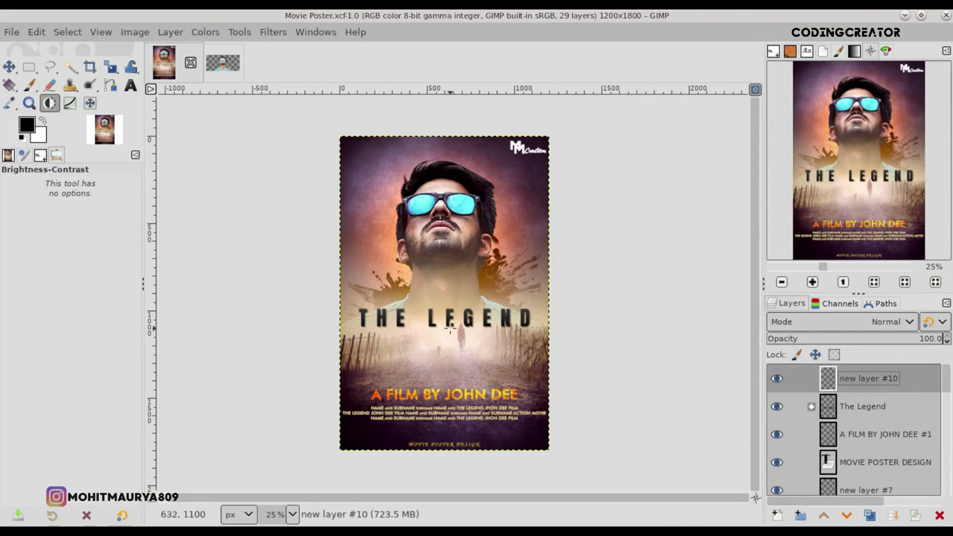
pyautogui.press('m')
pyautogui.press('+')
pyautogui.press('+')
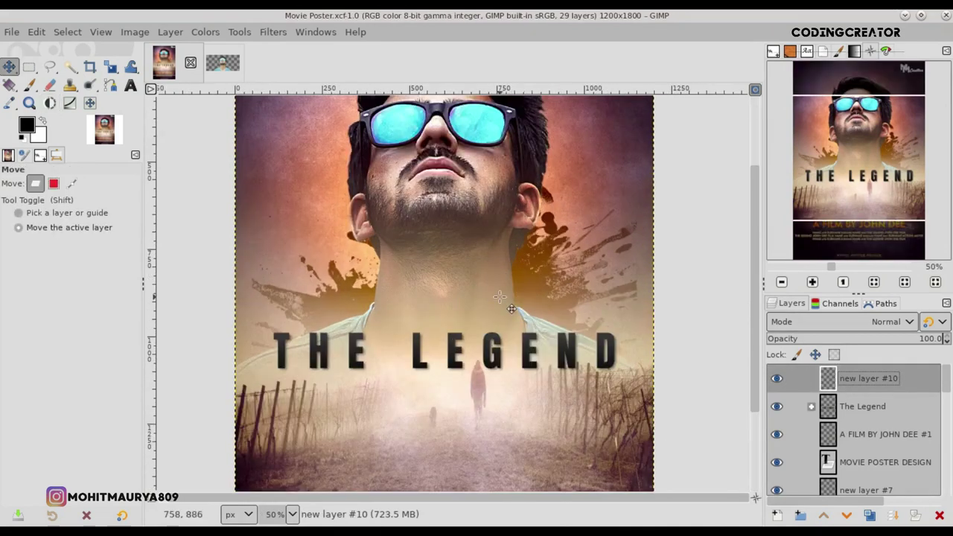
pyautogui.press('+')
pyautogui.moveTo(749, 300)
pyautogui.mouseDown()
pyautogui.moveTo(751, 198)
pyautogui.moveTo(755, 429)
pyautogui.mouseUp()
pyautogui.scroll(-3, 493, 421)
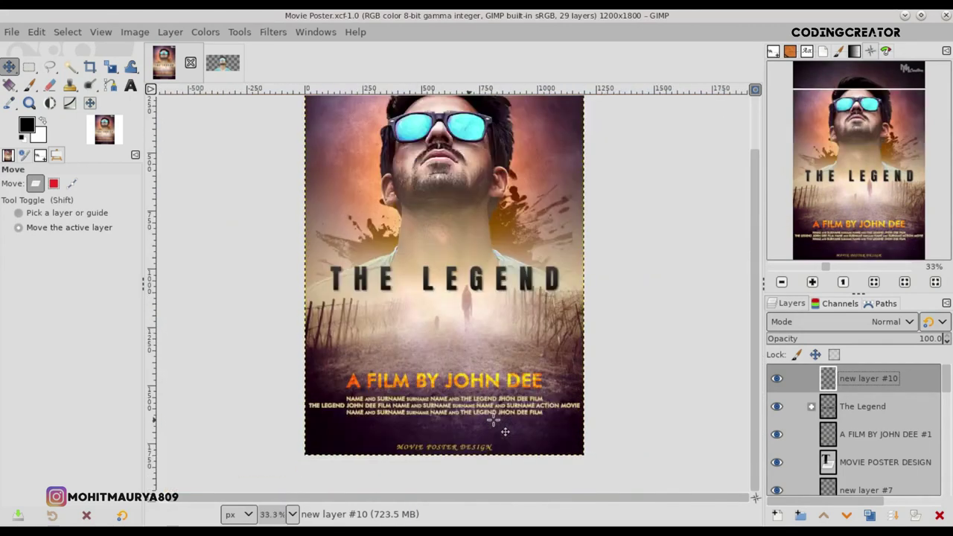